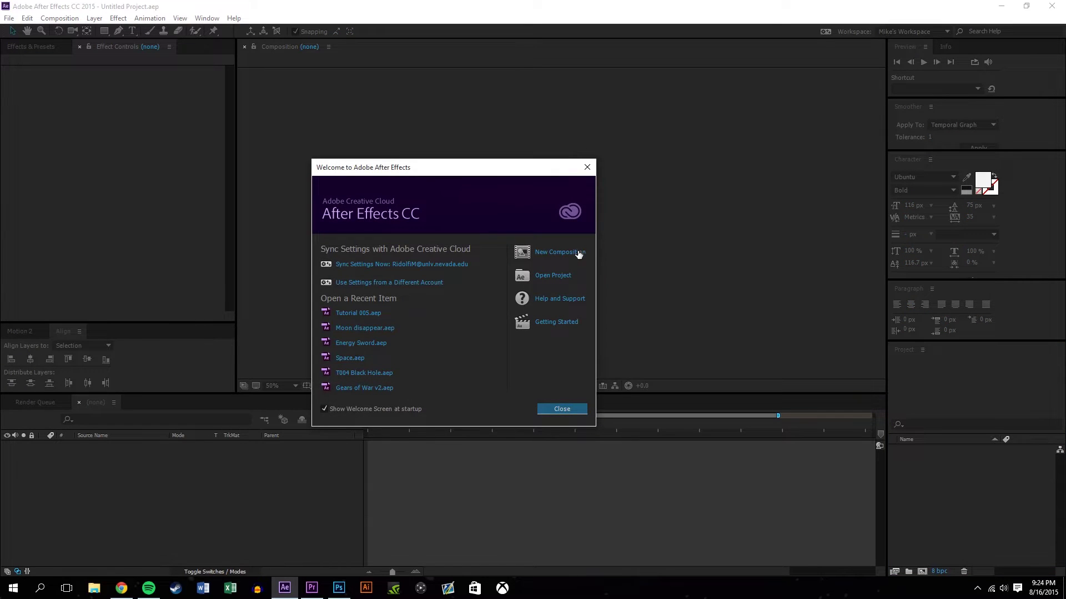
Create a new composition named "Tutorial 007" with a black background colour
{"action": "left_click", "coordinate": [578, 253]}
{"action": "left_click_drag", "start_coordinate": [481, 149], "coordinate": [549, 89]}
{"action": "type", "text": "Tutorial 007"}
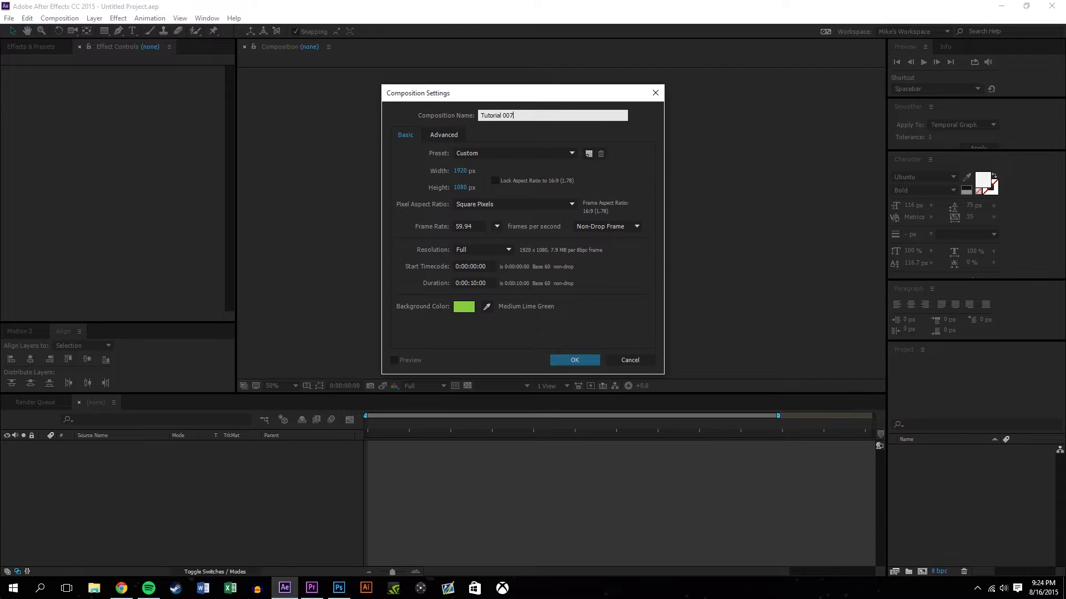
{"action": "left_click", "coordinate": [464, 307]}
{"action": "left_click_drag", "start_coordinate": [123, 255], "coordinate": [69, 401]}
{"action": "left_click", "coordinate": [318, 206]}
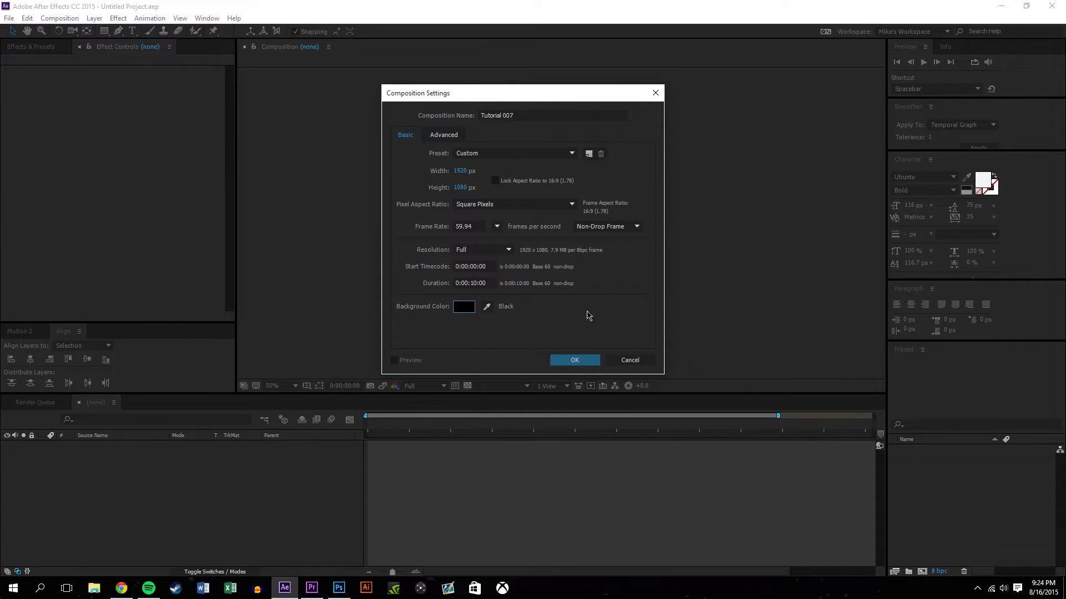
{"action": "left_click", "coordinate": [563, 364]}
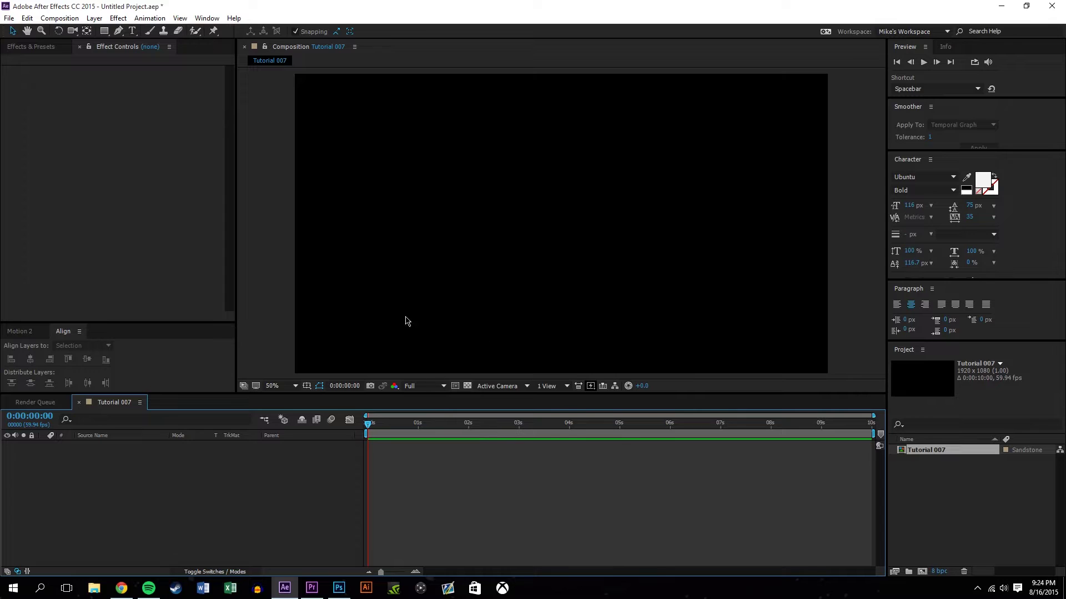
Add a black solid layer at the composition size of 1920 × 1080 px
{"action": "left_click", "coordinate": [94, 18]}
{"action": "mouse_move", "coordinate": [92, 31]}
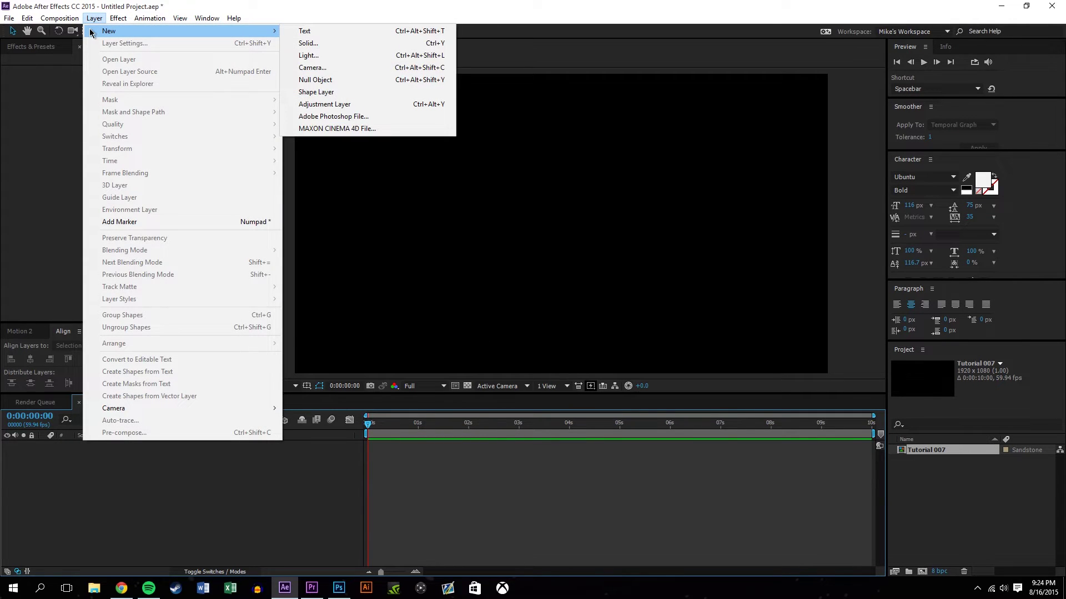
{"action": "left_click", "coordinate": [308, 43]}
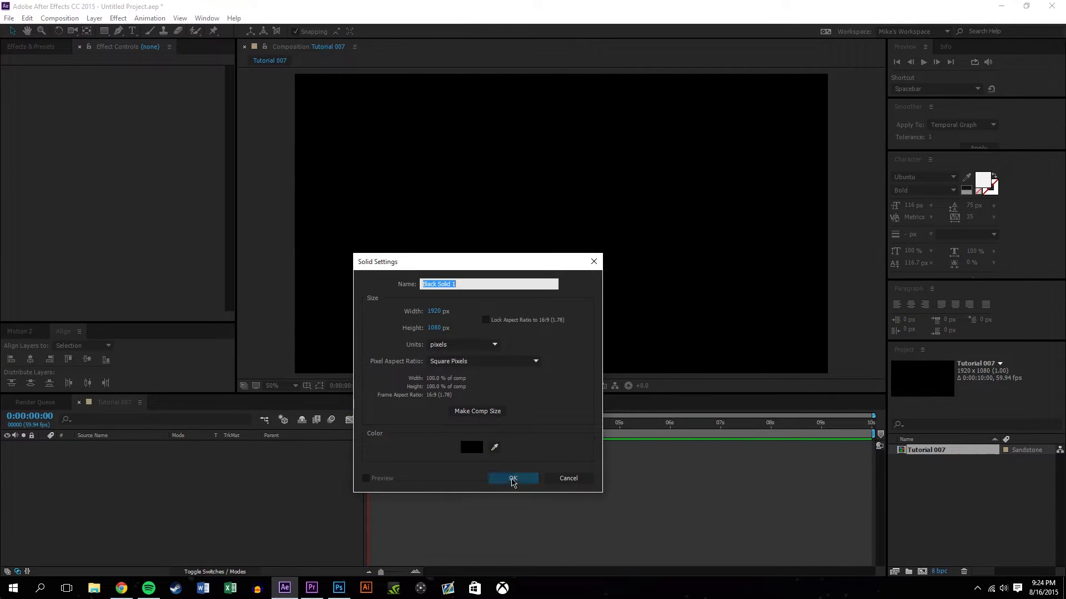
{"action": "left_click", "coordinate": [508, 478]}
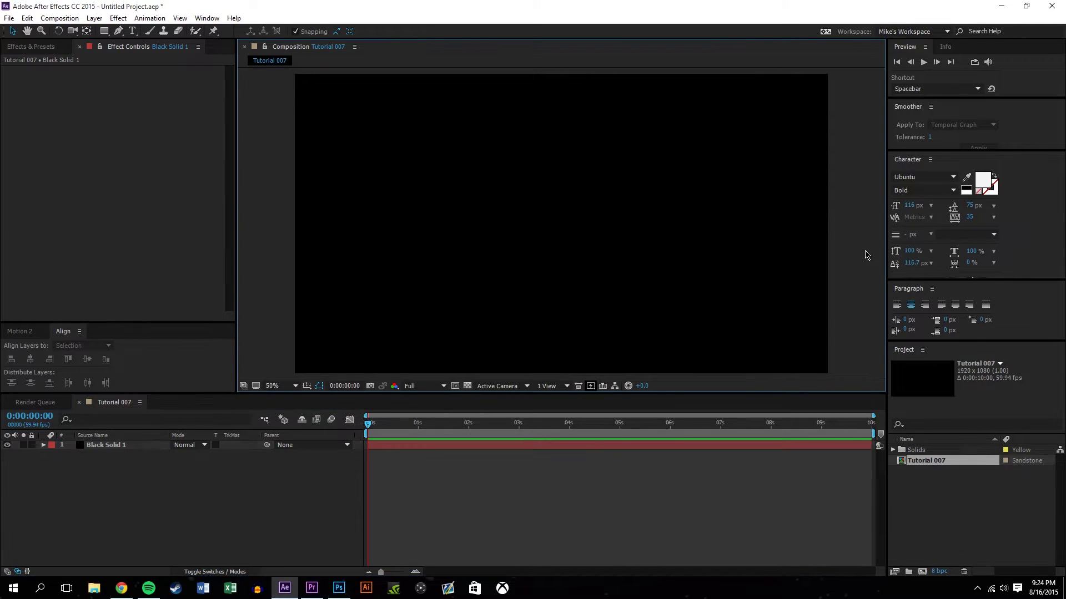
Apply a green to yellow-green Gradient Ramp to the solid, and hide the solid from the layer list as a shy layer
{"action": "left_click", "coordinate": [38, 47]}
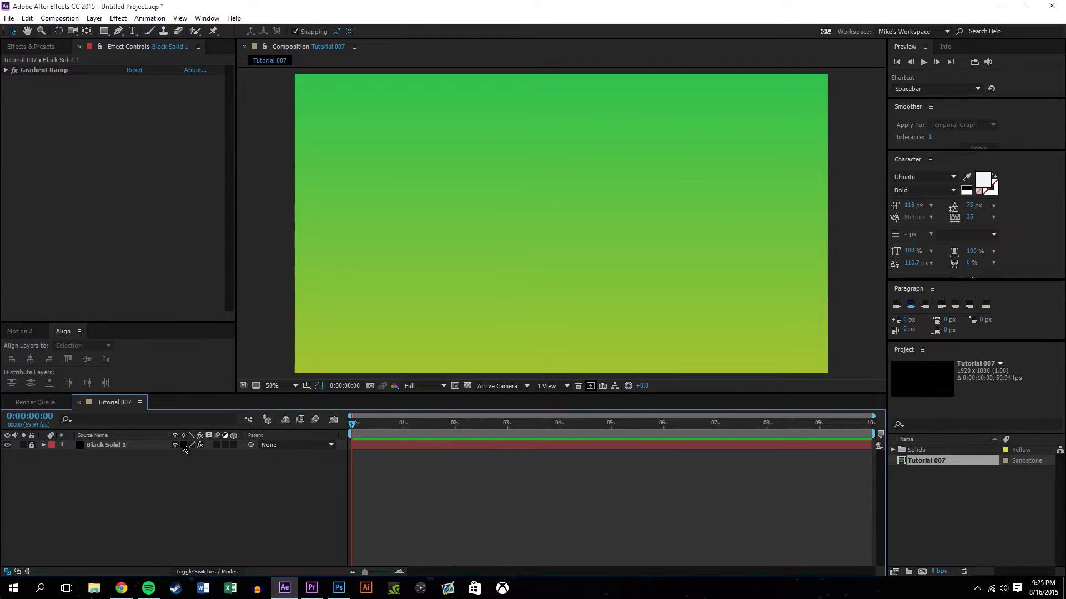
{"action": "left_click", "coordinate": [175, 446]}
{"action": "left_click", "coordinate": [286, 419]}
Add a text layer reading "FUN for LOUIS" in the upper part of the canvas
{"action": "left_click", "coordinate": [132, 33]}
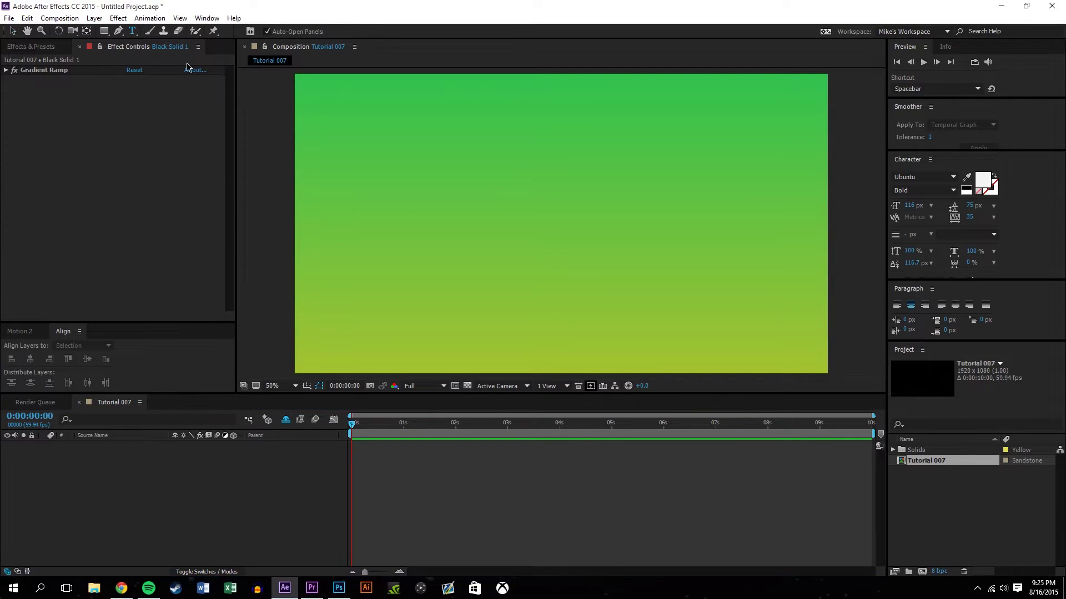
{"action": "left_click", "coordinate": [380, 201]}
{"action": "type", "text": "FUN for LOUIS"}
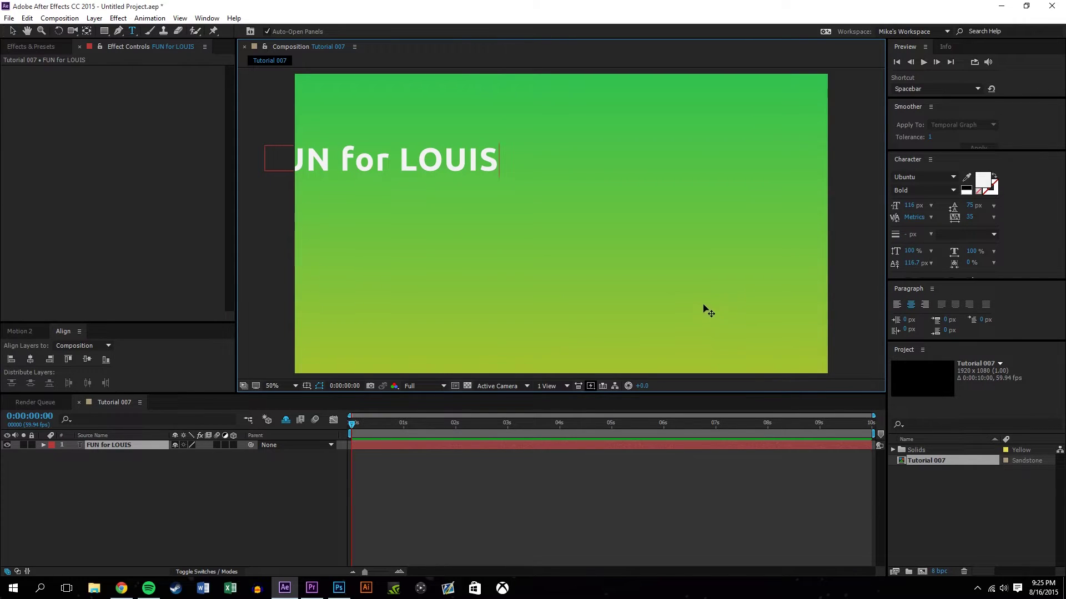
{"action": "triple_click", "coordinate": [444, 154]}
{"action": "left_click", "coordinate": [13, 32]}
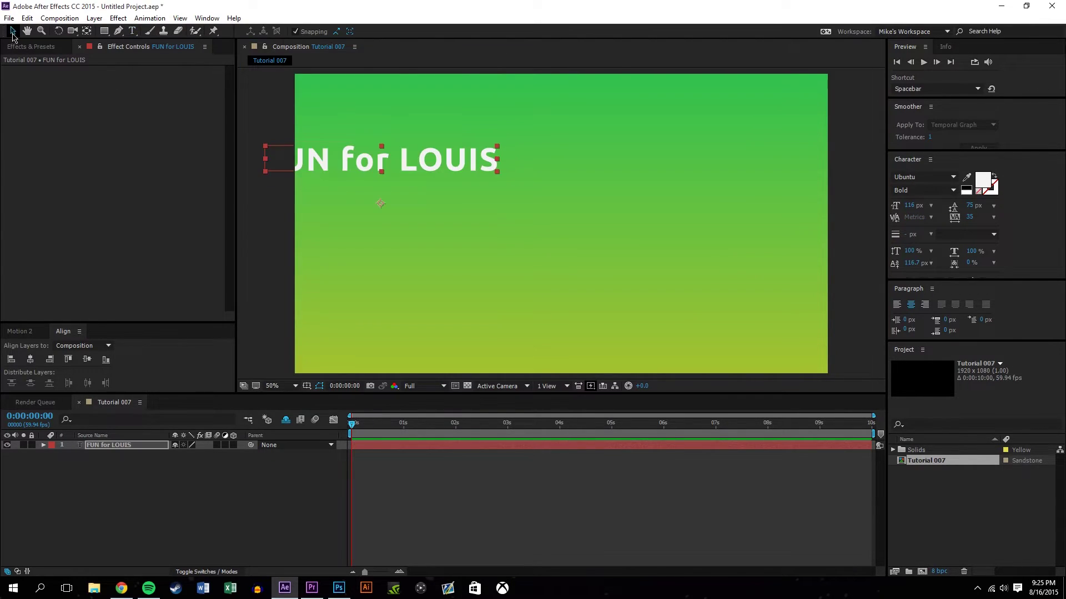
Centre the text layer's anchor point and align the text to the horizontal and vertical centre of the composition
{"action": "left_click_drag", "start_coordinate": [80, 323], "coordinate": [80, 221]}
{"action": "left_click", "coordinate": [19, 228]}
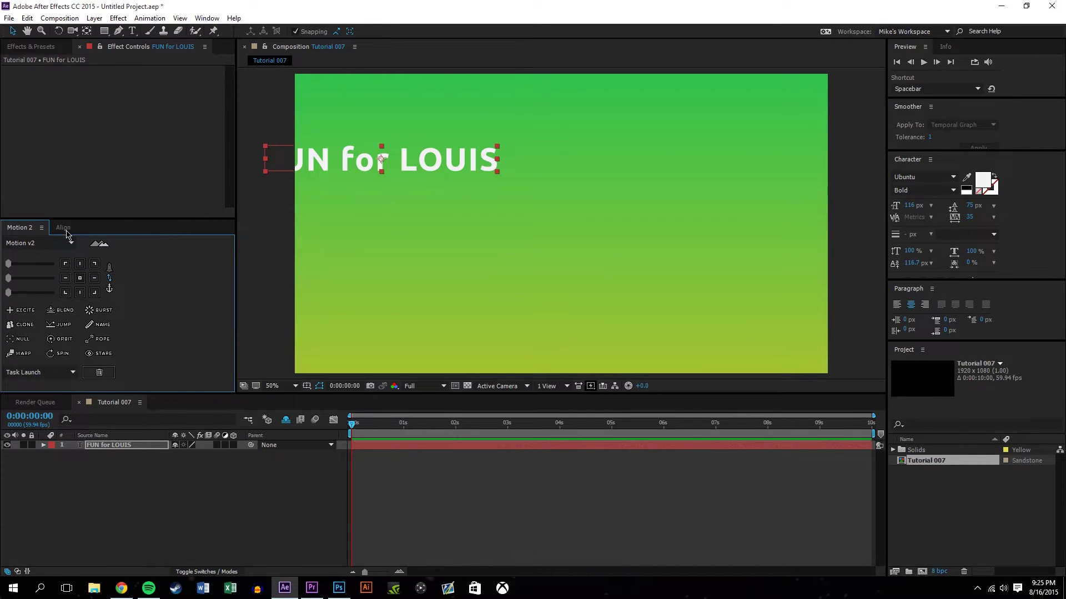
{"action": "left_click", "coordinate": [63, 228]}
{"action": "left_click", "coordinate": [86, 255]}
{"action": "left_click", "coordinate": [30, 255]}
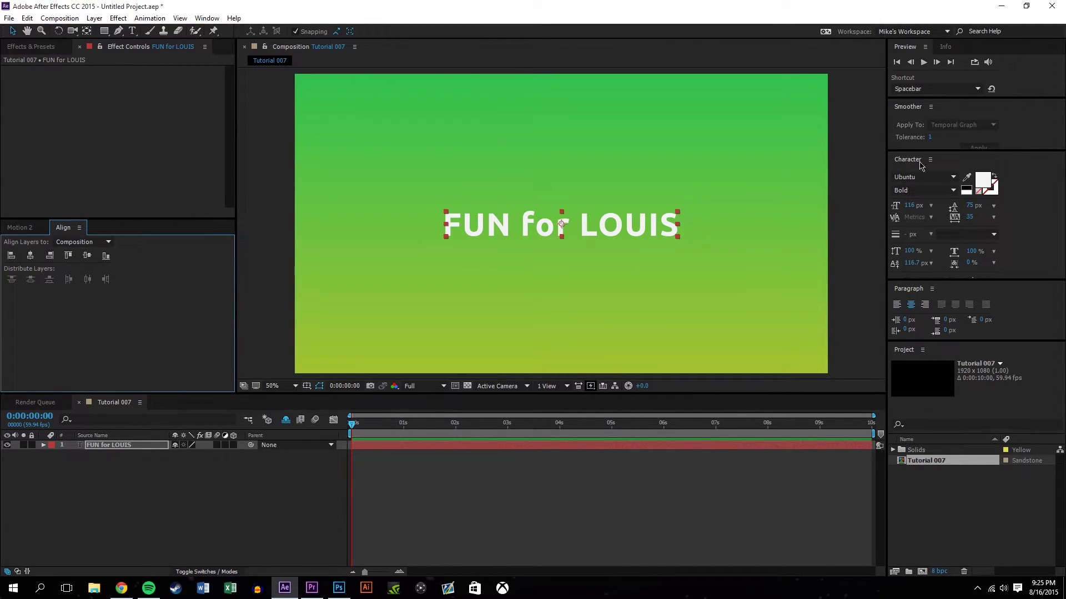
Make more room for the character settings and set the title text's font size to 220 px
{"action": "left_click_drag", "start_coordinate": [930, 150], "coordinate": [943, 89]}
{"action": "left_click", "coordinate": [938, 63]}
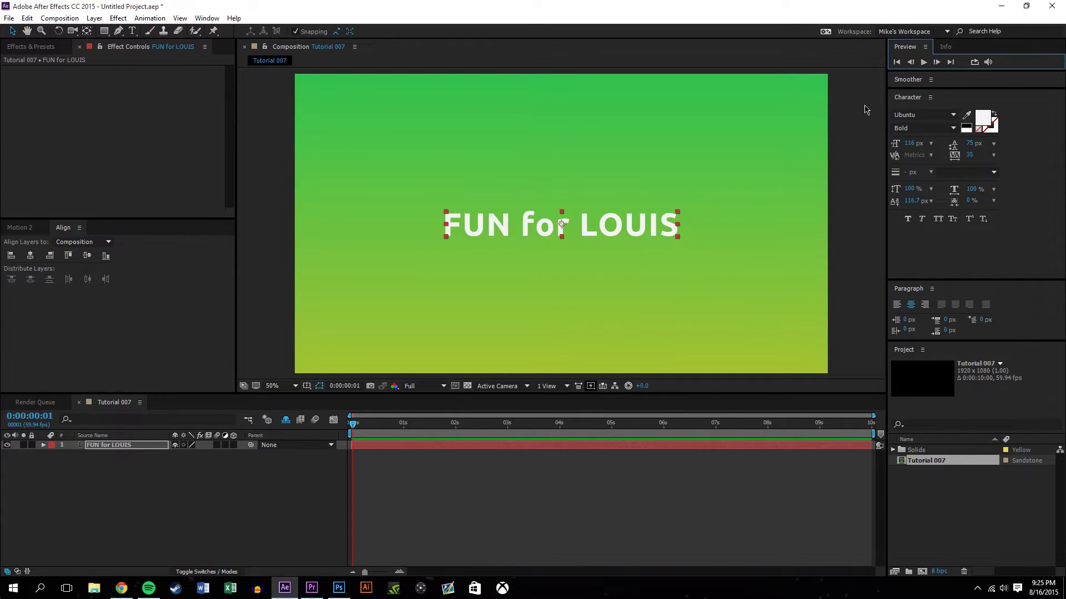
{"action": "key", "text": "ctrl+shift+a"}
{"action": "left_click", "coordinate": [953, 117]}
{"action": "left_click", "coordinate": [957, 117]}
{"action": "left_click", "coordinate": [909, 143]}
{"action": "type", "text": "220"}
{"action": "key", "text": "Return"}
Set the word "for" to a font size of 116 px and a baseline shift of 100 px
{"action": "left_click", "coordinate": [907, 141]}
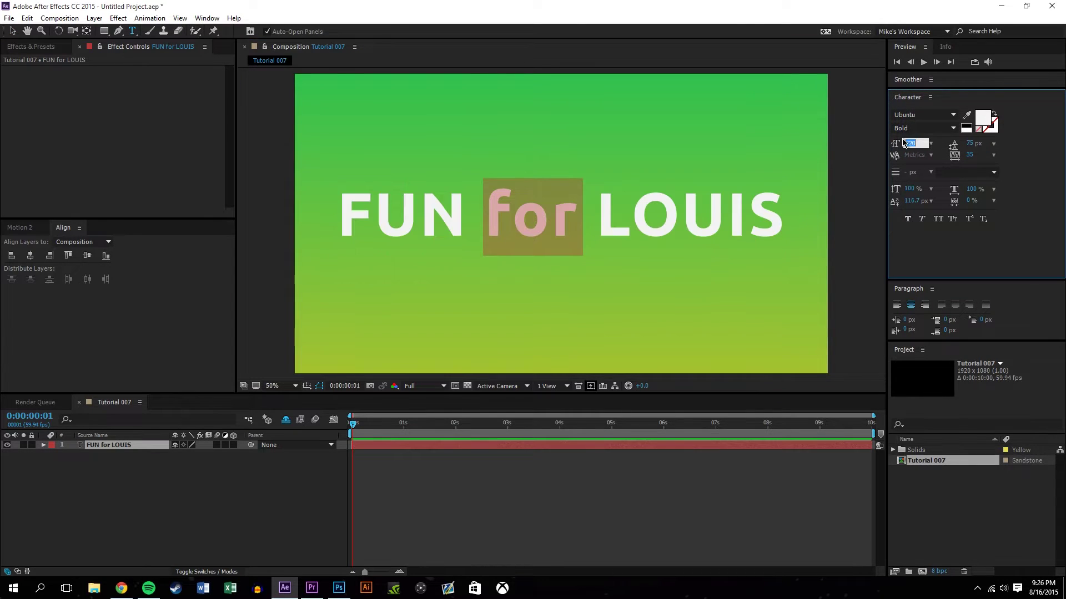
{"action": "type", "text": "116"}
{"action": "key", "text": "Return"}
{"action": "left_click", "coordinate": [910, 200]}
{"action": "type", "text": "100"}
{"action": "key", "text": "Return"}
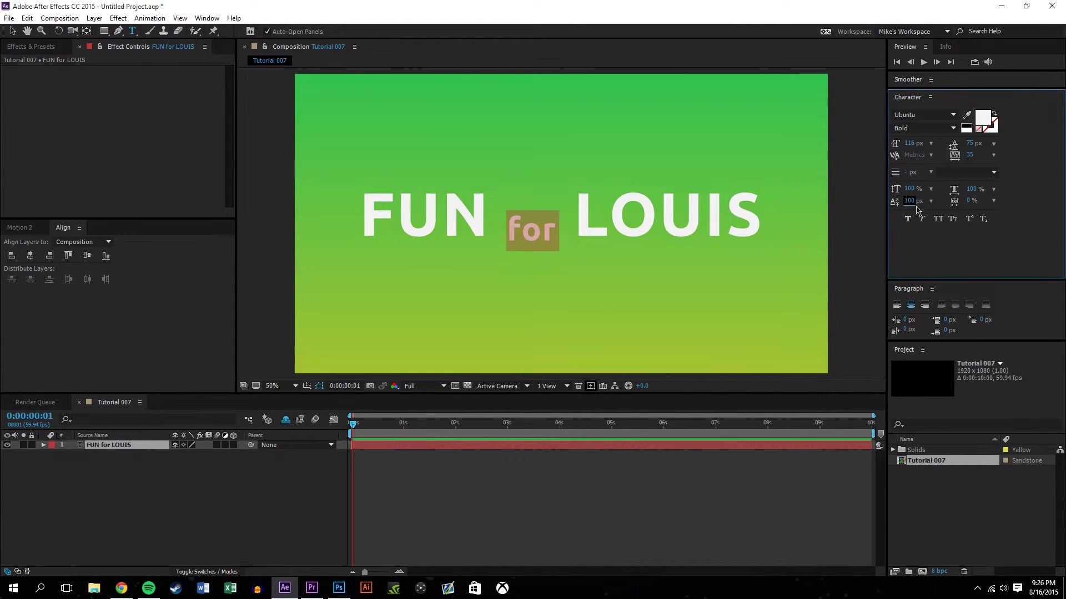
Scale the title text layer to 70% and set the tracking of all its characters to 60
{"action": "left_click", "coordinate": [119, 461]}
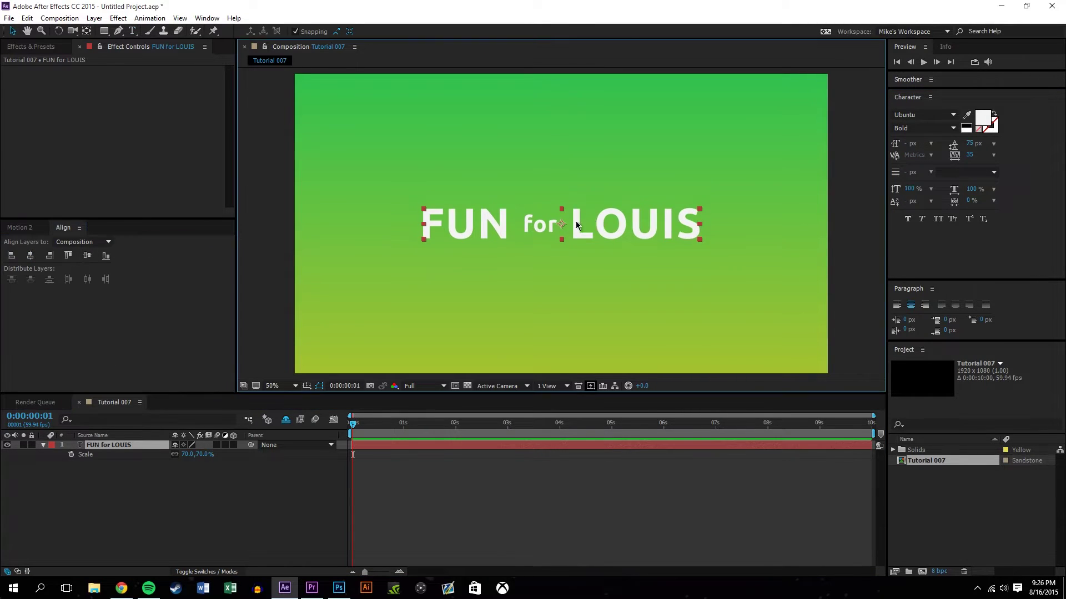
{"action": "left_click", "coordinate": [596, 225]}
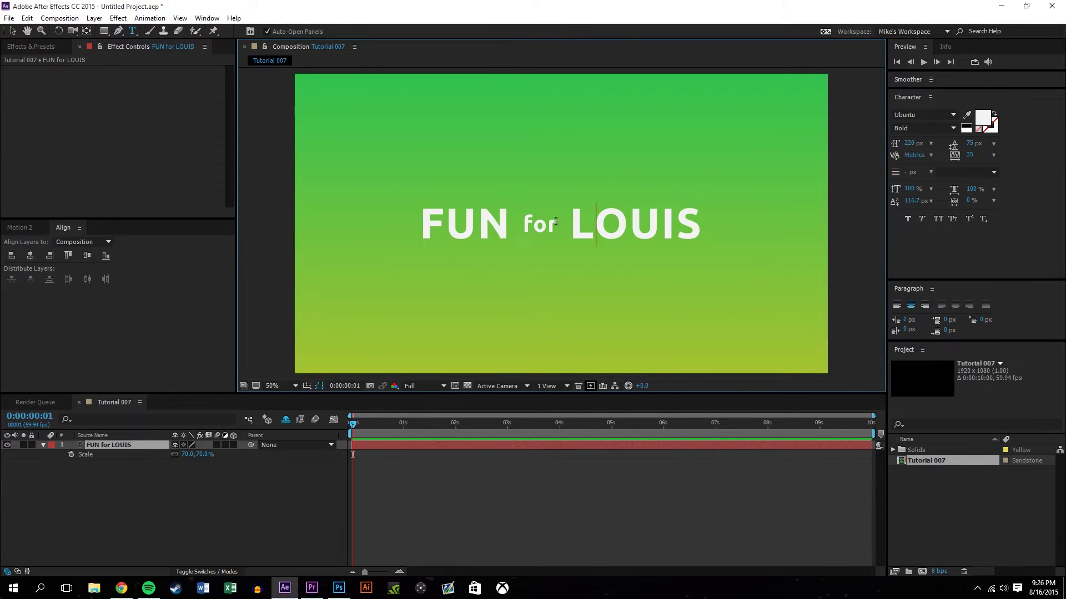
{"action": "key", "text": "ctrl+a"}
{"action": "left_click", "coordinate": [970, 154]}
{"action": "type", "text": "60"}
{"action": "key", "text": "Return"}
{"action": "left_click", "coordinate": [13, 31]}
Unhide the background solid and set its Gradient Ramp to run from a darker green to the end colour A8B233
{"action": "left_click", "coordinate": [267, 278]}
{"action": "left_click", "coordinate": [283, 435]}
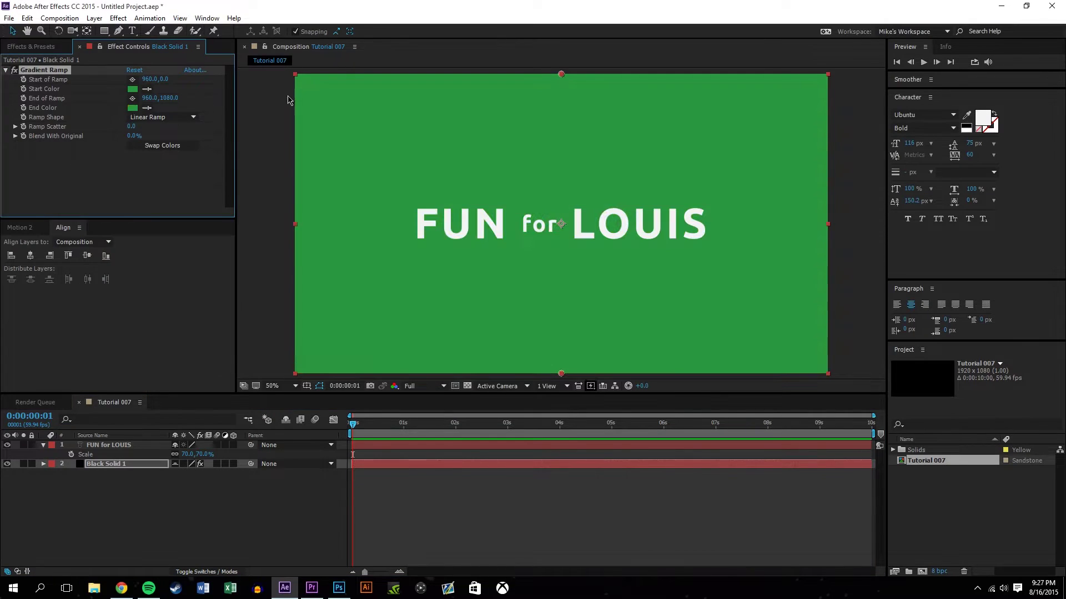
{"action": "left_click", "coordinate": [133, 107]}
{"action": "left_click_drag", "start_coordinate": [228, 294], "coordinate": [233, 319]}
{"action": "left_click_drag", "start_coordinate": [177, 262], "coordinate": [176, 246]}
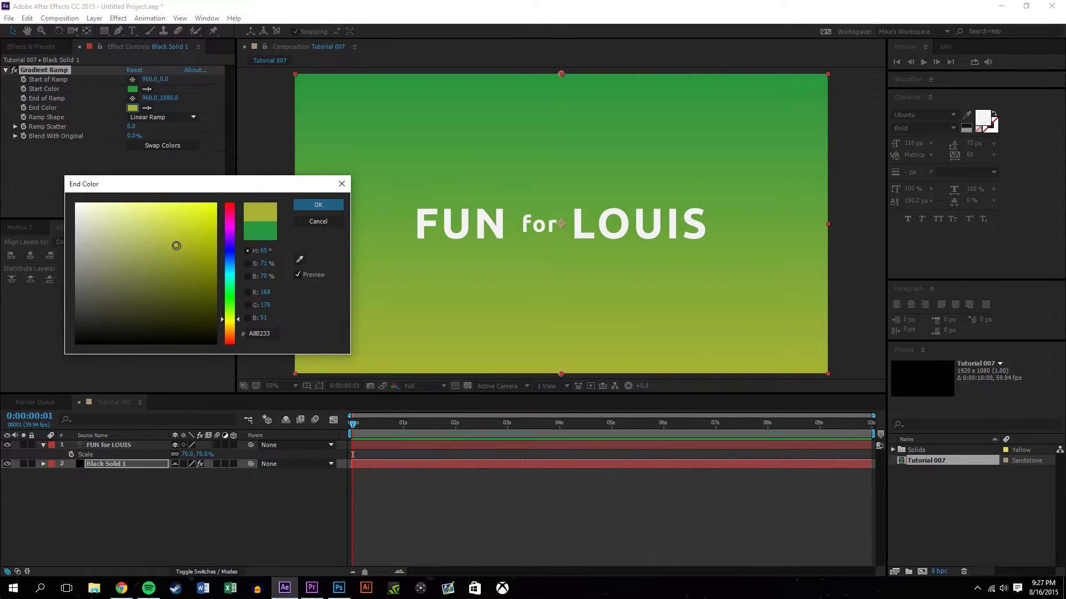
{"action": "left_click", "coordinate": [317, 205]}
{"action": "left_click", "coordinate": [862, 242]}
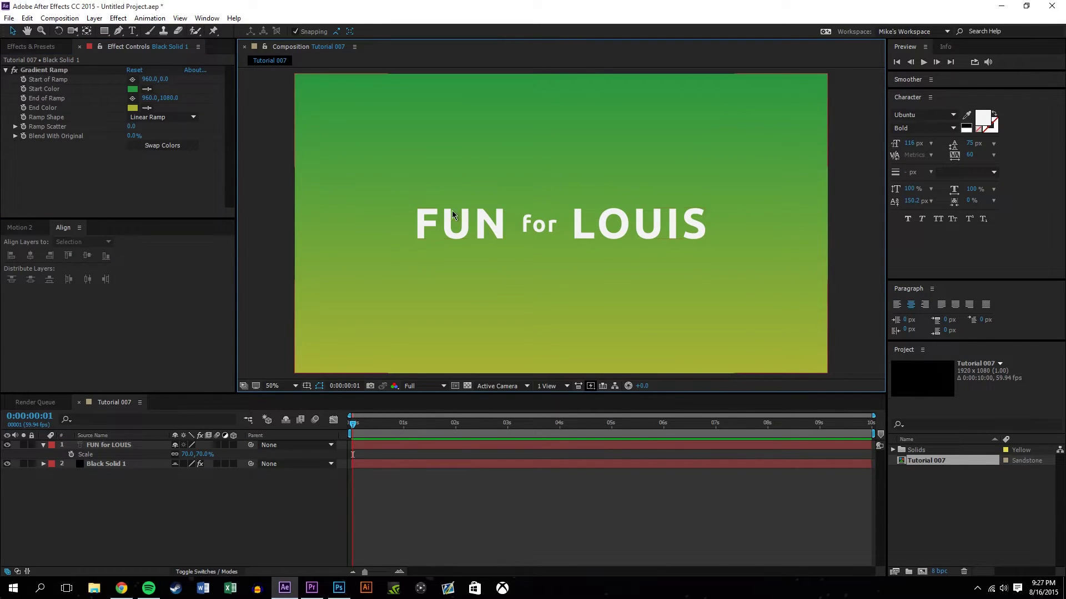
{"action": "left_click", "coordinate": [118, 459]}
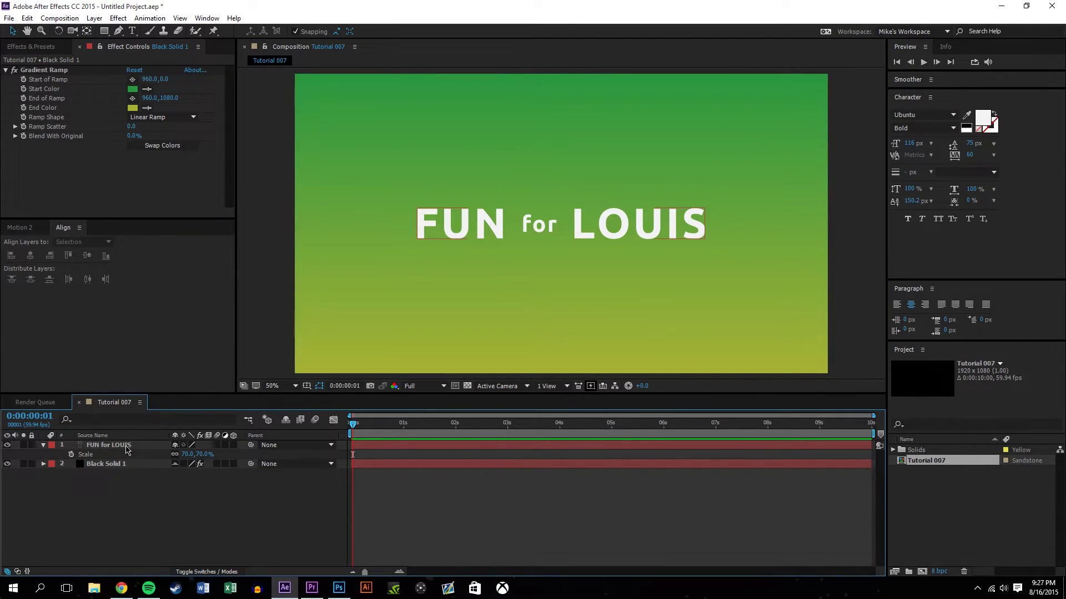
{"action": "left_click", "coordinate": [127, 450]}
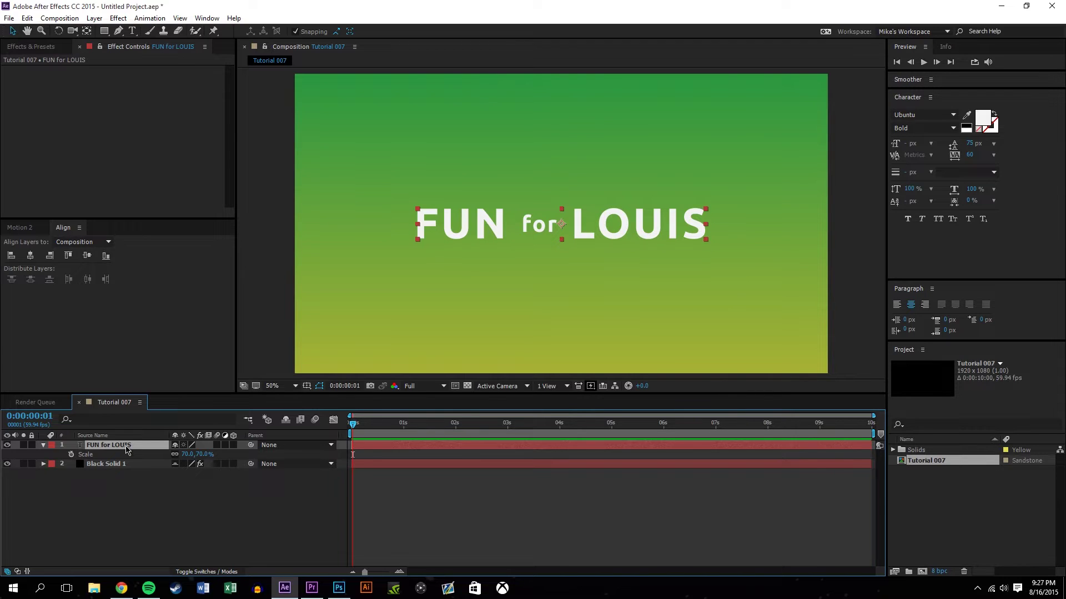
{"action": "key", "text": "ctrl+shift+c"}
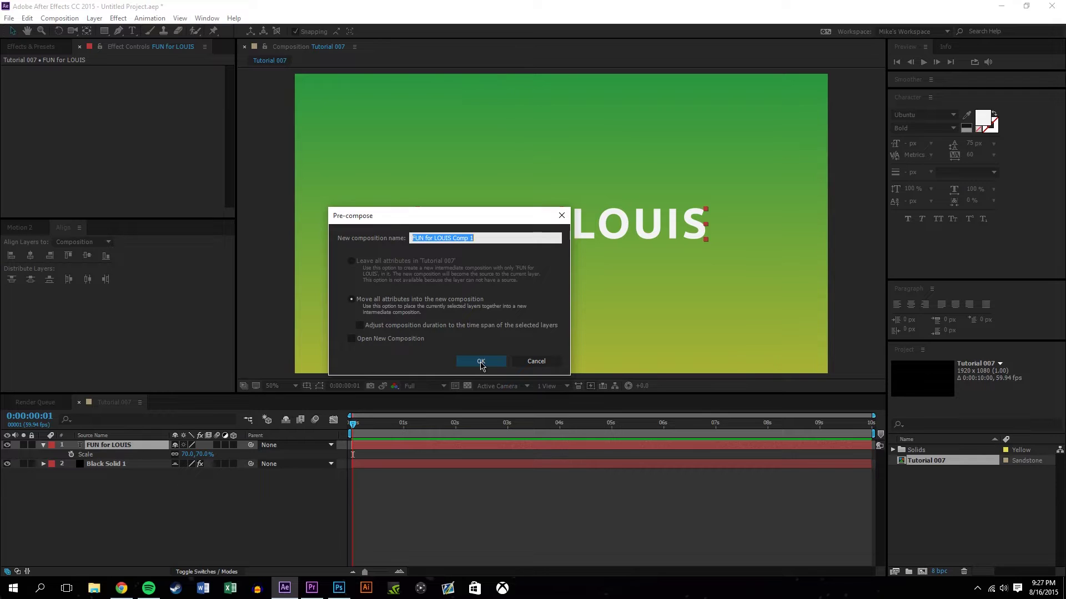
{"action": "left_click", "coordinate": [538, 368]}
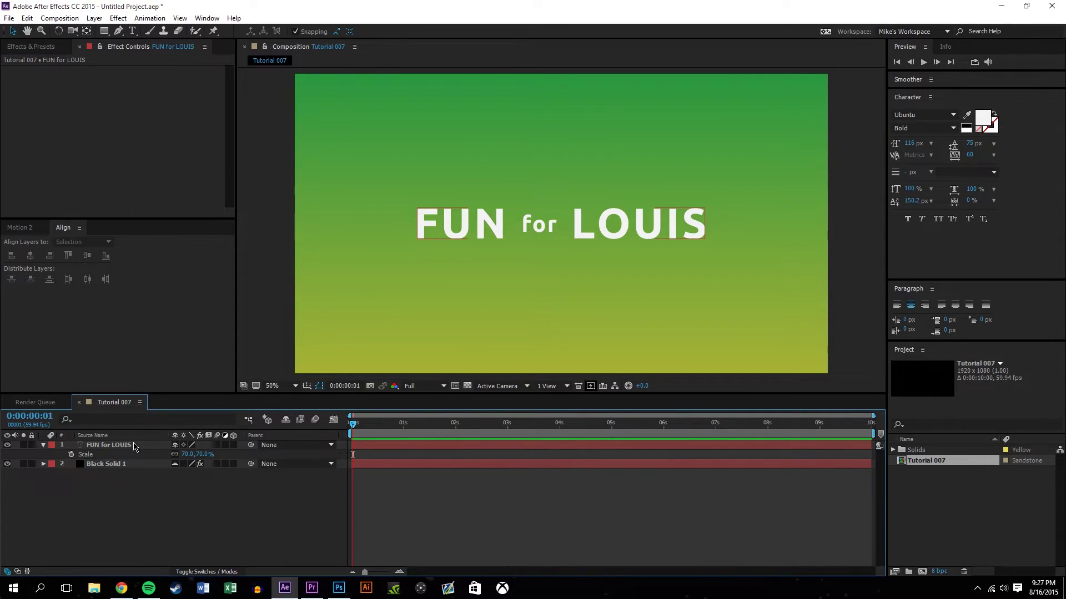
{"action": "left_click", "coordinate": [146, 489]}
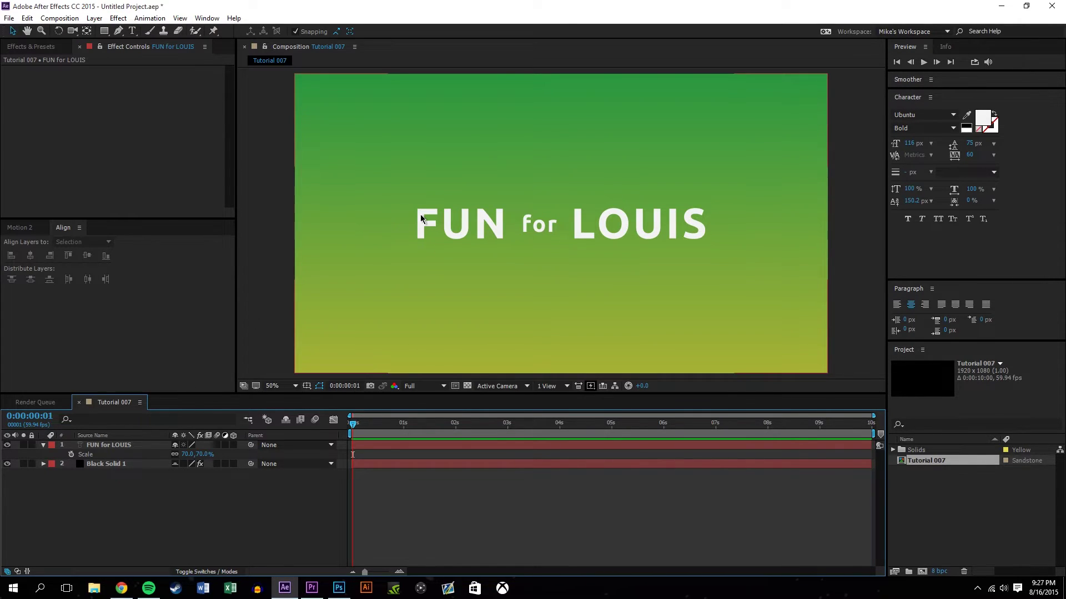
Start a new, empty text layer above the title text
{"action": "left_click", "coordinate": [133, 33]}
{"action": "left_click", "coordinate": [430, 159]}
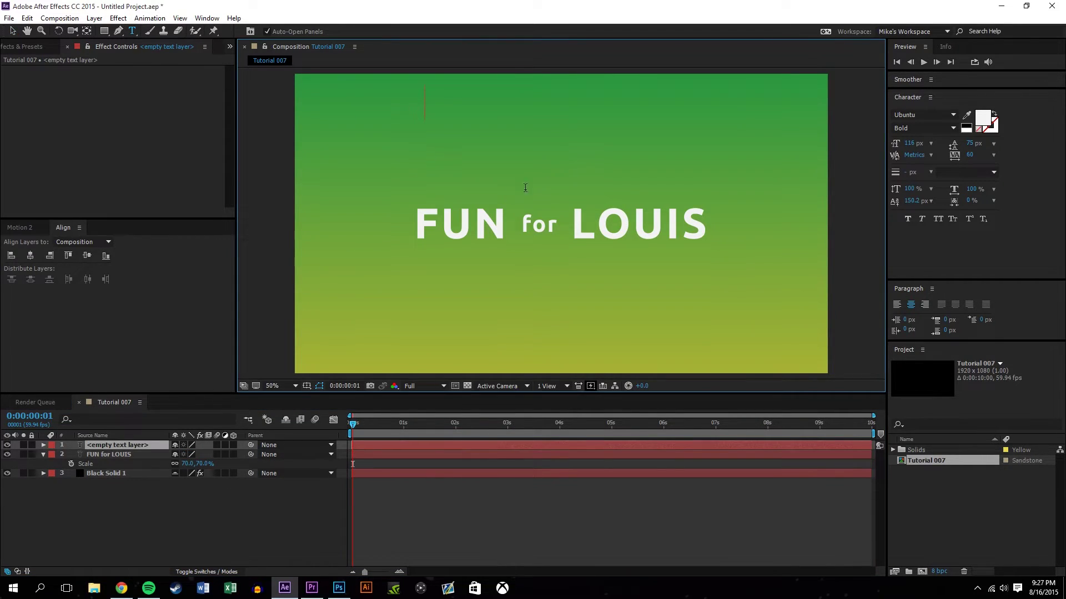
{"action": "left_click", "coordinate": [126, 507]}
Rename the FUN for LOUIS layer as "Text Refrence"
{"action": "right_click", "coordinate": [107, 456]}
{"action": "left_click", "coordinate": [166, 447]}
{"action": "key", "text": "Return"}
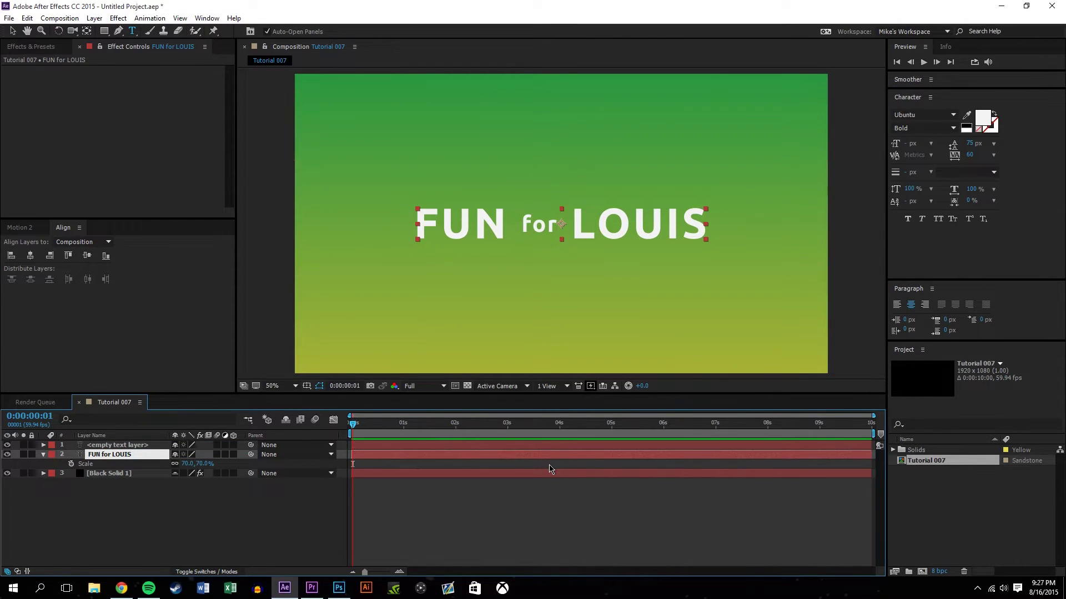
{"action": "type", "text": "T"}
{"action": "key", "text": "Return"}
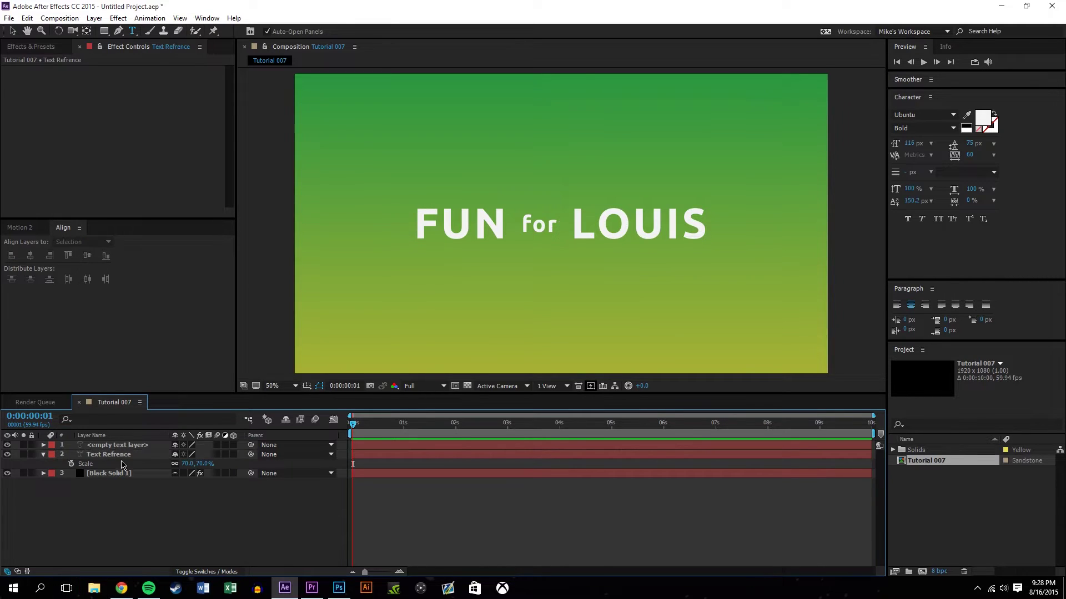
Delete the empty text layer and add a text layer with the single letter "F" above the title
{"action": "left_click", "coordinate": [131, 444]}
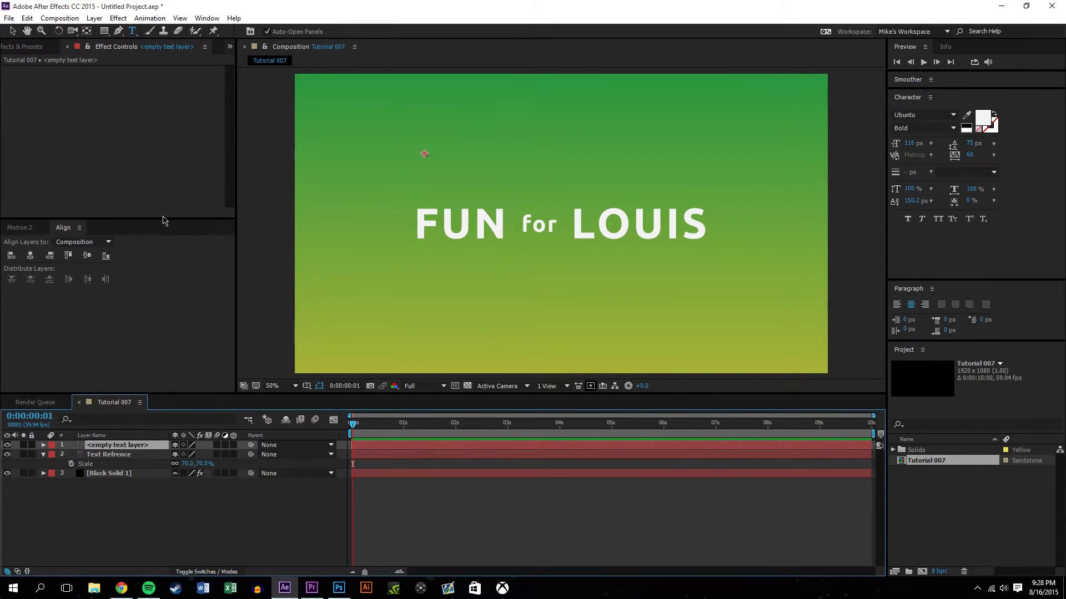
{"action": "key", "text": "Delete"}
{"action": "left_click", "coordinate": [400, 173]}
{"action": "type", "text": "F"}
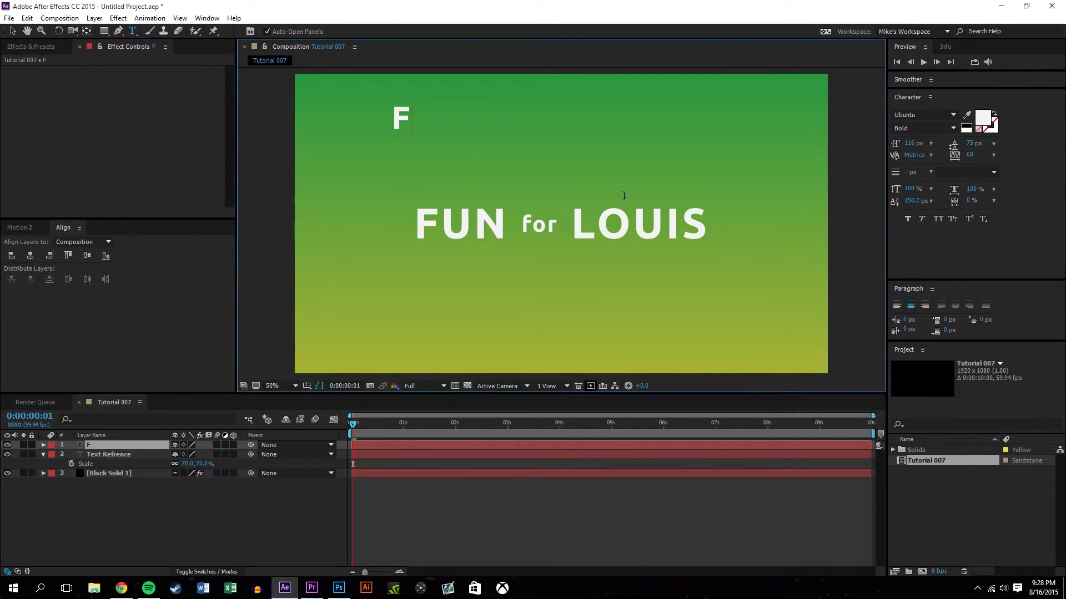
{"action": "left_click", "coordinate": [13, 31]}
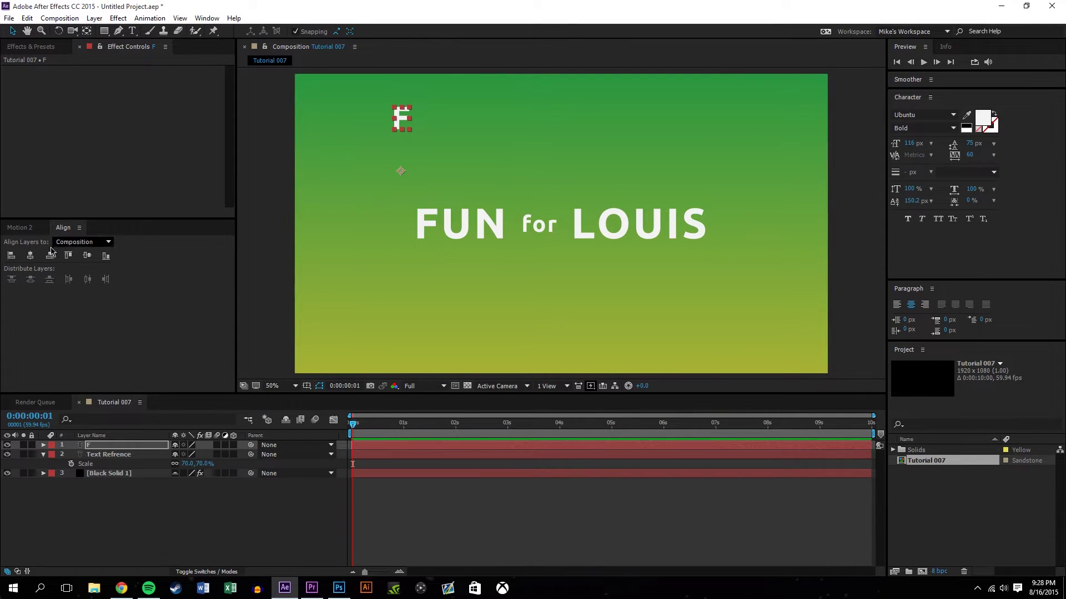
Centre the F layer's anchor point and move the letter onto the F of the title text
{"action": "left_click", "coordinate": [20, 228]}
{"action": "left_click", "coordinate": [81, 278]}
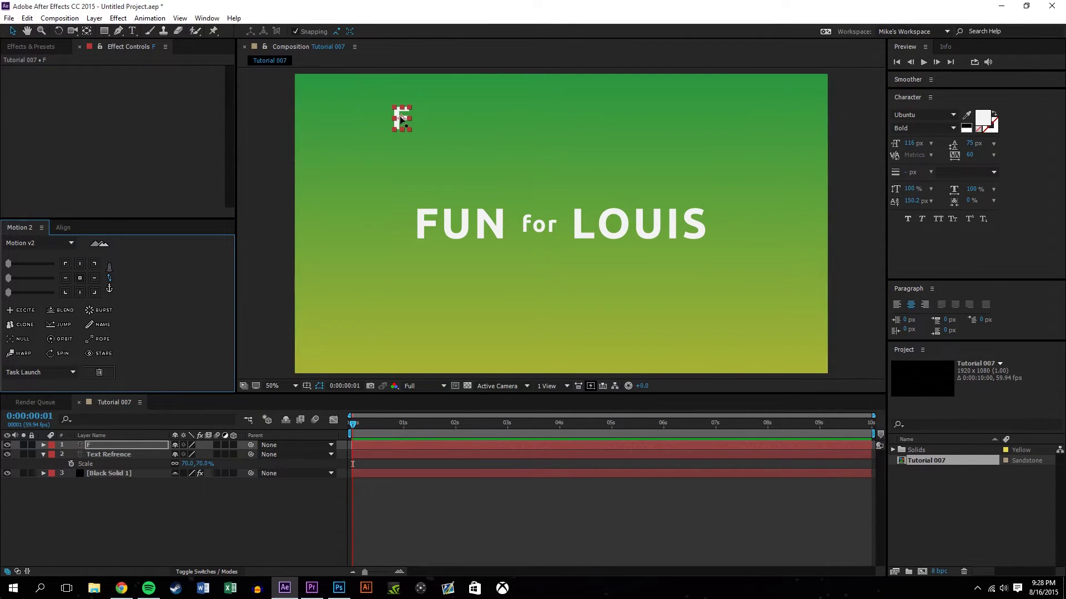
{"action": "left_click_drag", "start_coordinate": [406, 123], "coordinate": [422, 213]}
{"action": "scroll", "coordinate": [423, 214], "scroll_direction": "up", "scroll_amount": 4}
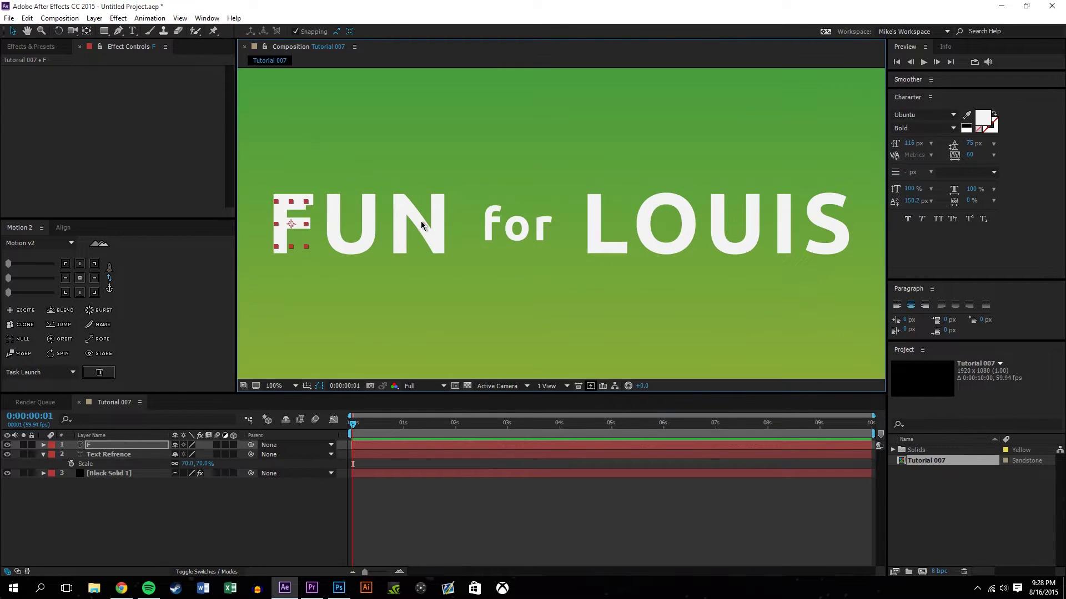
Lower the Text Refrence layer's opacity to 21% and lock both that layer and the background solid
{"action": "left_click", "coordinate": [82, 511]}
{"action": "left_click", "coordinate": [109, 455]}
{"action": "key", "text": "t"}
{"action": "left_click_drag", "start_coordinate": [180, 464], "coordinate": [77, 510]}
{"action": "left_click", "coordinate": [106, 525]}
{"action": "left_click", "coordinate": [32, 455]}
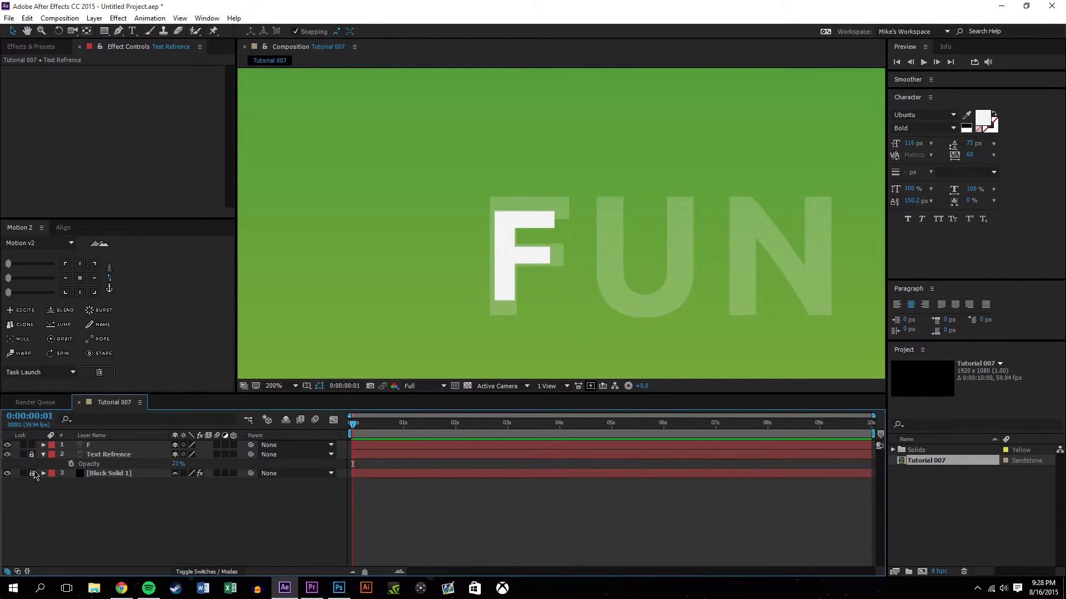
Scale up the single F layer proportionally to match the size of the faded reference F
{"action": "left_click", "coordinate": [111, 446]}
{"action": "key", "text": "s"}
{"action": "left_click_drag", "start_coordinate": [206, 457], "coordinate": [223, 457]}
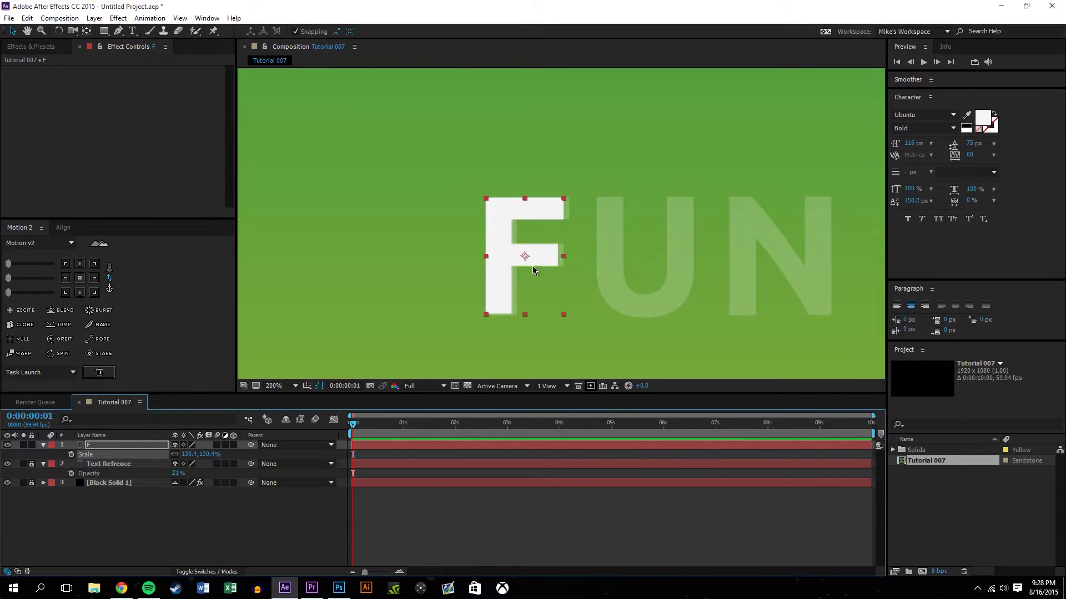
Nudge the F layer to the right until it lines up exactly with the faded reference F
{"action": "key", "text": "Right"}
{"action": "key", "text": "Right"}
{"action": "key", "text": "Right"}
{"action": "key", "text": "Right"}
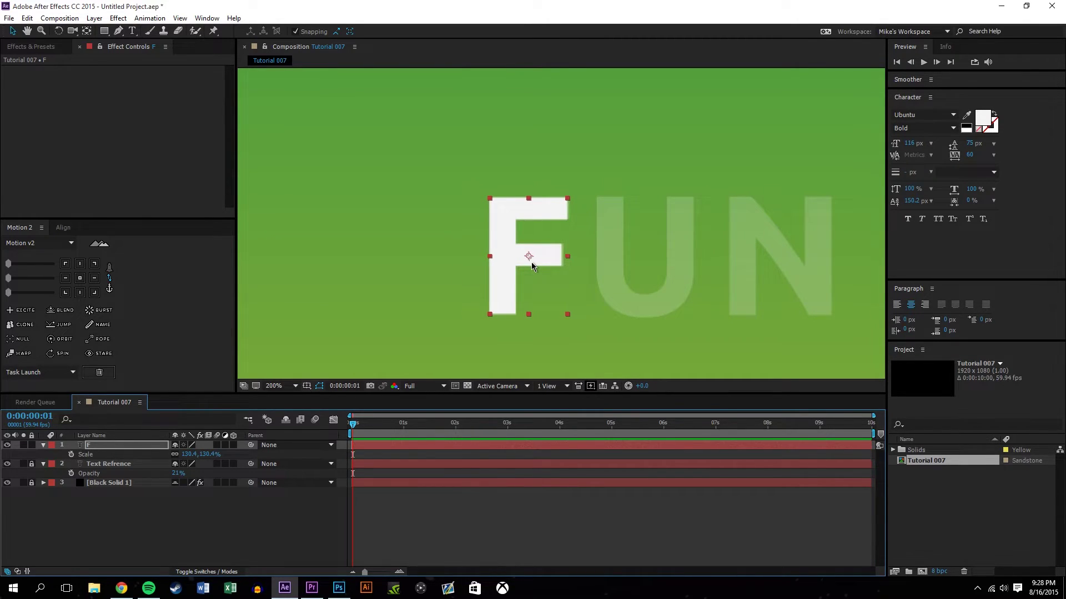
{"action": "key", "text": "Right"}
{"action": "left_click", "coordinate": [181, 509]}
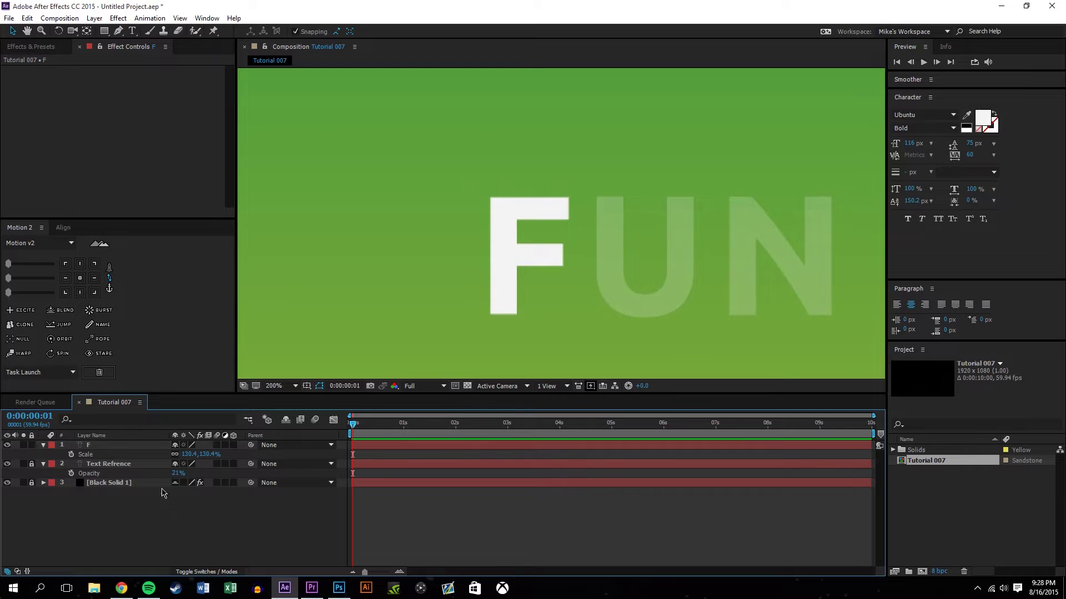
Duplicate the F layer twice, retype the copies as "U" and "N", and place them over their reference letters
{"action": "left_click", "coordinate": [107, 445]}
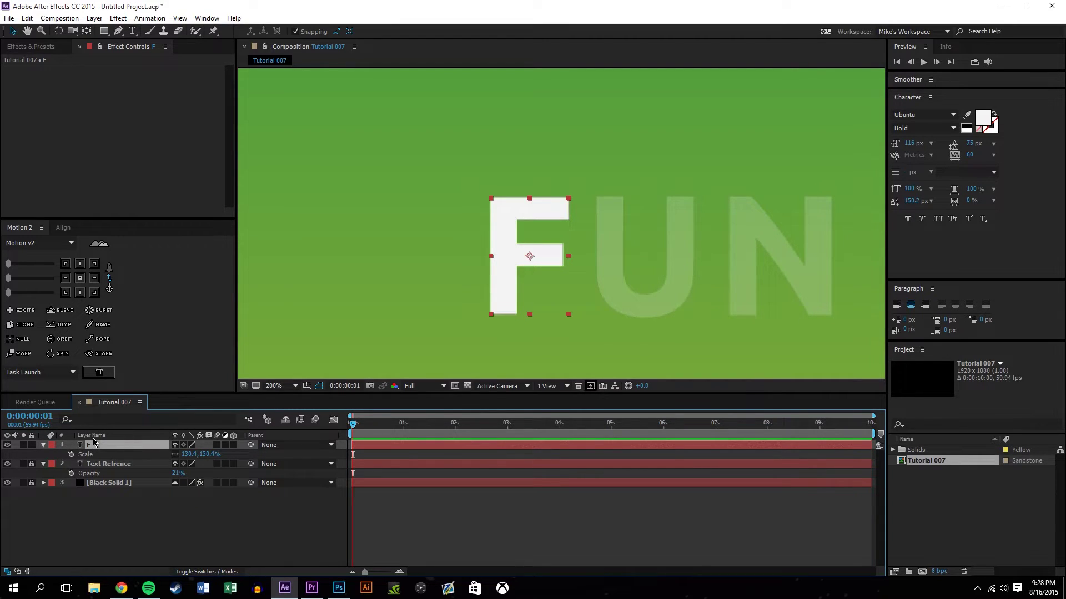
{"action": "key", "text": "ctrl+d"}
{"action": "key", "text": "ctrl+d"}
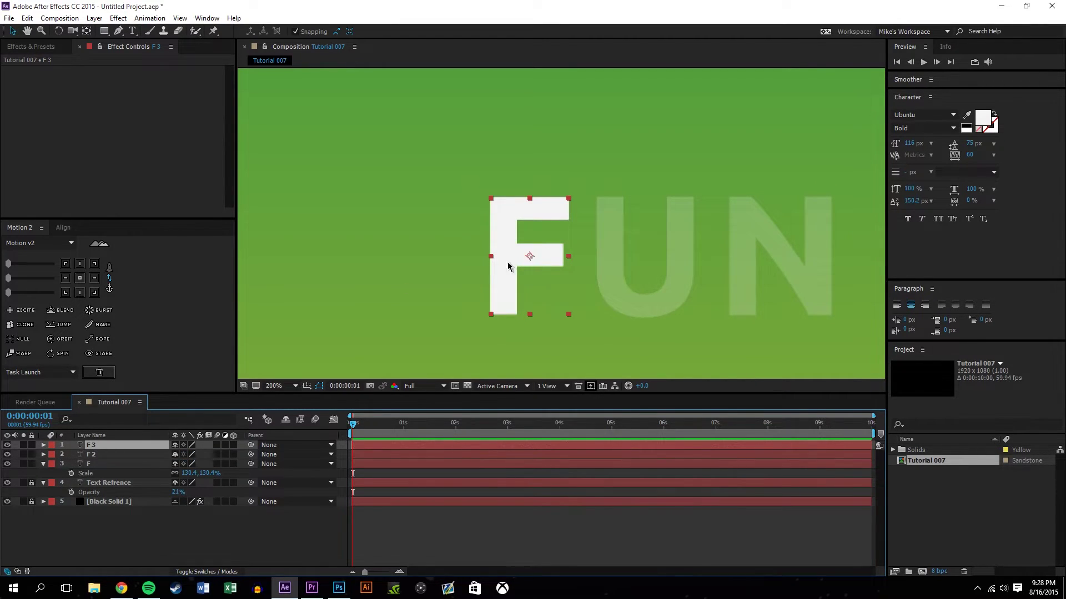
{"action": "left_click", "coordinate": [131, 31]}
{"action": "double_click", "coordinate": [542, 241]}
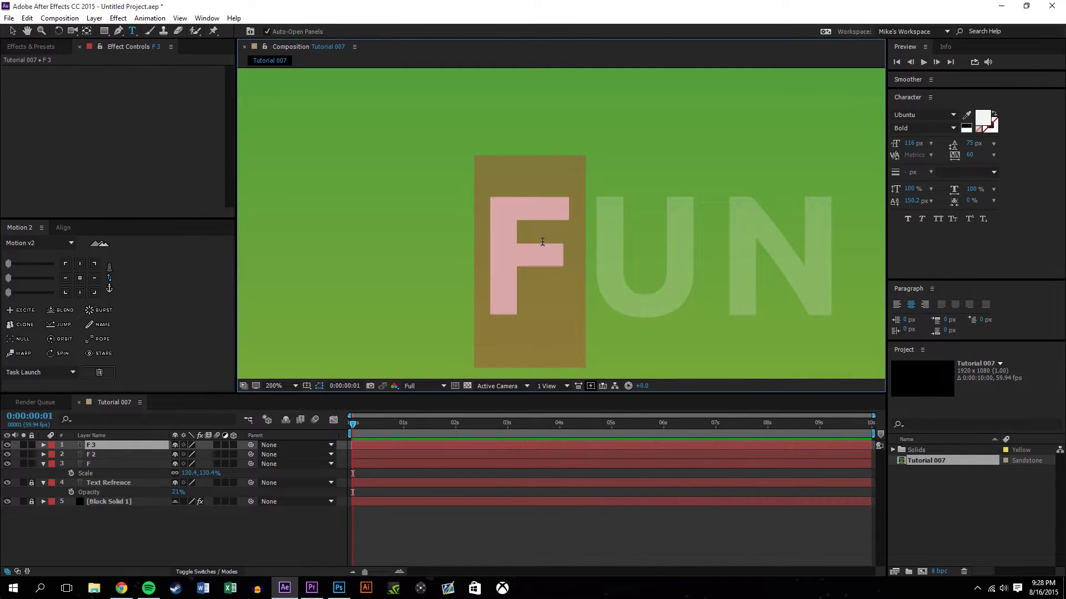
{"action": "type", "text": "U"}
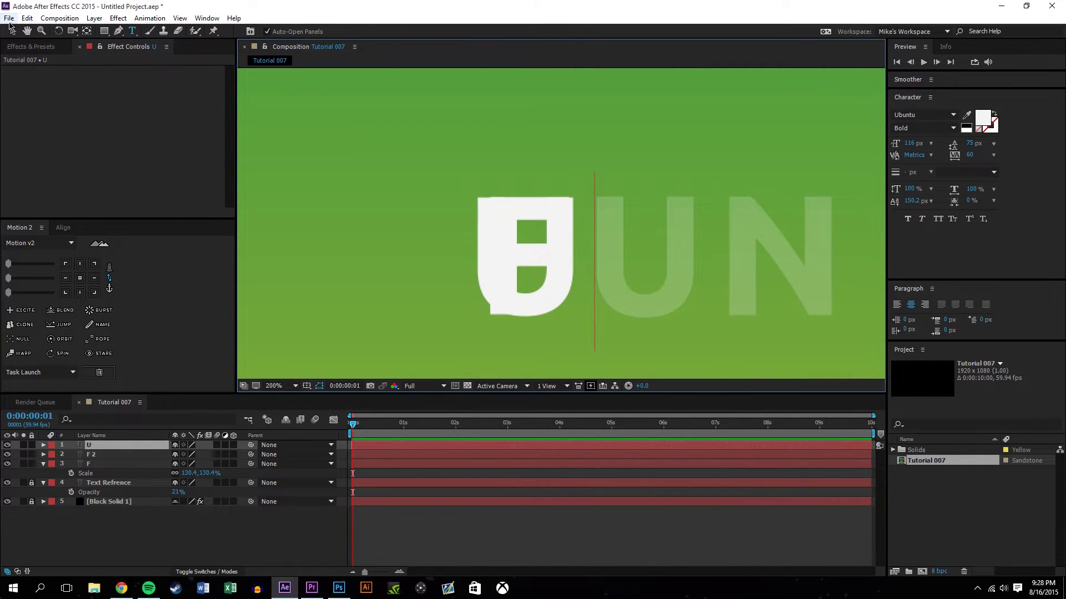
{"action": "left_click", "coordinate": [13, 30]}
{"action": "left_click_drag", "start_coordinate": [527, 256], "coordinate": [651, 269]}
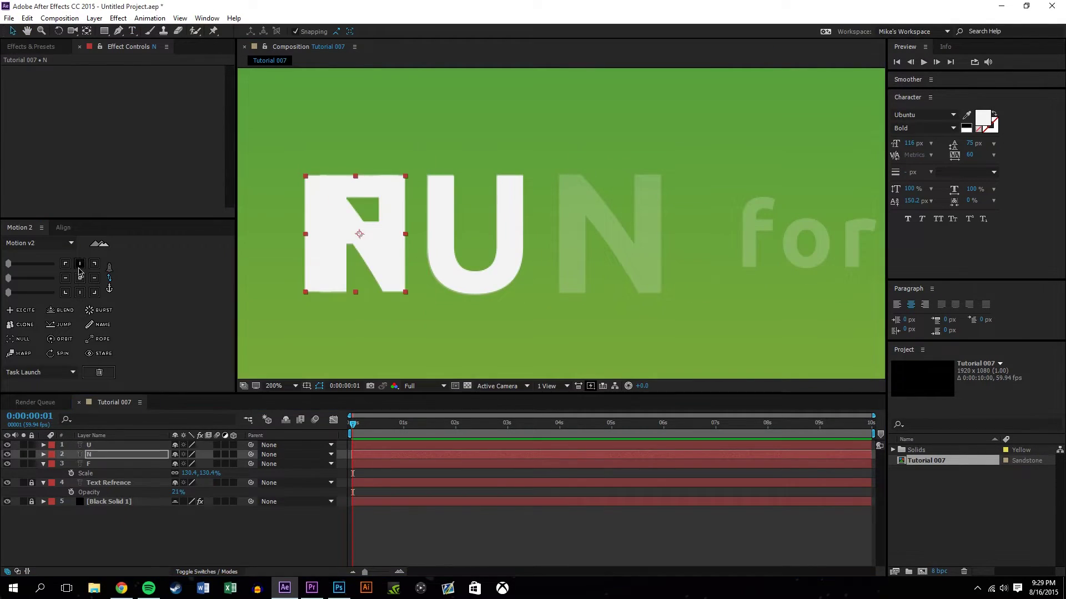
{"action": "left_click_drag", "start_coordinate": [358, 252], "coordinate": [609, 252]}
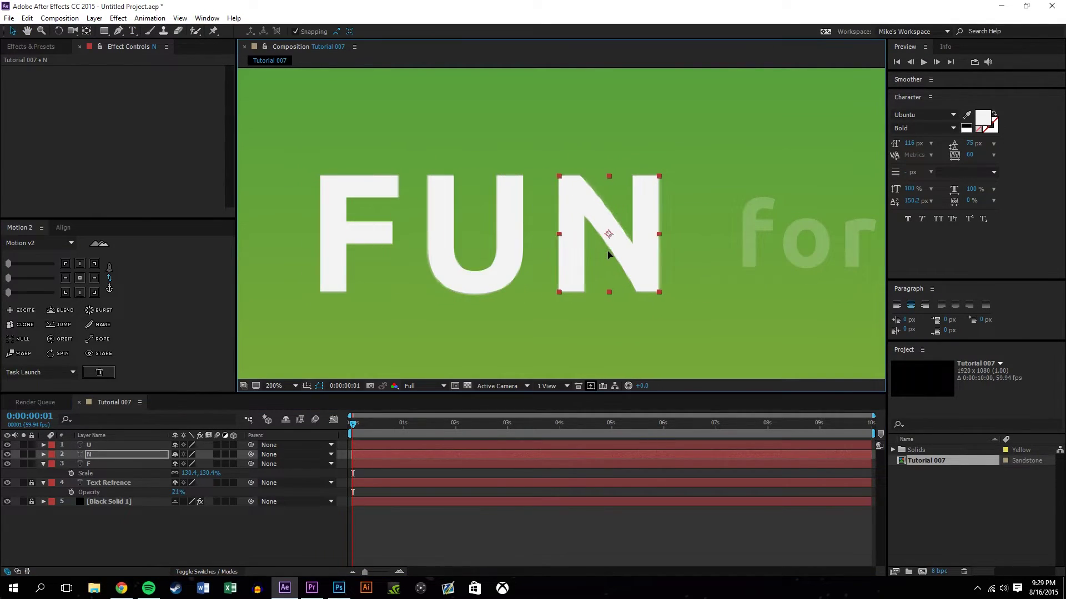
{"action": "left_click", "coordinate": [765, 330]}
Move the F layer above U and N, duplicate all three letters and shift the copies over the reference word LOUIS
{"action": "left_click_drag", "start_coordinate": [90, 464], "coordinate": [89, 443]}
{"action": "key", "text": "ctrl+a"}
{"action": "key", "text": "ctrl+d"}
{"action": "scroll", "coordinate": [377, 243], "scroll_direction": "down", "scroll_amount": 1}
{"action": "left_click_drag", "start_coordinate": [316, 268], "coordinate": [809, 255]}
{"action": "scroll", "coordinate": [628, 269], "scroll_direction": "up", "scroll_amount": 1}
{"action": "left_click", "coordinate": [98, 551]}
Move the U copy onto the U of LOUIS and retype the F copy as "L" with a centred anchor point
{"action": "left_click", "coordinate": [383, 257]}
{"action": "left_click_drag", "start_coordinate": [513, 253], "coordinate": [651, 254]}
{"action": "left_click", "coordinate": [379, 257]}
{"action": "double_click", "coordinate": [379, 260]}
{"action": "type", "text": "L"}
{"action": "key", "text": "KP_Enter"}
{"action": "left_click", "coordinate": [80, 278]}
Retype the N copy as "O" with a centred anchor point, fit it over the O of LOUIS and stack its layer below L
{"action": "left_click_drag", "start_coordinate": [92, 464], "coordinate": [92, 450]}
{"action": "left_click_drag", "start_coordinate": [807, 256], "coordinate": [505, 256]}
{"action": "double_click", "coordinate": [483, 234]}
{"action": "type", "text": "O"}
{"action": "key", "text": "KP_Enter"}
{"action": "left_click", "coordinate": [80, 278]}
{"action": "left_click_drag", "start_coordinate": [555, 280], "coordinate": [552, 279]}
{"action": "left_click_drag", "start_coordinate": [641, 280], "coordinate": [458, 279]}
Duplicate the O and U layers of LOUIS and move the copies to the right, over the end of the word
{"action": "right_click", "coordinate": [111, 464]}
{"action": "scroll", "coordinate": [610, 222], "scroll_direction": "down", "scroll_amount": 2}
{"action": "left_click", "coordinate": [349, 230]}
{"action": "scroll", "coordinate": [527, 251], "scroll_direction": "up", "scroll_amount": 2}
{"action": "left_click", "coordinate": [102, 464]}
{"action": "left_click", "coordinate": [104, 454], "text": "shift"}
{"action": "key", "text": "ctrl+d"}
{"action": "left_click_drag", "start_coordinate": [649, 264], "coordinate": [402, 250]}
{"action": "left_click_drag", "start_coordinate": [400, 250], "coordinate": [651, 250]}
{"action": "left_click", "coordinate": [103, 559]}
Send the O copy lower in the layer stack, retype it as "S" and place it over the reference S
{"action": "left_click", "coordinate": [551, 260]}
{"action": "key", "text": "ctrl+bracketleft"}
{"action": "key", "text": "ctrl+bracketleft"}
{"action": "double_click", "coordinate": [514, 229]}
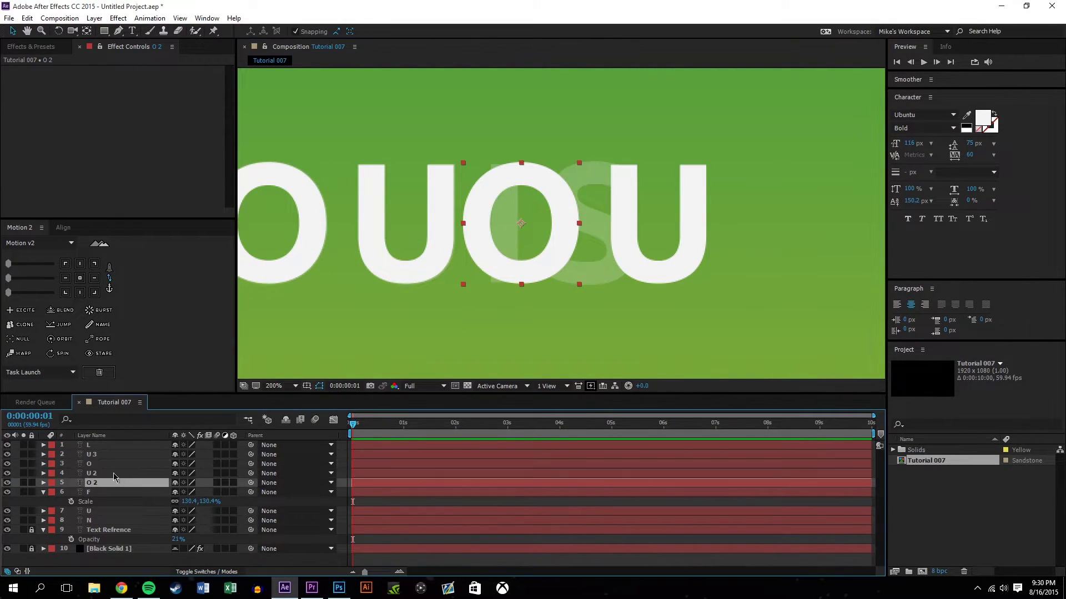
{"action": "type", "text": "S"}
{"action": "key", "text": "KP_Enter"}
{"action": "left_click_drag", "start_coordinate": [514, 230], "coordinate": [585, 229]}
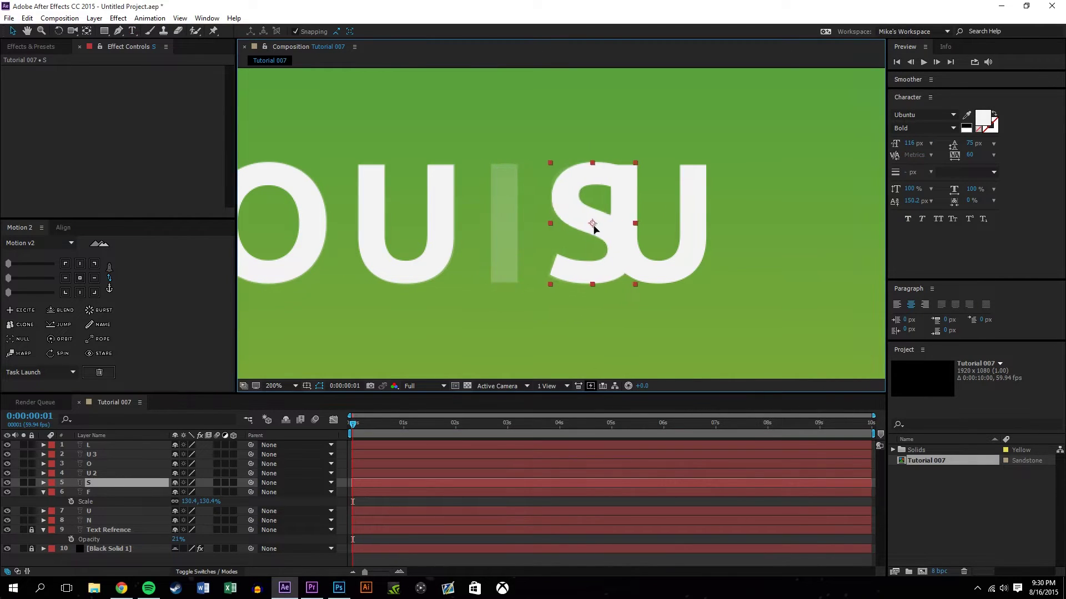
Send the U copy lower in the layer stack, retype it as "I" and place it over the reference I
{"action": "left_click", "coordinate": [656, 225]}
{"action": "key", "text": "ctrl+bracketleft"}
{"action": "key", "text": "ctrl+bracketleft"}
{"action": "double_click", "coordinate": [655, 226]}
{"action": "type", "text": "I"}
{"action": "left_click", "coordinate": [12, 33]}
{"action": "left_click_drag", "start_coordinate": [658, 223], "coordinate": [505, 224]}
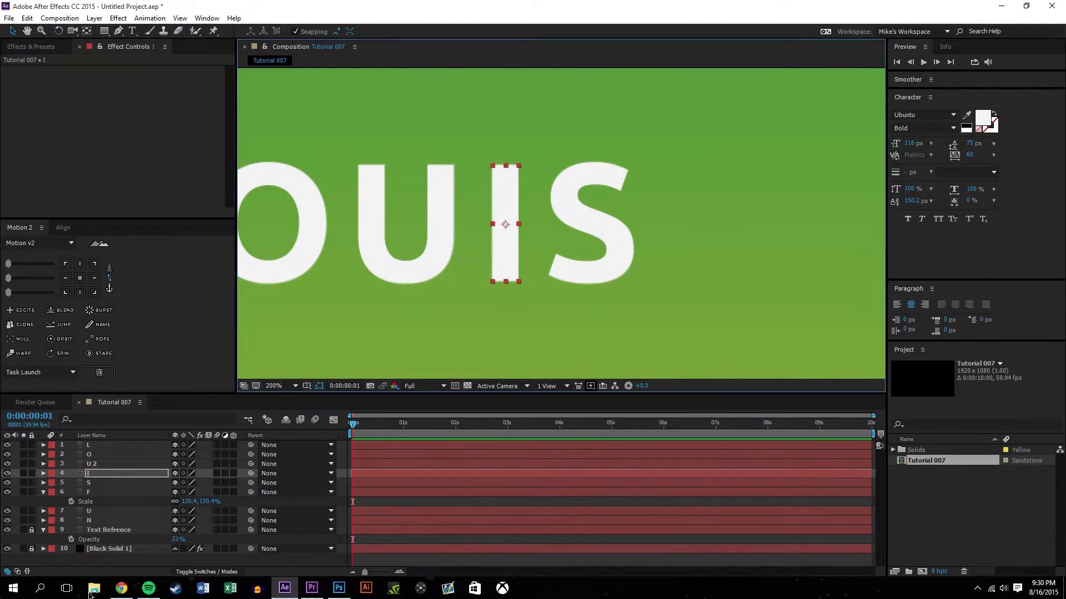
Reorder the F, U and N layers of FUN to the top of the stack, above the LOUIS letters
{"action": "left_click", "coordinate": [104, 559]}
{"action": "left_click_drag", "start_coordinate": [289, 233], "coordinate": [847, 245]}
{"action": "left_click_drag", "start_coordinate": [111, 492], "coordinate": [114, 443]}
{"action": "left_click_drag", "start_coordinate": [114, 512], "coordinate": [116, 461]}
{"action": "left_click_drag", "start_coordinate": [117, 521], "coordinate": [120, 471]}
{"action": "left_click", "coordinate": [44, 445]}
Add a text layer with the single letter "f", centre its anchor point and move it onto the faded "for"
{"action": "key", "text": "ctrl+t"}
{"action": "left_click", "coordinate": [519, 233]}
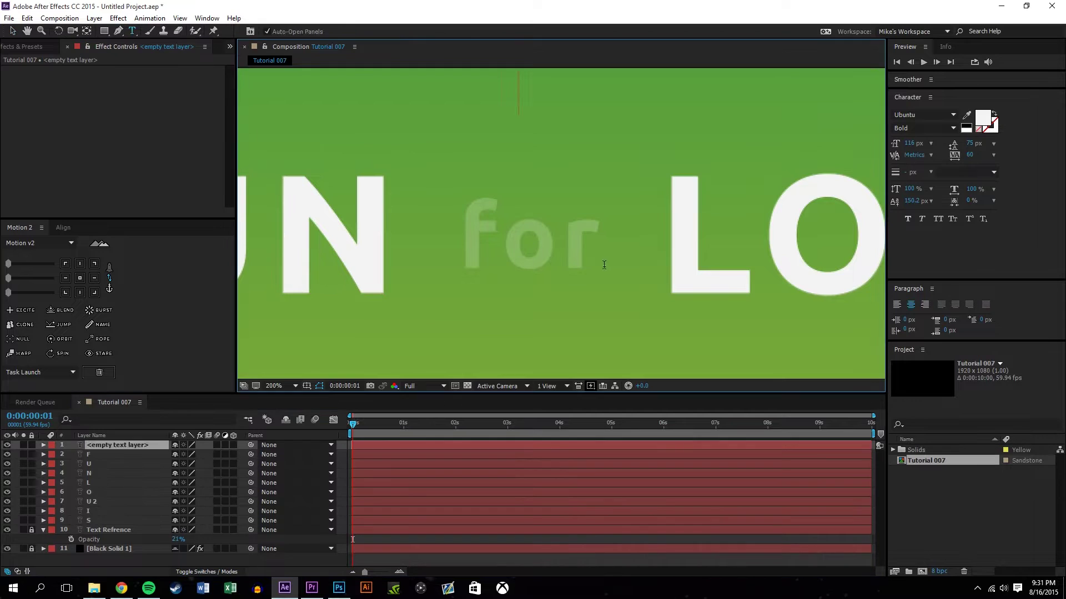
{"action": "scroll", "coordinate": [556, 249], "scroll_direction": "down", "scroll_amount": 1}
{"action": "key", "text": "Delete"}
{"action": "left_click", "coordinate": [524, 239]}
{"action": "type", "text": "f"}
{"action": "left_click", "coordinate": [12, 31]}
{"action": "left_click", "coordinate": [80, 278]}
{"action": "left_click_drag", "start_coordinate": [521, 136], "coordinate": [520, 250]}
Scale the lowercase f layer down to 71.3% and fit it over the reference f
{"action": "scroll", "coordinate": [533, 248], "scroll_direction": "up", "scroll_amount": 1}
{"action": "key", "text": "s"}
{"action": "left_click", "coordinate": [118, 530], "text": "shift"}
{"action": "key", "text": "s"}
{"action": "left_click", "coordinate": [517, 242]}
{"action": "left_click_drag", "start_coordinate": [210, 456], "coordinate": [193, 455]}
{"action": "scroll", "coordinate": [472, 251], "scroll_direction": "up", "scroll_amount": 1}
{"action": "left_click_drag", "start_coordinate": [569, 236], "coordinate": [540, 232]}
{"action": "left_click_drag", "start_coordinate": [189, 455], "coordinate": [197, 455]}
{"action": "scroll", "coordinate": [390, 279], "scroll_direction": "down", "scroll_amount": 1}
Duplicate the lowercase f layer twice and retype the copies as "o" and "r"
{"action": "key", "text": "ctrl+d"}
{"action": "key", "text": "ctrl+d"}
{"action": "double_click", "coordinate": [134, 446]}
{"action": "type", "text": "o"}
{"action": "left_click", "coordinate": [139, 464]}
{"action": "type", "text": "r"}
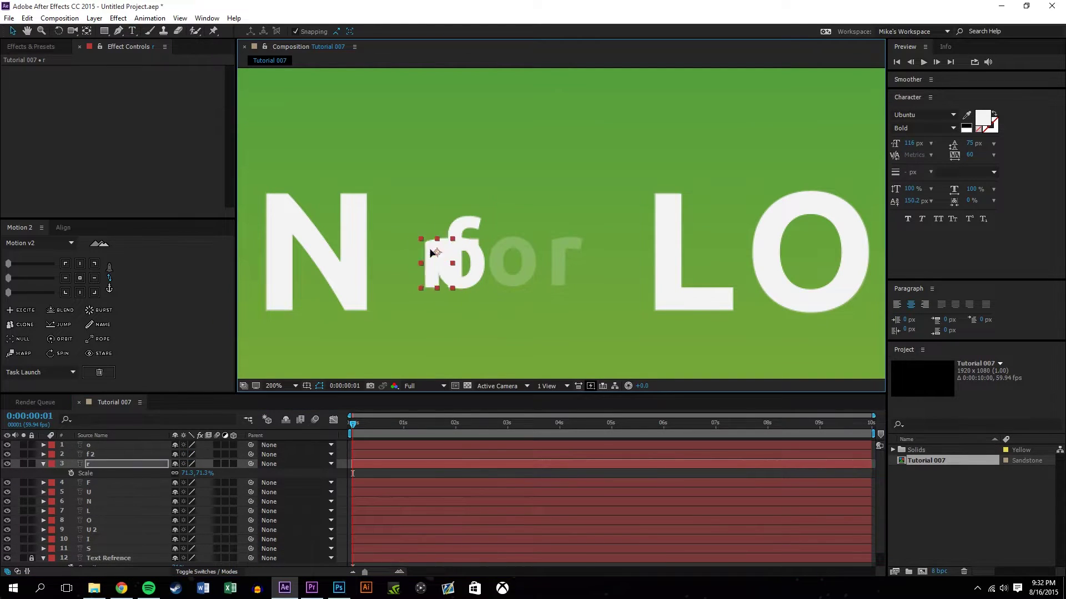
Move the o and r letters onto their positions in the reference word "for"
{"action": "left_click", "coordinate": [143, 446]}
{"action": "key", "text": "v"}
{"action": "left_click_drag", "start_coordinate": [460, 264], "coordinate": [512, 272]}
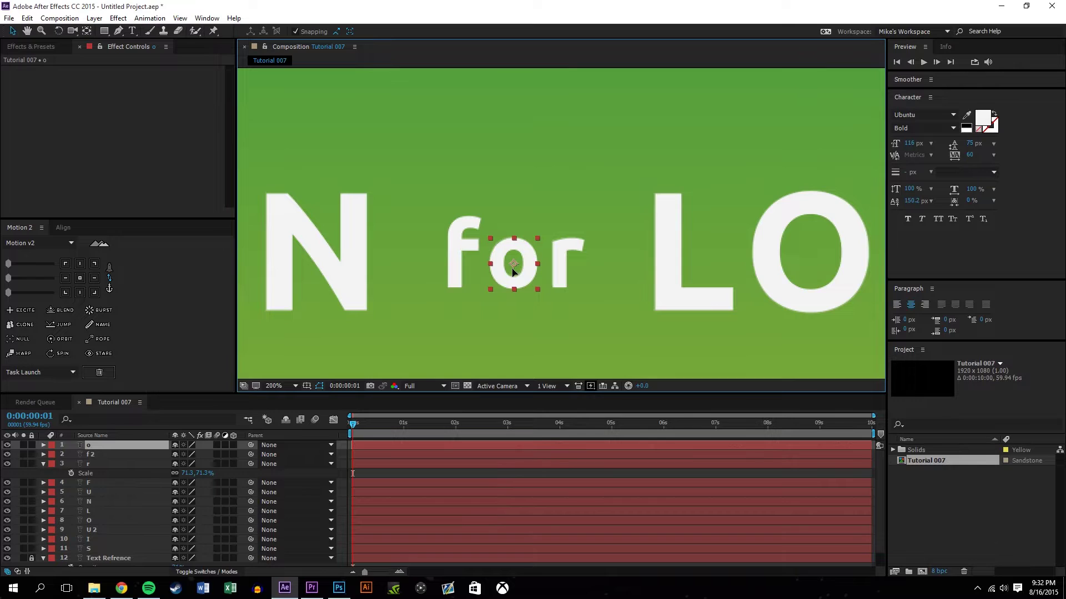
{"action": "left_click", "coordinate": [127, 464]}
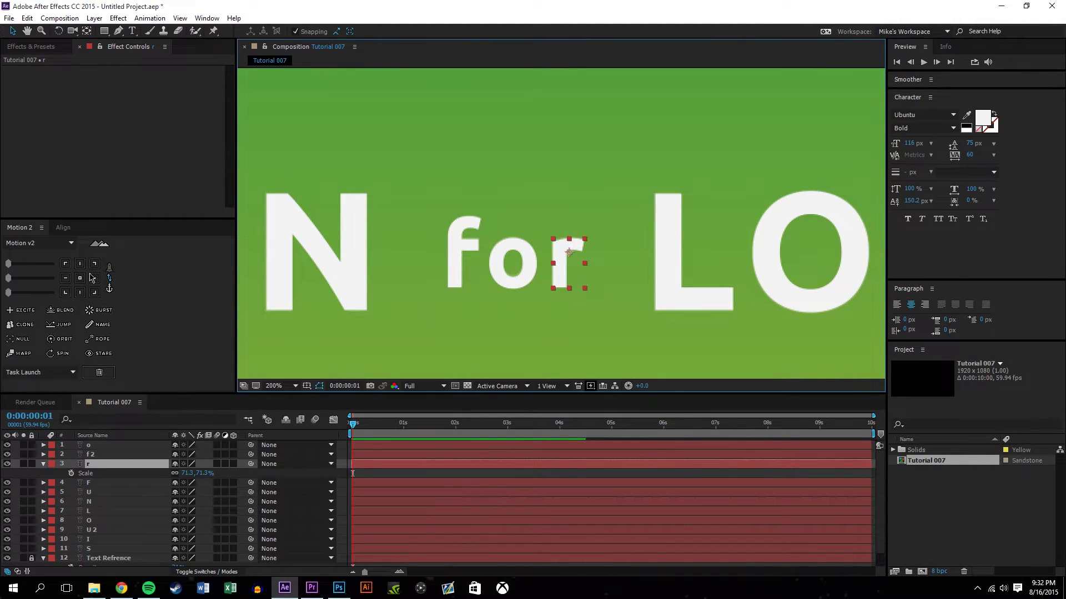
Reorder the f, o and r layers so they sit in reading order between the FUN and LOUIS letters
{"action": "left_click", "coordinate": [472, 255]}
{"action": "scroll", "coordinate": [550, 216], "scroll_direction": "down", "scroll_amount": 3}
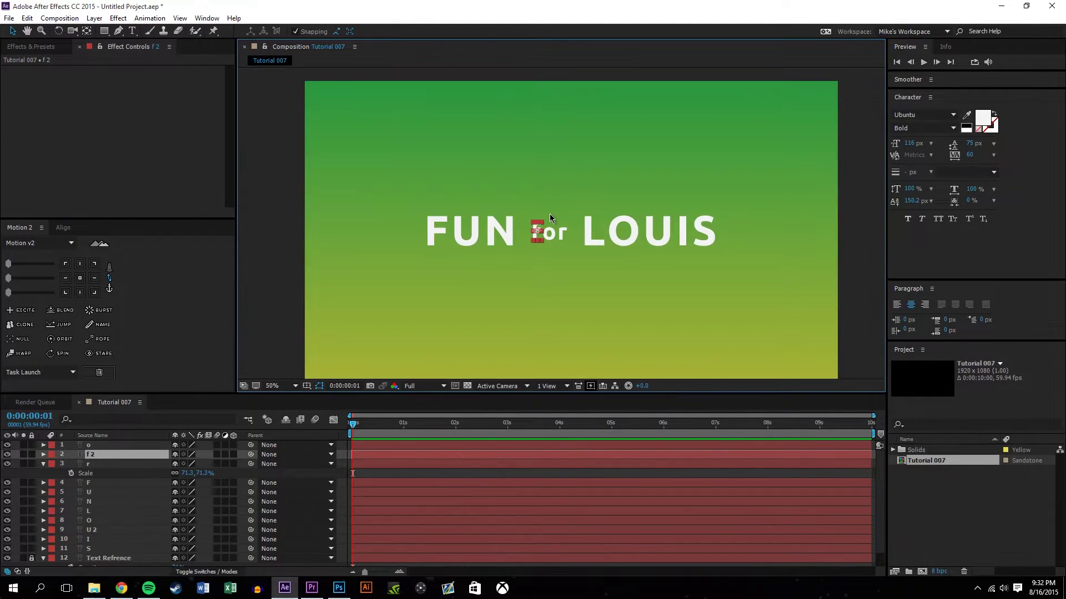
{"action": "left_click", "coordinate": [834, 240]}
{"action": "scroll", "coordinate": [656, 209], "scroll_direction": "up", "scroll_amount": 2}
{"action": "mouse_move", "coordinate": [663, 210]}
{"action": "left_mouse_down"}
{"action": "mouse_move", "coordinate": [652, 209]}
{"action": "mouse_move", "coordinate": [656, 194]}
{"action": "left_mouse_up"}
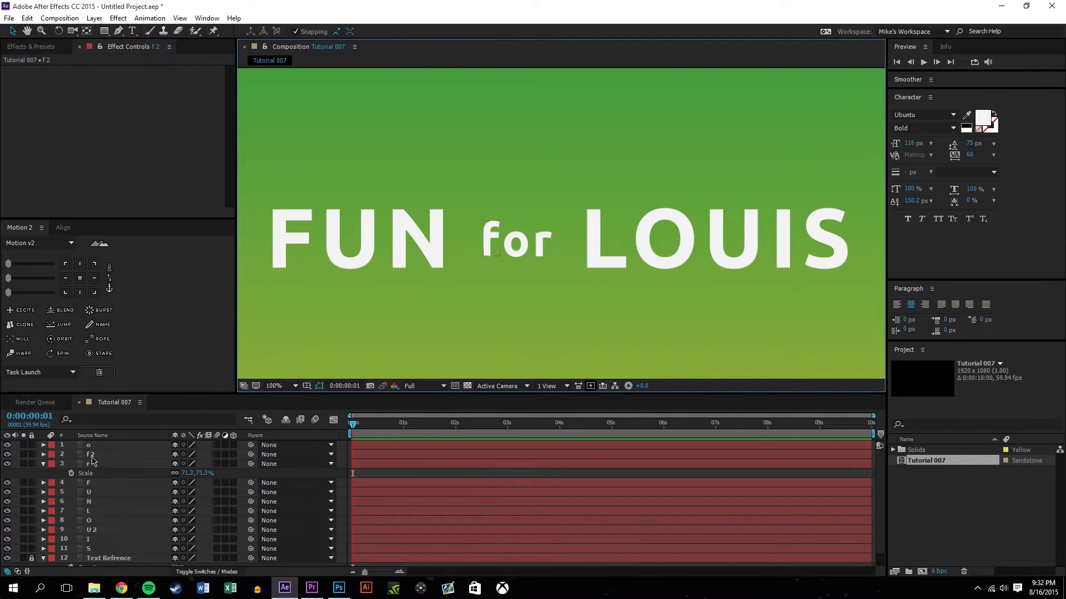
{"action": "left_click_drag", "start_coordinate": [109, 456], "coordinate": [98, 478]}
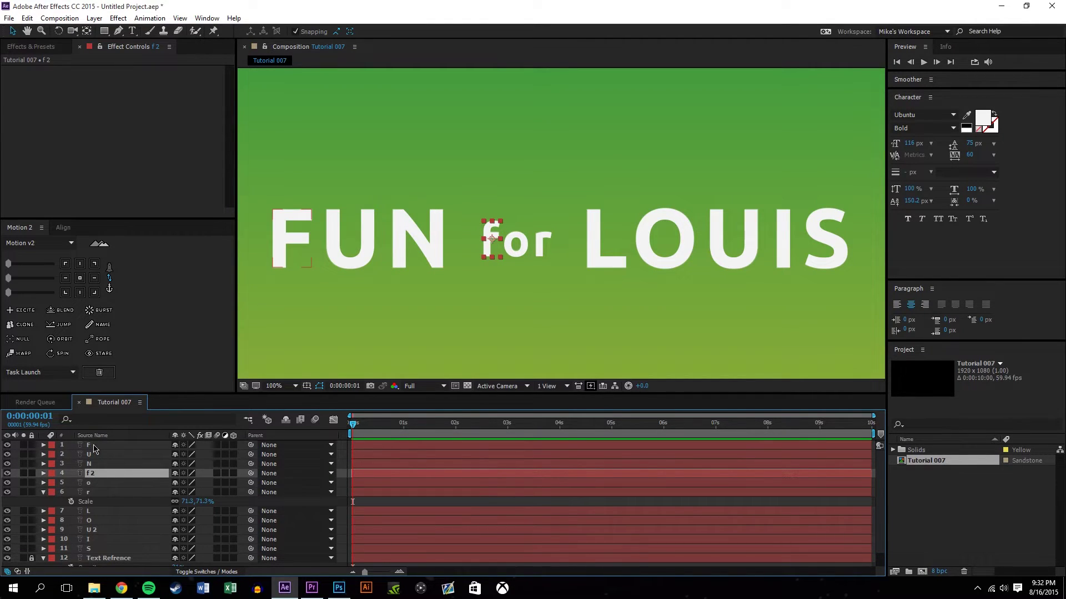
{"action": "scroll", "coordinate": [456, 229], "scroll_direction": "down", "scroll_amount": 1}
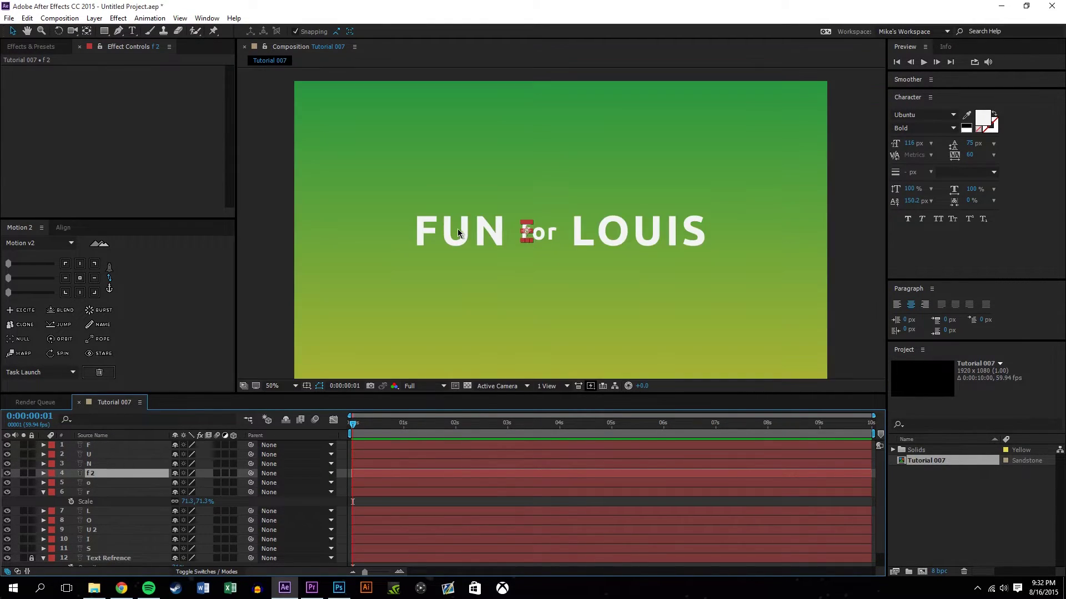
{"action": "left_click", "coordinate": [857, 196]}
{"action": "scroll", "coordinate": [596, 218], "scroll_direction": "up", "scroll_amount": 1}
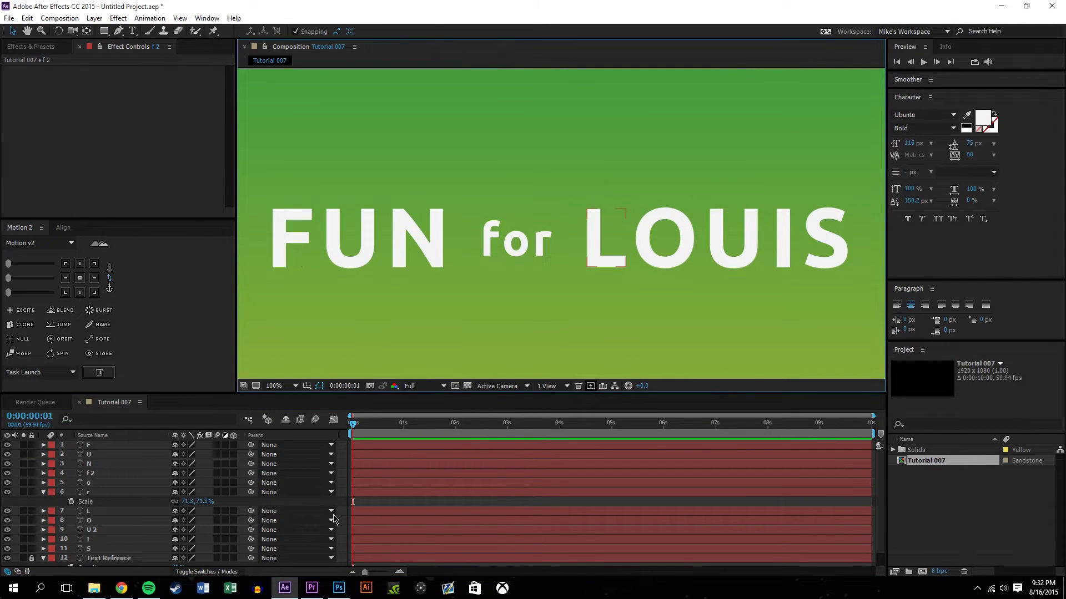
Unlock, hide and delete the Text Refrence layer, and collapse the r layer's properties
{"action": "scroll", "coordinate": [141, 517], "scroll_direction": "down", "scroll_amount": 1}
{"action": "left_click", "coordinate": [31, 543]}
{"action": "left_click", "coordinate": [7, 544]}
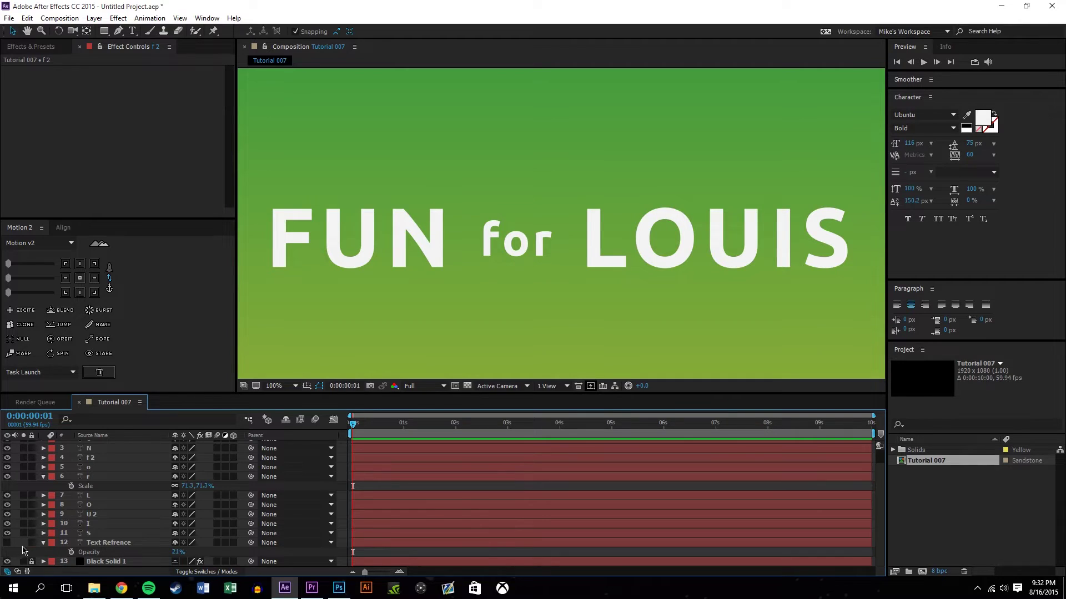
{"action": "left_click", "coordinate": [109, 543]}
{"action": "key", "text": "Delete"}
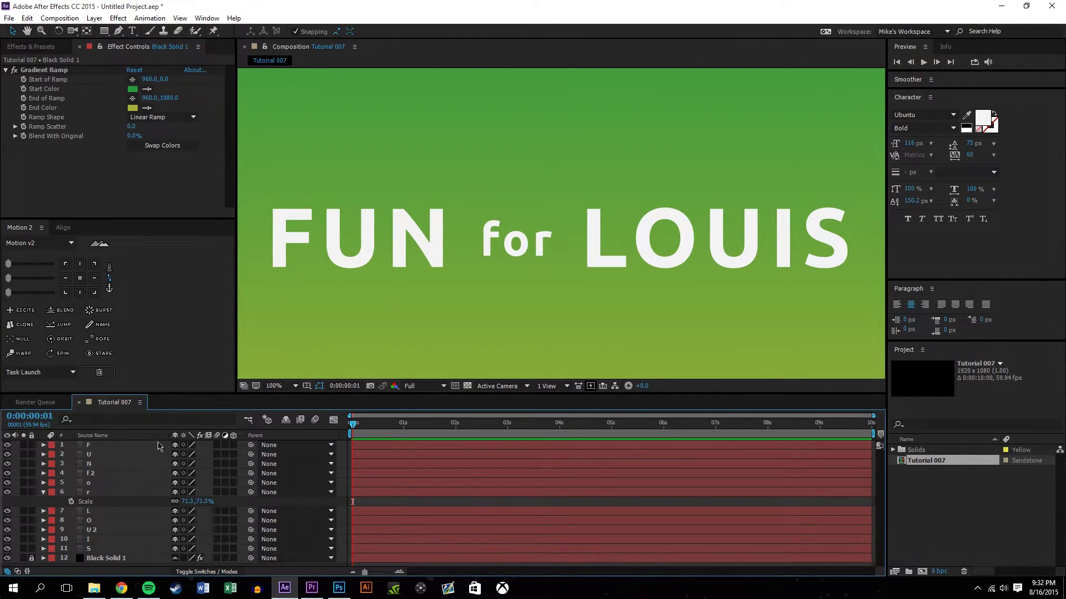
{"action": "left_click", "coordinate": [43, 493]}
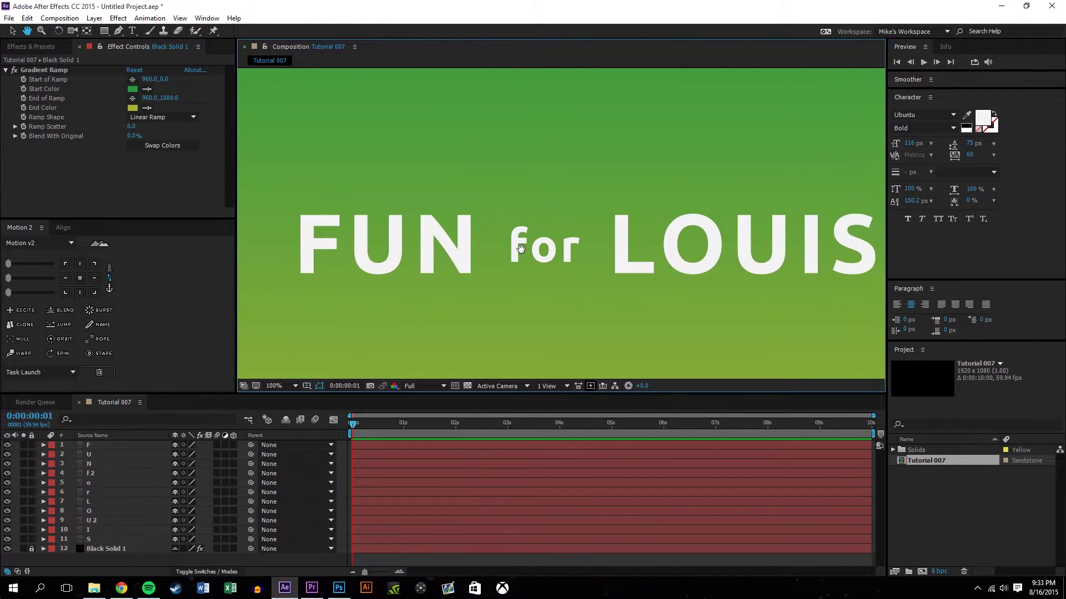
Move the r layer above o and set Position keyframes on the lowercase f and r layers at 0:00:01:01
{"action": "key", "text": "v"}
{"action": "left_click", "coordinate": [509, 244]}
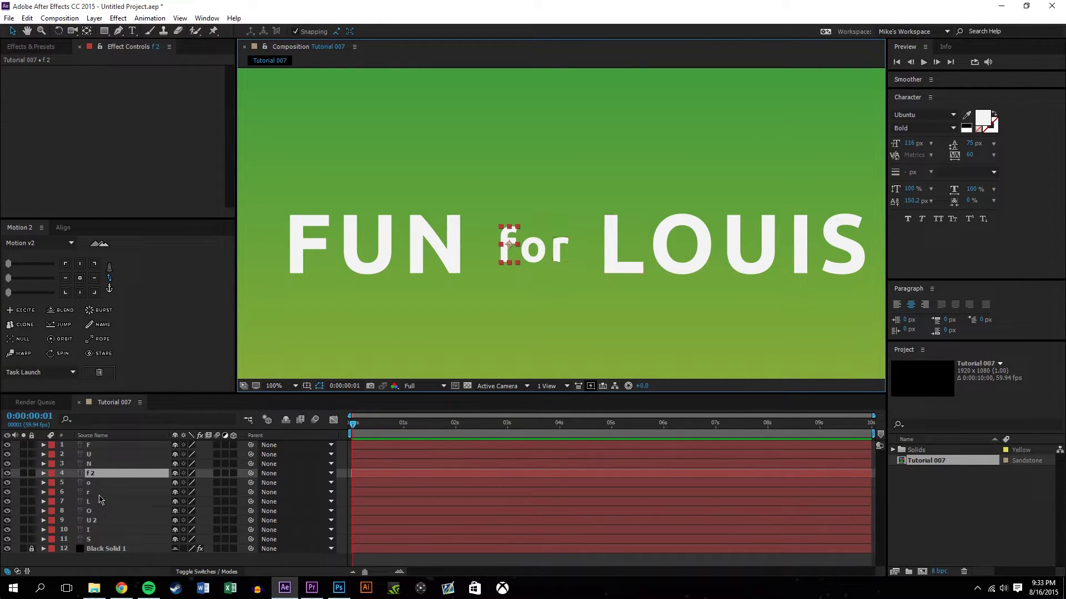
{"action": "left_click_drag", "start_coordinate": [92, 496], "coordinate": [101, 484]}
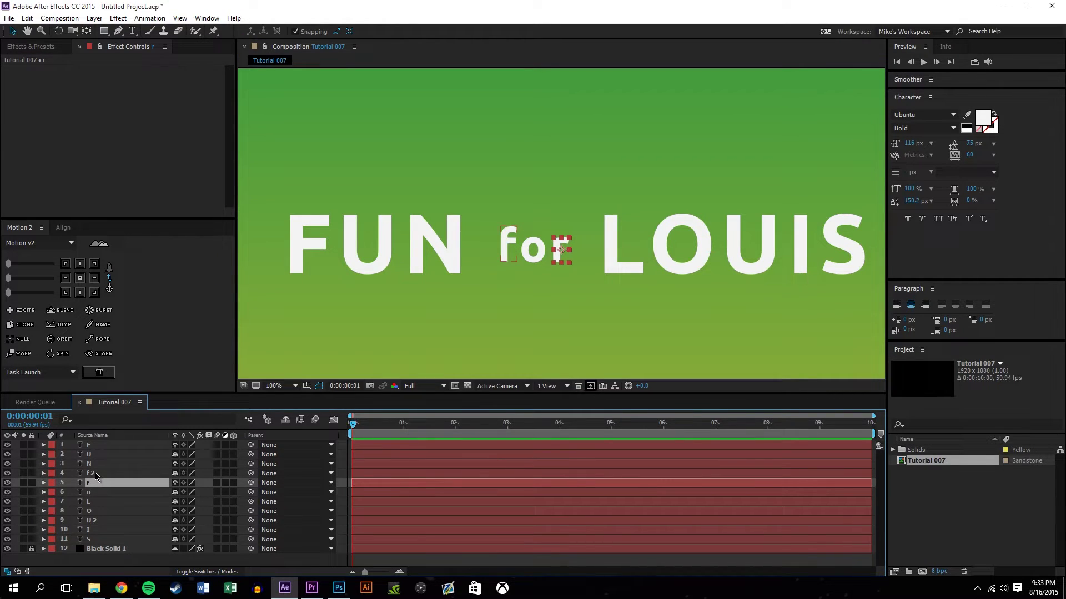
{"action": "left_click", "coordinate": [95, 473]}
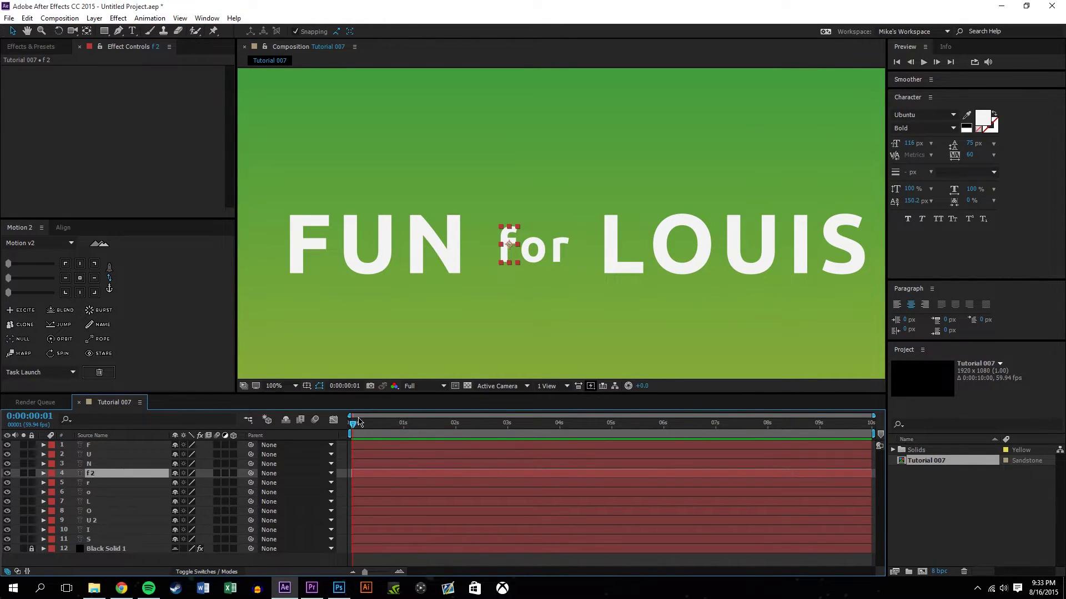
{"action": "left_click", "coordinate": [404, 432]}
{"action": "key", "text": "p"}
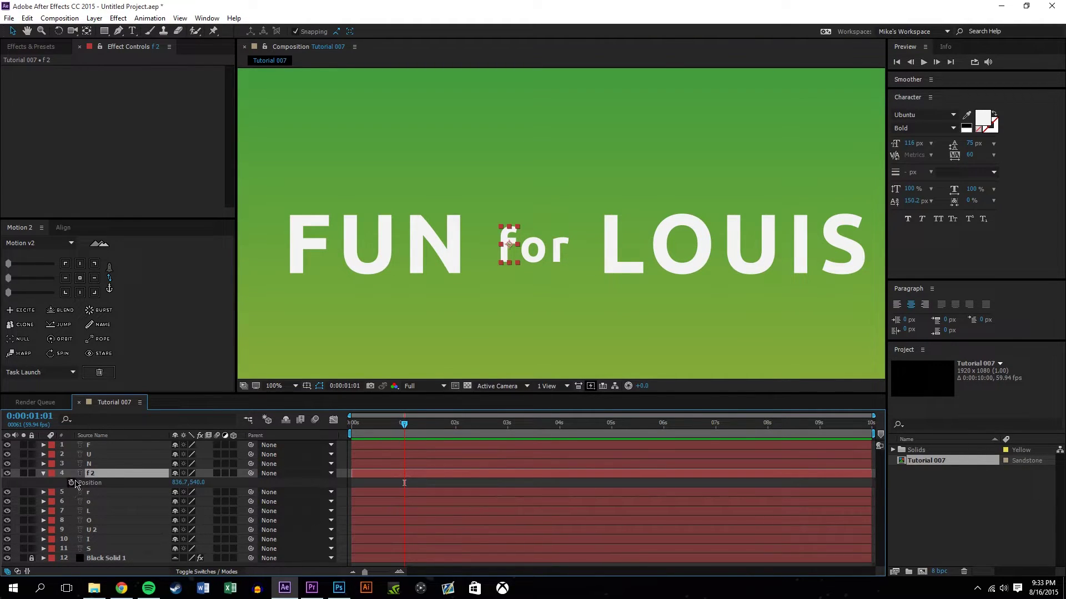
{"action": "left_click", "coordinate": [71, 483]}
{"action": "left_click", "coordinate": [96, 493]}
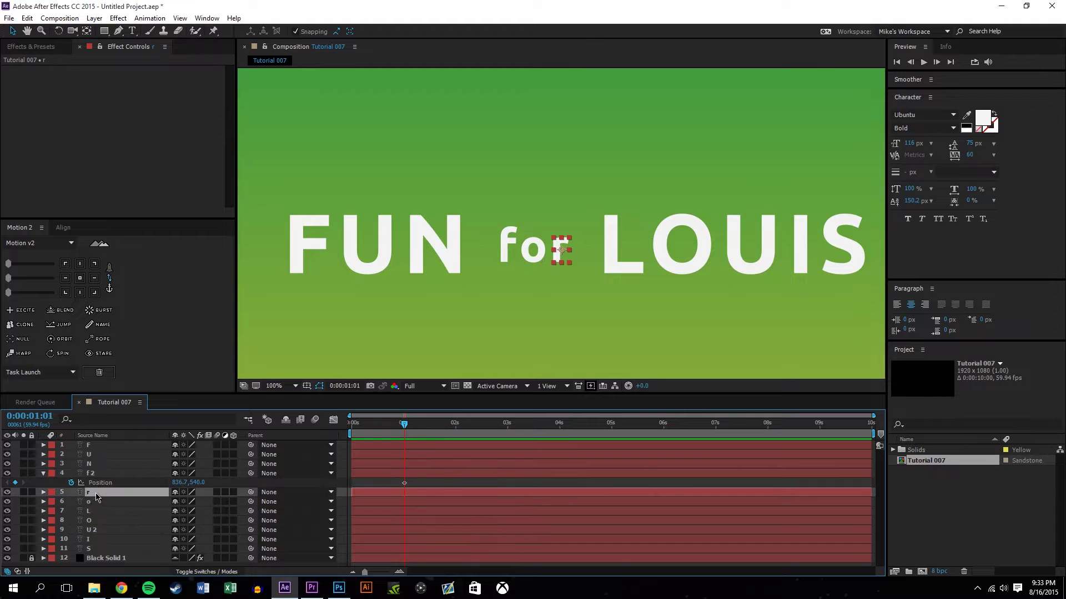
{"action": "key", "text": "alt+shift+p"}
Move the r layer back below o and add a Scale keyframe to the o layer at 0:00:01:01
{"action": "left_click_drag", "start_coordinate": [108, 516], "coordinate": [108, 518]}
{"action": "left_click", "coordinate": [106, 493]}
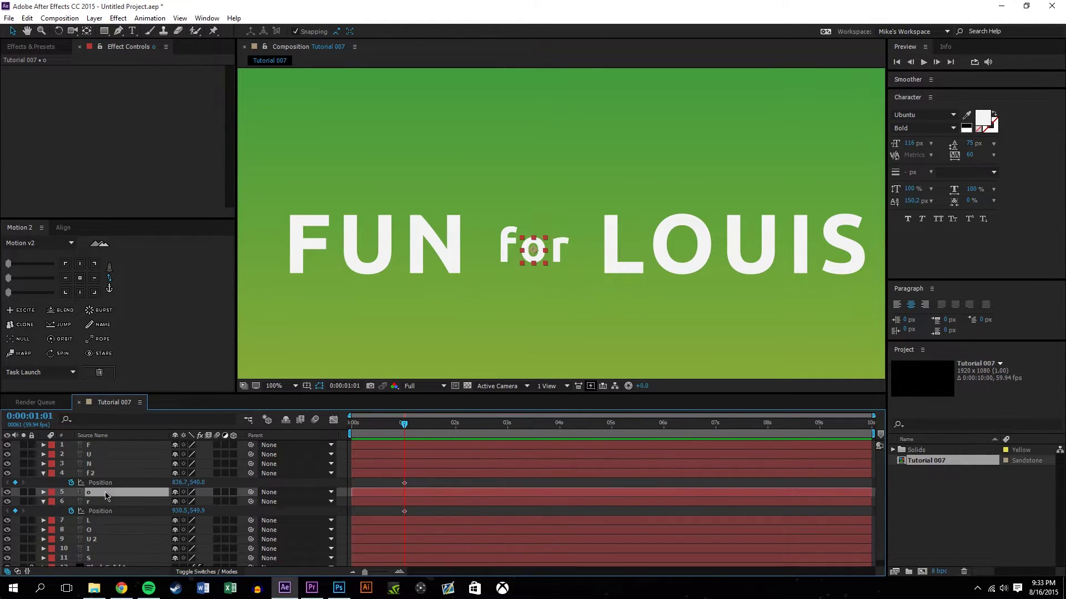
{"action": "key", "text": "alt+shift+s"}
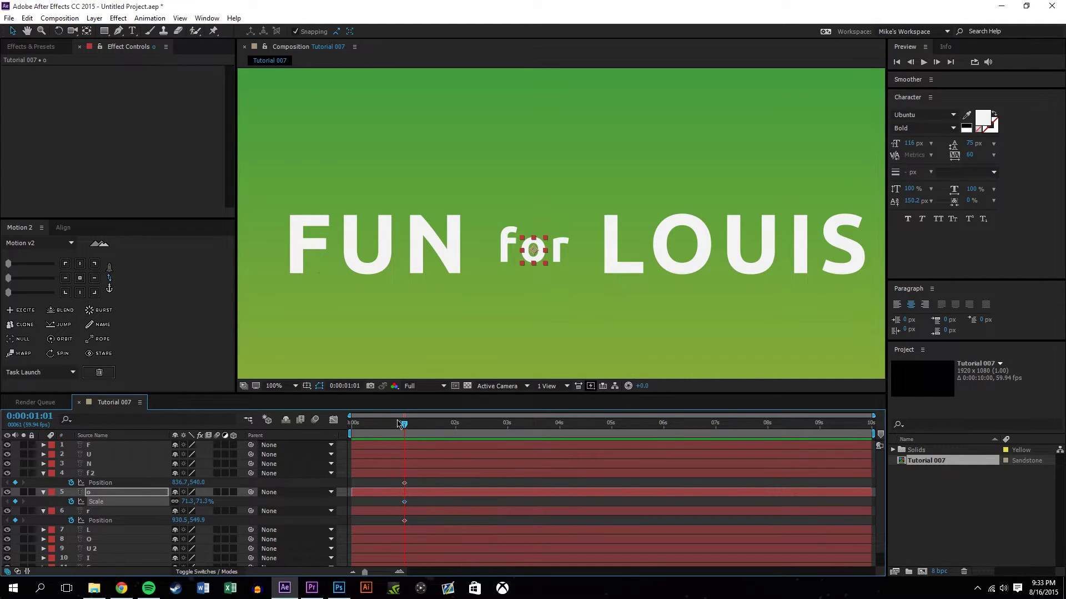
Set the o layer's Scale to 0% at 0:00:00:30
{"action": "left_click", "coordinate": [399, 571]}
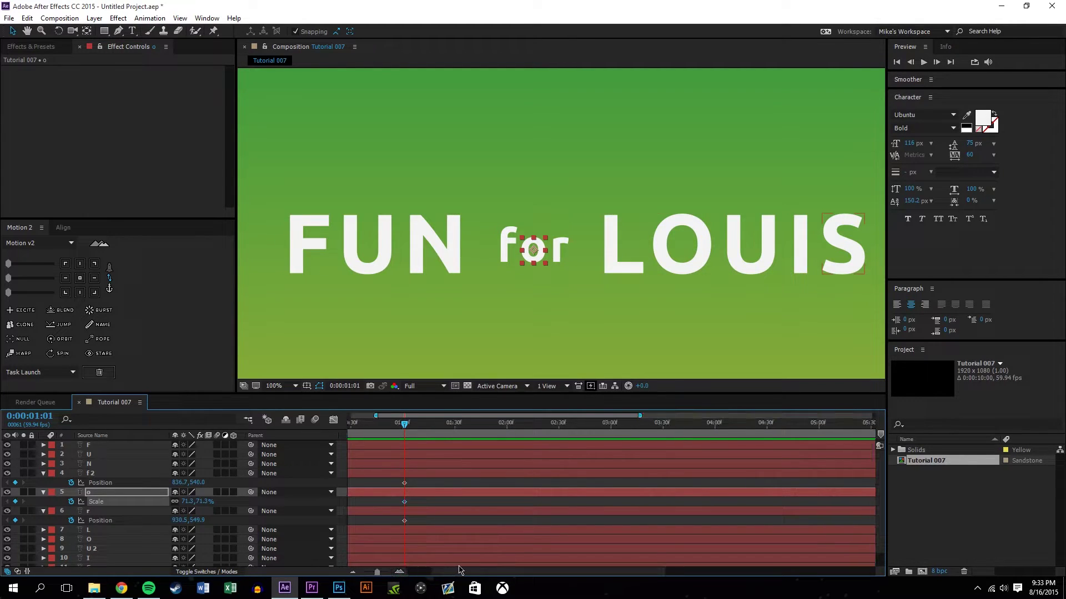
{"action": "left_click_drag", "start_coordinate": [458, 426], "coordinate": [405, 461]}
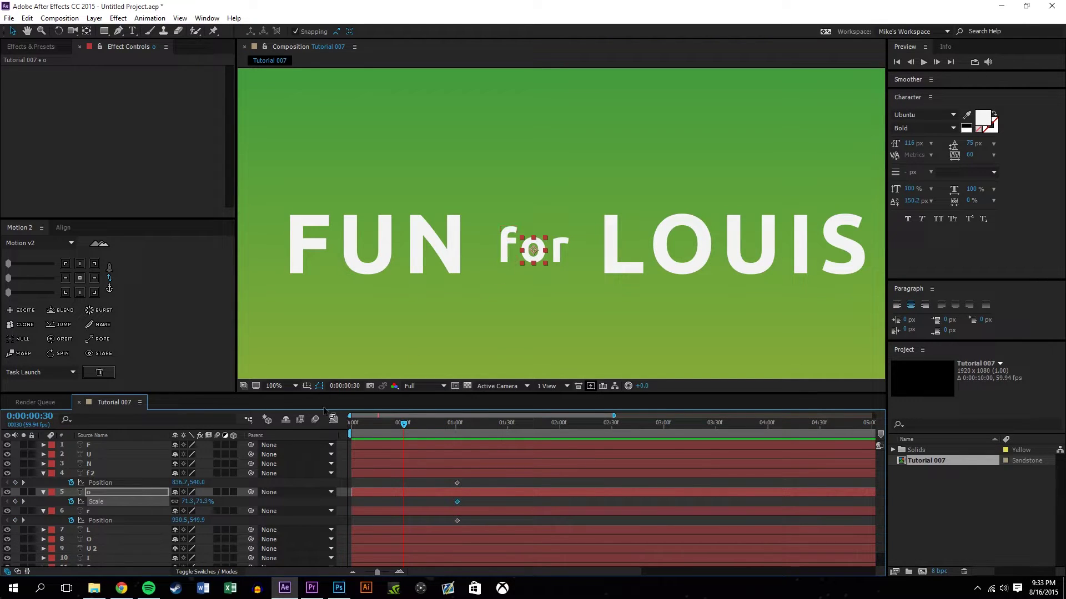
{"action": "left_click", "coordinate": [200, 501]}
{"action": "type", "text": "0"}
{"action": "key", "text": "Return"}
Move the lowercase f straight up to Position 836.7, 458.0 at 0:00:00:30
{"action": "left_click", "coordinate": [103, 474]}
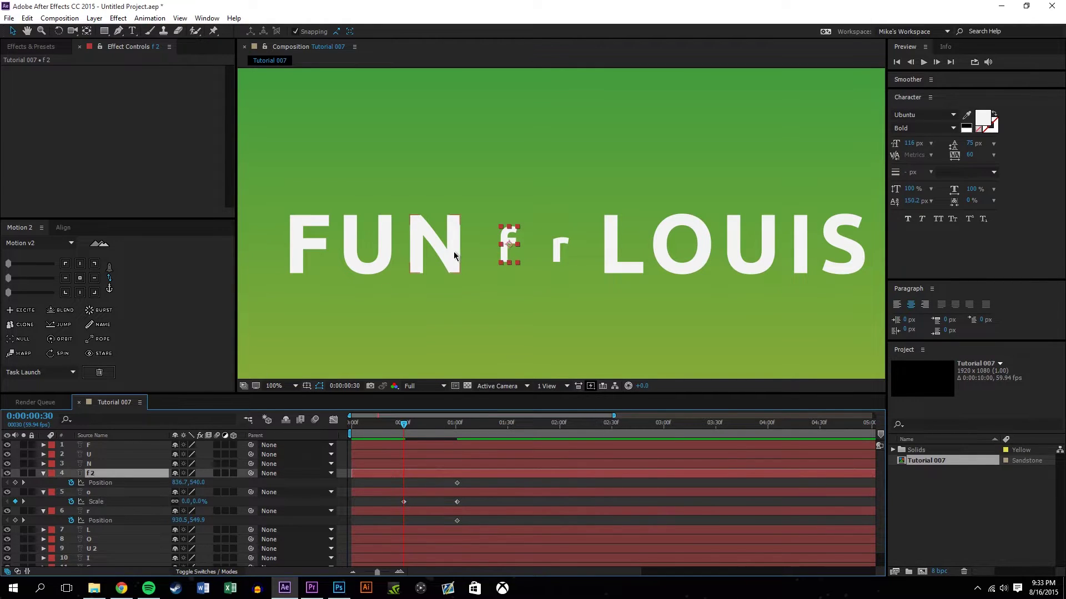
{"action": "left_click_drag", "start_coordinate": [512, 244], "coordinate": [511, 199]}
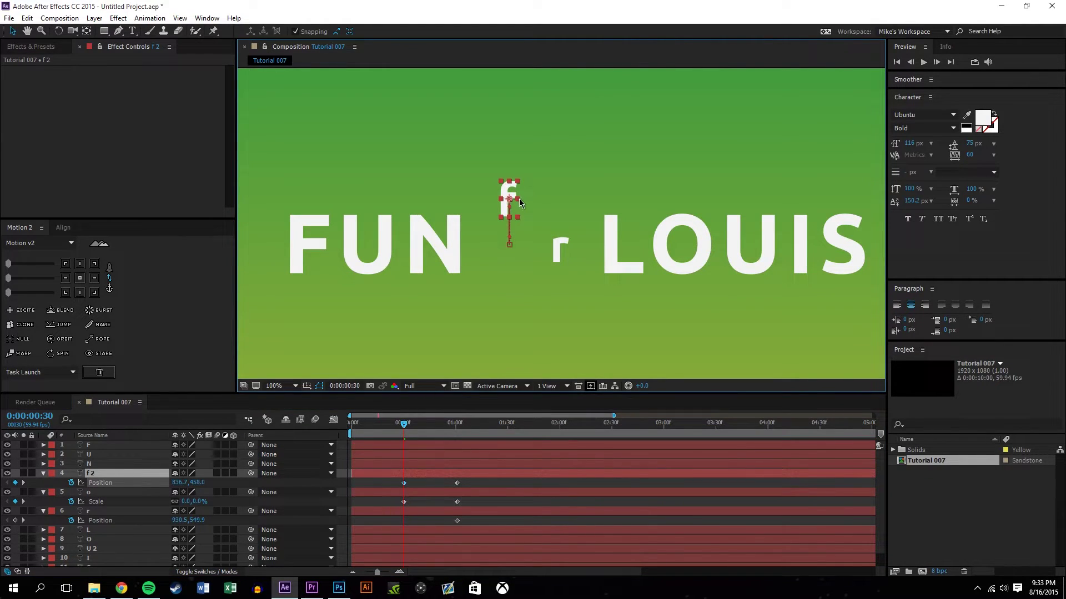
Undo the lowercase f's last move and lower its Y Position by 100 px to 427.3 at 0:00:00:30
{"action": "left_click", "coordinate": [103, 511]}
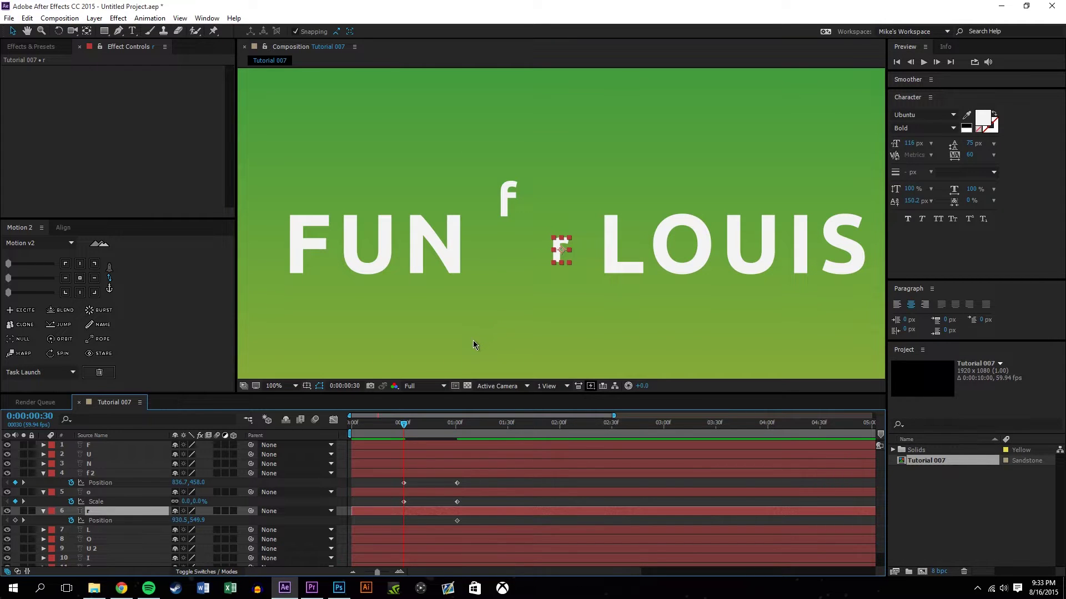
{"action": "key", "text": "ctrl+z"}
{"action": "mouse_move", "coordinate": [197, 482]}
{"action": "left_mouse_down"}
{"action": "mouse_move", "coordinate": [117, 499]}
{"action": "mouse_move", "coordinate": [197, 483]}
{"action": "left_mouse_up"}
{"action": "key", "text": "ctrl+z"}
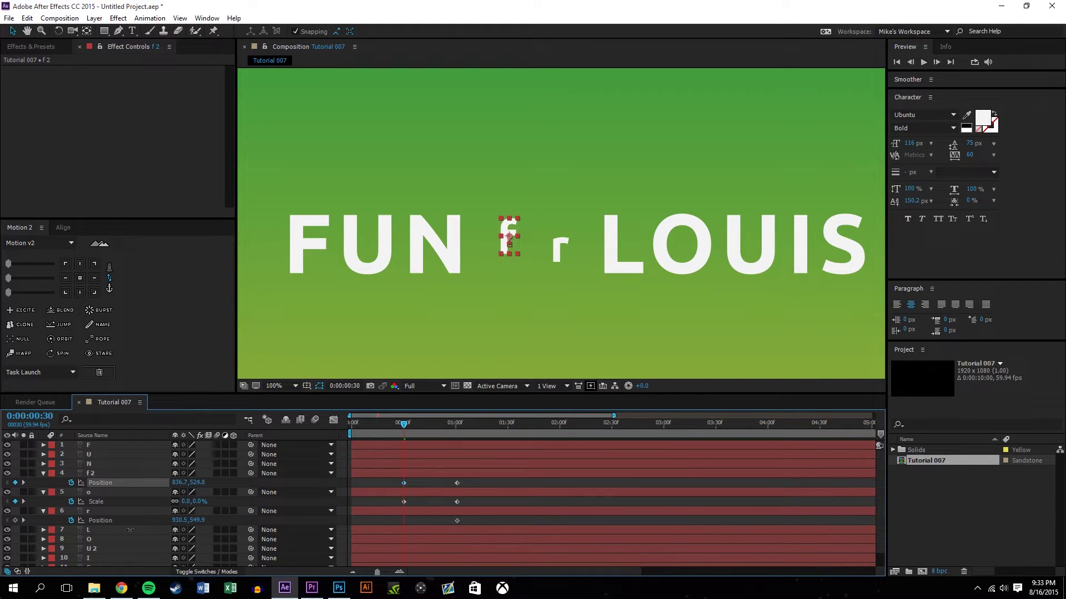
{"action": "left_click", "coordinate": [201, 483]}
{"action": "left_click", "coordinate": [294, 496]}
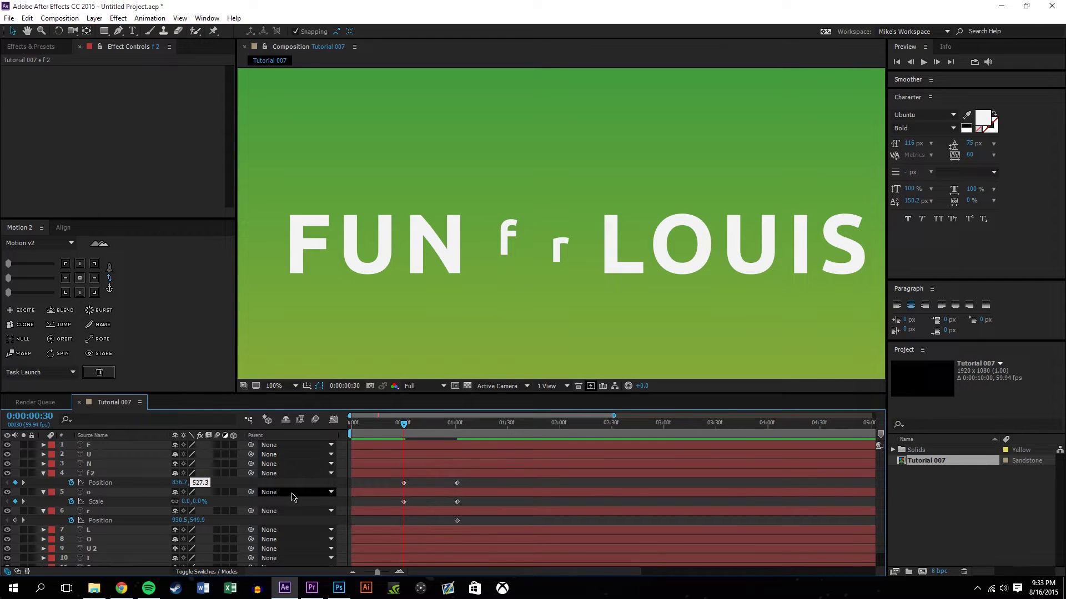
{"action": "type", "text": "-100"}
{"action": "key", "text": "Return"}
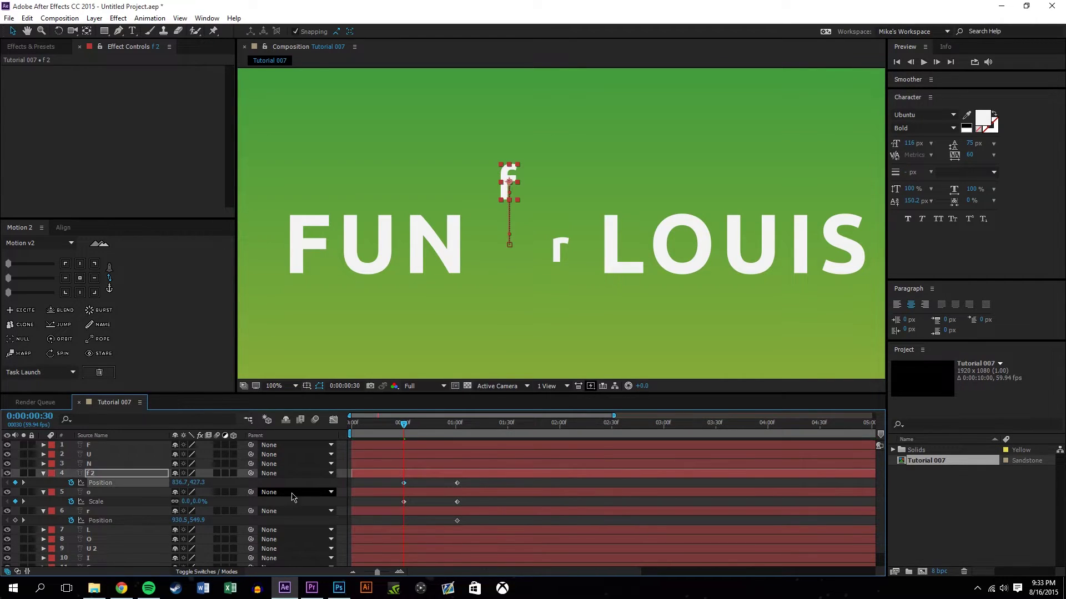
Add 100 px to the r layer's Y Position for 649.9 at 0:00:00:30 and preview the letters' motion
{"action": "left_click", "coordinate": [197, 521]}
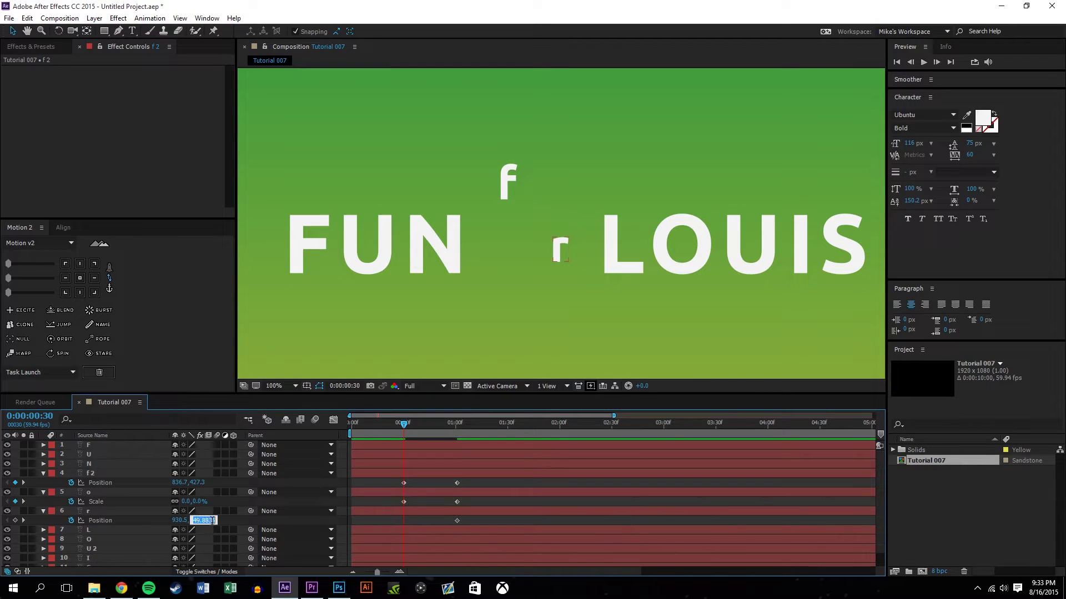
{"action": "type", "text": "+100"}
{"action": "key", "text": "Return"}
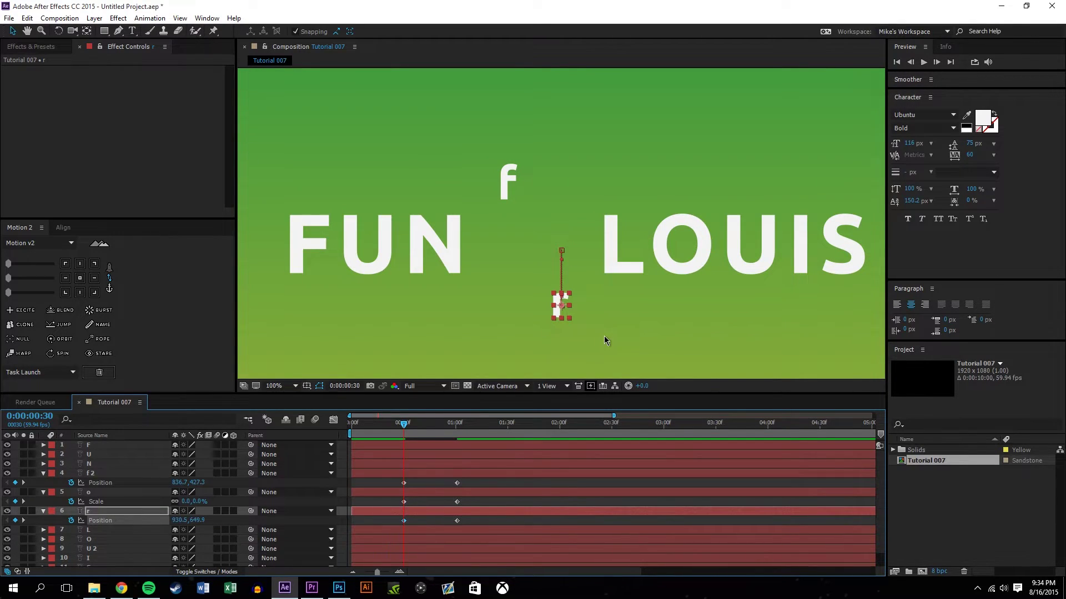
{"action": "left_click", "coordinate": [604, 335]}
{"action": "left_click_drag", "start_coordinate": [403, 425], "coordinate": [485, 387]}
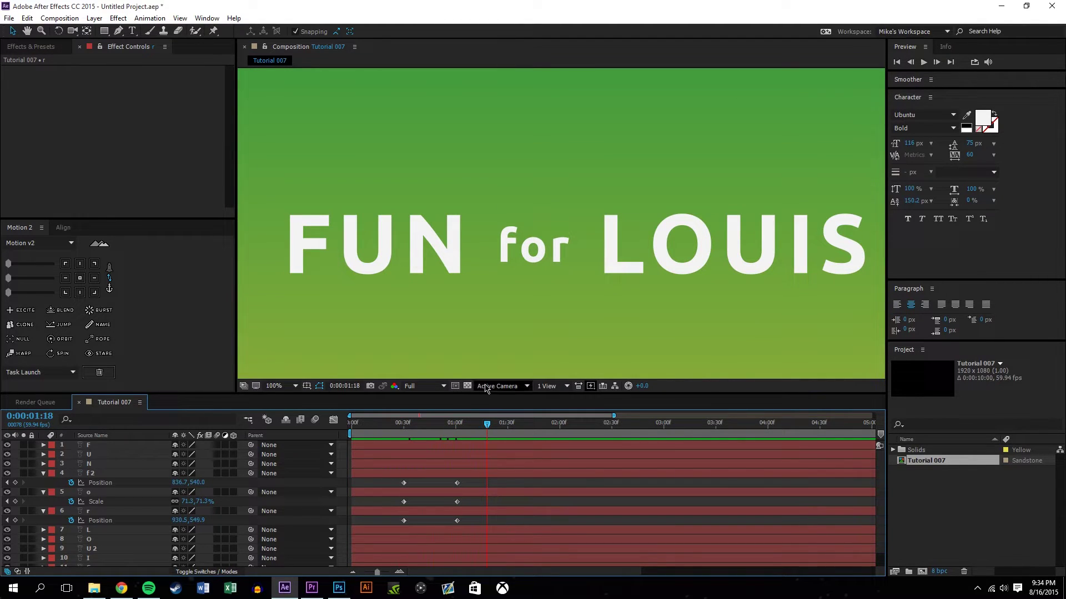
{"action": "left_click", "coordinate": [104, 31]}
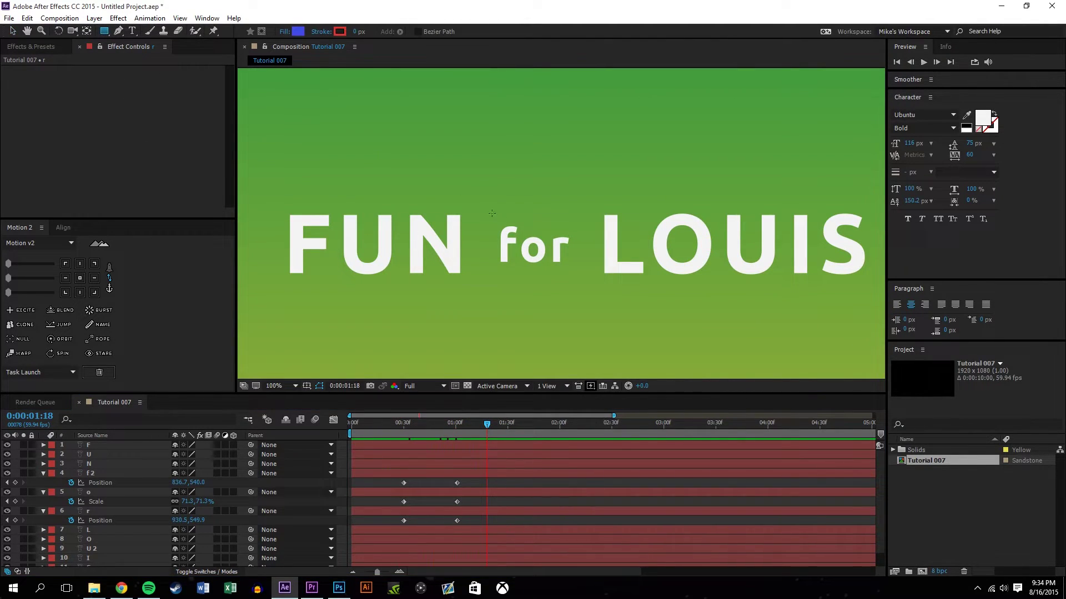
{"action": "left_click", "coordinate": [13, 32]}
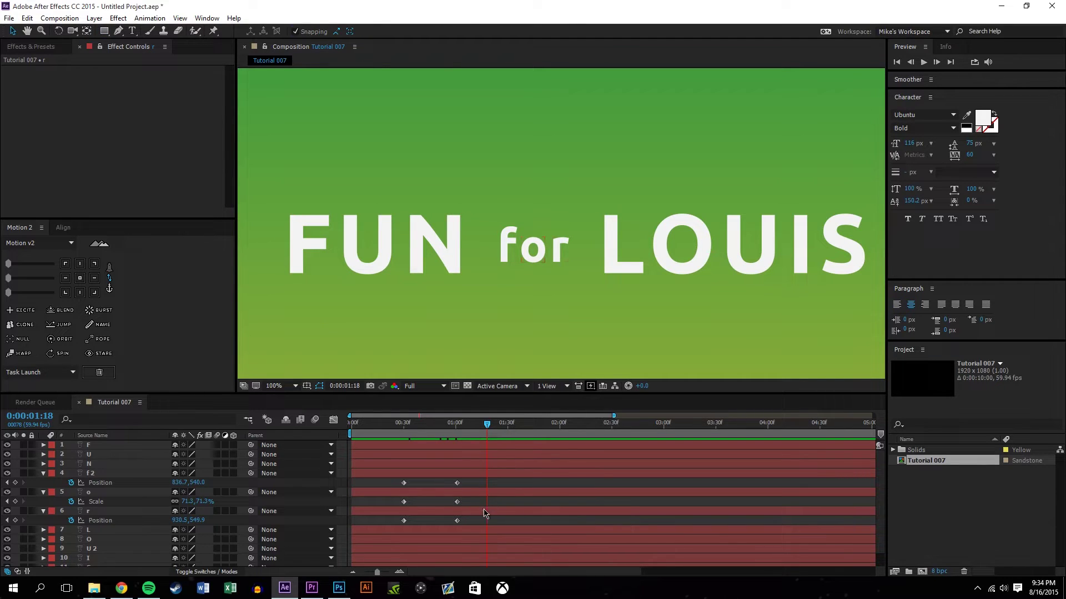
Add Opacity keyframes to the lowercase f and r layers at 0:00:01:01 and show all their keyframed properties
{"action": "left_click_drag", "start_coordinate": [399, 431], "coordinate": [460, 423]}
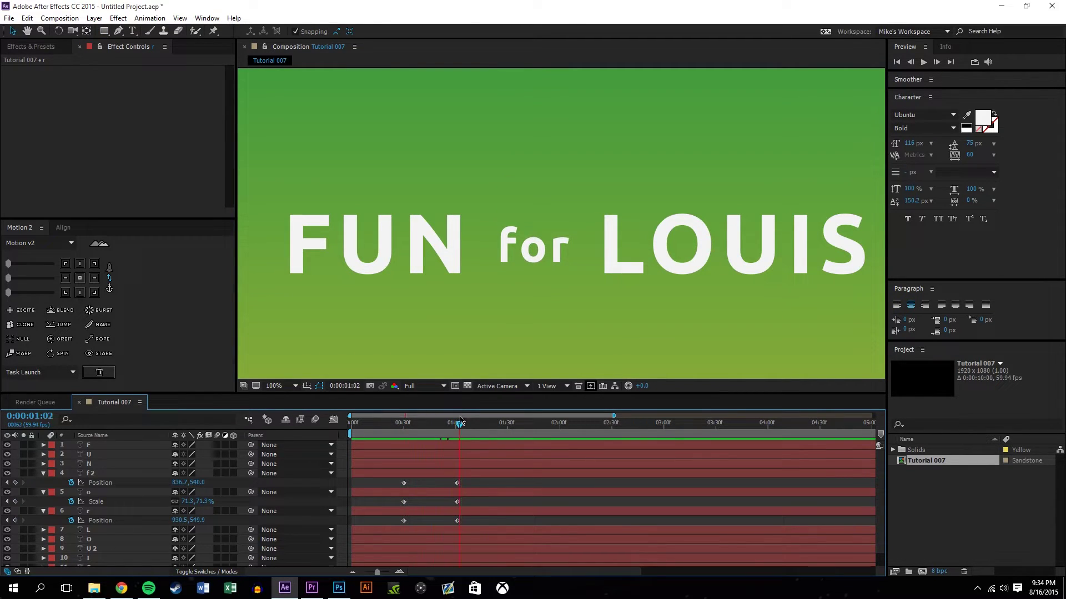
{"action": "left_click", "coordinate": [105, 475]}
{"action": "left_click", "coordinate": [99, 513], "text": "ctrl"}
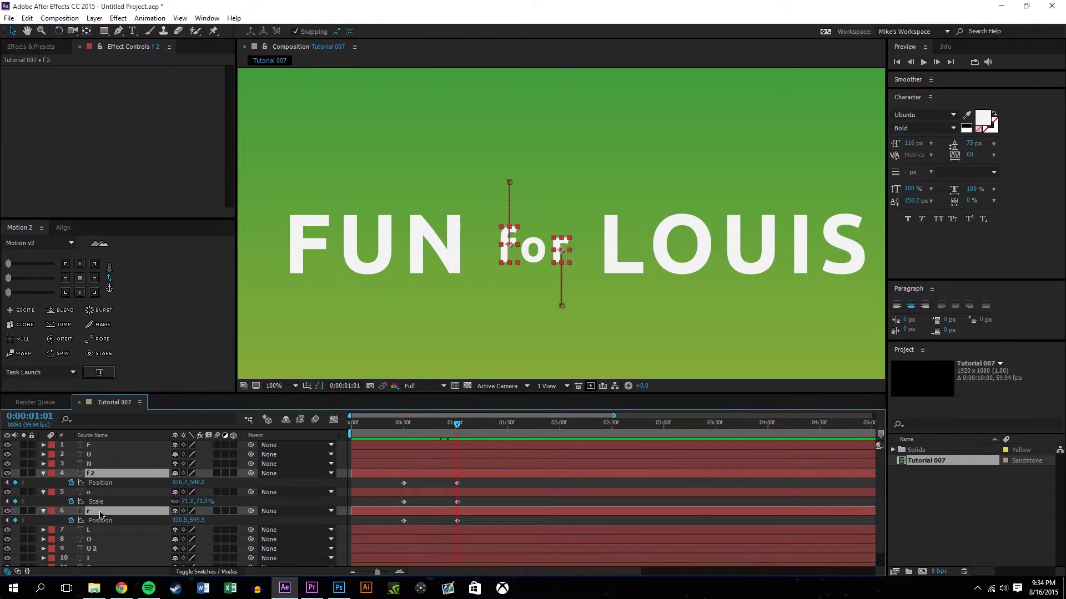
{"action": "key", "text": "t"}
{"action": "left_click", "coordinate": [72, 482]}
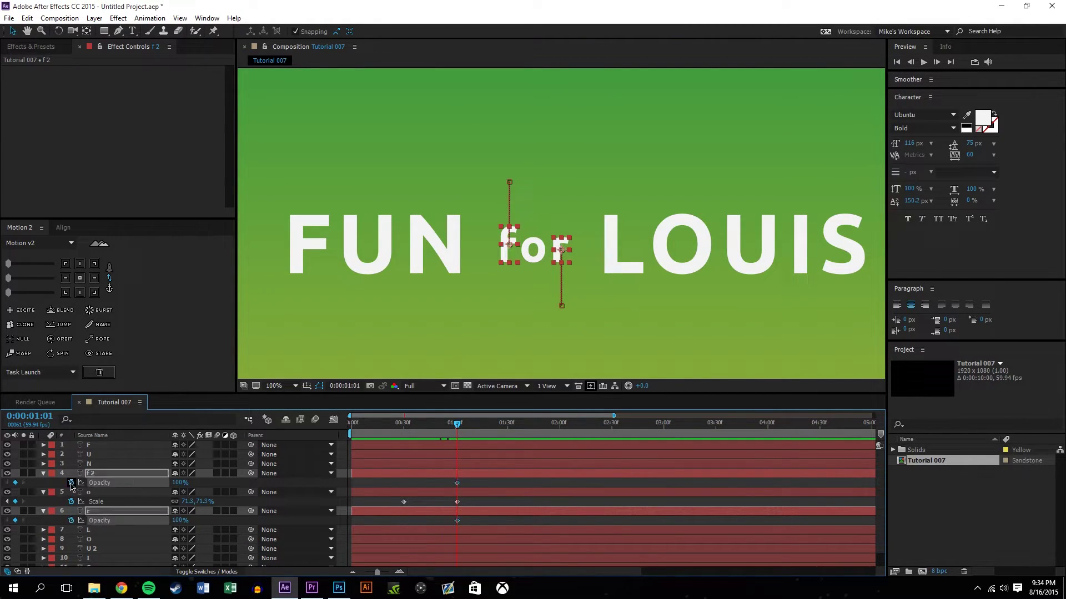
{"action": "key", "text": "u"}
Set the Opacity of the lowercase f and r layers to 0% at 0:00:00:30 and preview the fade-in
{"action": "left_click_drag", "start_coordinate": [457, 426], "coordinate": [405, 505]}
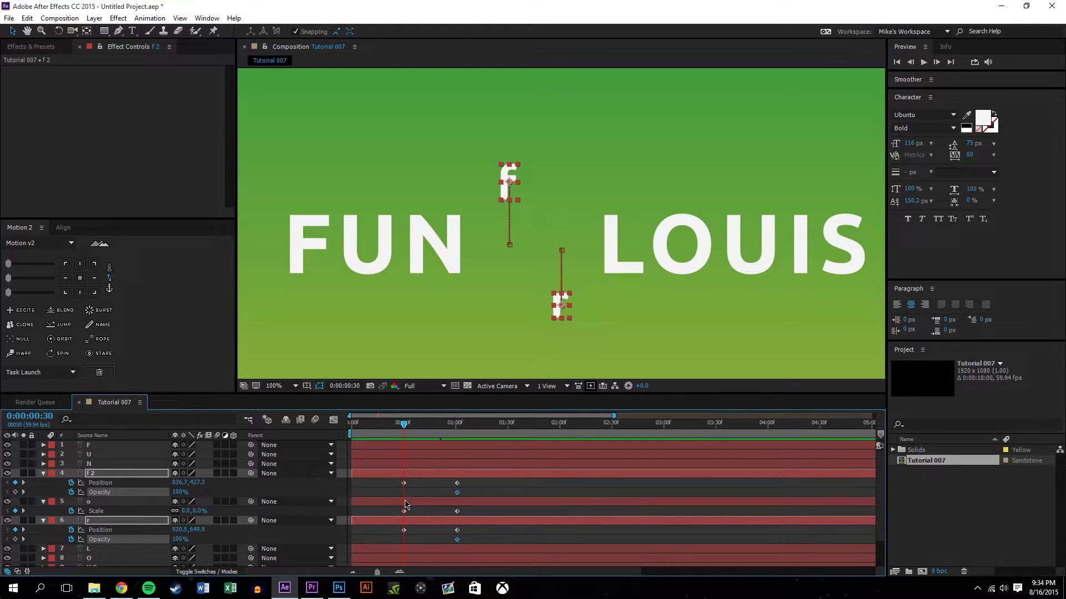
{"action": "left_click", "coordinate": [179, 492]}
{"action": "type", "text": "0"}
{"action": "key", "text": "Return"}
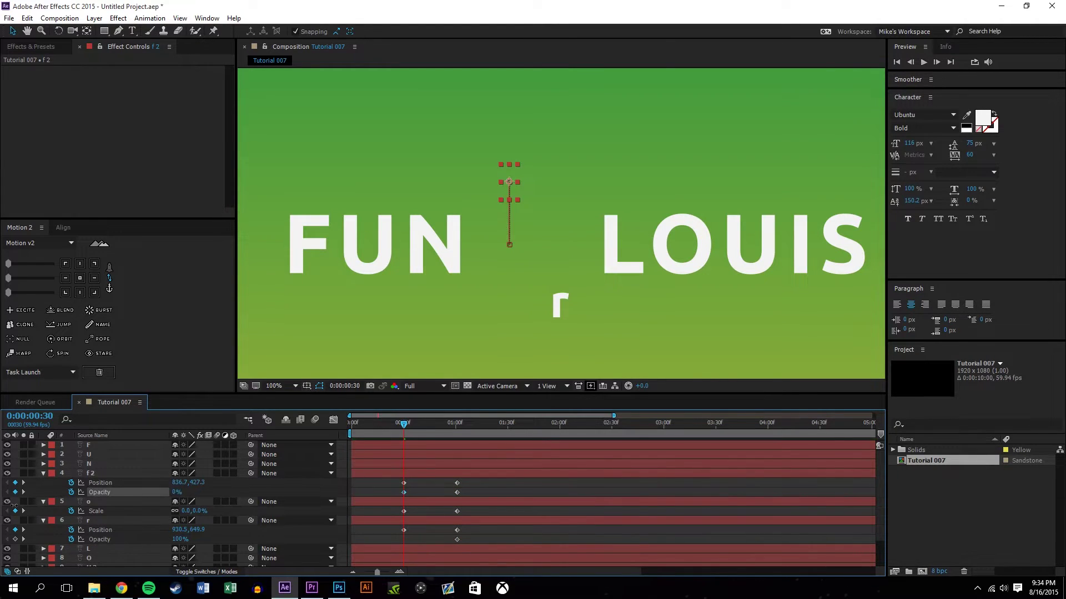
{"action": "left_click", "coordinate": [178, 539]}
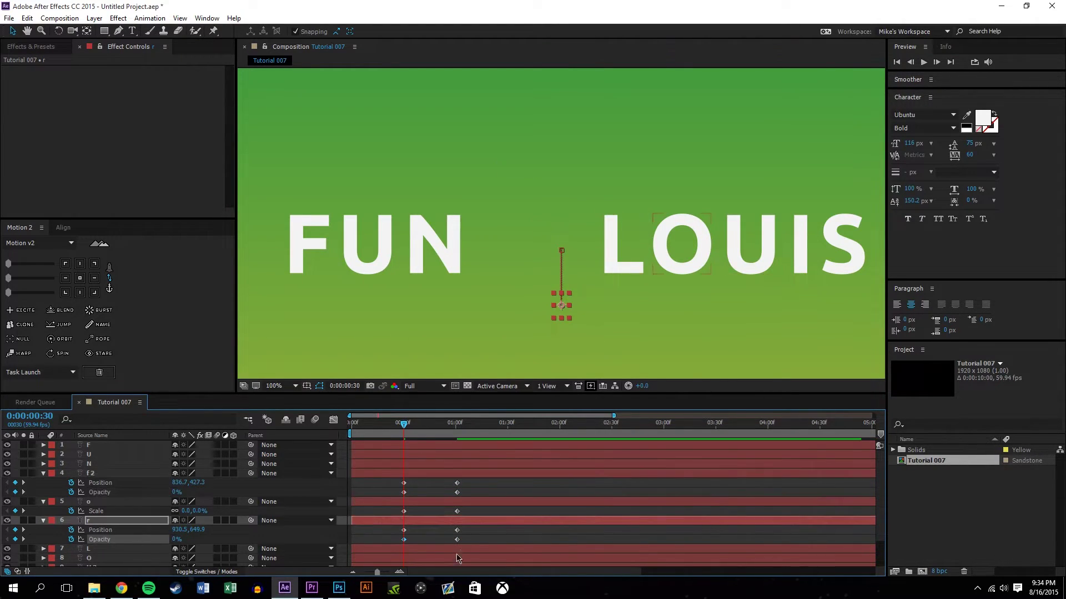
{"action": "type", "text": "0"}
{"action": "key", "text": "Return"}
{"action": "left_click_drag", "start_coordinate": [407, 427], "coordinate": [427, 455]}
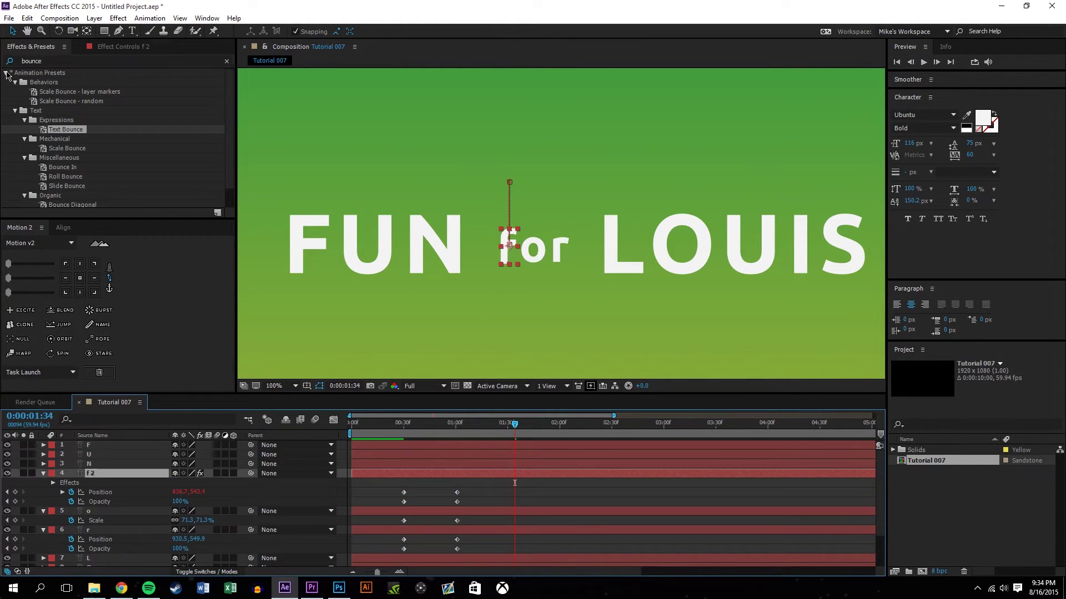
Show the Position Overshoot, Bounce and Friction sliders of the lowercase f layer
{"action": "left_click", "coordinate": [7, 73]}
{"action": "left_click", "coordinate": [104, 31]}
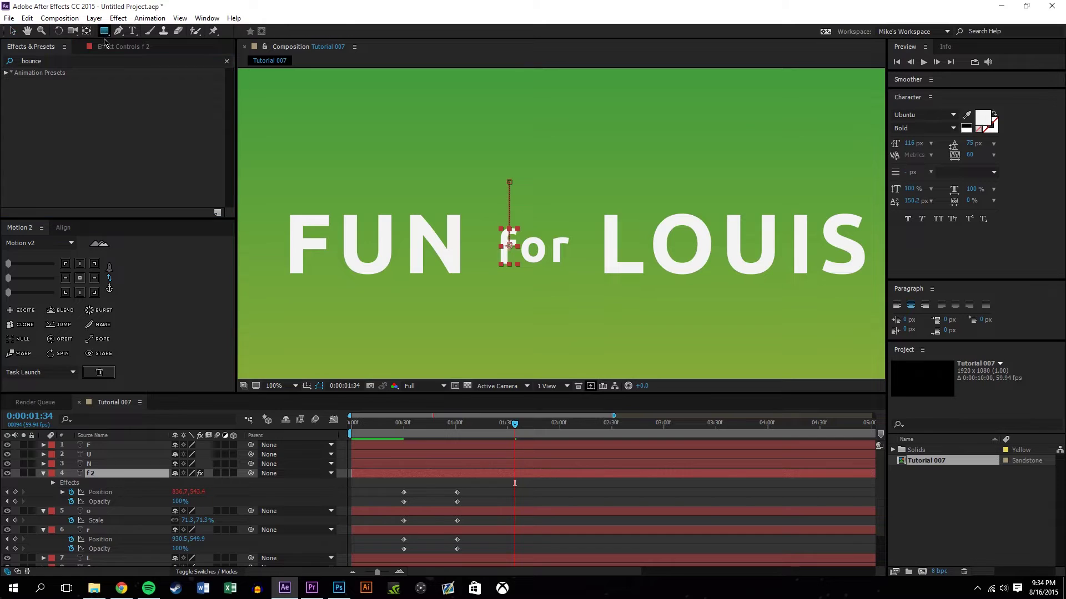
{"action": "left_click", "coordinate": [104, 46]}
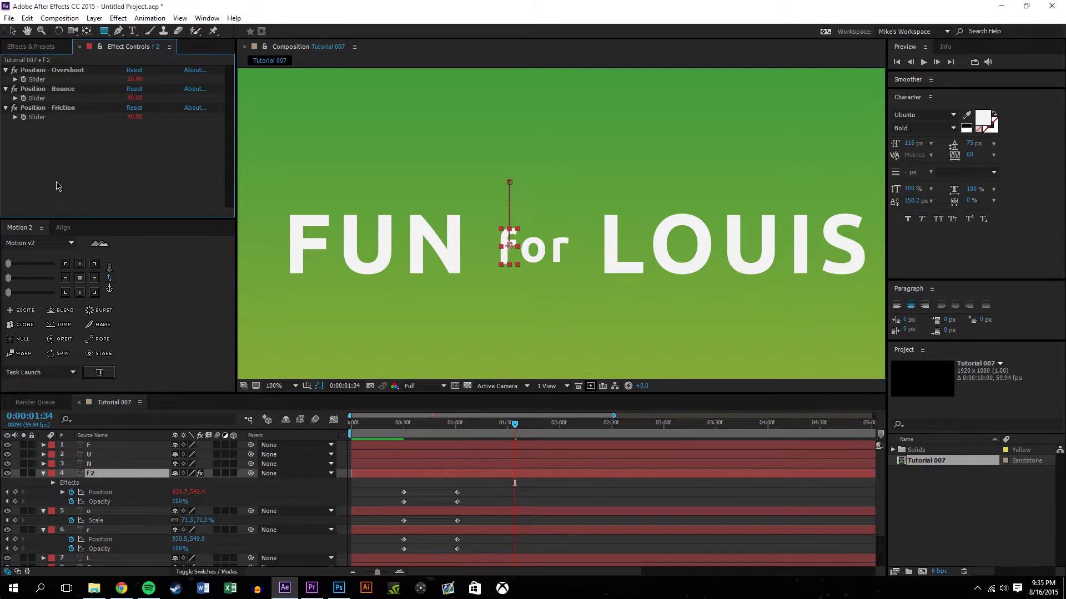
{"action": "left_click", "coordinate": [551, 494]}
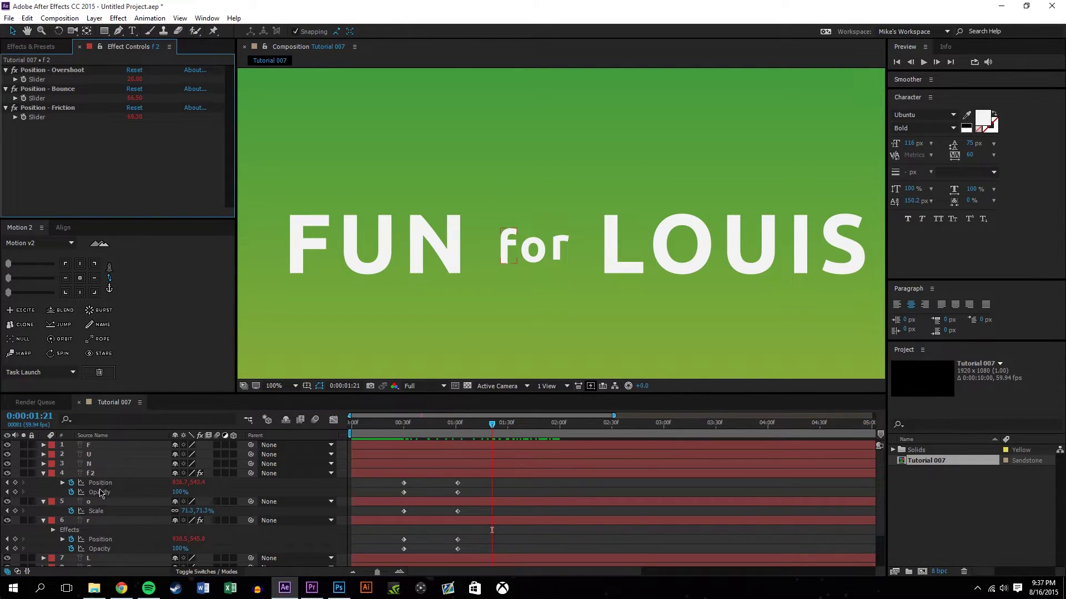
Set the r layer's Position - Friction slider to 69.3 and preview the letters' bounce
{"action": "left_click", "coordinate": [103, 484]}
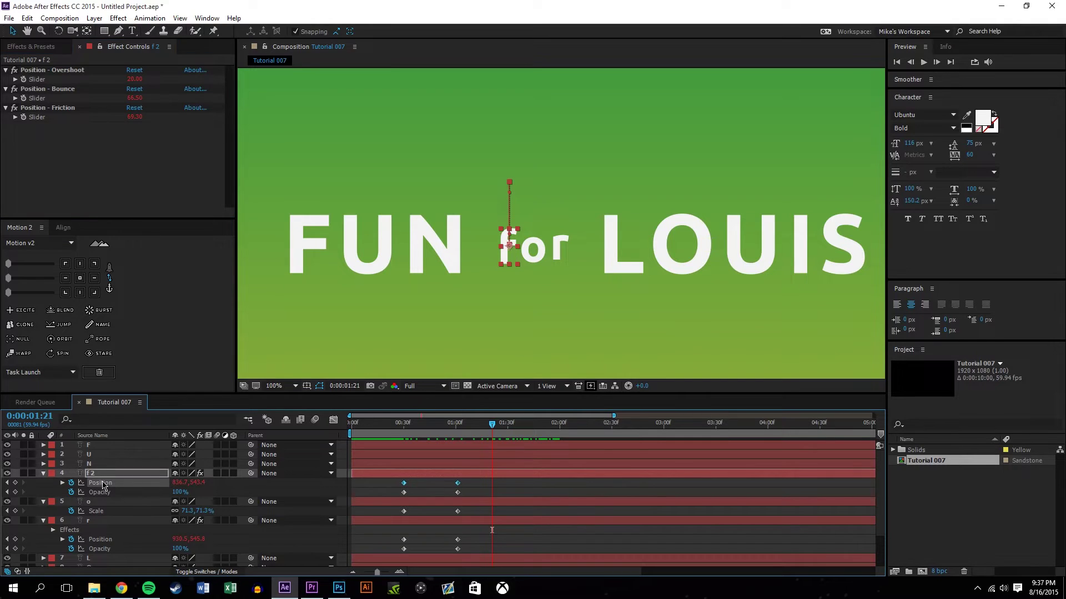
{"action": "left_click", "coordinate": [100, 540]}
{"action": "left_click", "coordinate": [134, 117]}
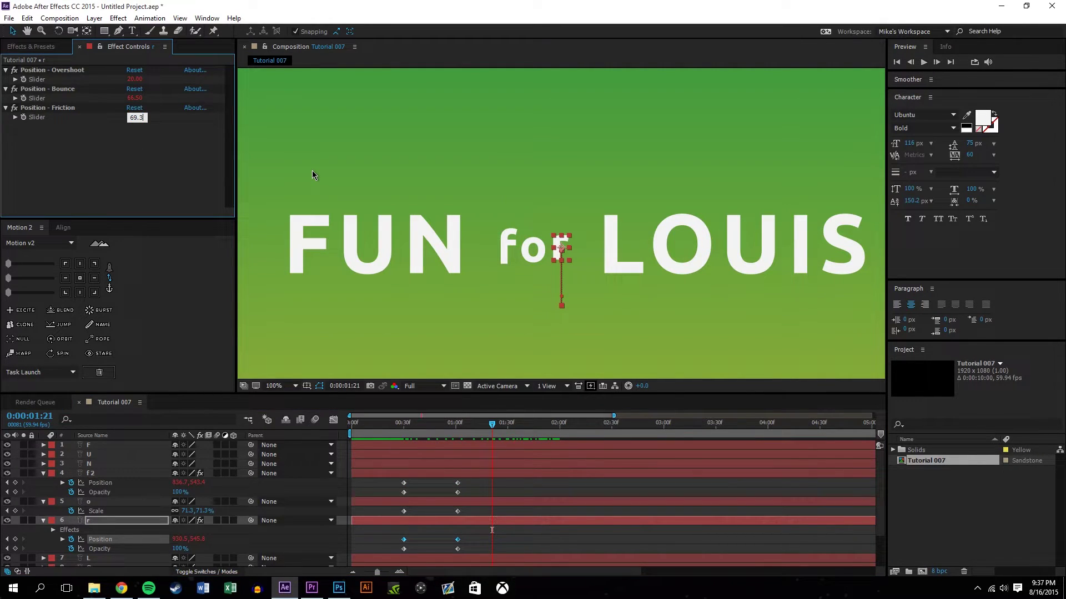
{"action": "key", "text": "Return"}
{"action": "left_click", "coordinate": [449, 458]}
{"action": "left_click_drag", "start_coordinate": [395, 425], "coordinate": [630, 430]}
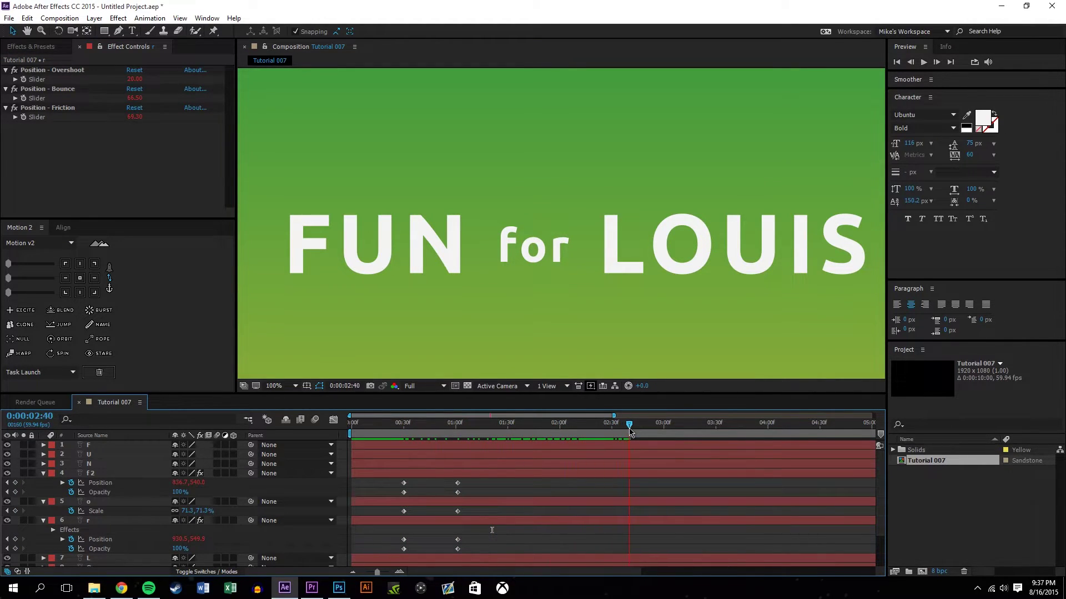
Raise the lowercase f layer's Position - Friction slider to 83.4 and preview its bounce
{"action": "left_click", "coordinate": [126, 474]}
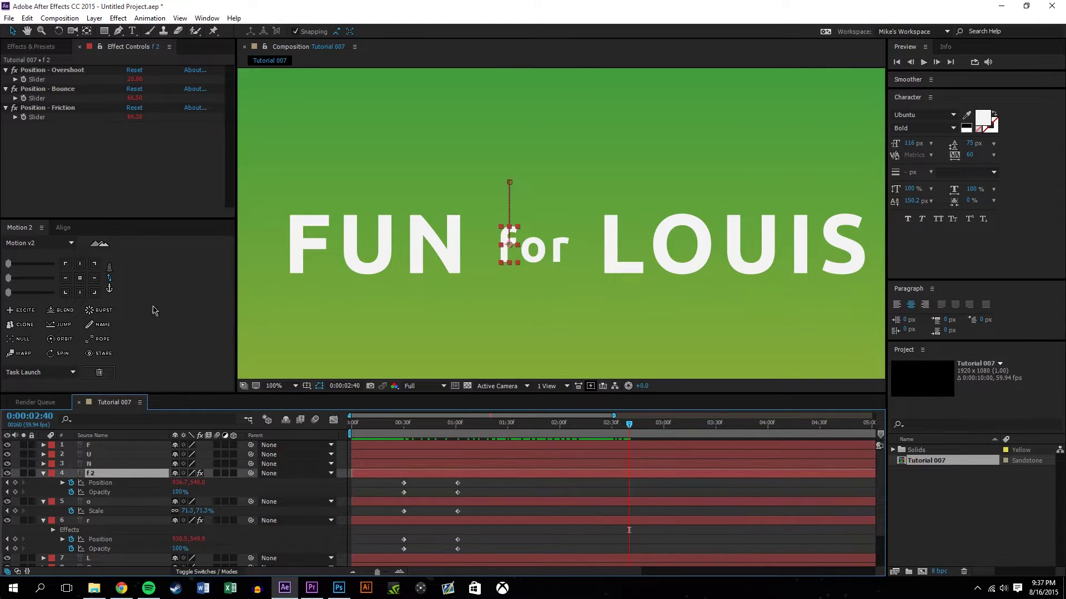
{"action": "left_click_drag", "start_coordinate": [133, 116], "coordinate": [243, 176]}
{"action": "left_click_drag", "start_coordinate": [402, 424], "coordinate": [551, 425]}
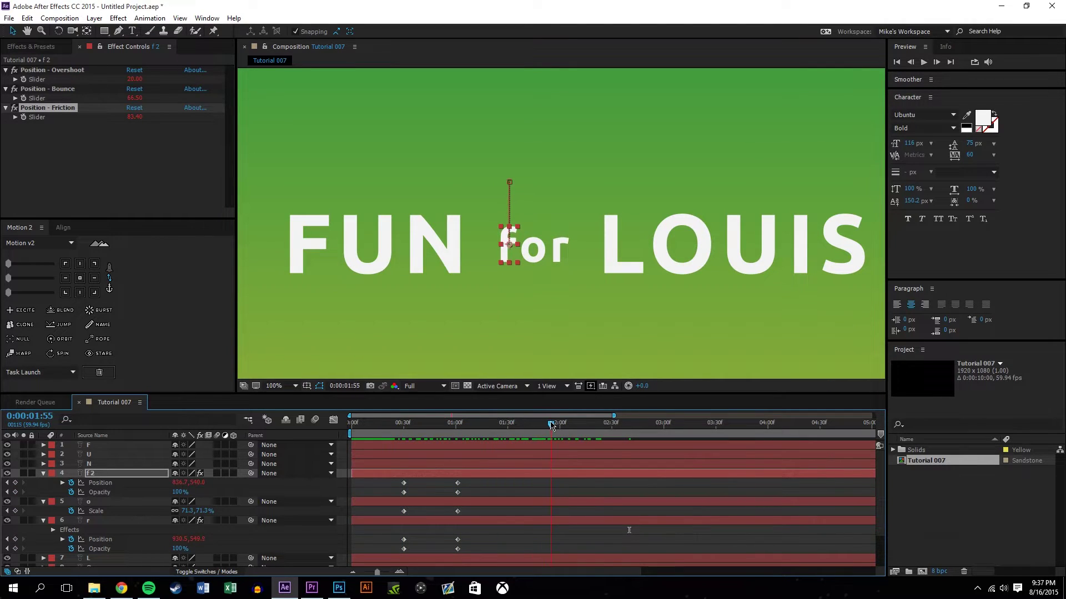
Copy the lowercase f's Friction value of 83.4 to the r layer's Position - Friction slider and preview both letters
{"action": "left_click", "coordinate": [114, 147]}
{"action": "left_click", "coordinate": [135, 117]}
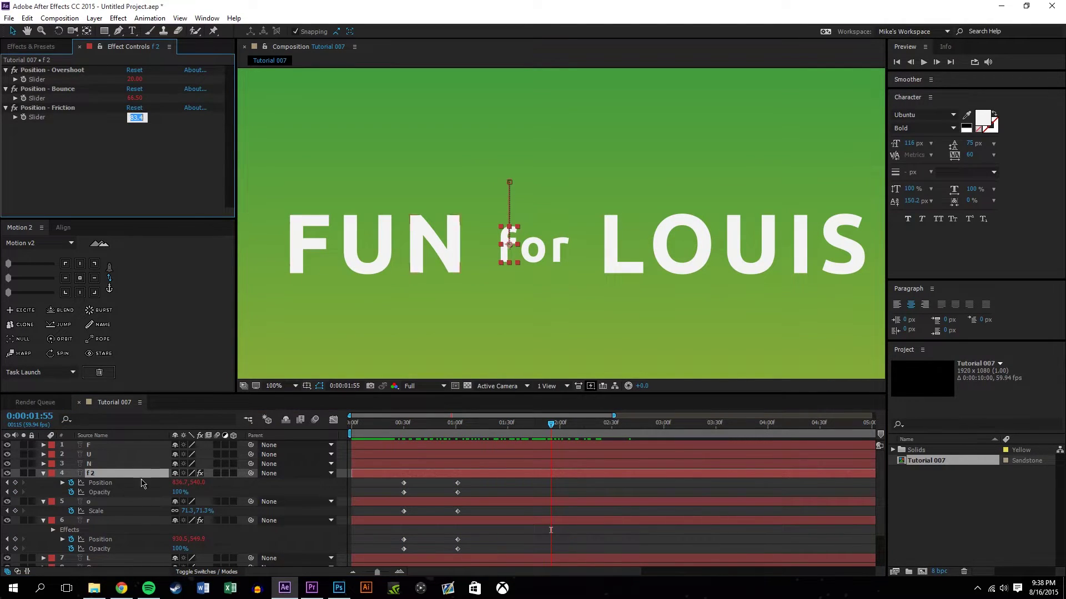
{"action": "left_click", "coordinate": [100, 539]}
{"action": "left_click", "coordinate": [136, 117]}
{"action": "type", "text": "83.4"}
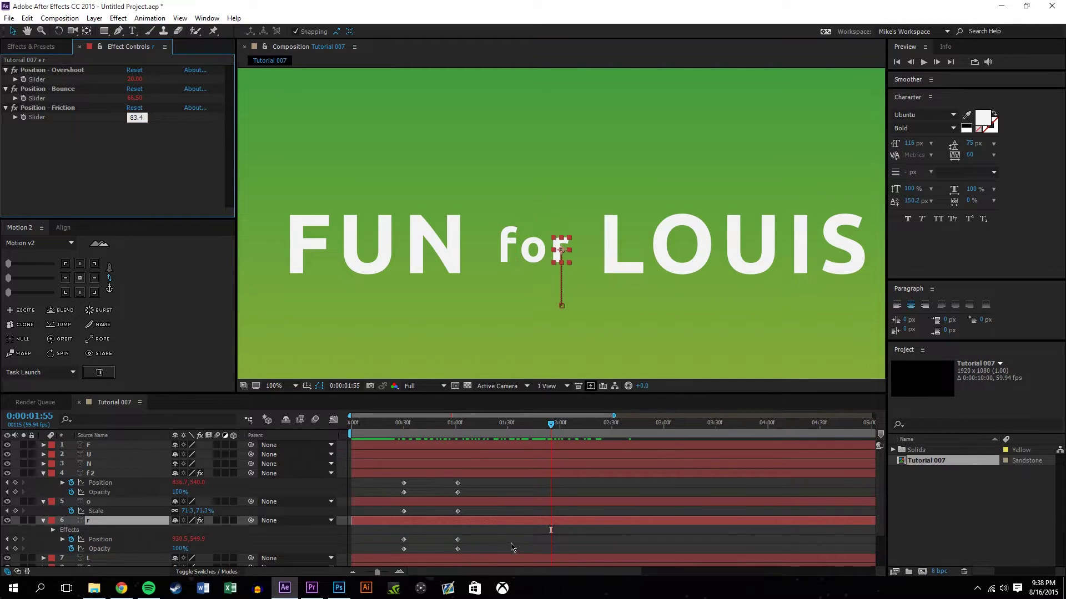
{"action": "key", "text": "Return"}
{"action": "left_click_drag", "start_coordinate": [428, 425], "coordinate": [549, 417]}
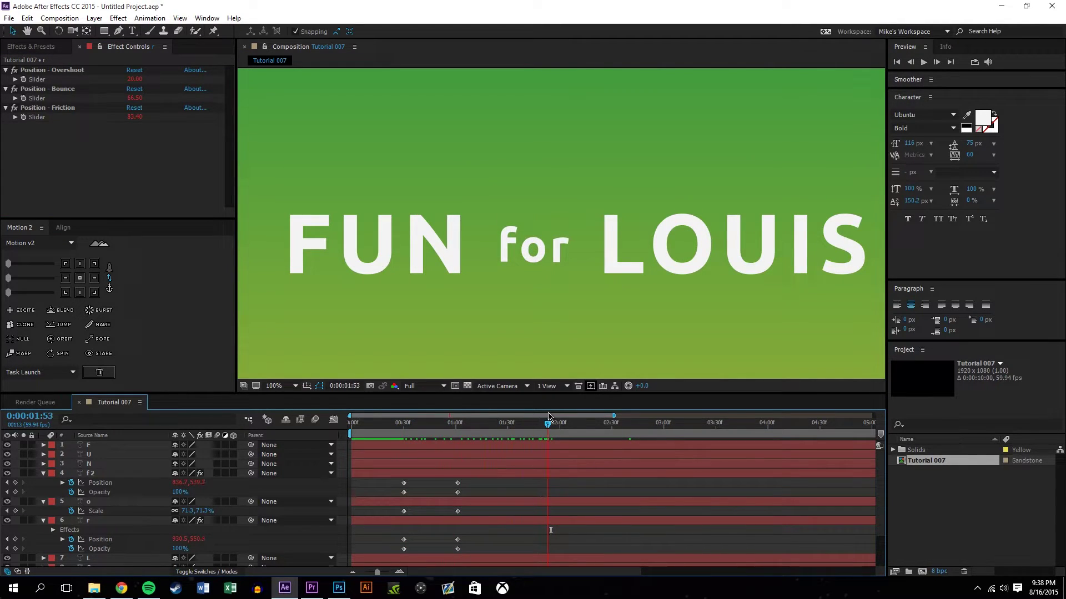
Apply Excite to the o layer's Scale keyframes and set Scale - Friction to 83.4
{"action": "left_click", "coordinate": [101, 501]}
{"action": "left_click", "coordinate": [23, 310]}
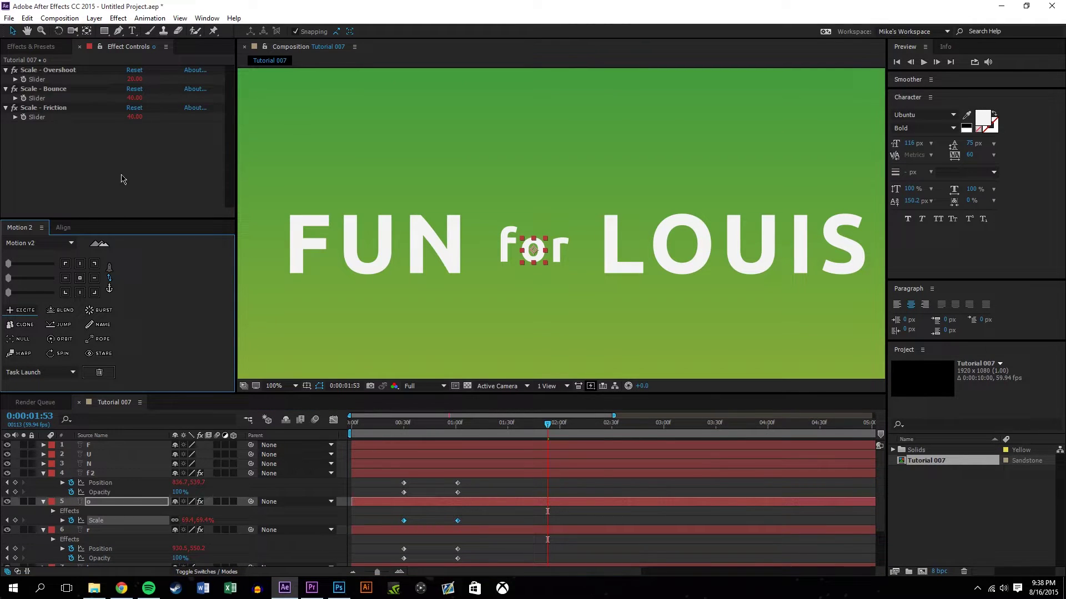
{"action": "left_click", "coordinate": [134, 117]}
{"action": "type", "text": "83.4"}
{"action": "key", "text": "Return"}
Look up the lowercase f's Position - Bounce value and undo the Excite effects on the o layer
{"action": "left_click", "coordinate": [115, 481]}
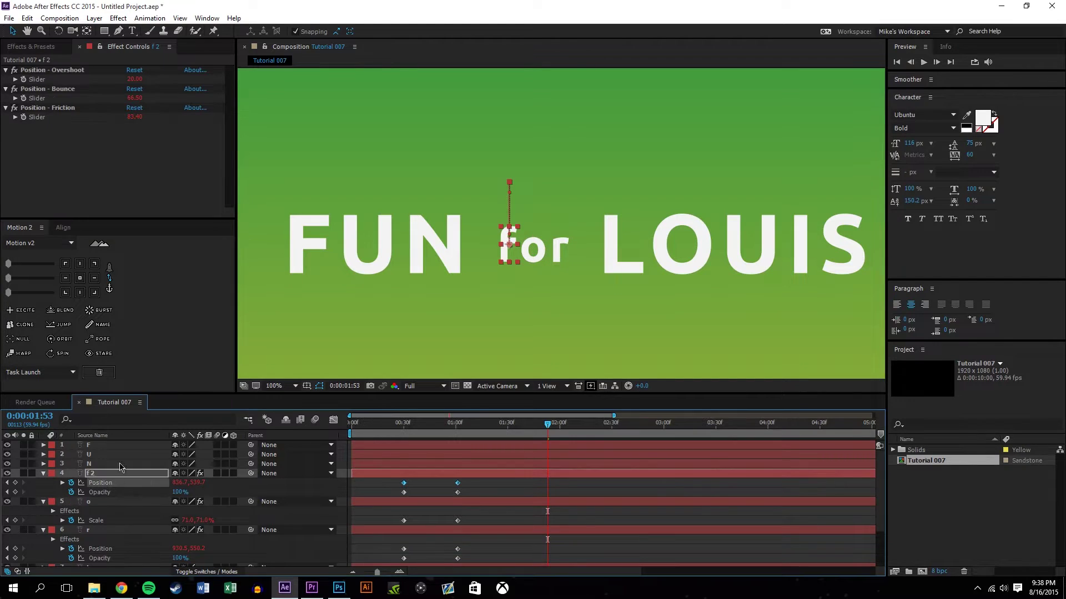
{"action": "left_click", "coordinate": [138, 100]}
{"action": "left_click", "coordinate": [100, 492]}
{"action": "left_click", "coordinate": [130, 99]}
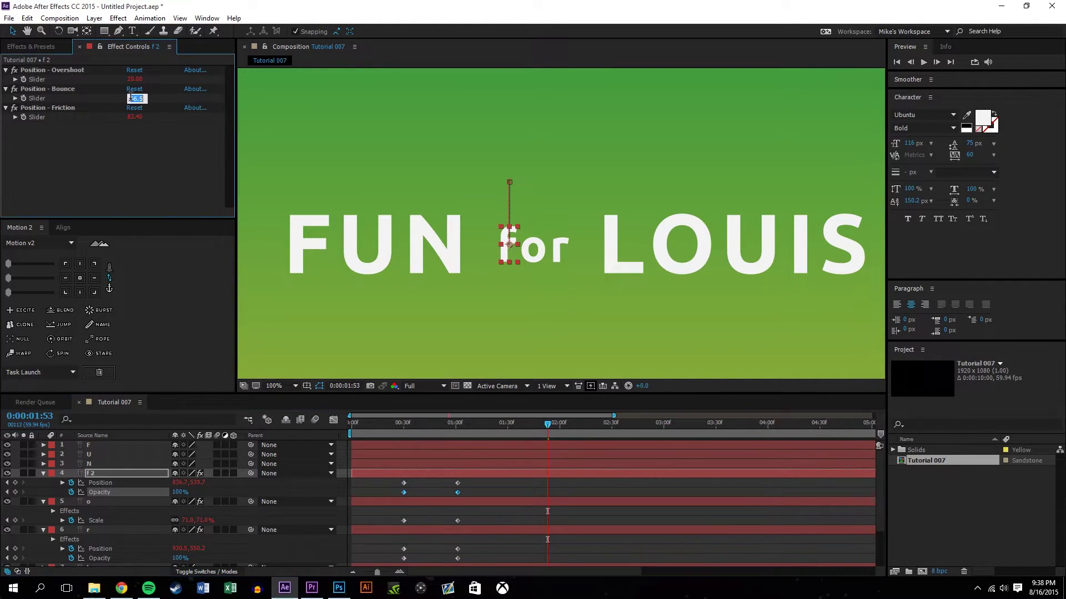
{"action": "left_click", "coordinate": [579, 544]}
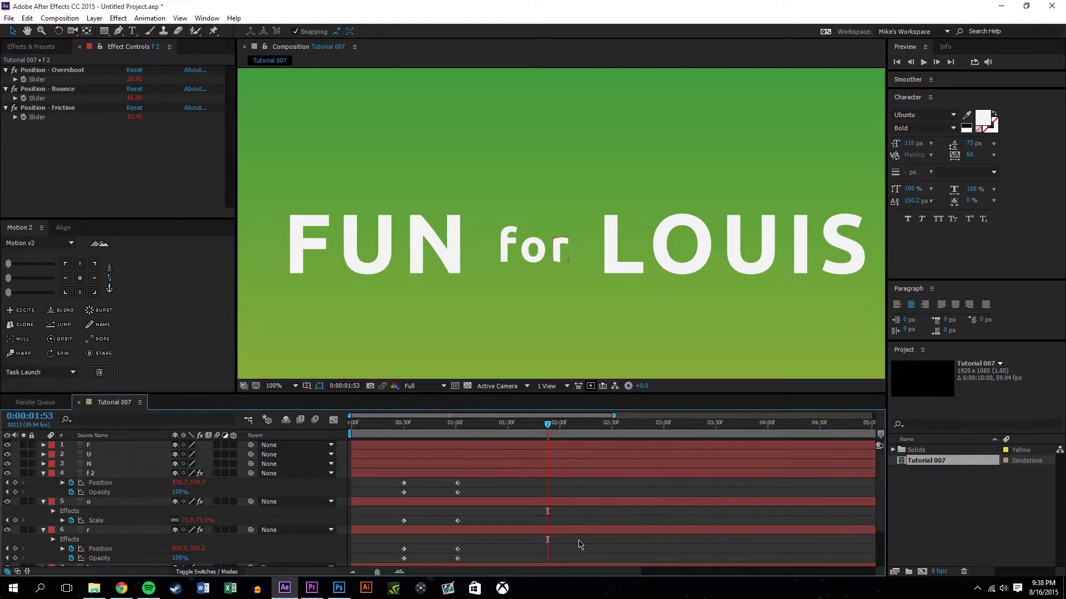
{"action": "key", "text": "ctrl+z"}
{"action": "key", "text": "ctrl+z"}
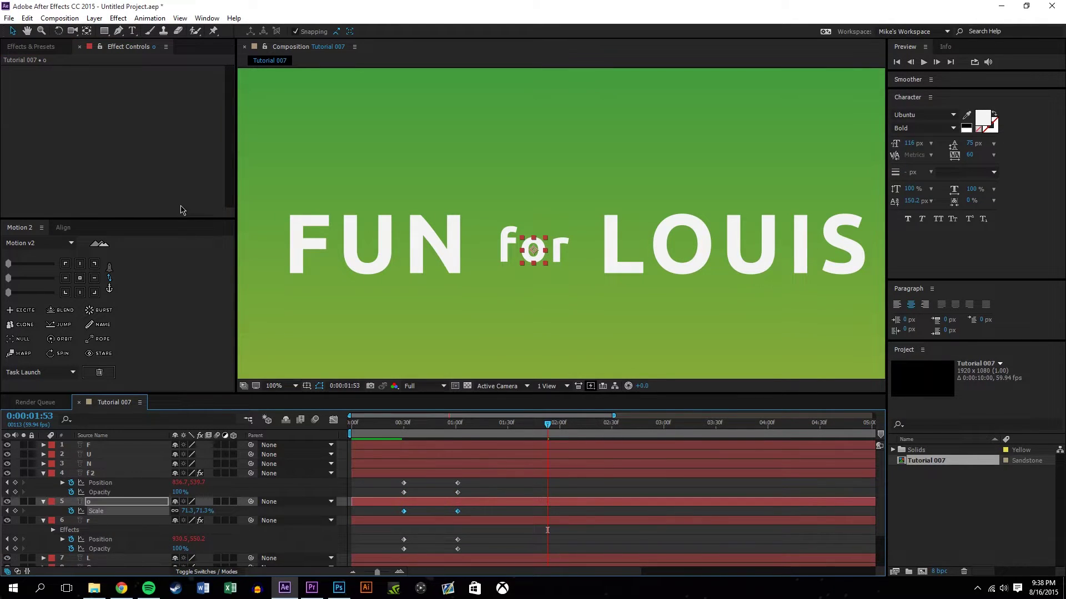
{"action": "left_click", "coordinate": [449, 550]}
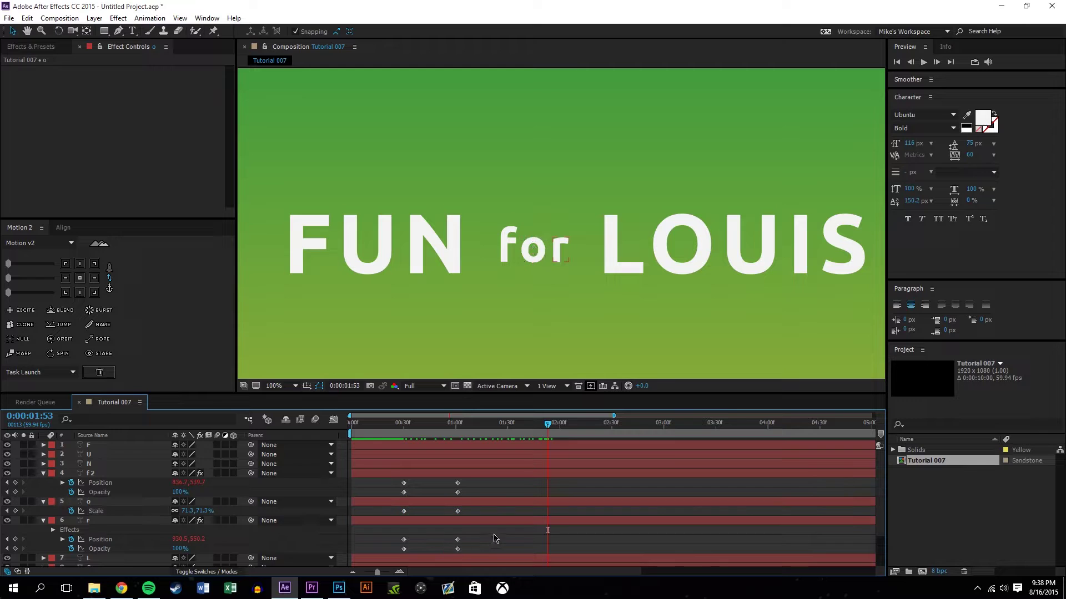
Apply Excite to the o layer's Scale keyframes and set Scale - Bounce to 66.5, matching the lowercase f's Bounce value
{"action": "left_click", "coordinate": [110, 511]}
{"action": "left_click", "coordinate": [30, 315]}
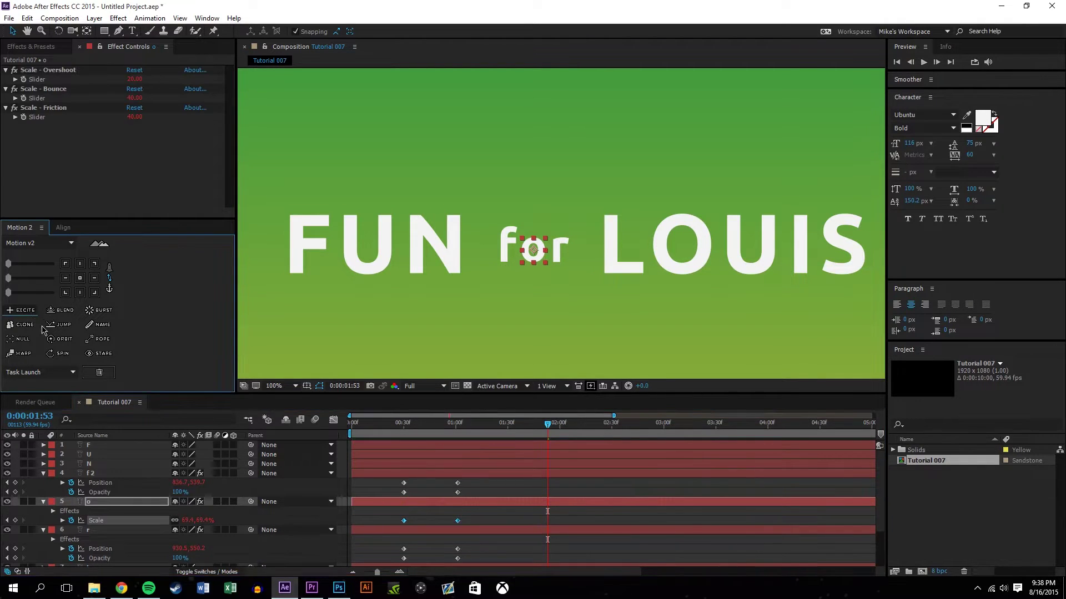
{"action": "left_click", "coordinate": [133, 117]}
{"action": "type", "text": "66.5"}
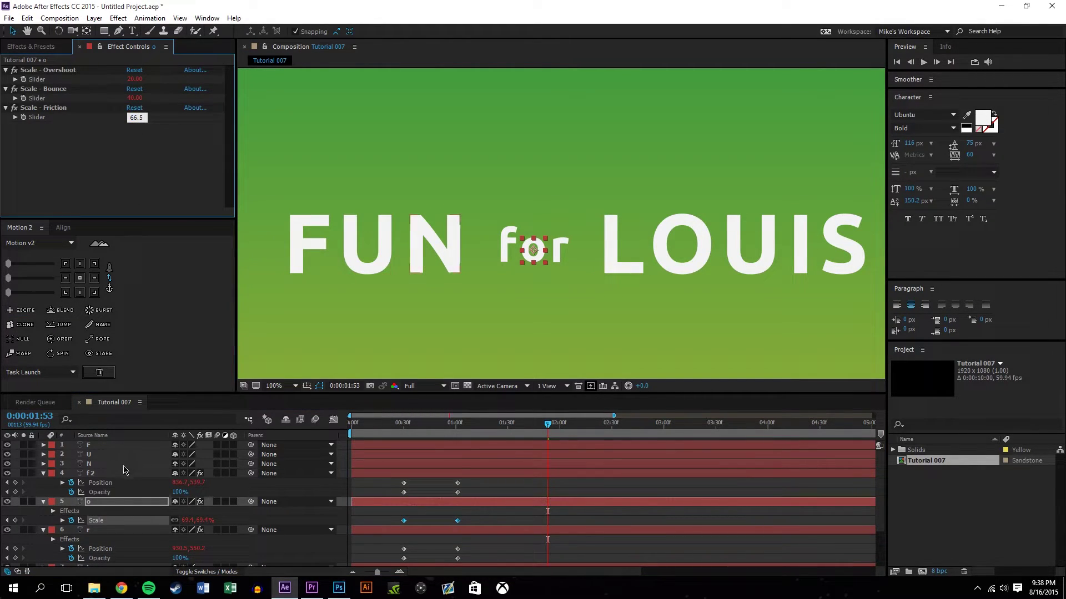
{"action": "left_click", "coordinate": [100, 483]}
{"action": "left_click", "coordinate": [136, 98]}
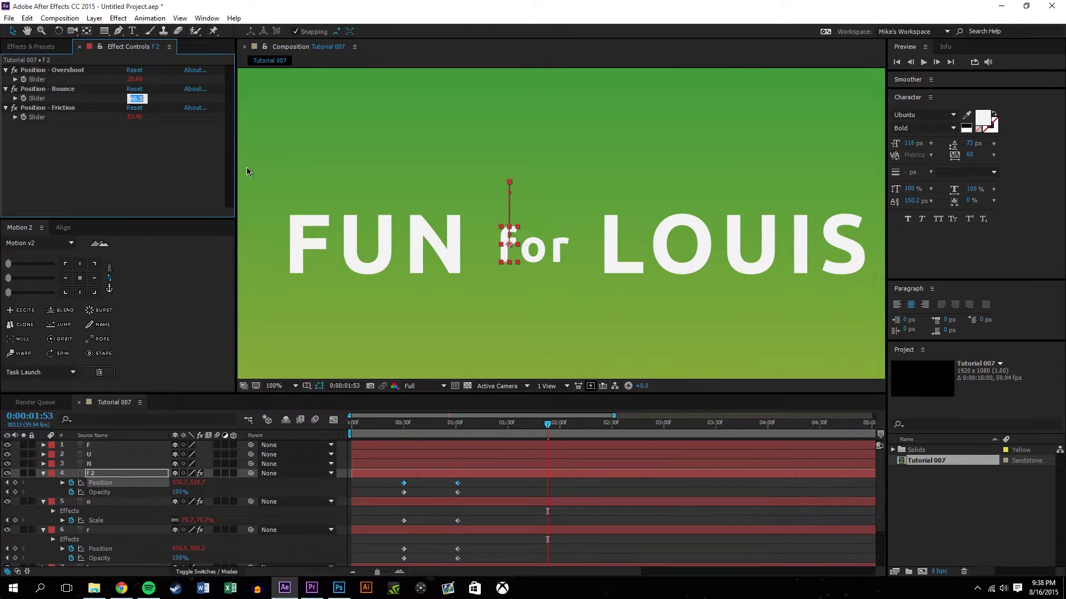
{"action": "left_click", "coordinate": [99, 520]}
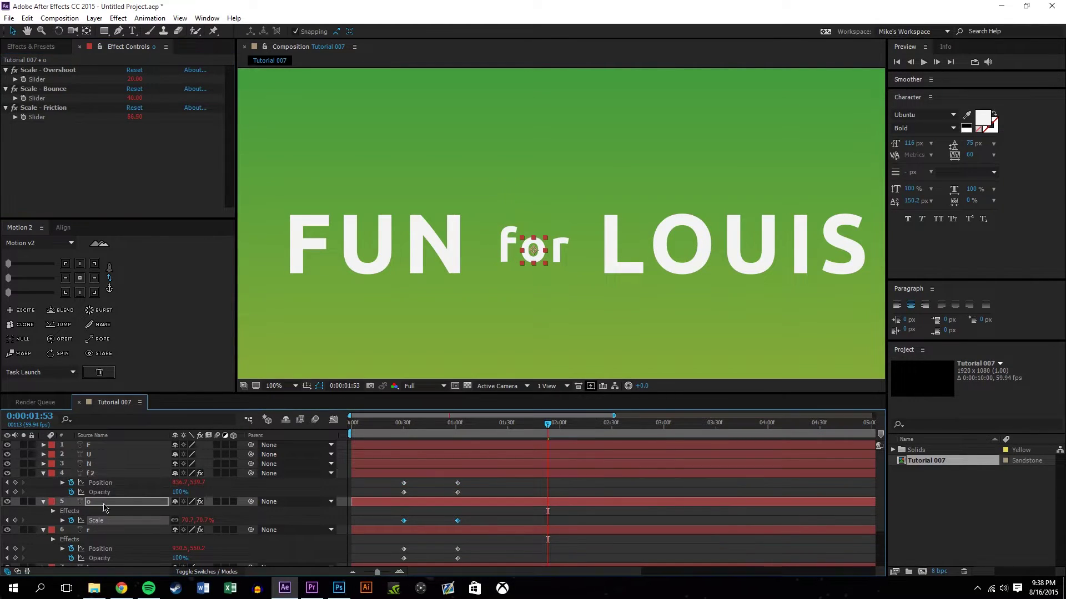
{"action": "left_click", "coordinate": [135, 98]}
{"action": "type", "text": "66.5"}
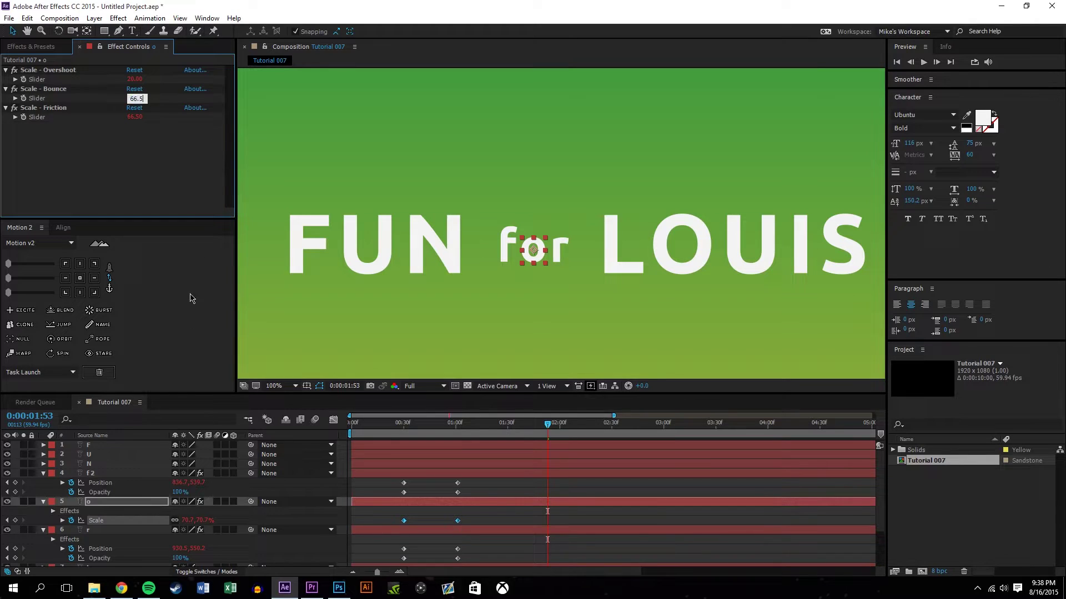
Set the o layer's Scale - Friction to 83.4, matching the lowercase f's Friction value, and preview the animation
{"action": "left_click", "coordinate": [115, 485]}
{"action": "left_click", "coordinate": [138, 118]}
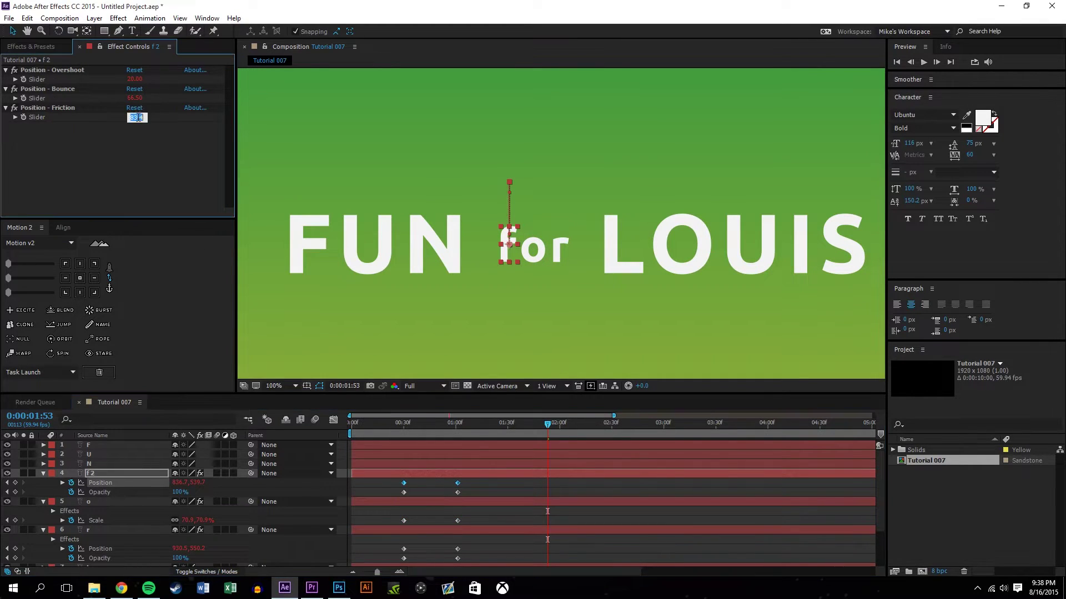
{"action": "left_click", "coordinate": [96, 521]}
{"action": "left_click", "coordinate": [136, 117]}
{"action": "type", "text": "83.4"}
{"action": "left_click", "coordinate": [593, 551]}
{"action": "key", "text": "space"}
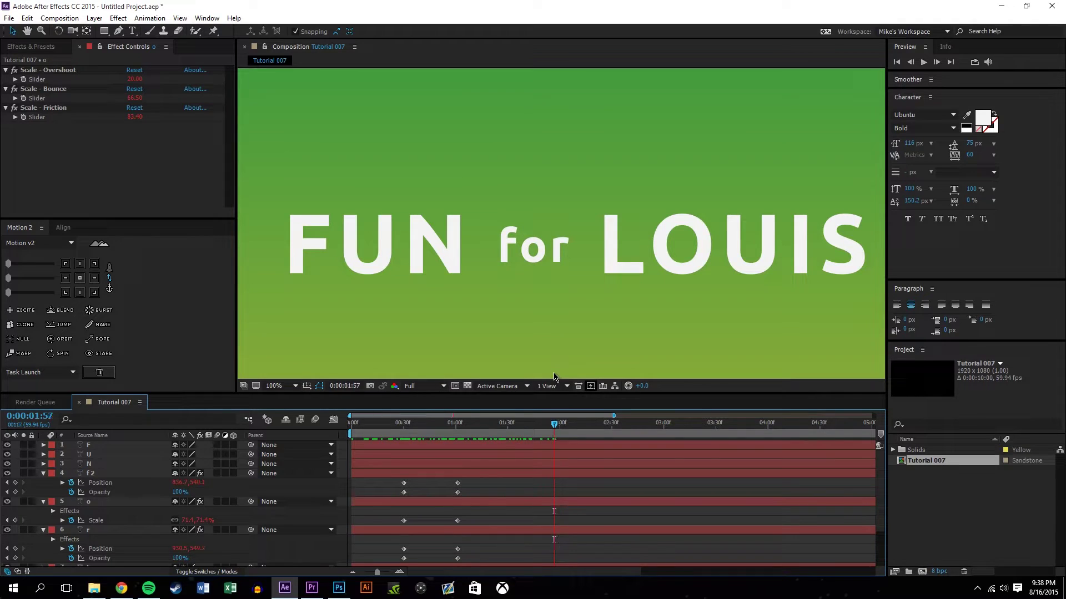
Ease the Opacity keyframes of the lowercase f and r layers and preview the fade
{"action": "left_click", "coordinate": [49, 474]}
{"action": "left_click", "coordinate": [89, 473]}
{"action": "left_click", "coordinate": [95, 530], "text": "shift"}
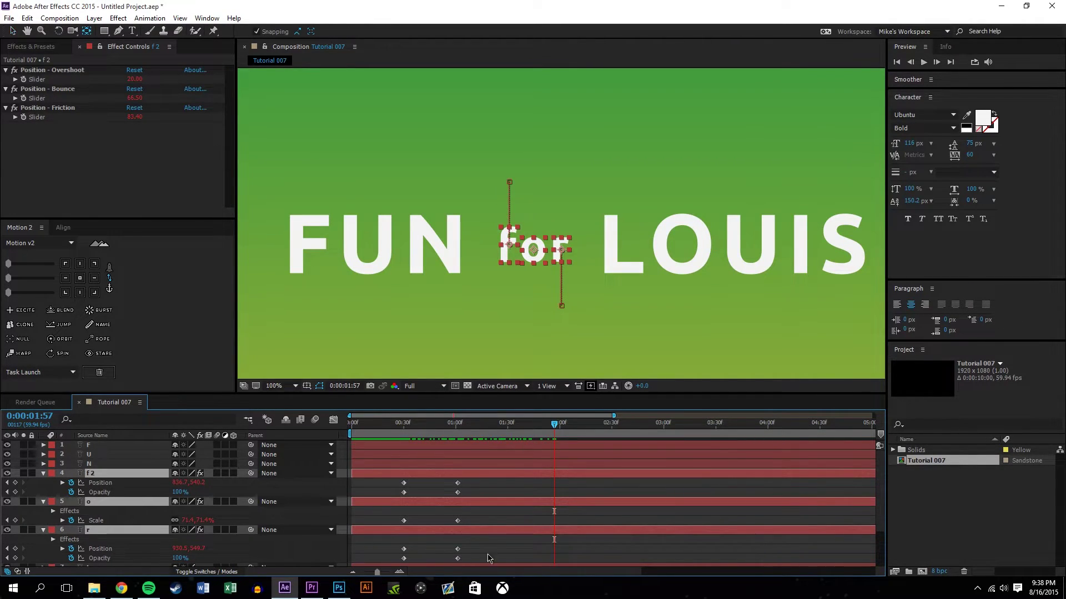
{"action": "left_click", "coordinate": [506, 548]}
{"action": "left_click_drag", "start_coordinate": [405, 424], "coordinate": [432, 419]}
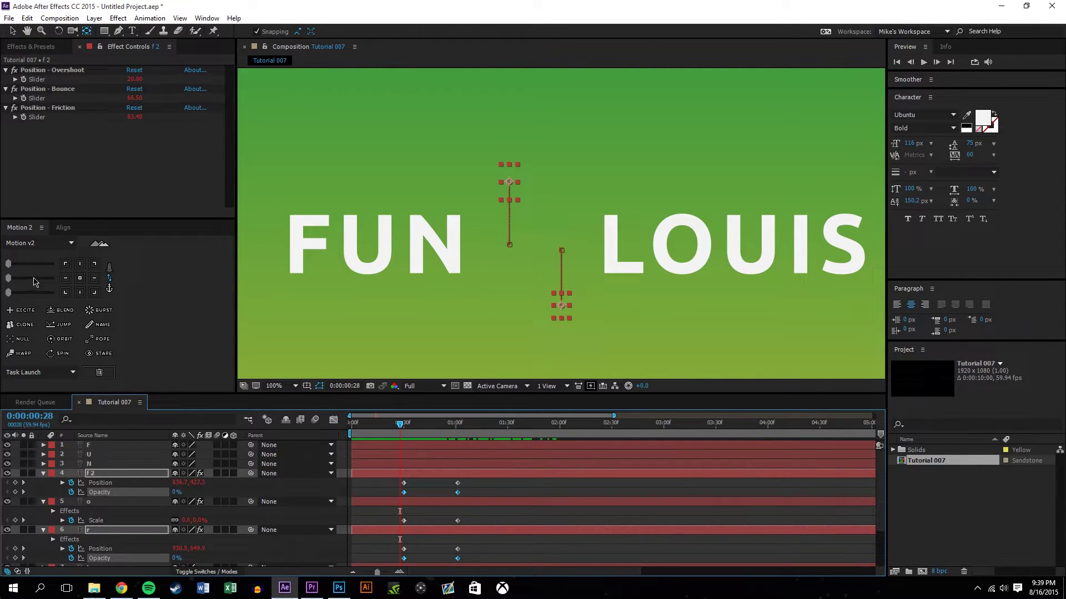
{"action": "left_click", "coordinate": [32, 280]}
{"action": "left_click", "coordinate": [489, 557]}
{"action": "left_click_drag", "start_coordinate": [400, 425], "coordinate": [438, 421]}
{"action": "key", "text": "space"}
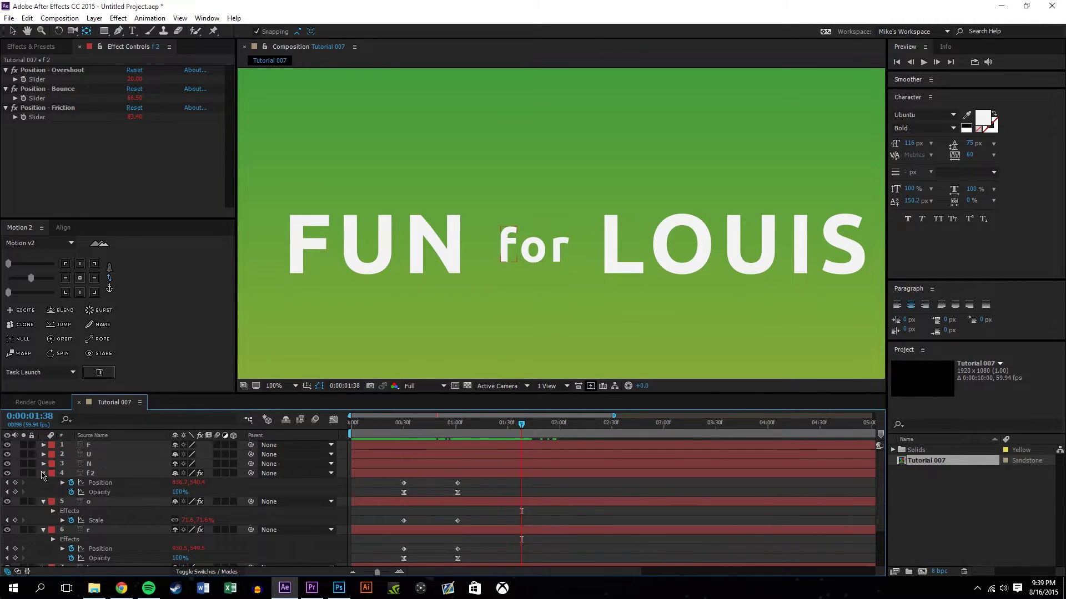
Collapse and lock the lowercase f, o and r layers, and hide the shy layers from the timeline
{"action": "left_click", "coordinate": [42, 473]}
{"action": "left_click", "coordinate": [43, 484]}
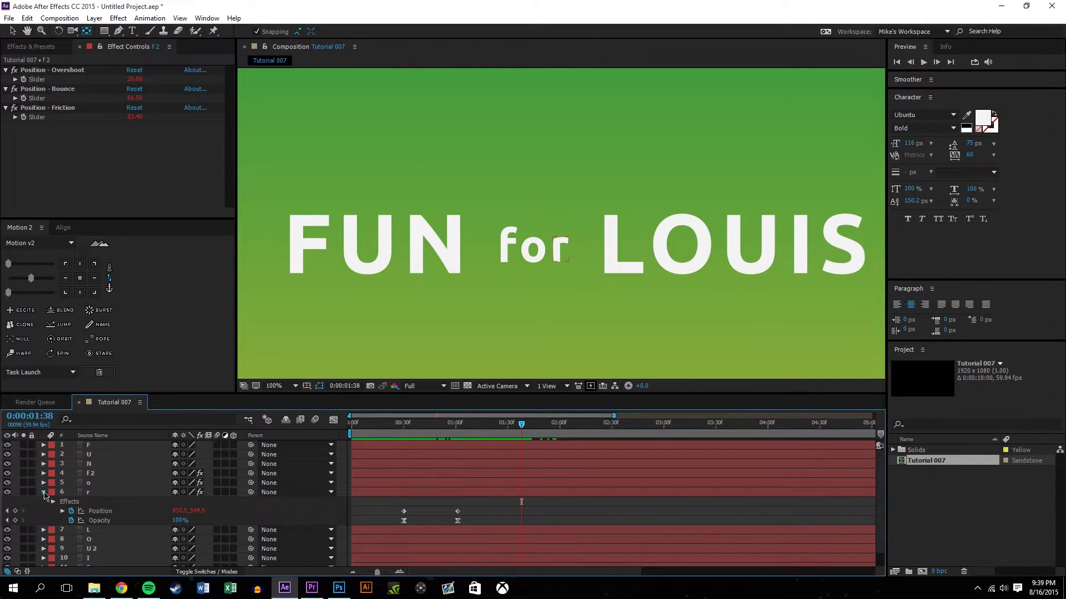
{"action": "left_click", "coordinate": [44, 493]}
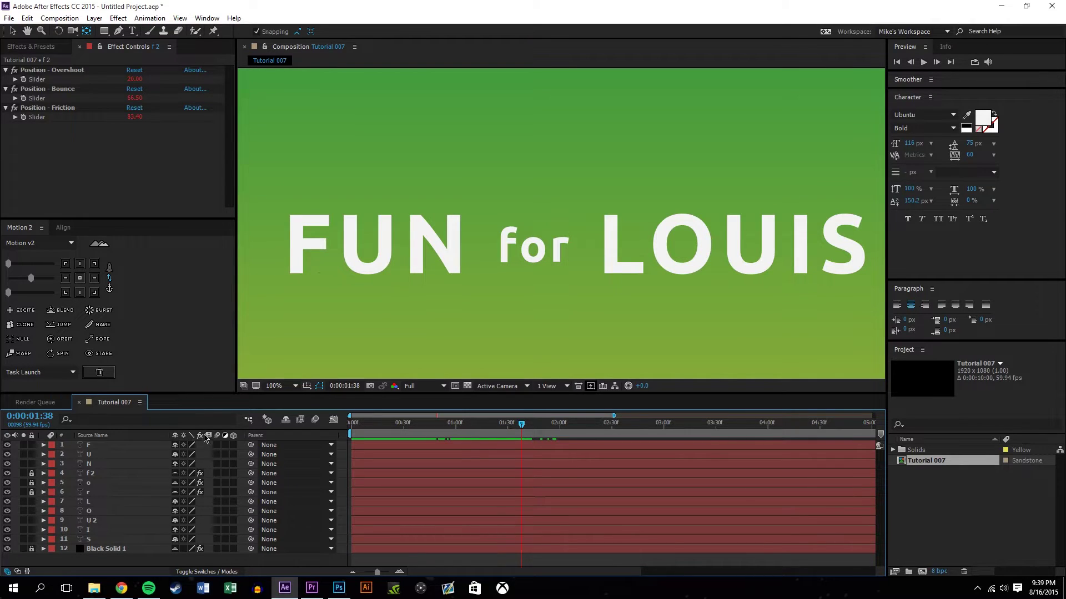
{"action": "left_click", "coordinate": [285, 422]}
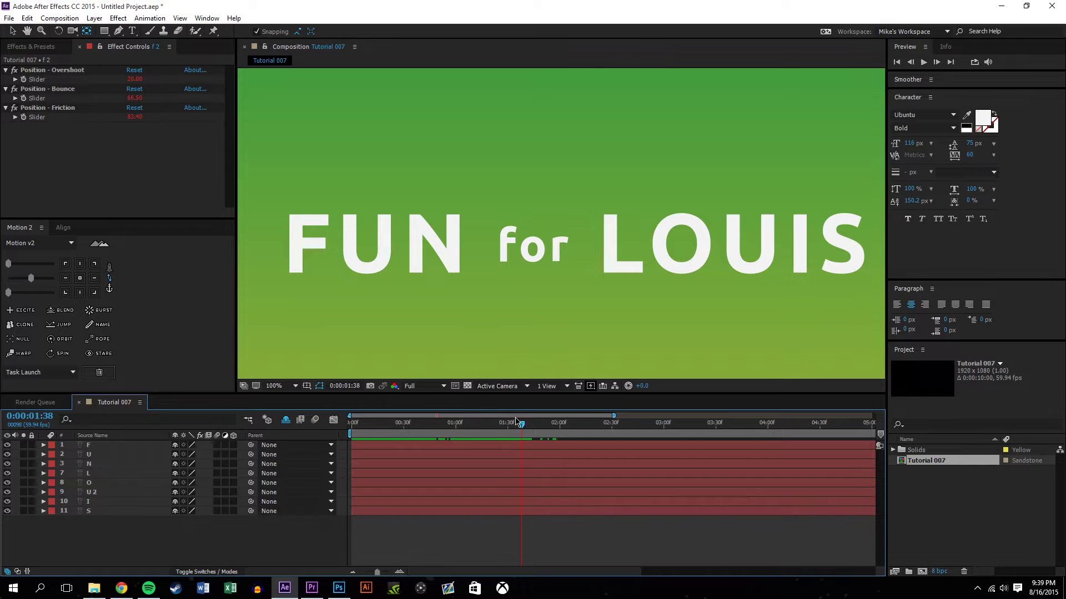
Preview the whole title animation from the start and inspect it at different zoom levels
{"action": "left_click_drag", "start_coordinate": [472, 424], "coordinate": [321, 422]}
{"action": "left_click_drag", "start_coordinate": [420, 431], "coordinate": [351, 420]}
{"action": "left_click", "coordinate": [922, 62]}
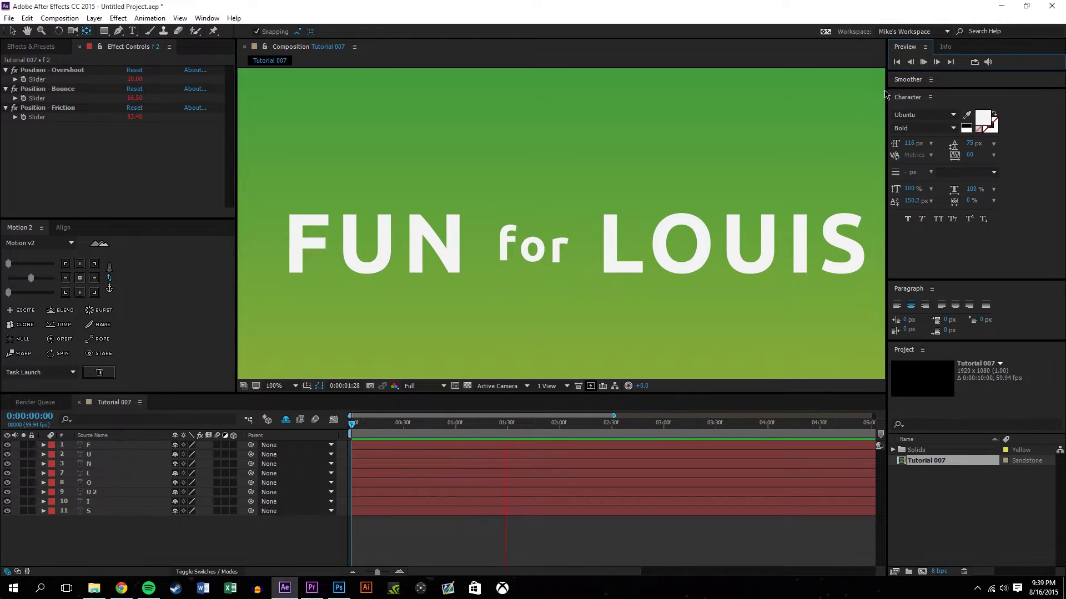
{"action": "left_click", "coordinate": [638, 536]}
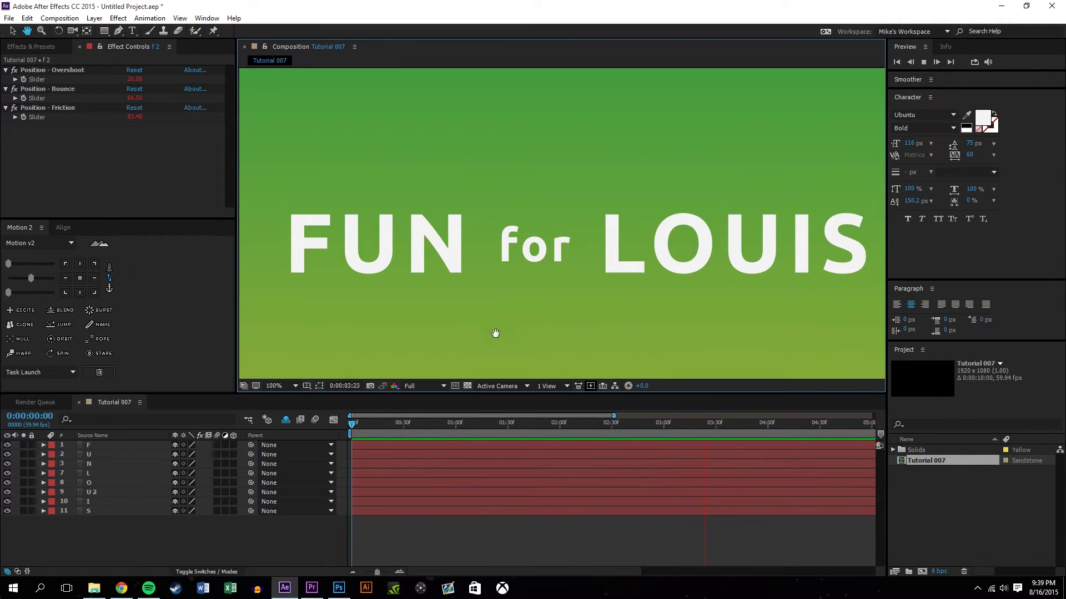
{"action": "scroll", "coordinate": [477, 240], "scroll_direction": "down", "scroll_amount": 2}
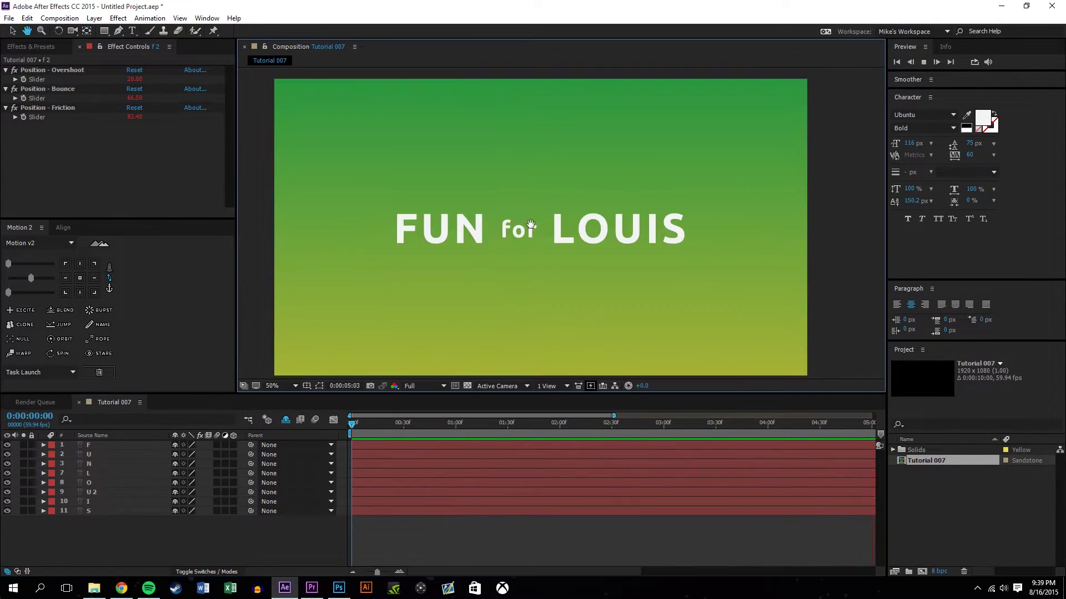
{"action": "scroll", "coordinate": [487, 265], "scroll_direction": "down", "scroll_amount": 2}
{"action": "scroll", "coordinate": [469, 229], "scroll_direction": "up", "scroll_amount": 4}
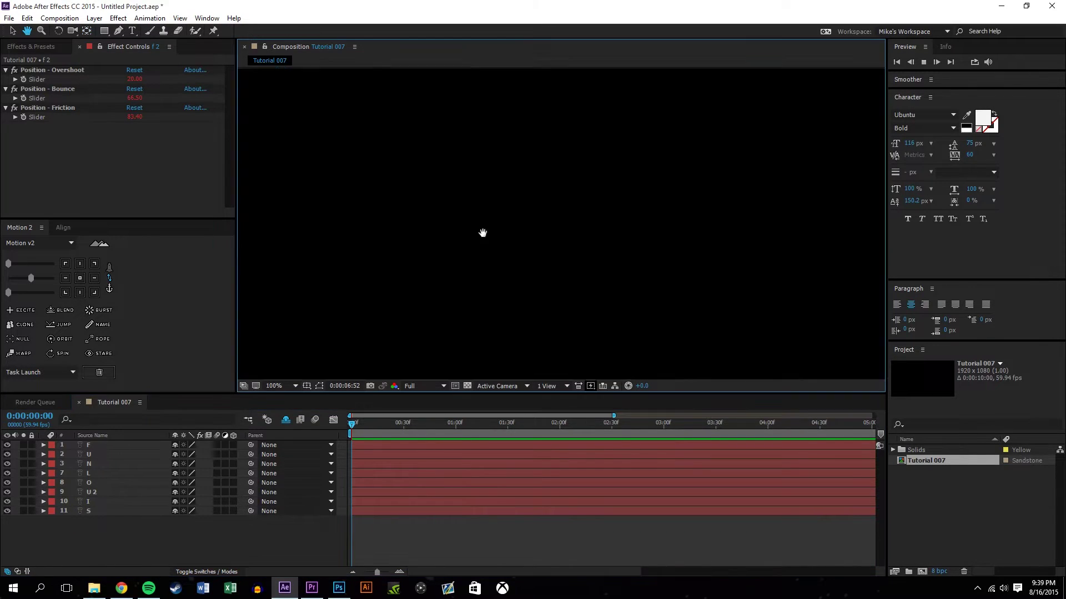
{"action": "scroll", "coordinate": [422, 211], "scroll_direction": "down", "scroll_amount": 2}
{"action": "key", "text": "space"}
{"action": "scroll", "coordinate": [499, 222], "scroll_direction": "up", "scroll_amount": 2}
{"action": "mouse_move", "coordinate": [396, 425]}
{"action": "left_mouse_down"}
{"action": "mouse_move", "coordinate": [510, 438]}
{"action": "mouse_move", "coordinate": [406, 436]}
{"action": "left_mouse_up"}
Save the project as Tutorial 007 in the AE Save Files folder
{"action": "key", "text": "ctrl+s"}
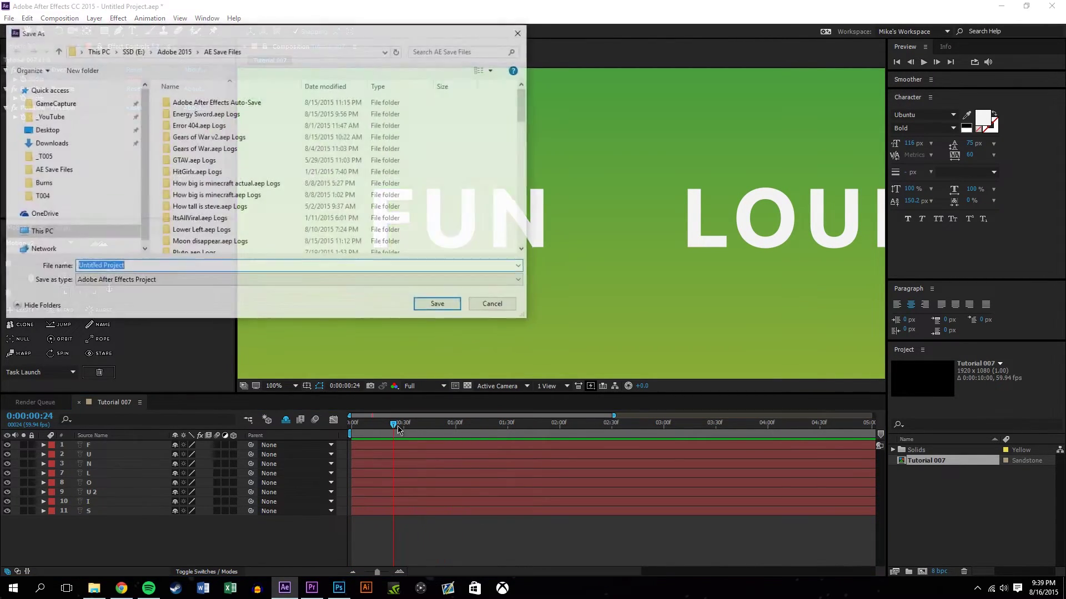
{"action": "type", "text": "Tu"}
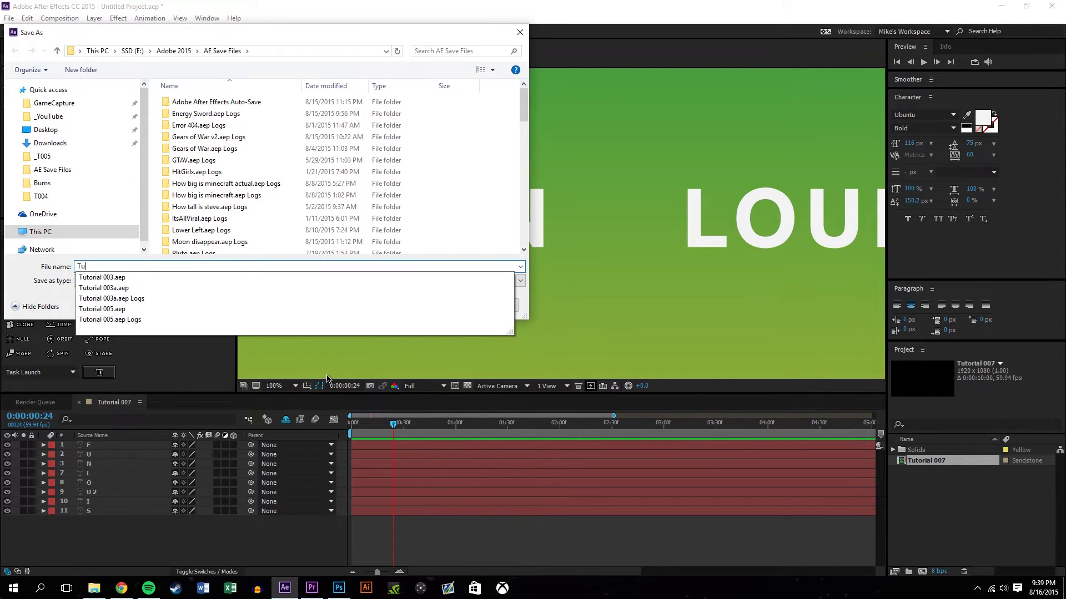
{"action": "type", "text": "torial 007"}
{"action": "key", "text": "Return"}
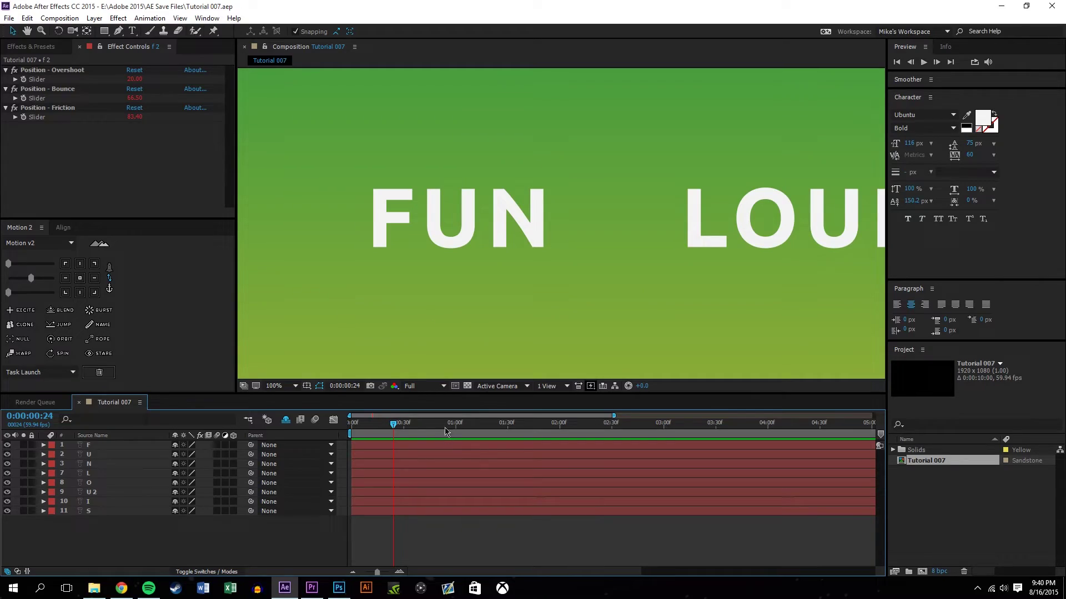
Create a new 1920 x 1080 composition named F1 Effect
{"action": "mouse_move", "coordinate": [396, 429]}
{"action": "left_mouse_down"}
{"action": "mouse_move", "coordinate": [476, 430]}
{"action": "mouse_move", "coordinate": [388, 439]}
{"action": "left_mouse_up"}
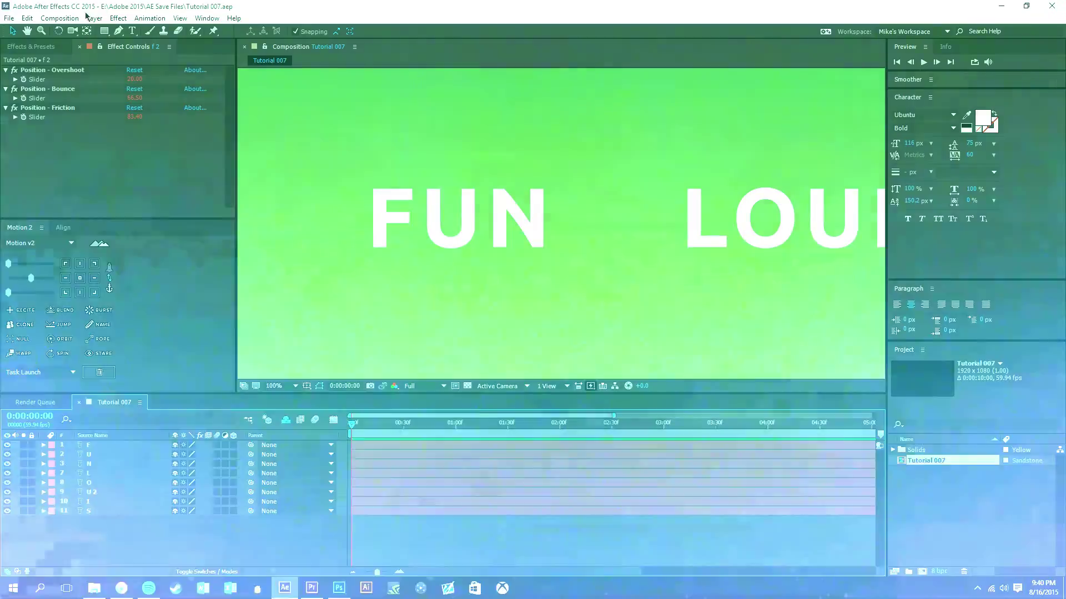
{"action": "left_click", "coordinate": [59, 18]}
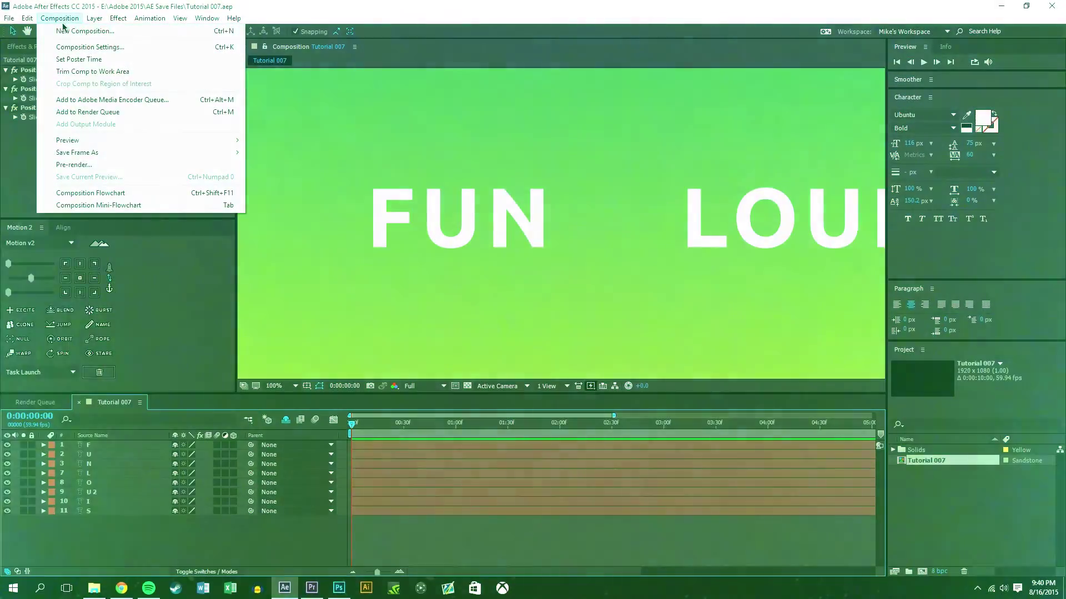
{"action": "left_click", "coordinate": [64, 31]}
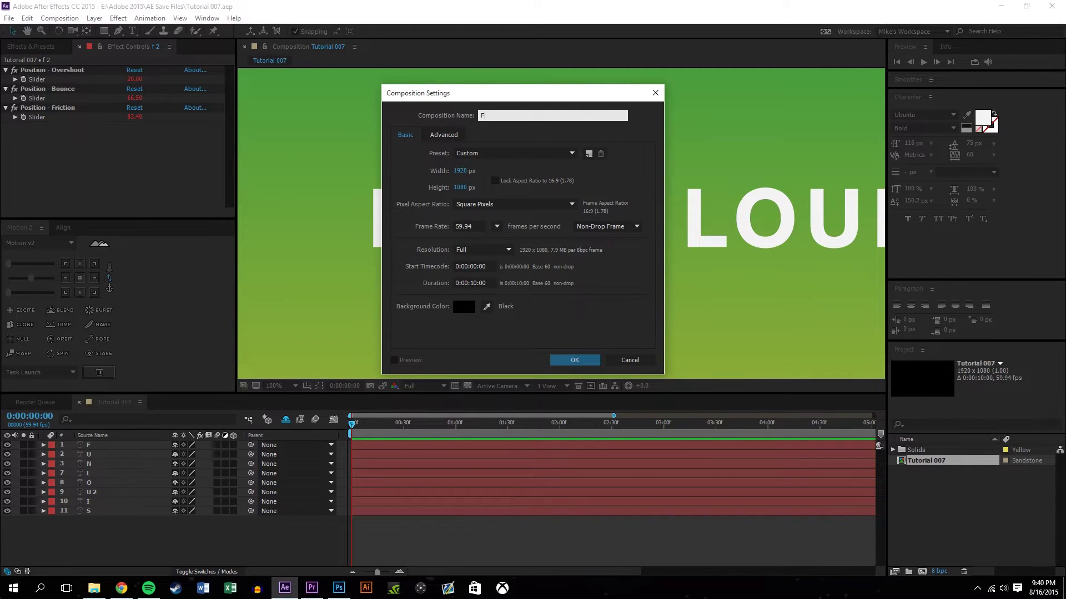
{"action": "type", "text": "F1 Effect"}
{"action": "key", "text": "Return"}
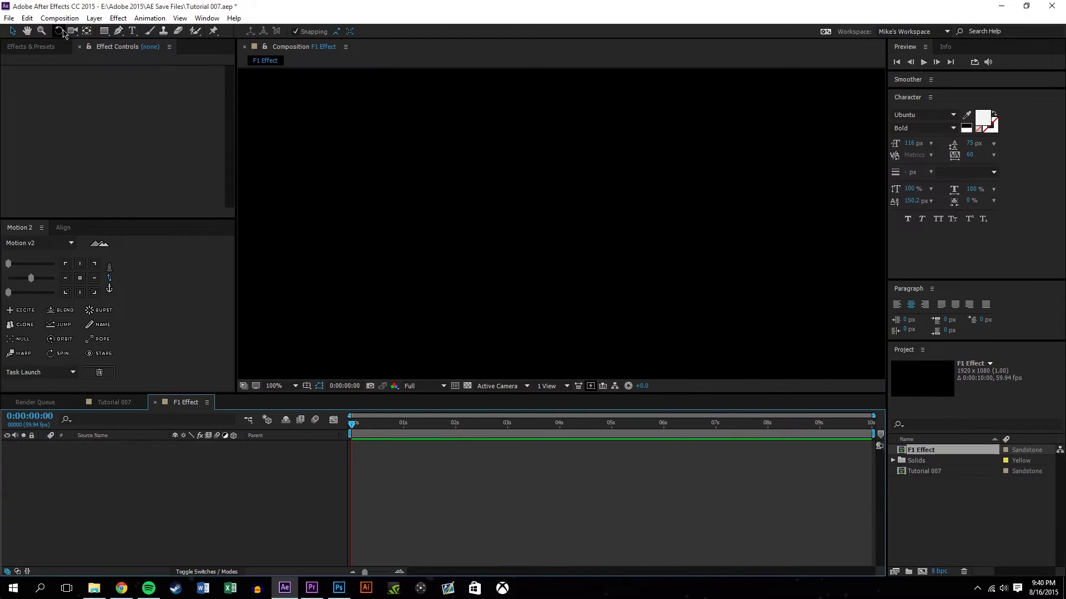
Turn on the transparency grid for the F1 Effect composition
{"action": "scroll", "coordinate": [442, 190], "scroll_direction": "down", "scroll_amount": 1}
{"action": "scroll", "coordinate": [427, 202], "scroll_direction": "down", "scroll_amount": 2}
{"action": "scroll", "coordinate": [424, 197], "scroll_direction": "up", "scroll_amount": 2}
{"action": "scroll", "coordinate": [423, 198], "scroll_direction": "down", "scroll_amount": 2}
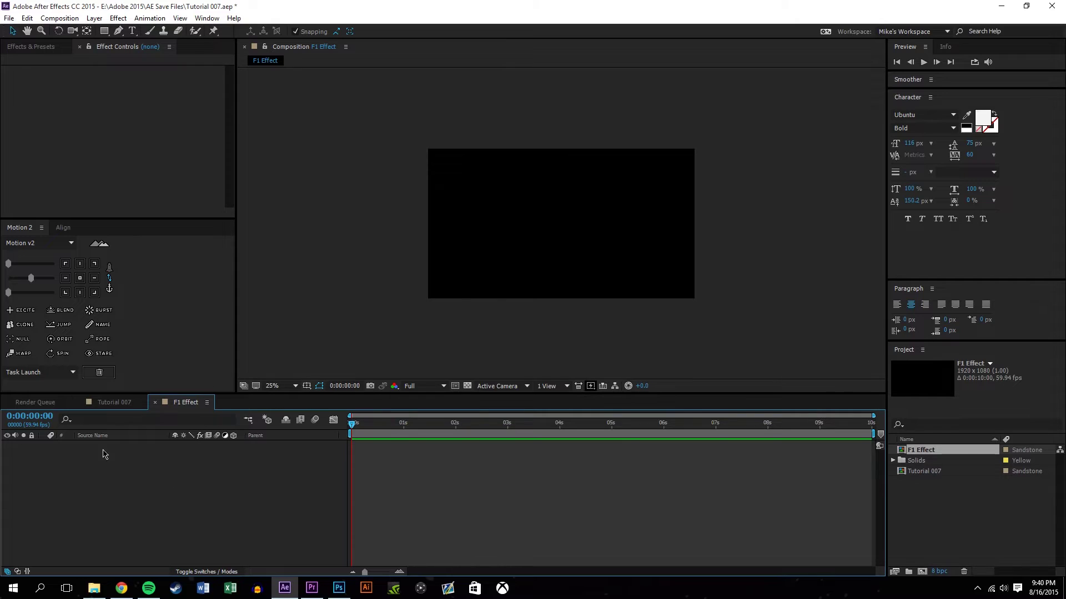
{"action": "left_click", "coordinate": [468, 386]}
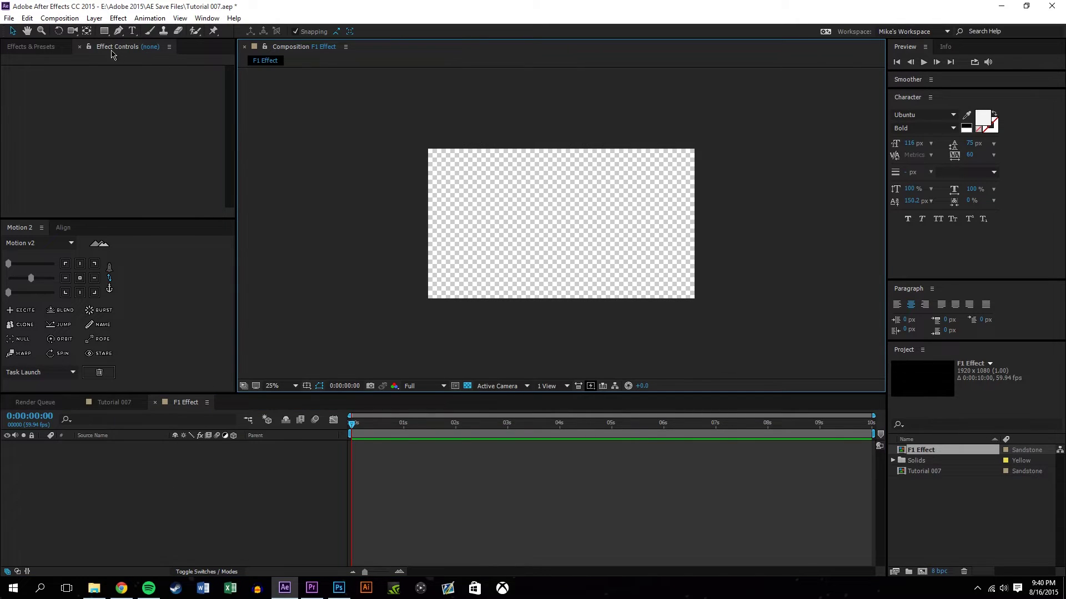
Draw a vertical red line with the Pen tool and animate its Position horizontally across the frame
{"action": "key", "text": "g"}
{"action": "left_click", "coordinate": [505, 168]}
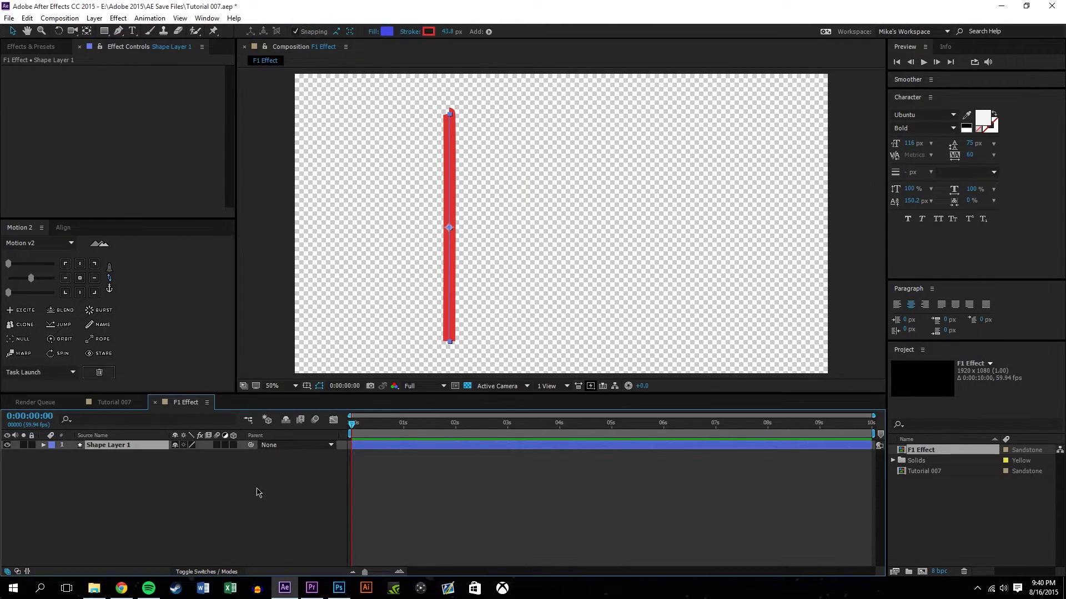
{"action": "left_click", "coordinate": [72, 455]}
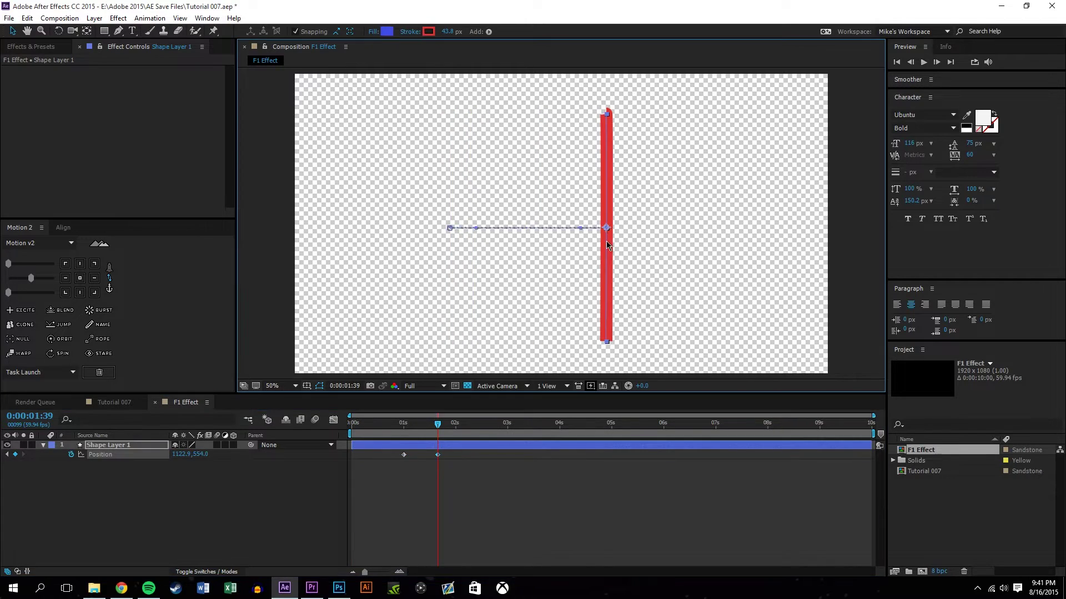
Ease the line's Position keyframes, preview the move, and delay the end keyframe to just past 2 seconds
{"action": "key", "text": "F9"}
{"action": "left_click", "coordinate": [923, 61]}
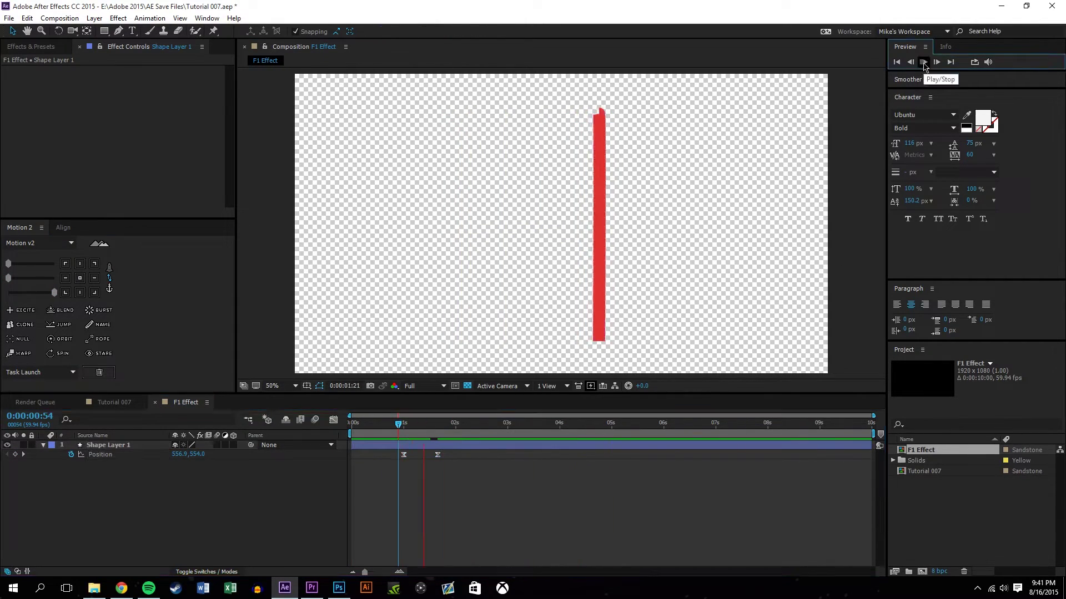
{"action": "left_click_drag", "start_coordinate": [438, 455], "coordinate": [469, 455]}
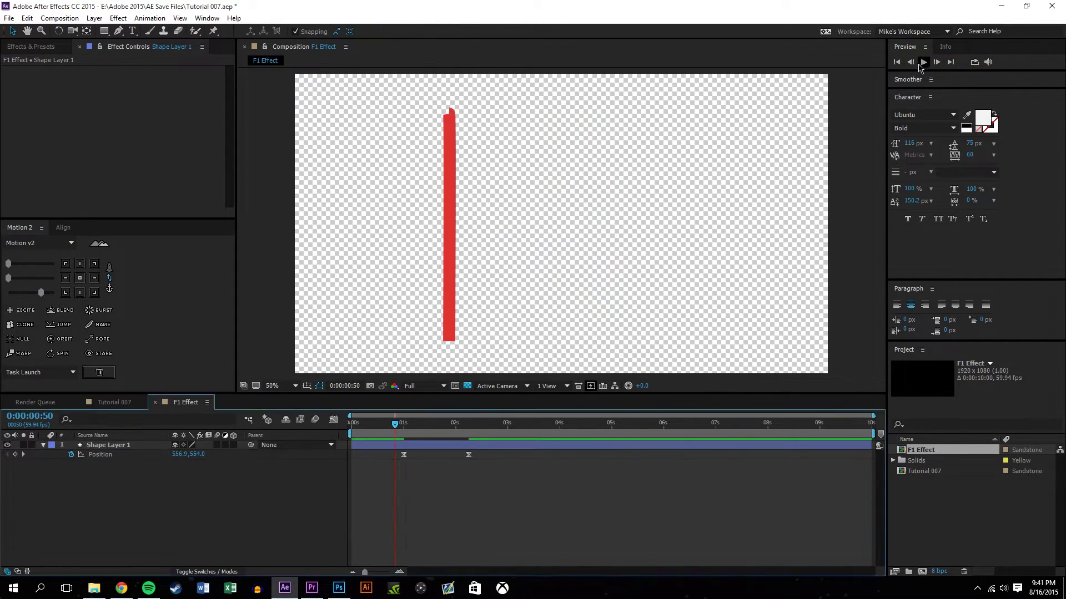
Duplicate the line layer five times and stagger the copies a few frames apart
{"action": "key", "text": "ctrl+d"}
{"action": "key", "text": "ctrl+d"}
{"action": "key", "text": "ctrl+d"}
{"action": "key", "text": "ctrl+d"}
{"action": "key", "text": "ctrl+d"}
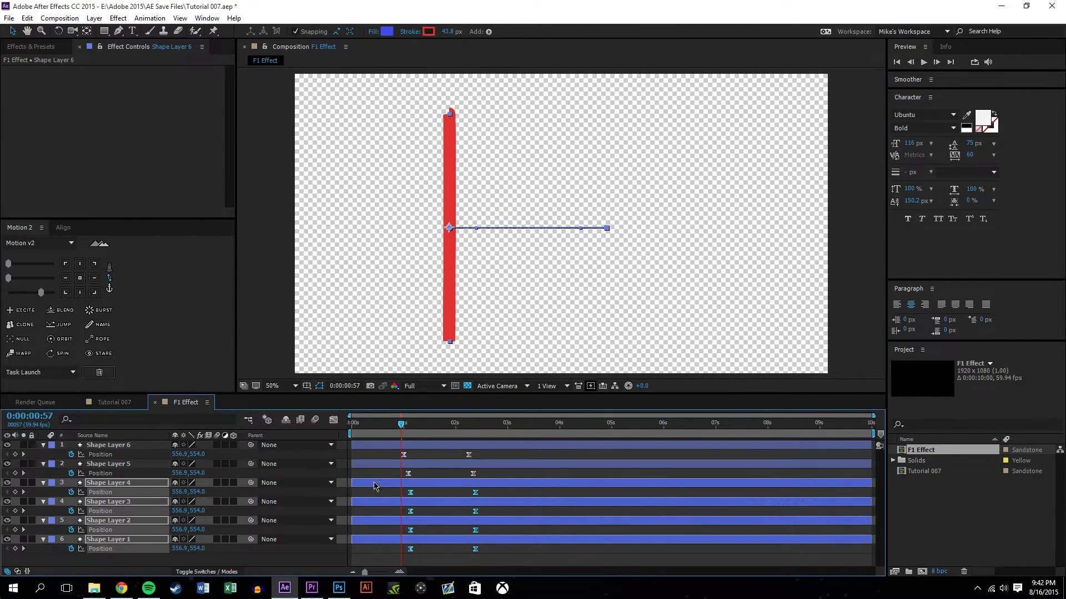
{"action": "left_click", "coordinate": [374, 485], "text": "ctrl"}
{"action": "left_click", "coordinate": [383, 504], "text": "ctrl"}
{"action": "left_click", "coordinate": [390, 523], "text": "ctrl"}
Set the stroke widths of Shape Layers 6, 5 and 4 to 10, 15 and 20 px and open Shape Layer 3's for editing
{"action": "left_click_drag", "start_coordinate": [401, 424], "coordinate": [436, 425]}
{"action": "left_click", "coordinate": [129, 446]}
{"action": "left_click", "coordinate": [447, 32]}
{"action": "type", "text": "10"}
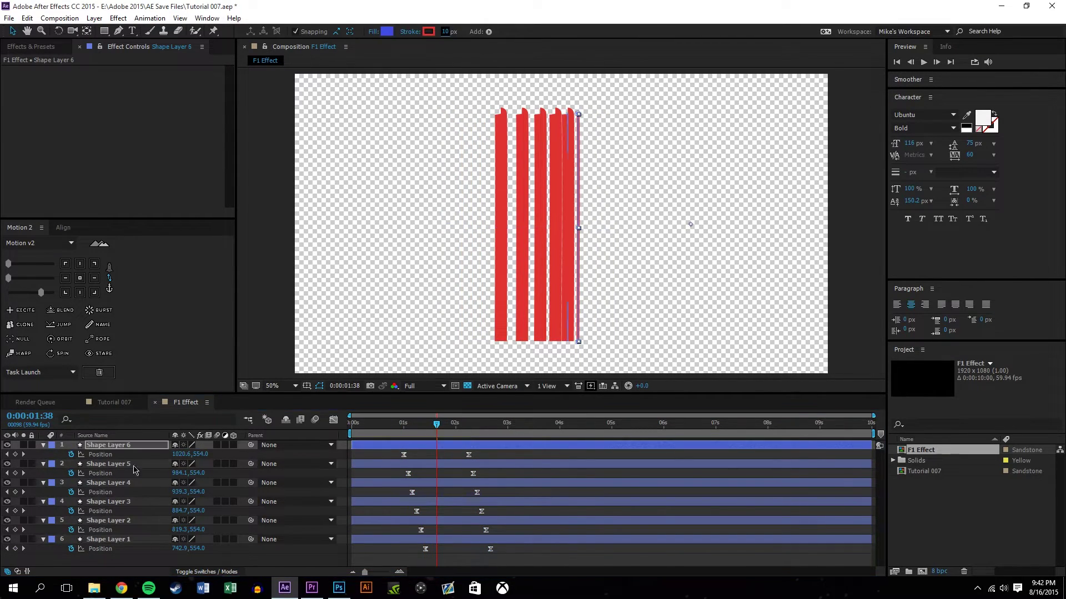
{"action": "left_click", "coordinate": [129, 465]}
{"action": "left_click", "coordinate": [447, 32]}
{"action": "type", "text": "15"}
{"action": "left_click", "coordinate": [129, 483]}
{"action": "left_click", "coordinate": [447, 32]}
{"action": "type", "text": "20"}
{"action": "left_click", "coordinate": [129, 502]}
{"action": "left_click", "coordinate": [447, 32]}
Lower the end X positions of the trailing line layers and move the new keyframes to each layer's staggered end time
{"action": "left_click", "coordinate": [399, 571]}
{"action": "left_click", "coordinate": [399, 572]}
{"action": "mouse_move", "coordinate": [489, 424]}
{"action": "left_mouse_down"}
{"action": "mouse_move", "coordinate": [470, 424]}
{"action": "mouse_move", "coordinate": [497, 424]}
{"action": "left_mouse_up"}
{"action": "left_click", "coordinate": [399, 572]}
{"action": "left_click_drag", "start_coordinate": [178, 474], "coordinate": [170, 492]}
{"action": "left_click_drag", "start_coordinate": [497, 511], "coordinate": [565, 526]}
{"action": "left_click_drag", "start_coordinate": [178, 530], "coordinate": [172, 530]}
{"action": "left_click_drag", "start_coordinate": [497, 530], "coordinate": [601, 531]}
{"action": "left_click_drag", "start_coordinate": [179, 549], "coordinate": [169, 549]}
{"action": "left_click_drag", "start_coordinate": [498, 549], "coordinate": [635, 549]}
Fine-tune the end X positions of the last line layers at their own end keyframes so the lines stop side by side
{"action": "left_click_drag", "start_coordinate": [497, 424], "coordinate": [632, 424]}
{"action": "left_click_drag", "start_coordinate": [179, 492], "coordinate": [173, 511]}
{"action": "left_click_drag", "start_coordinate": [702, 424], "coordinate": [736, 424]}
{"action": "left_click_drag", "start_coordinate": [178, 530], "coordinate": [172, 530]}
{"action": "left_click_drag", "start_coordinate": [736, 424], "coordinate": [770, 424]}
{"action": "left_click_drag", "start_coordinate": [179, 549], "coordinate": [171, 548]}
{"action": "left_click", "coordinate": [666, 277]}
{"action": "scroll", "coordinate": [666, 278], "scroll_direction": "down", "scroll_amount": 1}
{"action": "left_click_drag", "start_coordinate": [771, 424], "coordinate": [697, 453]}
{"action": "mouse_move", "coordinate": [632, 424]}
{"action": "left_mouse_down"}
{"action": "mouse_move", "coordinate": [773, 424]}
{"action": "mouse_move", "coordinate": [642, 424]}
{"action": "left_mouse_up"}
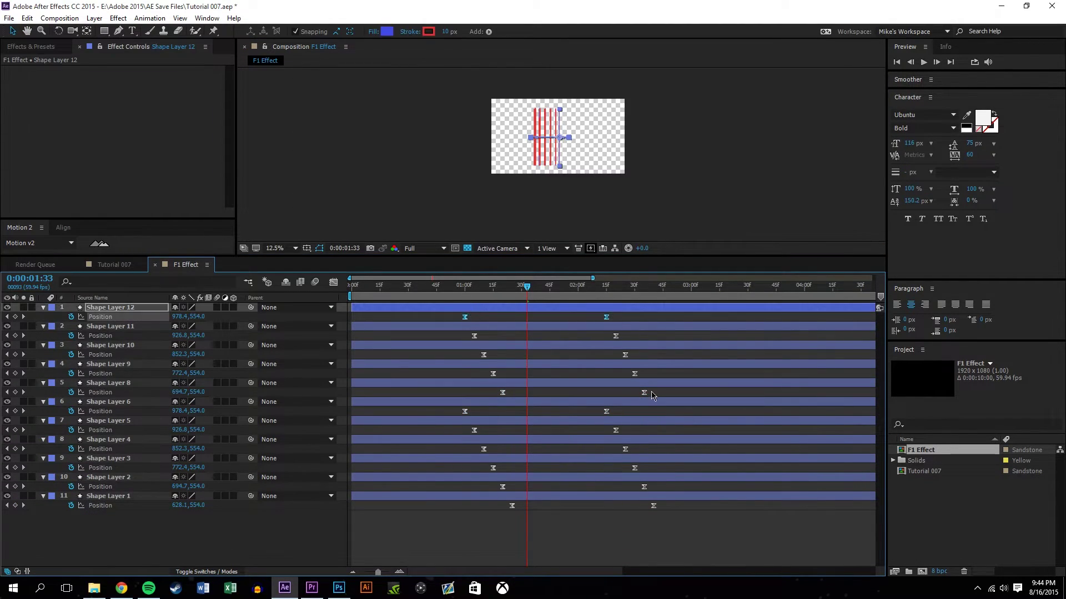
Try to retime the duplicated line layers, Shape Layers 8 to 12, against one another
{"action": "left_click_drag", "start_coordinate": [508, 400], "coordinate": [452, 400]}
{"action": "left_click_drag", "start_coordinate": [527, 287], "coordinate": [440, 287]}
{"action": "left_click_drag", "start_coordinate": [500, 364], "coordinate": [482, 364]}
{"action": "left_click", "coordinate": [482, 364]}
{"action": "left_click_drag", "start_coordinate": [440, 286], "coordinate": [459, 287]}
{"action": "left_click_drag", "start_coordinate": [500, 346], "coordinate": [567, 326]}
{"action": "left_click_drag", "start_coordinate": [511, 307], "coordinate": [604, 317]}
{"action": "left_click_drag", "start_coordinate": [497, 287], "coordinate": [749, 287]}
Move the end position of Shape Layer 8's line left of the first group of lines
{"action": "scroll", "coordinate": [558, 147], "scroll_direction": "up", "scroll_amount": 3}
{"action": "left_click", "coordinate": [111, 383]}
{"action": "left_click_drag", "start_coordinate": [565, 161], "coordinate": [531, 161]}
{"action": "left_click", "coordinate": [572, 286]}
{"action": "left_click_drag", "start_coordinate": [572, 287], "coordinate": [545, 287]}
{"action": "mouse_move", "coordinate": [531, 160]}
{"action": "left_mouse_down"}
{"action": "mouse_move", "coordinate": [548, 165]}
{"action": "mouse_move", "coordinate": [520, 165]}
{"action": "left_mouse_up"}
Move the end positions of the lines on Shape Layers 9 to 12 left, beside the first group
{"action": "scroll", "coordinate": [547, 169], "scroll_direction": "up", "scroll_amount": 1}
{"action": "left_click", "coordinate": [108, 364]}
{"action": "left_click", "coordinate": [111, 345]}
{"action": "left_click_drag", "start_coordinate": [589, 166], "coordinate": [508, 166]}
{"action": "left_click", "coordinate": [110, 326]}
{"action": "left_click_drag", "start_coordinate": [595, 167], "coordinate": [502, 185]}
{"action": "left_click", "coordinate": [111, 308]}
{"action": "left_click_drag", "start_coordinate": [599, 184], "coordinate": [490, 183]}
Reverse the stagger of Shape Layers 8 to 12 by shifting Layers 8, 9, 10 and 11 progressively earlier
{"action": "scroll", "coordinate": [490, 184], "scroll_direction": "up", "scroll_amount": 1}
{"action": "left_click", "coordinate": [111, 345]}
{"action": "left_click", "coordinate": [108, 364]}
{"action": "left_click", "coordinate": [108, 383]}
{"action": "scroll", "coordinate": [479, 231], "scroll_direction": "down", "scroll_amount": 3}
{"action": "left_click_drag", "start_coordinate": [545, 393], "coordinate": [470, 392]}
{"action": "left_click_drag", "start_coordinate": [545, 374], "coordinate": [489, 373]}
{"action": "left_click_drag", "start_coordinate": [545, 354], "coordinate": [507, 355]}
{"action": "left_click_drag", "start_coordinate": [545, 336], "coordinate": [526, 336]}
Shift Shape Layers 8 to 12 together so their motion starts just after Shape Layer 1's, at about 1.5 seconds
{"action": "left_click_drag", "start_coordinate": [545, 287], "coordinate": [648, 287]}
{"action": "left_click", "coordinate": [499, 536]}
{"action": "key", "text": "minus"}
{"action": "left_click_drag", "start_coordinate": [688, 316], "coordinate": [648, 396]}
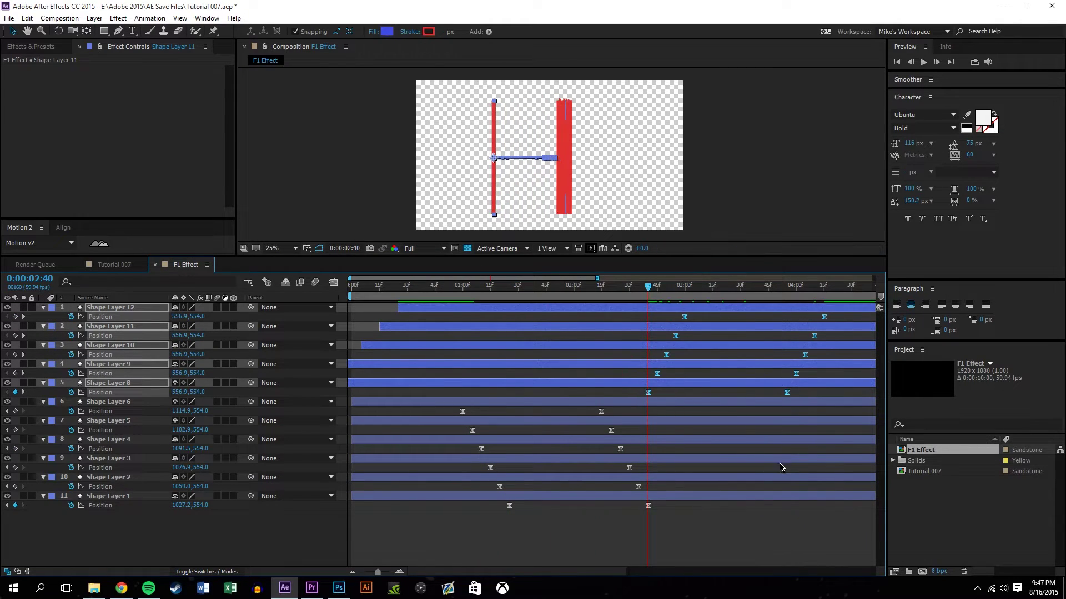
{"action": "left_click_drag", "start_coordinate": [648, 286], "coordinate": [509, 287]}
{"action": "left_click_drag", "start_coordinate": [648, 392], "coordinate": [518, 393]}
{"action": "left_click", "coordinate": [535, 468]}
Shift all the lines' Position keyframes earlier and switch back to the Tutorial 007 composition
{"action": "left_click_drag", "start_coordinate": [509, 287], "coordinate": [452, 511]}
{"action": "left_click_drag", "start_coordinate": [745, 529], "coordinate": [458, 304]}
{"action": "left_click_drag", "start_coordinate": [694, 317], "coordinate": [603, 316]}
{"action": "left_click_drag", "start_coordinate": [441, 287], "coordinate": [410, 293]}
{"action": "left_click", "coordinate": [116, 265]}
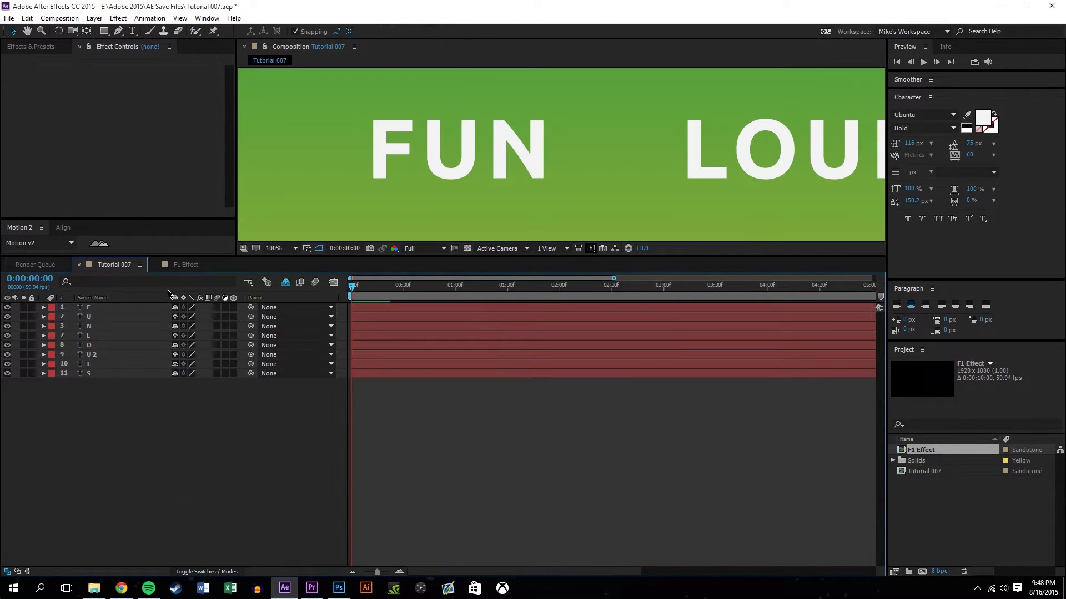
Add the F1 Effect composition above the letter layers in Tutorial 007 and go to about 0:00:02:06
{"action": "left_click", "coordinate": [934, 503]}
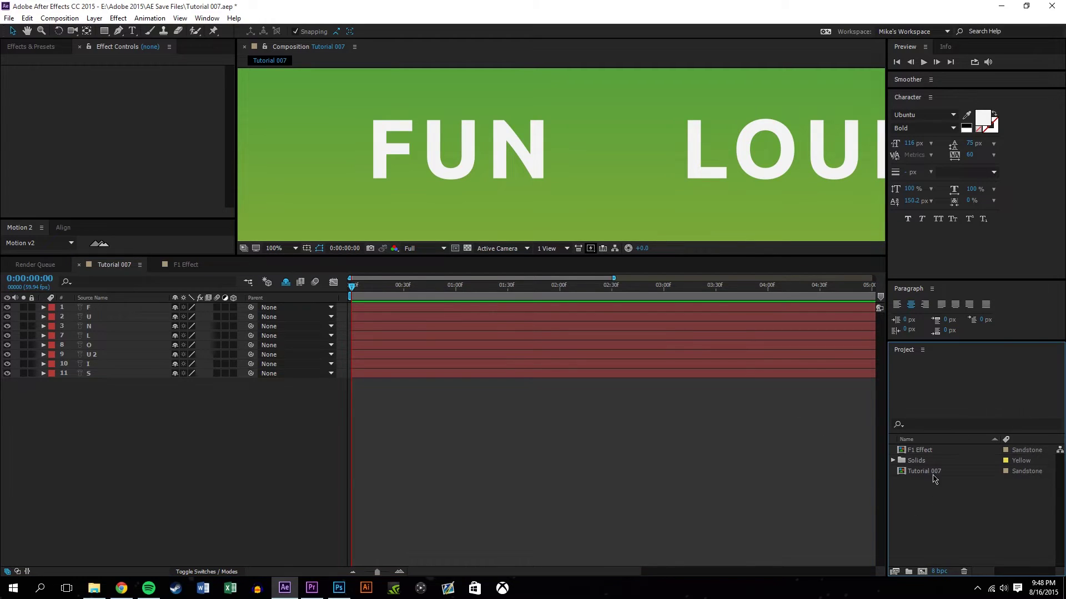
{"action": "left_click_drag", "start_coordinate": [920, 450], "coordinate": [585, 145]}
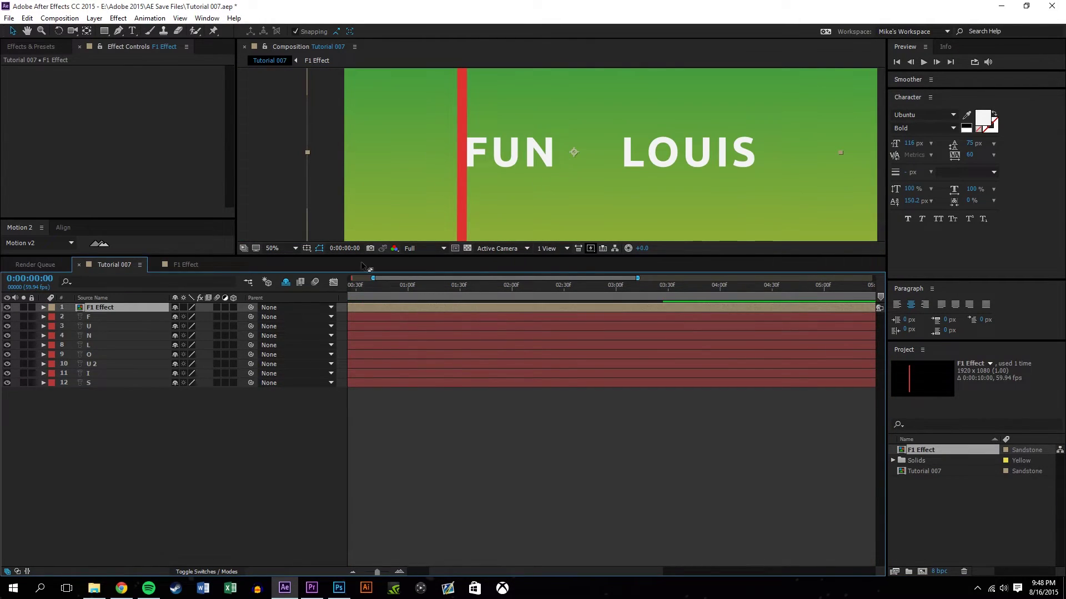
{"action": "left_click_drag", "start_coordinate": [413, 292], "coordinate": [520, 286]}
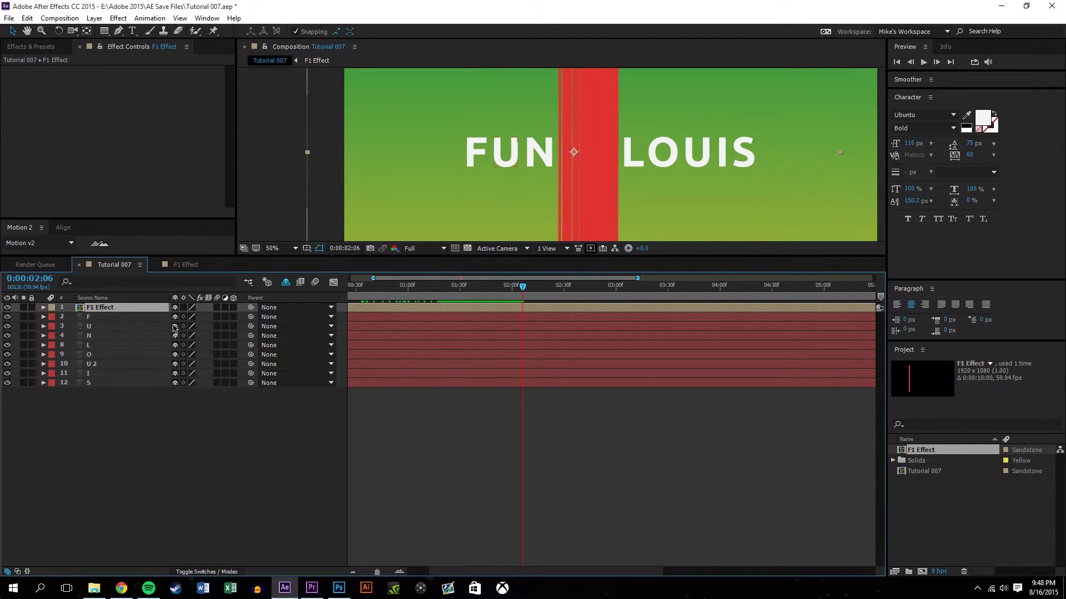
Rotate the F1 Effect layer to 52° and move it over the letter F
{"action": "key", "text": "r"}
{"action": "left_click_drag", "start_coordinate": [188, 317], "coordinate": [216, 315]}
{"action": "left_click_drag", "start_coordinate": [574, 154], "coordinate": [526, 166]}
{"action": "key", "text": "period"}
{"action": "left_click", "coordinate": [185, 439]}
{"action": "left_click", "coordinate": [138, 313]}
{"action": "left_click", "coordinate": [113, 459]}
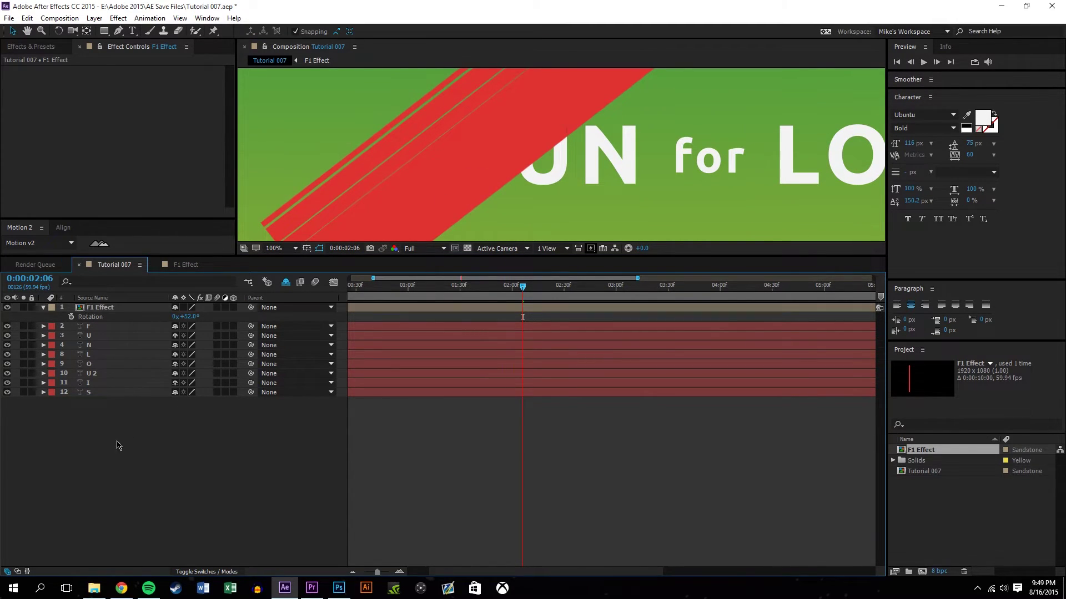
Set the F layer's track matte to Alpha Matte using F1 Effect and scrub through the reveal
{"action": "left_click", "coordinate": [222, 572]}
{"action": "left_click", "coordinate": [243, 328]}
{"action": "left_click", "coordinate": [241, 351]}
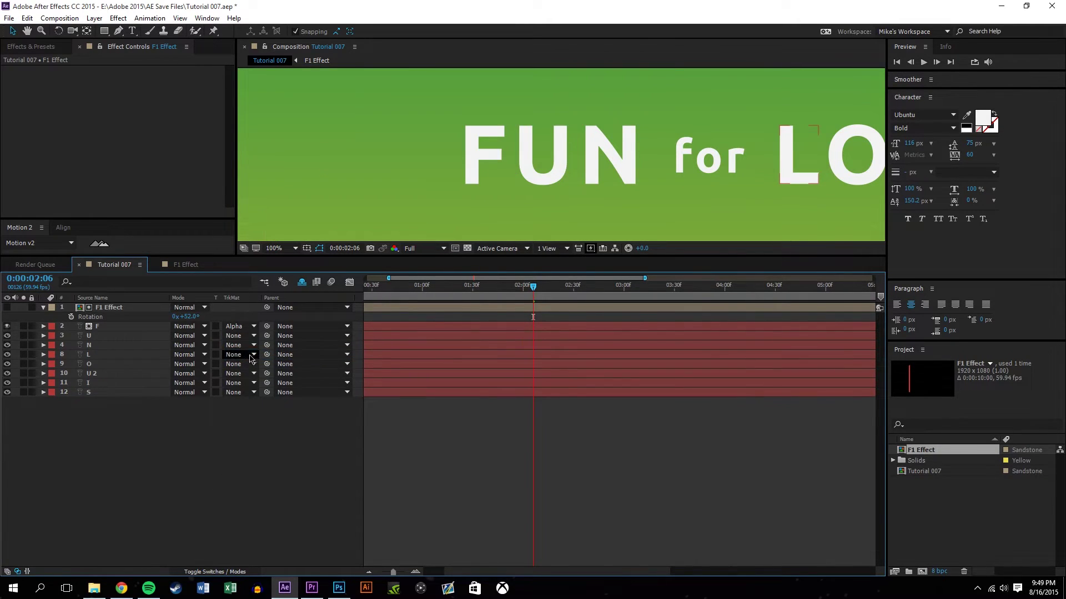
{"action": "left_click_drag", "start_coordinate": [536, 291], "coordinate": [510, 307]}
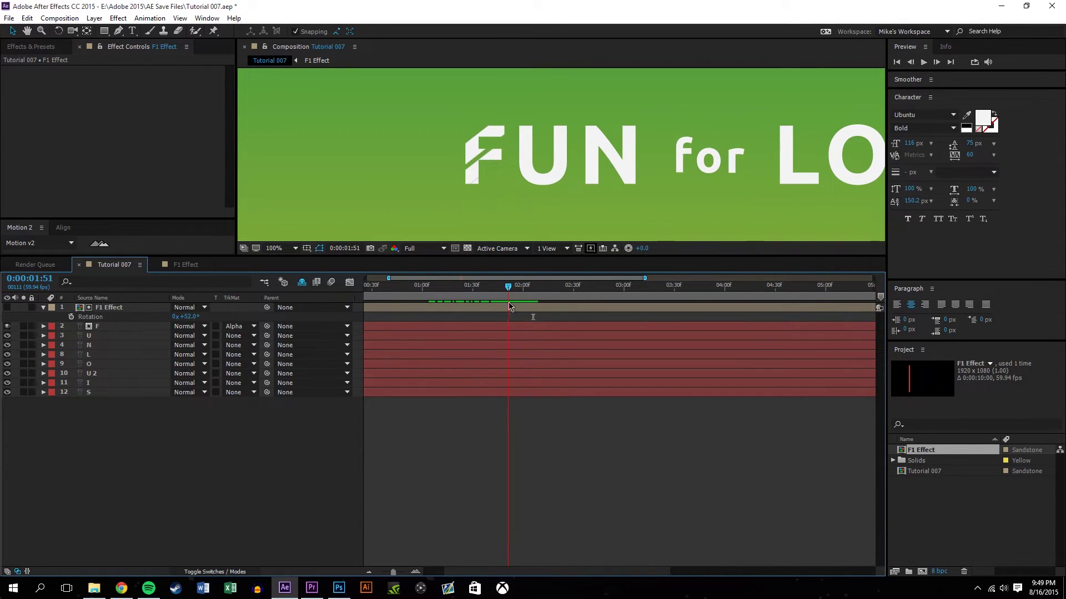
Move the F1 Effect layer slightly up over the letter F and reapply it as the F layer's alpha matte
{"action": "left_click", "coordinate": [134, 308]}
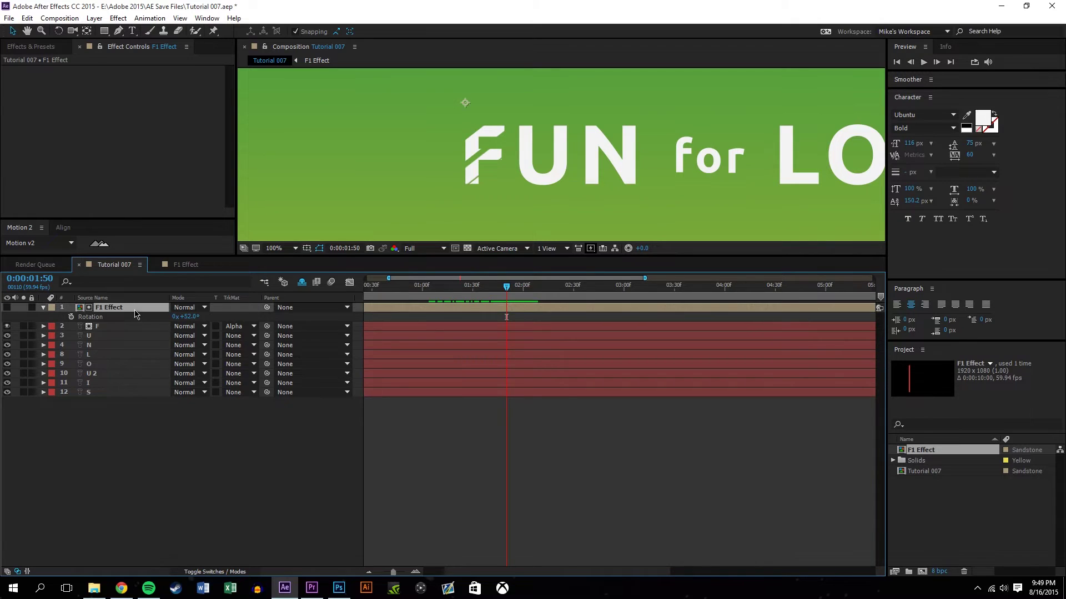
{"action": "left_click", "coordinate": [8, 307]}
{"action": "left_click_drag", "start_coordinate": [481, 195], "coordinate": [478, 165]}
{"action": "left_click", "coordinate": [242, 327]}
{"action": "left_click", "coordinate": [261, 338]}
{"action": "left_click", "coordinate": [238, 327]}
{"action": "left_click", "coordinate": [266, 348]}
{"action": "left_click_drag", "start_coordinate": [499, 288], "coordinate": [558, 283]}
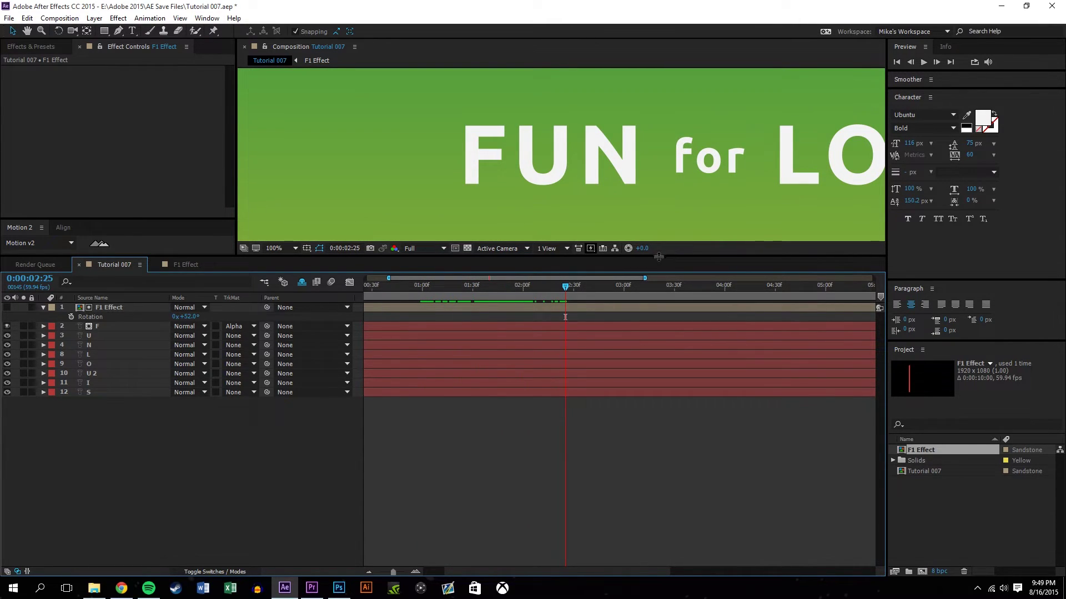
Enlarge the composition view and pre-compose the F1 Effect and F layers as F1
{"action": "left_click_drag", "start_coordinate": [660, 256], "coordinate": [659, 376]}
{"action": "key", "text": "h"}
{"action": "left_click_drag", "start_coordinate": [707, 228], "coordinate": [545, 227]}
{"action": "left_click", "coordinate": [110, 429]}
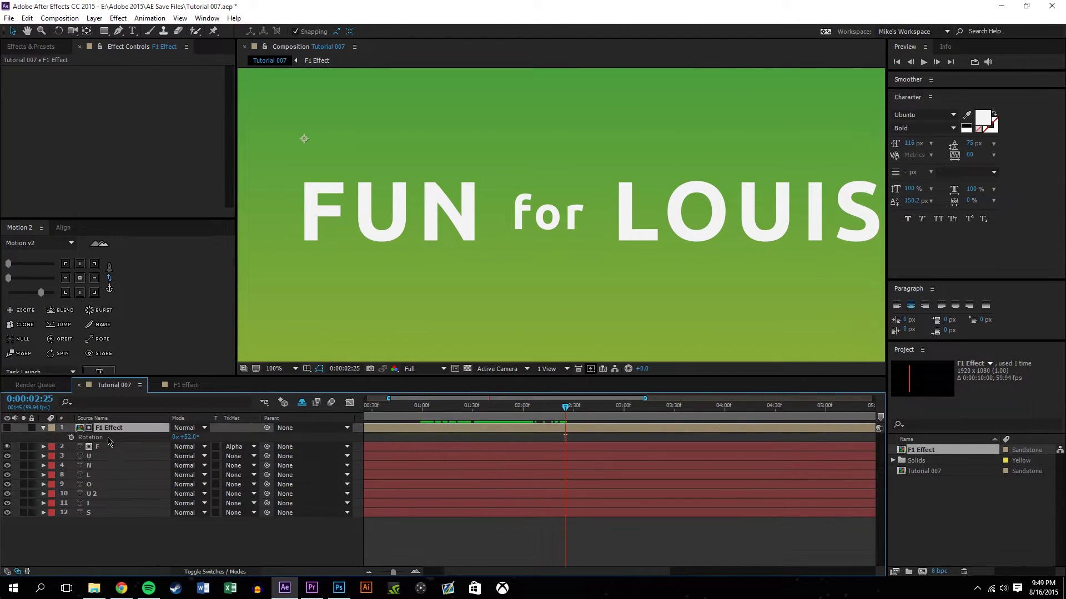
{"action": "left_click", "coordinate": [121, 448]}
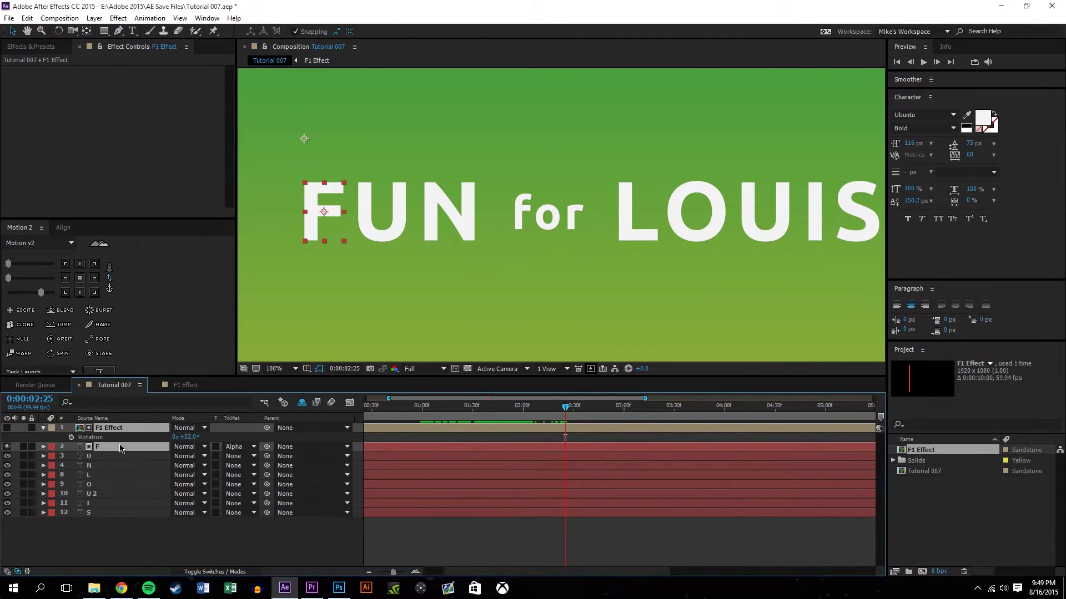
{"action": "key", "text": "ctrl+shift+c"}
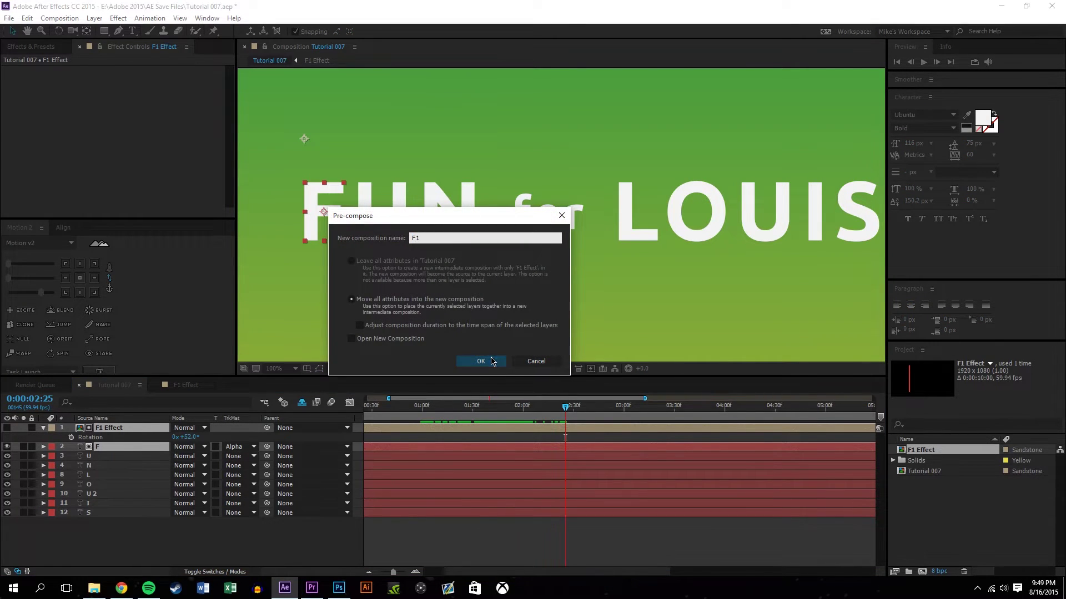
{"action": "left_click", "coordinate": [491, 361]}
{"action": "left_click", "coordinate": [156, 439]}
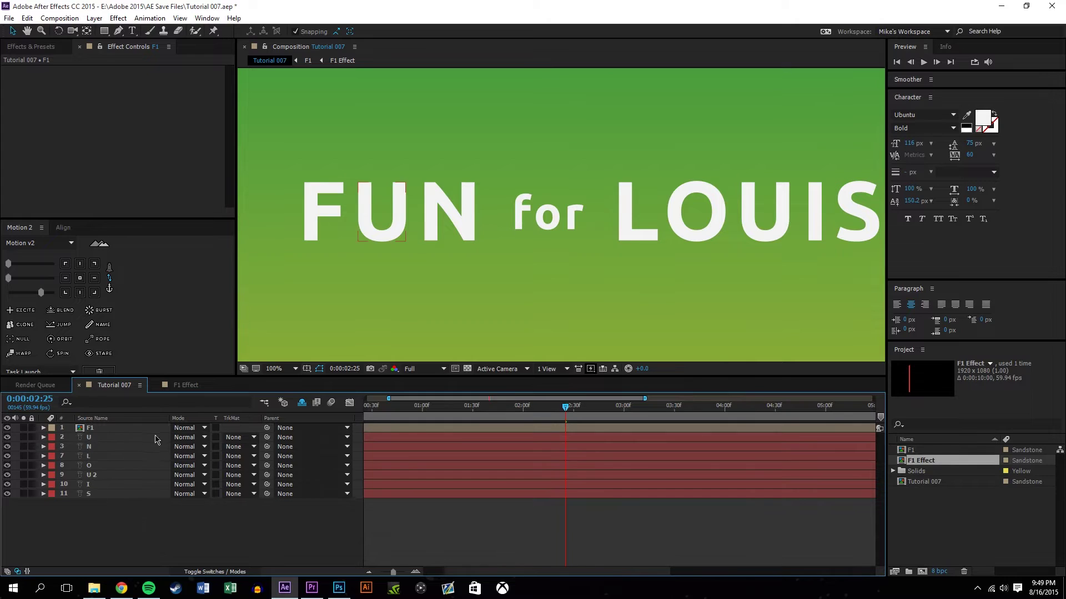
Hide the F1 layer from the layer list as shy and scrub through the title from the start
{"action": "left_click", "coordinate": [192, 571]}
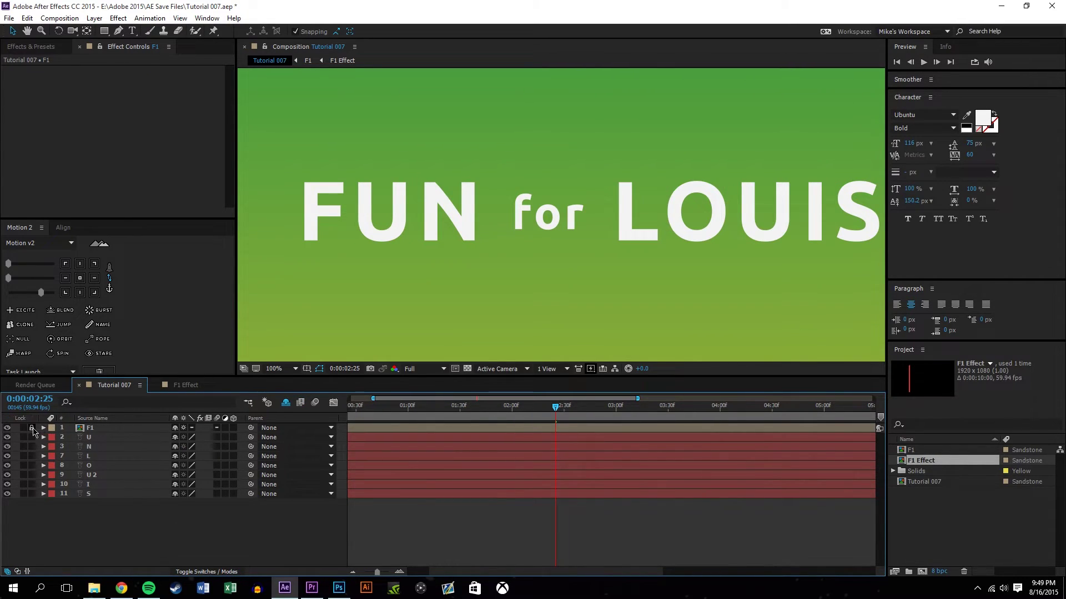
{"action": "left_click", "coordinate": [175, 427]}
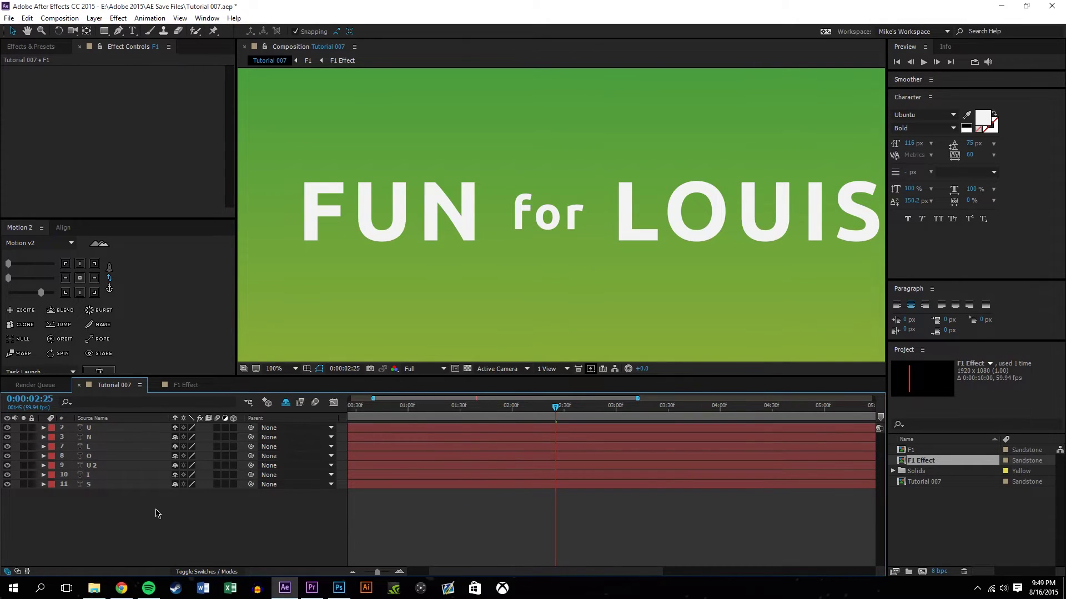
{"action": "key", "text": "Home"}
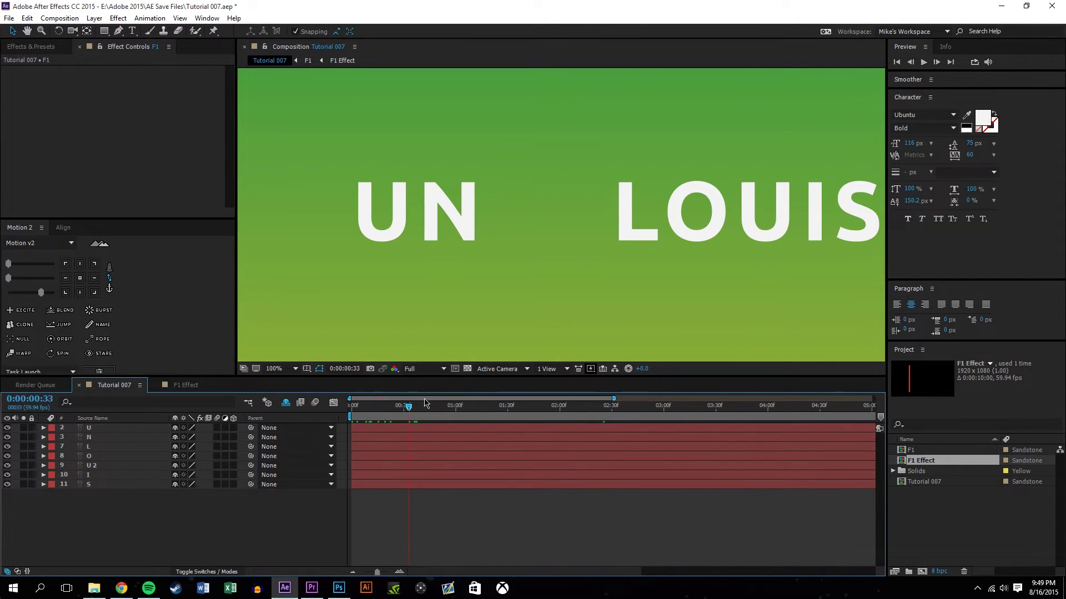
{"action": "left_click_drag", "start_coordinate": [424, 402], "coordinate": [583, 397]}
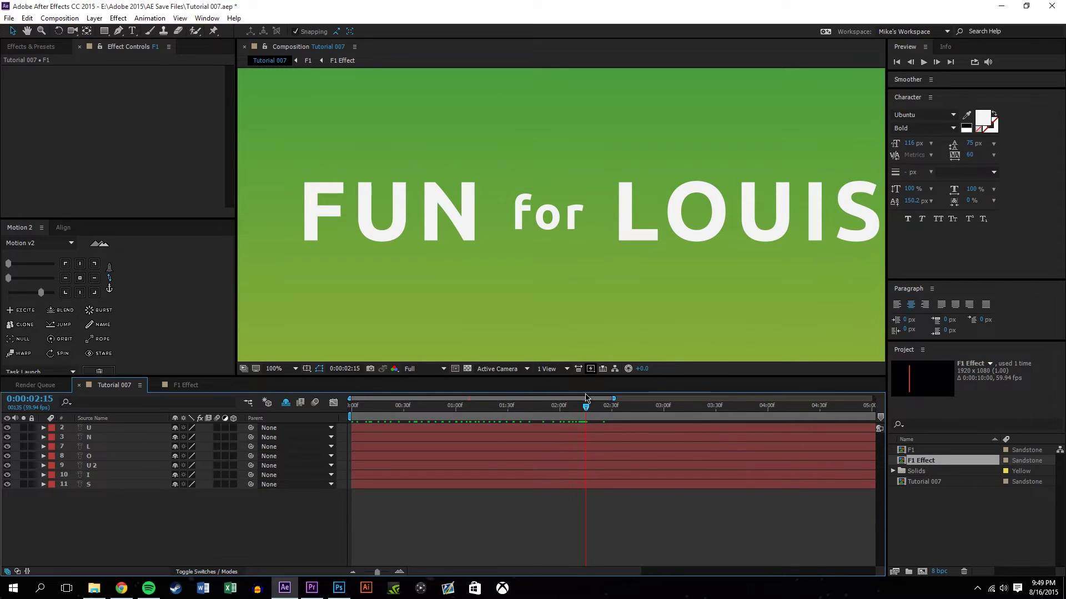
Undo the pre-composition of the F1 Effect and F layers and scrub through the F's reveal
{"action": "key", "text": "ctrl+z"}
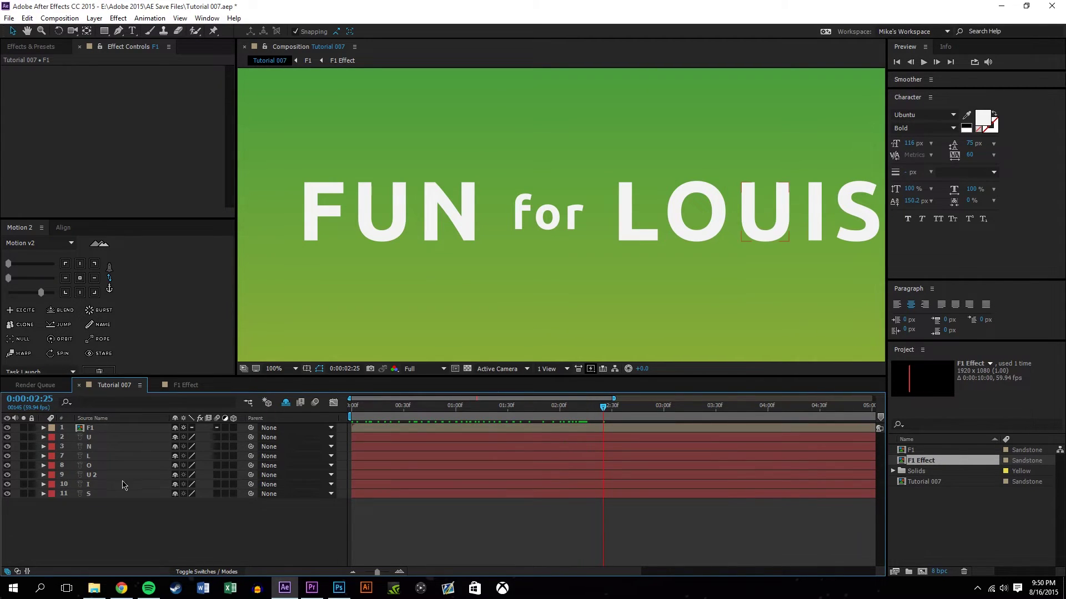
{"action": "key", "text": "ctrl+z"}
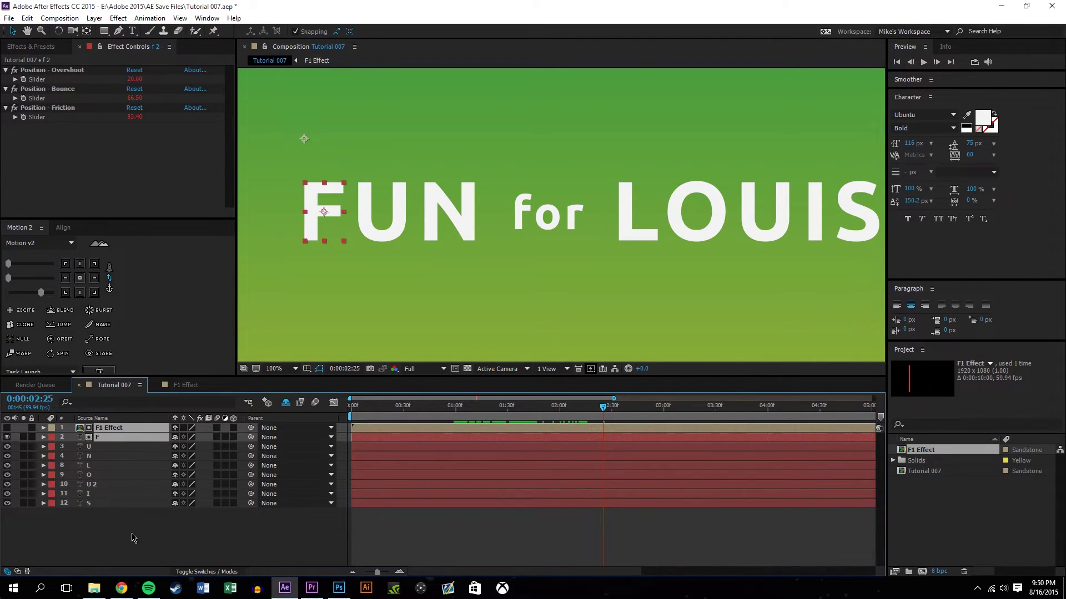
{"action": "left_click", "coordinate": [133, 537]}
{"action": "left_click_drag", "start_coordinate": [406, 407], "coordinate": [330, 424]}
{"action": "left_click_drag", "start_coordinate": [424, 415], "coordinate": [507, 418]}
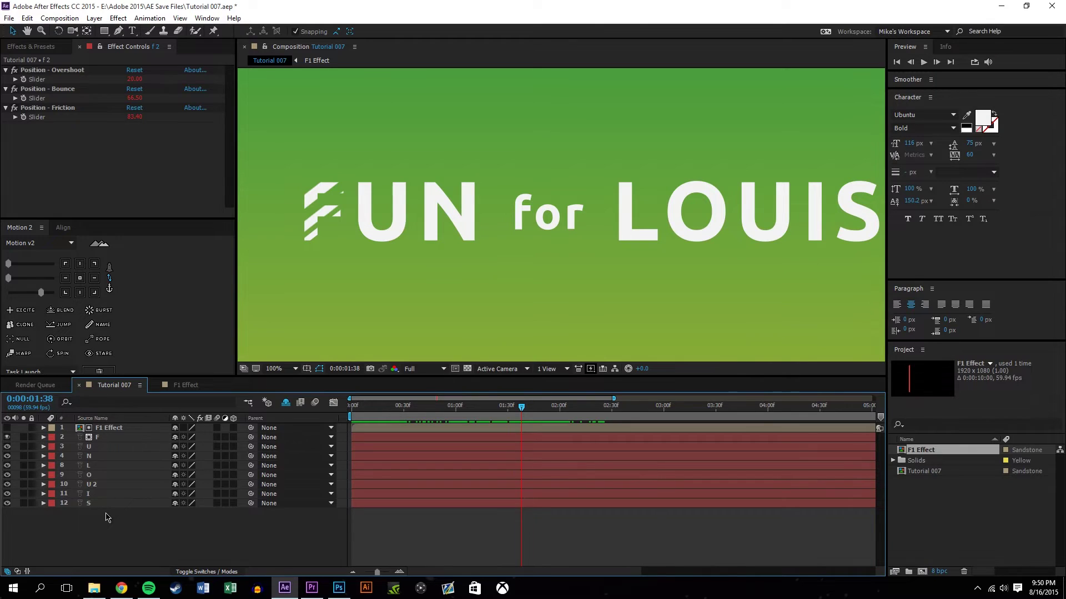
{"action": "key", "text": "KP_1"}
{"action": "key", "text": "space"}
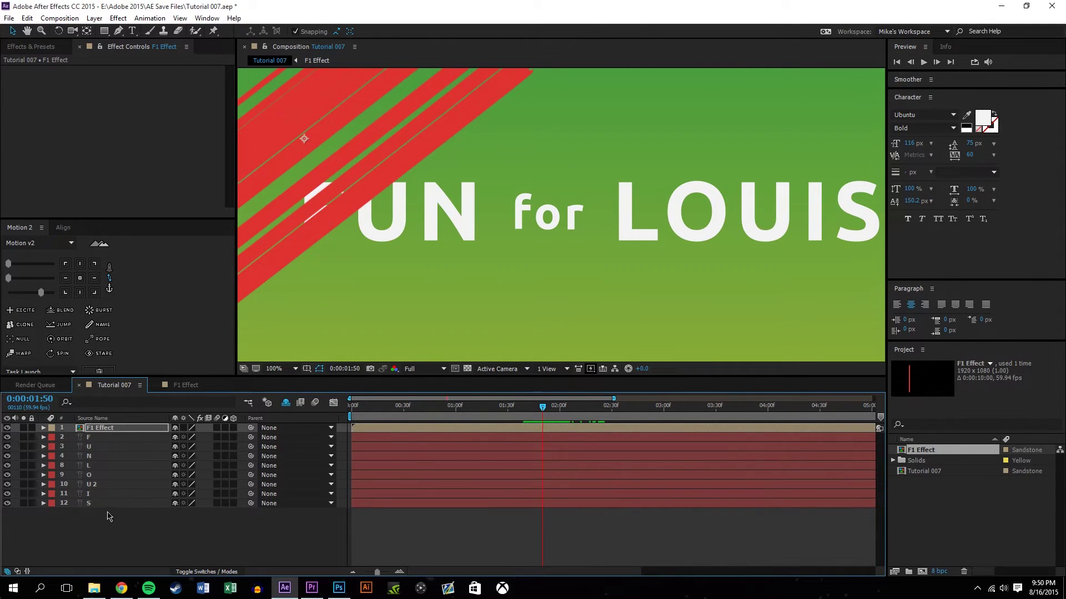
{"action": "key", "text": "ctrl+z"}
{"action": "key", "text": "ctrl+z"}
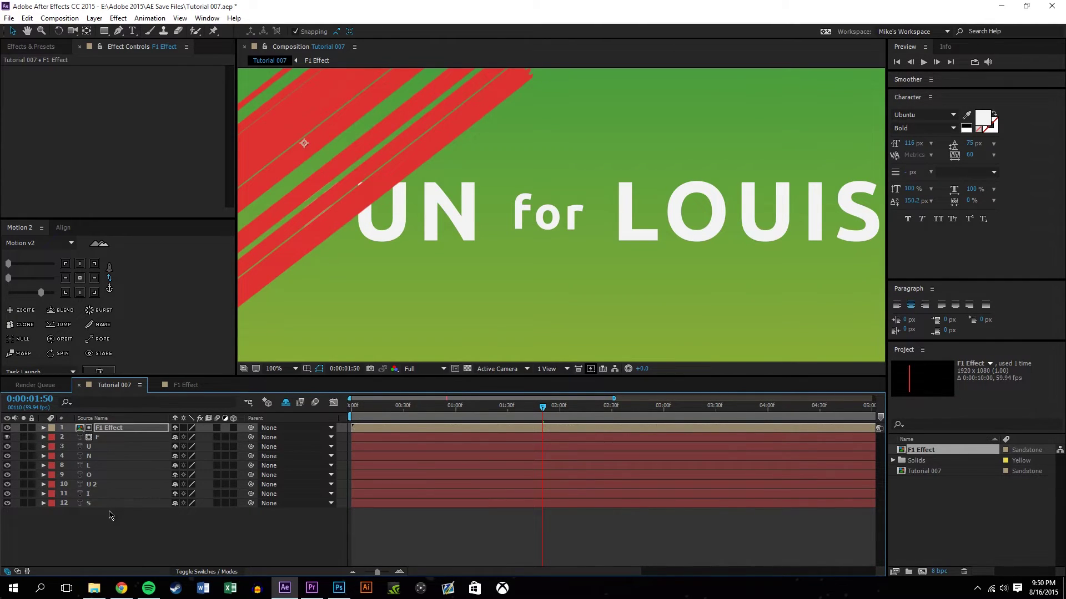
{"action": "key", "text": "ctrl+z"}
{"action": "key", "text": "ctrl+z"}
{"action": "key", "text": "ctrl+z"}
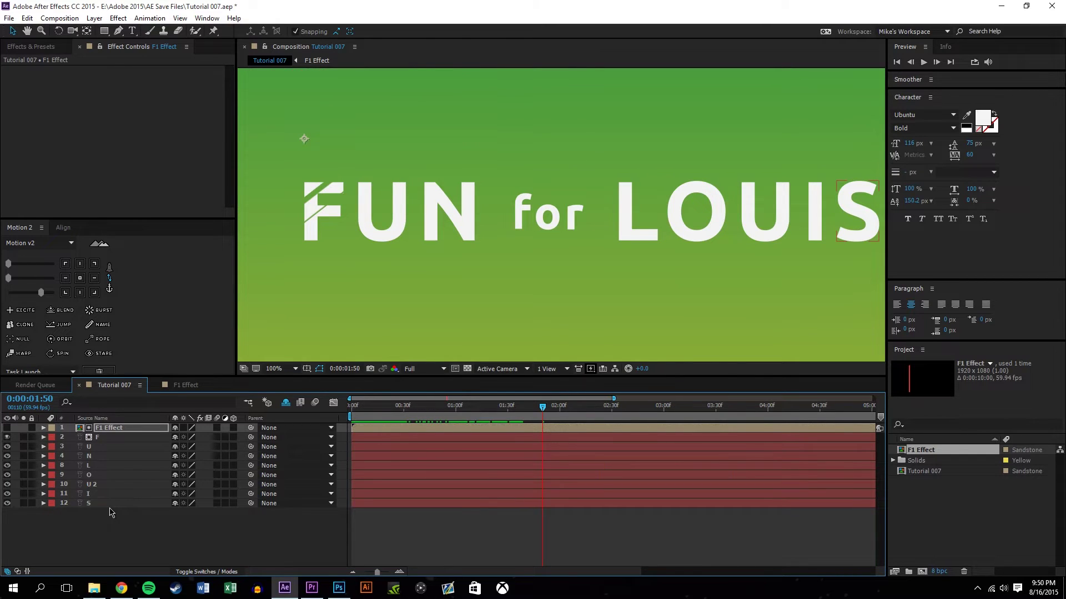
Pre-compose the F1 Effect and F layers into a new composition named F1
{"action": "left_click", "coordinate": [104, 439]}
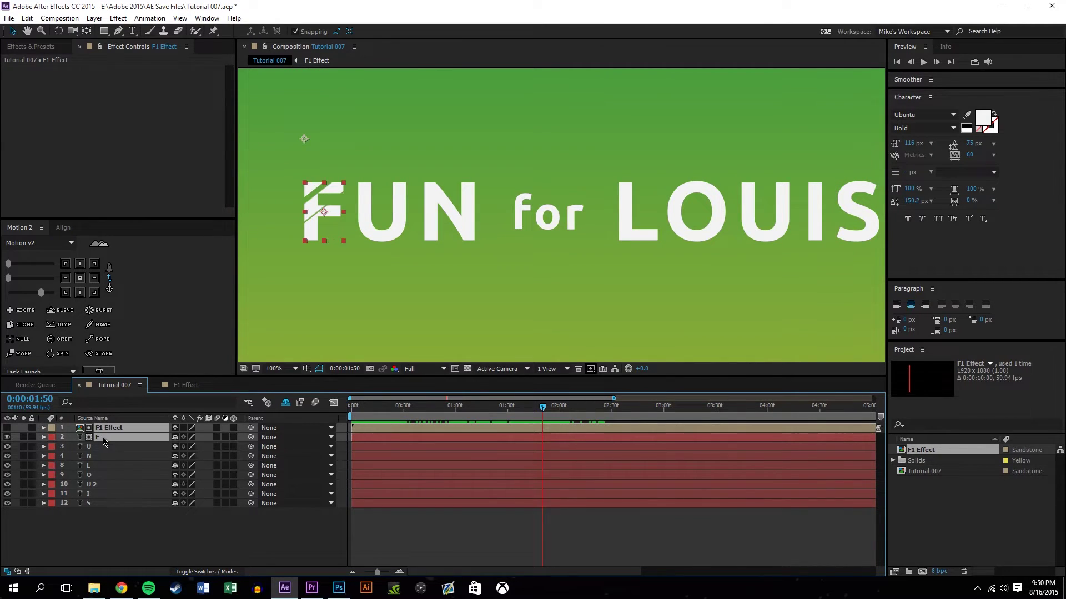
{"action": "key", "text": "ctrl+shift+c"}
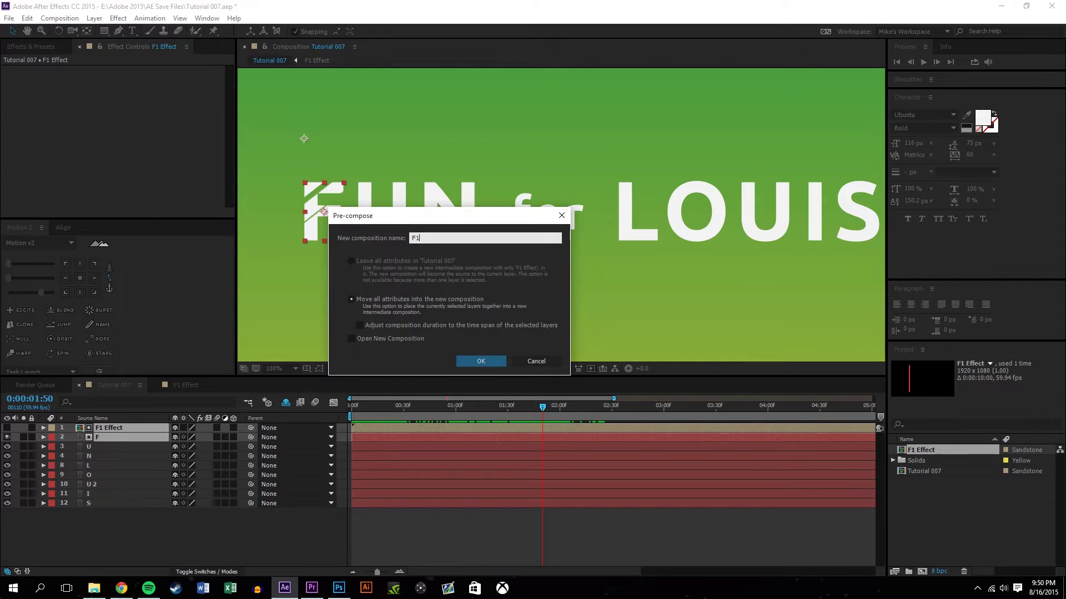
{"action": "type", "text": "F1"}
{"action": "key", "text": "Return"}
Mark the F1 layer as shy and scrub through the title's timeline
{"action": "left_click", "coordinate": [211, 528]}
{"action": "left_click", "coordinate": [183, 428]}
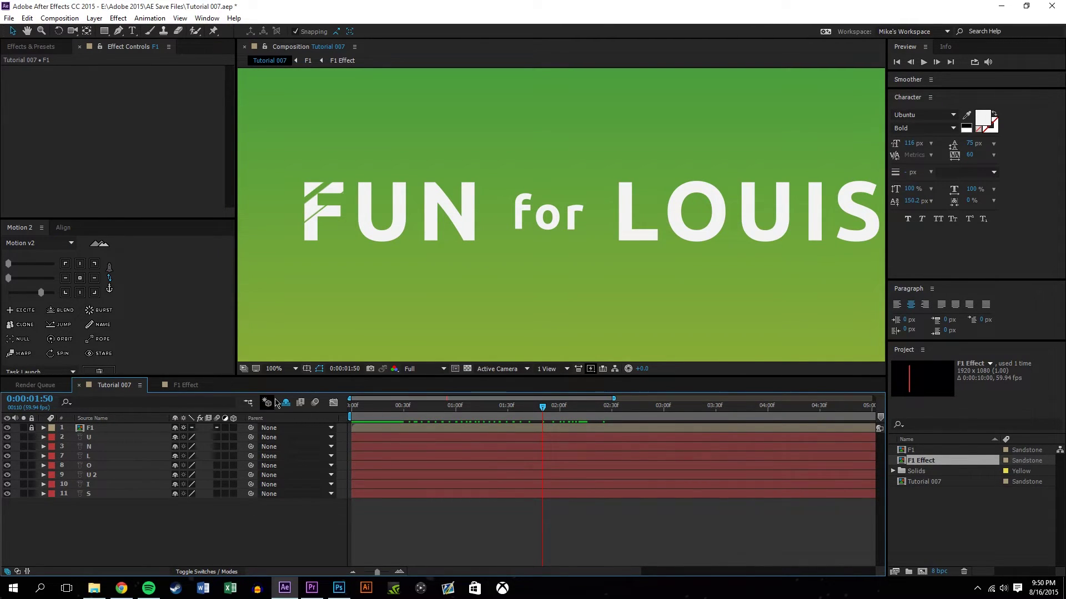
{"action": "left_click", "coordinate": [175, 428]}
{"action": "left_click_drag", "start_coordinate": [481, 418], "coordinate": [607, 400]}
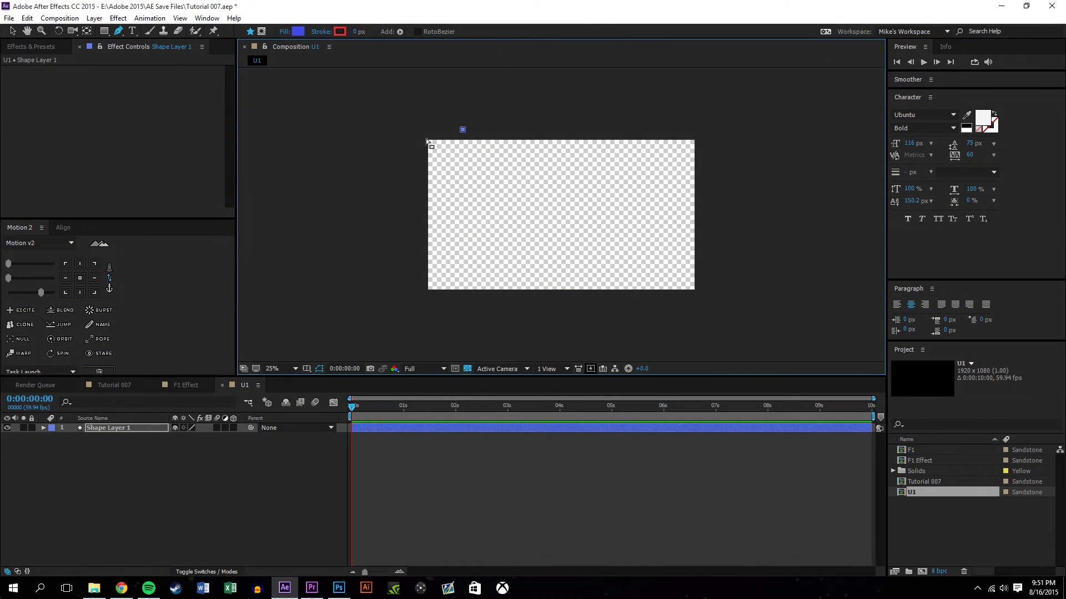
Undo the stray path start and draw a closed shape with a jagged lower edge across the top of the U1 composition with the Pen tool
{"action": "key", "text": "ctrl+z"}
{"action": "key", "text": "ctrl+z"}
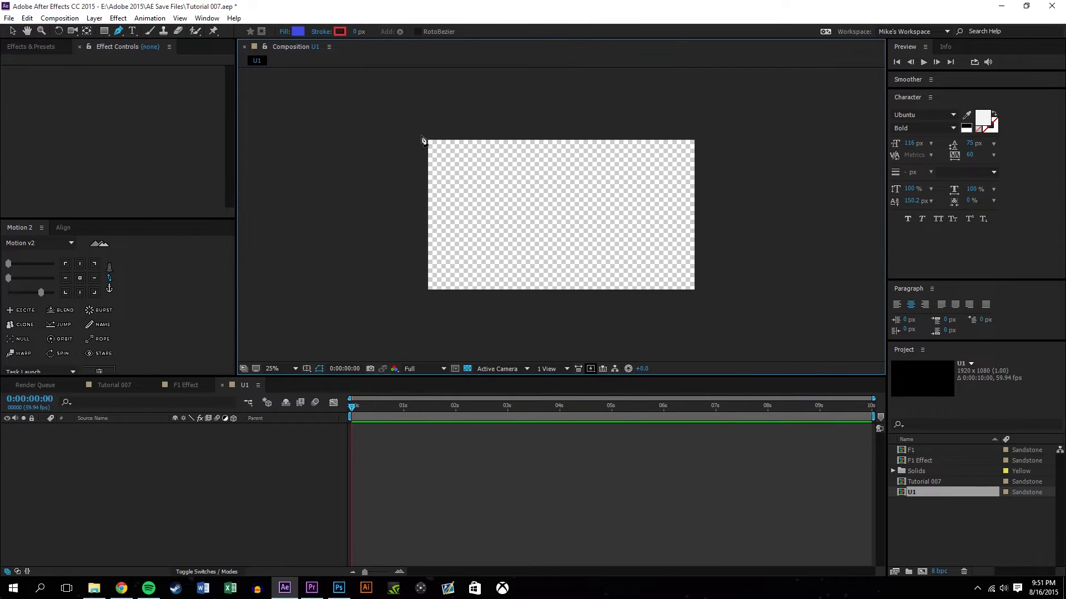
{"action": "left_click", "coordinate": [420, 135]}
{"action": "left_click", "coordinate": [443, 164]}
{"action": "left_click", "coordinate": [461, 155]}
{"action": "left_click", "coordinate": [495, 205]}
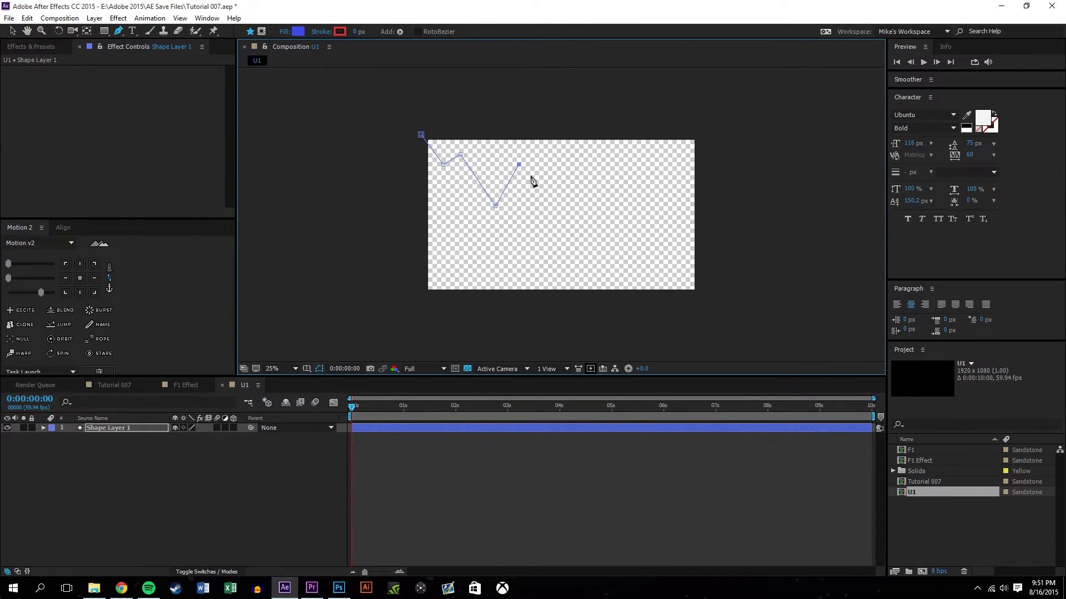
{"action": "left_click", "coordinate": [632, 188]}
{"action": "left_click", "coordinate": [655, 153]}
{"action": "left_click", "coordinate": [680, 196]}
{"action": "left_click", "coordinate": [718, 163]}
{"action": "left_click", "coordinate": [714, 117]}
{"action": "left_click", "coordinate": [472, 93]}
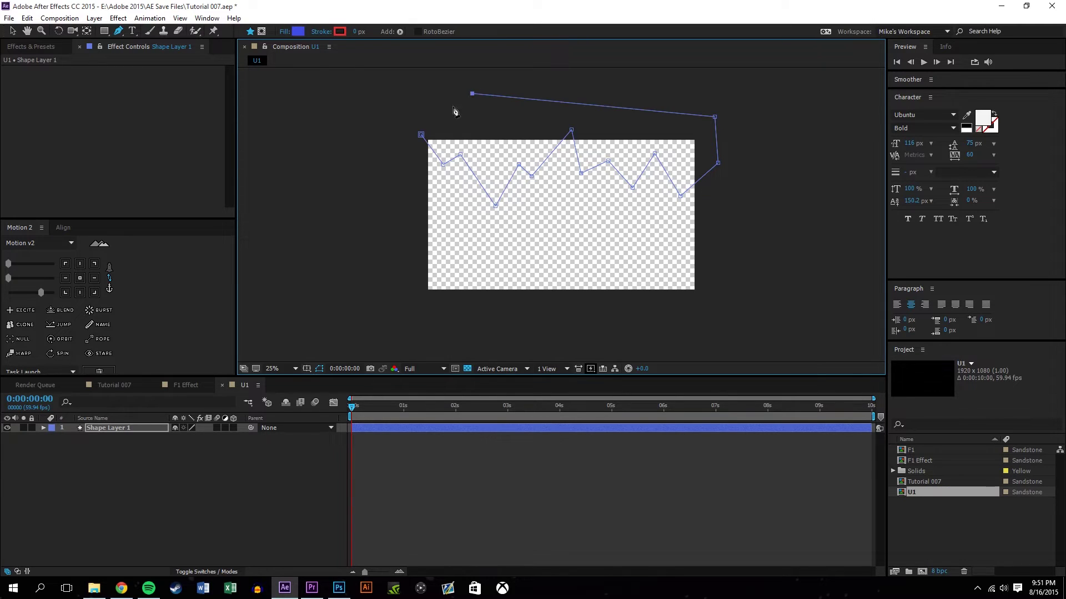
{"action": "left_click", "coordinate": [421, 135]}
{"action": "left_click", "coordinate": [12, 31]}
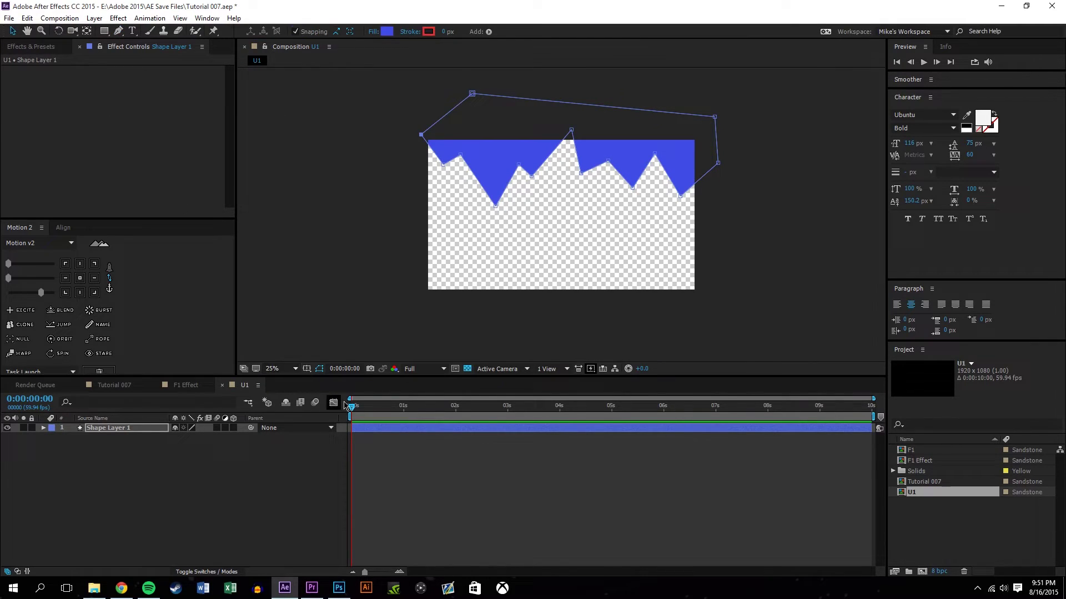
Add a Path keyframe to Shape Layer 1's Path 1 at 0:00:00:00
{"action": "left_click", "coordinate": [103, 441]}
{"action": "left_click", "coordinate": [103, 429]}
{"action": "left_click", "coordinate": [47, 428]}
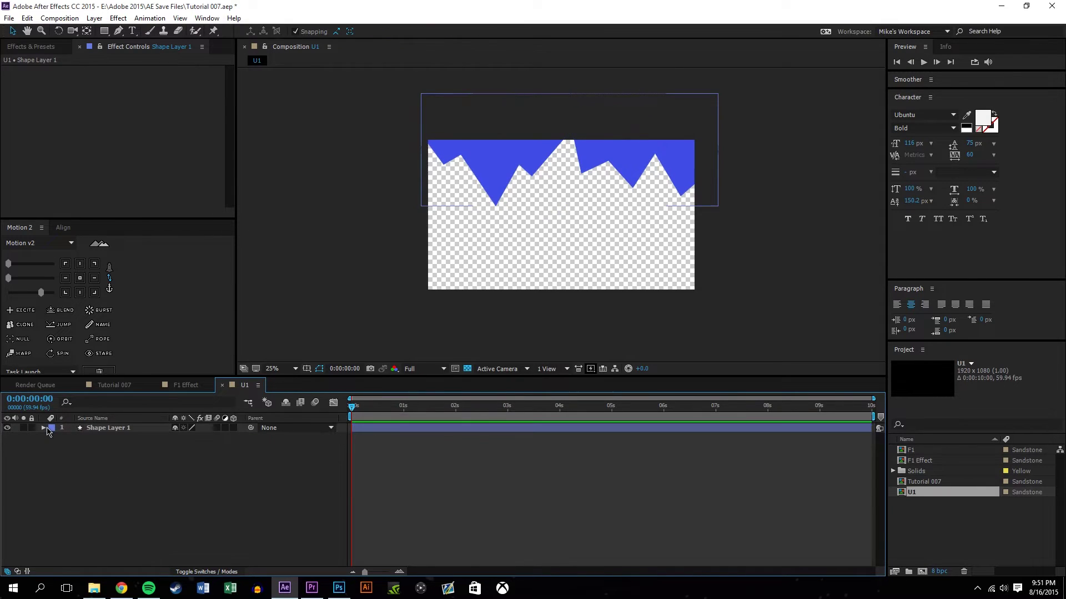
{"action": "left_click", "coordinate": [43, 428]}
{"action": "left_click", "coordinate": [53, 437]}
{"action": "left_click", "coordinate": [62, 447]}
{"action": "left_click", "coordinate": [72, 456]}
{"action": "left_click", "coordinate": [90, 466]}
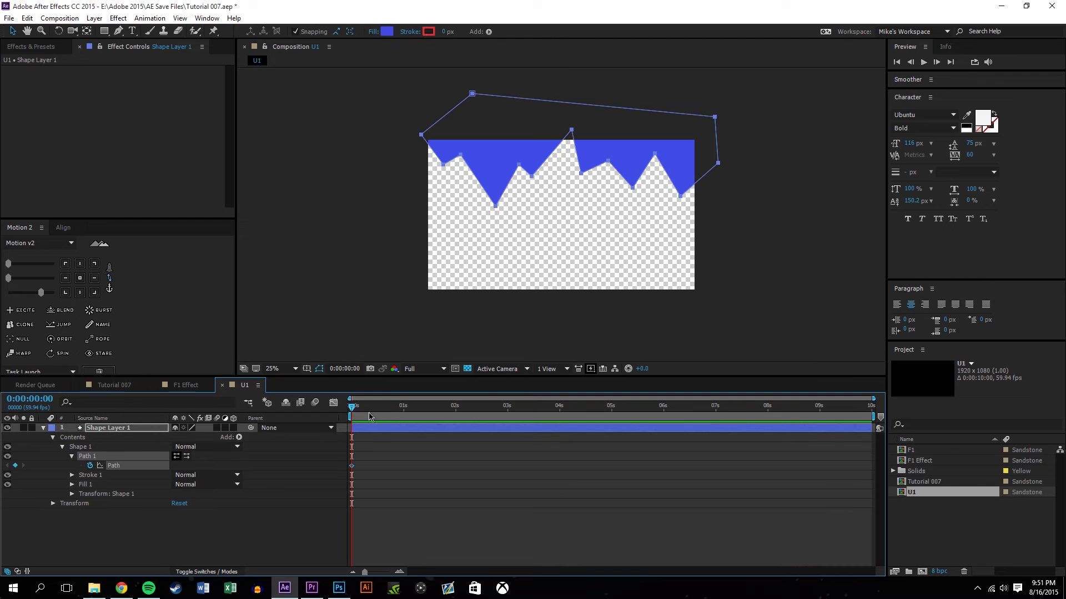
At 0:00:00:44, move the inner points of the shape's jagged lower edge down toward the bottom of the U1 composition
{"action": "left_click_drag", "start_coordinate": [381, 412], "coordinate": [380, 417]}
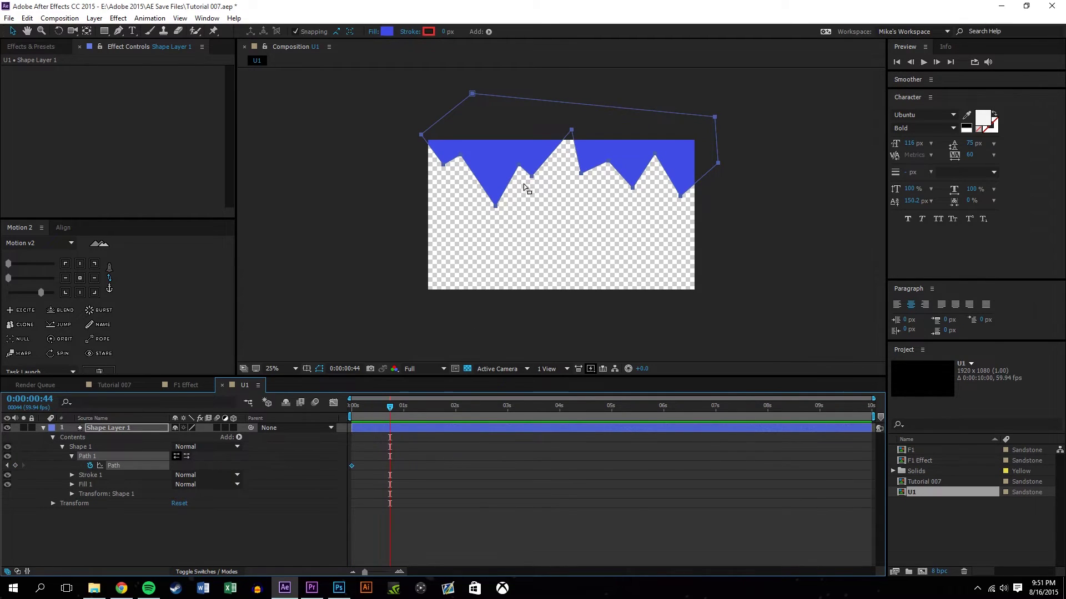
{"action": "left_click", "coordinate": [503, 177]}
{"action": "left_click_drag", "start_coordinate": [459, 159], "coordinate": [457, 265]}
{"action": "left_click_drag", "start_coordinate": [494, 210], "coordinate": [460, 290]}
{"action": "left_click_drag", "start_coordinate": [517, 166], "coordinate": [510, 282]}
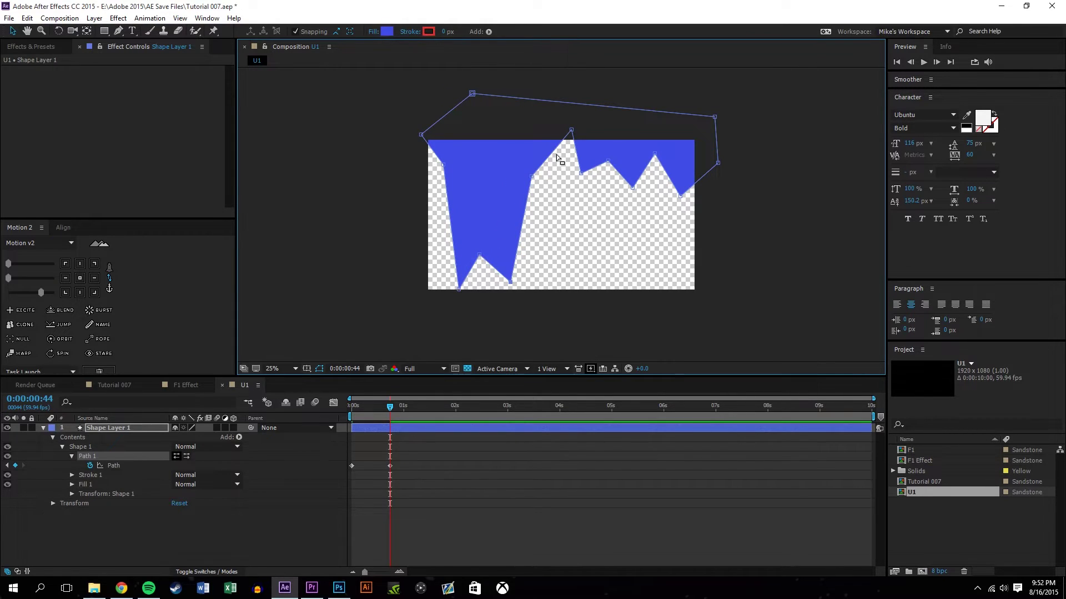
{"action": "left_click_drag", "start_coordinate": [572, 132], "coordinate": [571, 261]}
{"action": "left_click_drag", "start_coordinate": [532, 176], "coordinate": [547, 251]}
{"action": "left_click_drag", "start_coordinate": [607, 163], "coordinate": [636, 291]}
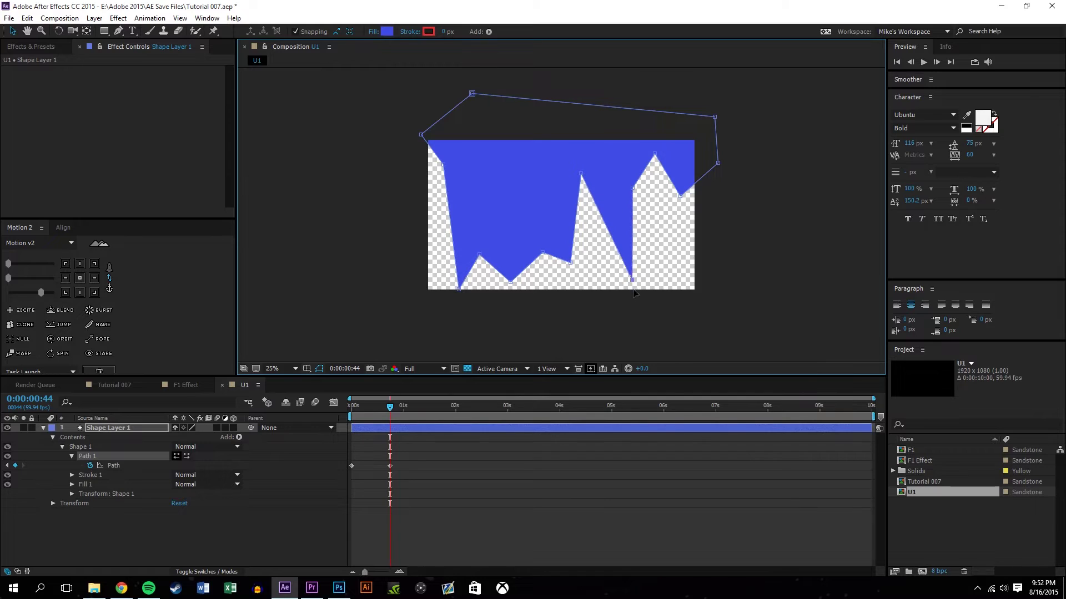
{"action": "left_click_drag", "start_coordinate": [580, 177], "coordinate": [593, 305]}
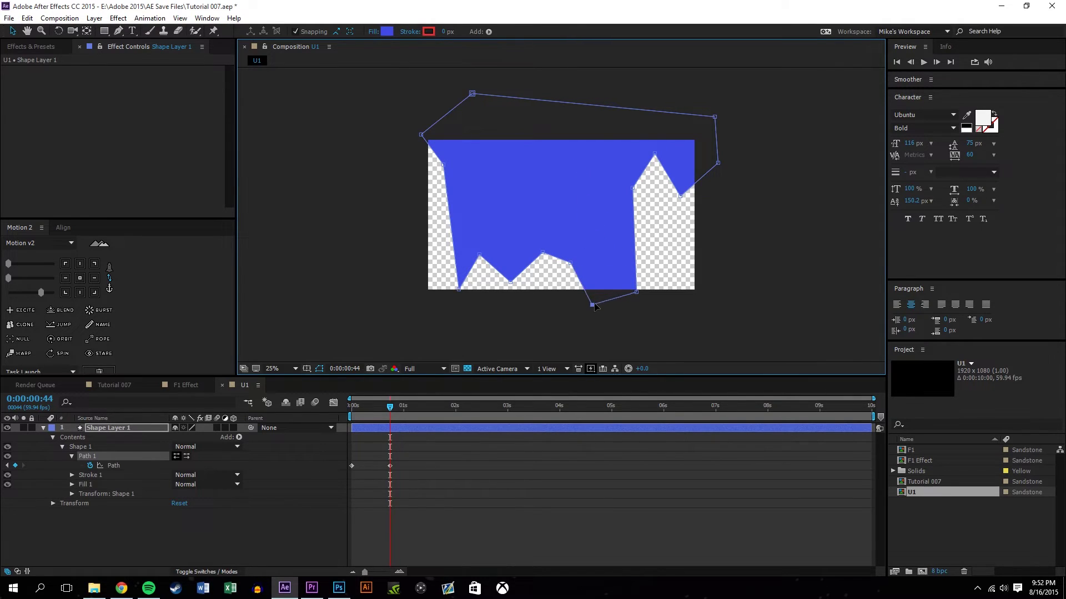
{"action": "left_click_drag", "start_coordinate": [654, 155], "coordinate": [665, 264]}
{"action": "left_click_drag", "start_coordinate": [634, 189], "coordinate": [648, 267]}
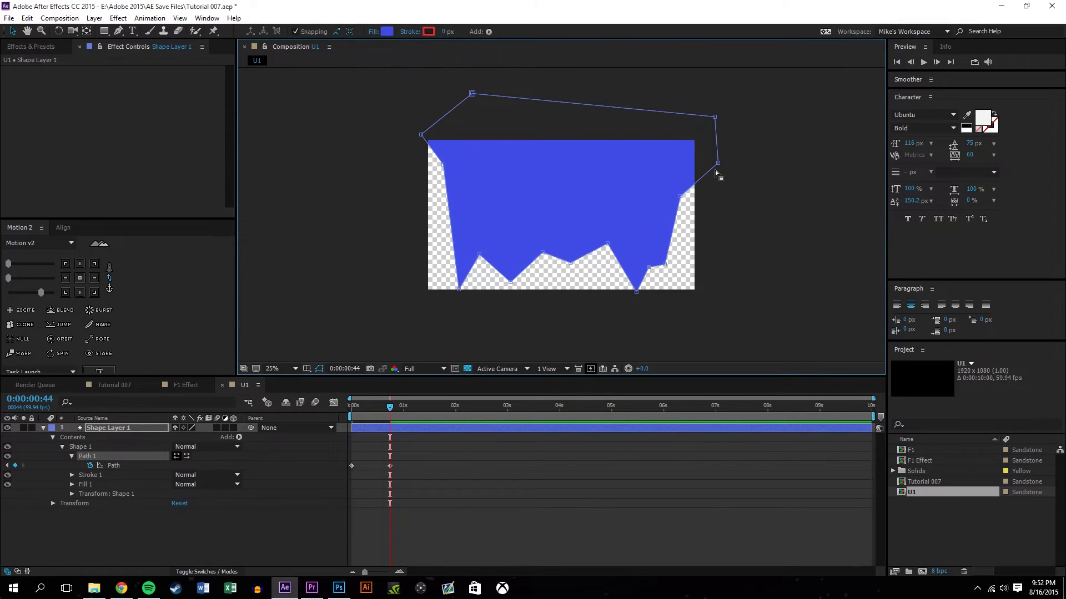
Move the shape's outer left and right points outward and down so it covers the full width of the U1 composition
{"action": "left_click_drag", "start_coordinate": [719, 163], "coordinate": [738, 304]}
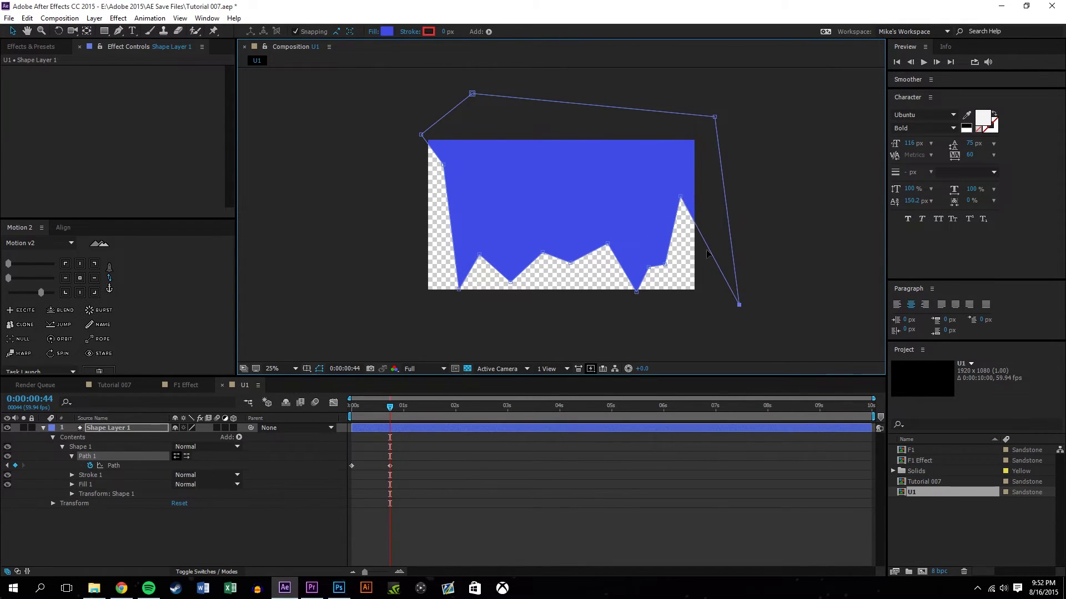
{"action": "left_click_drag", "start_coordinate": [681, 197], "coordinate": [692, 269]}
{"action": "left_click_drag", "start_coordinate": [421, 135], "coordinate": [411, 272]}
{"action": "left_click_drag", "start_coordinate": [472, 94], "coordinate": [379, 91]}
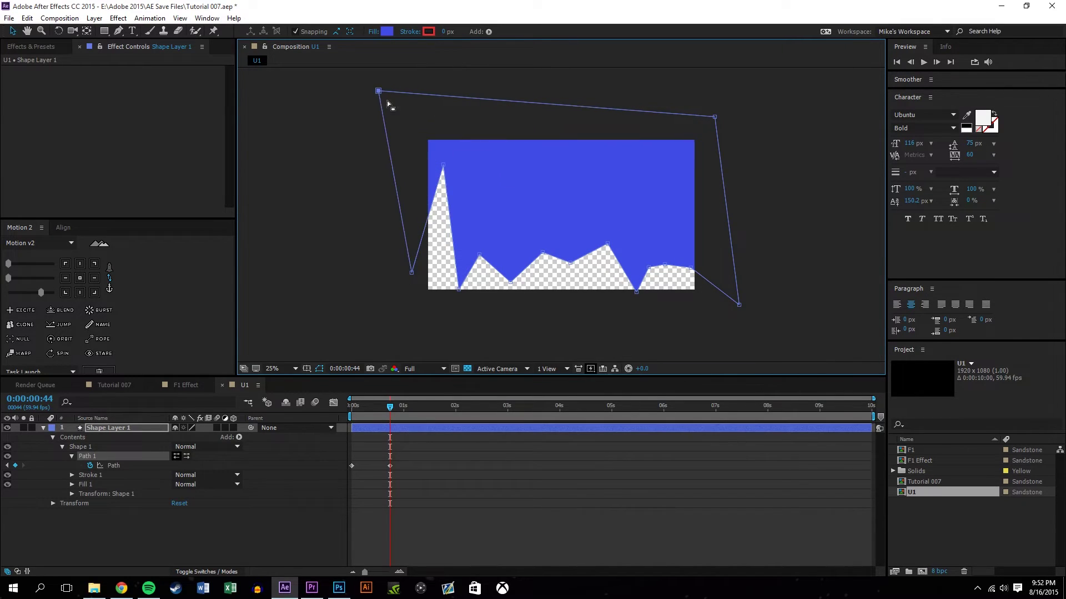
{"action": "left_click_drag", "start_coordinate": [443, 165], "coordinate": [441, 240]}
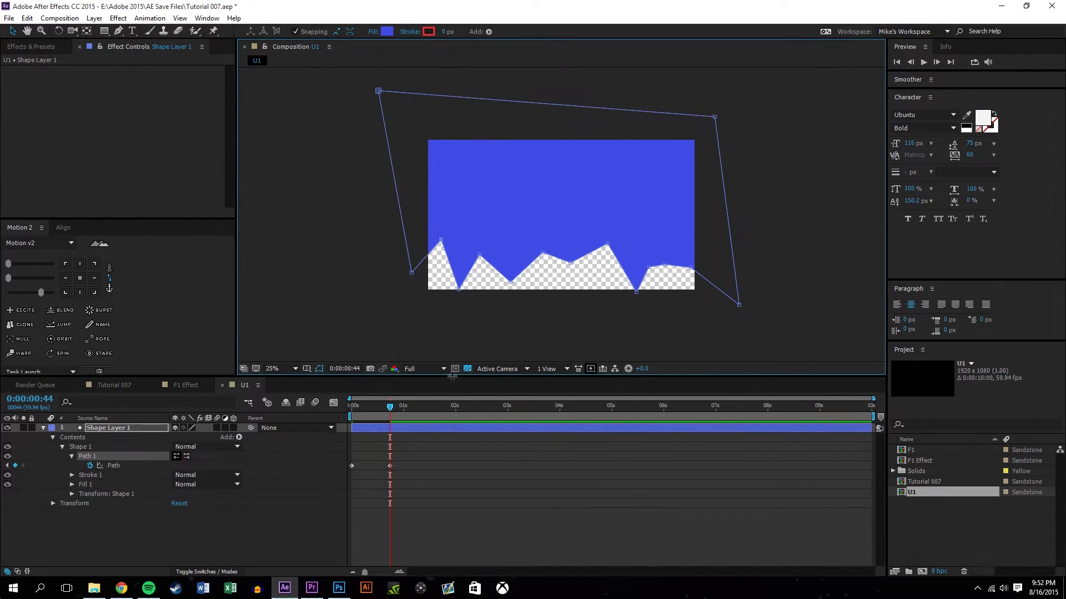
Apply Easy Ease to both Path keyframes of Shape Layer 1
{"action": "mouse_move", "coordinate": [391, 411]}
{"action": "left_mouse_down"}
{"action": "mouse_move", "coordinate": [338, 412]}
{"action": "mouse_move", "coordinate": [395, 395]}
{"action": "left_mouse_up"}
{"action": "left_click_drag", "start_coordinate": [411, 482], "coordinate": [341, 455]}
{"action": "key", "text": "F9"}
{"action": "left_click", "coordinate": [410, 454]}
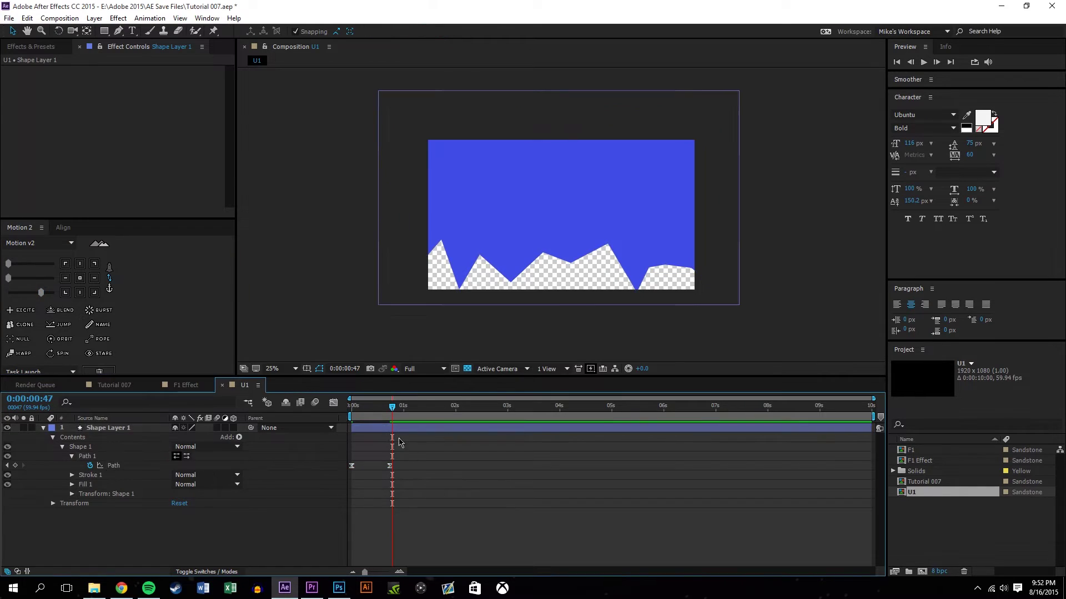
Preview the path animation from the start of the U1 composition
{"action": "key", "text": "Home"}
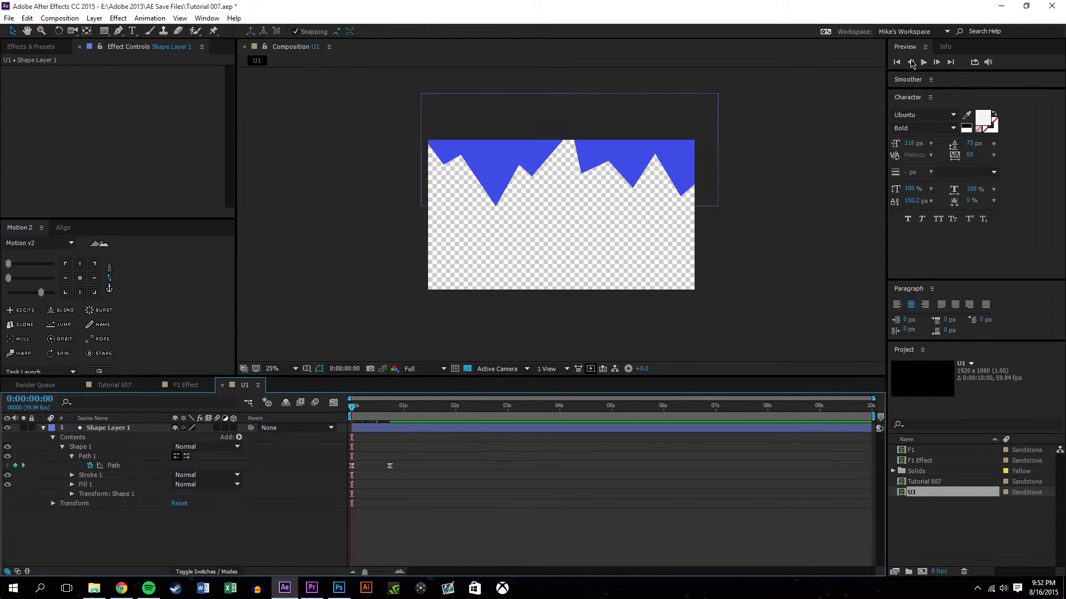
{"action": "left_click", "coordinate": [923, 62]}
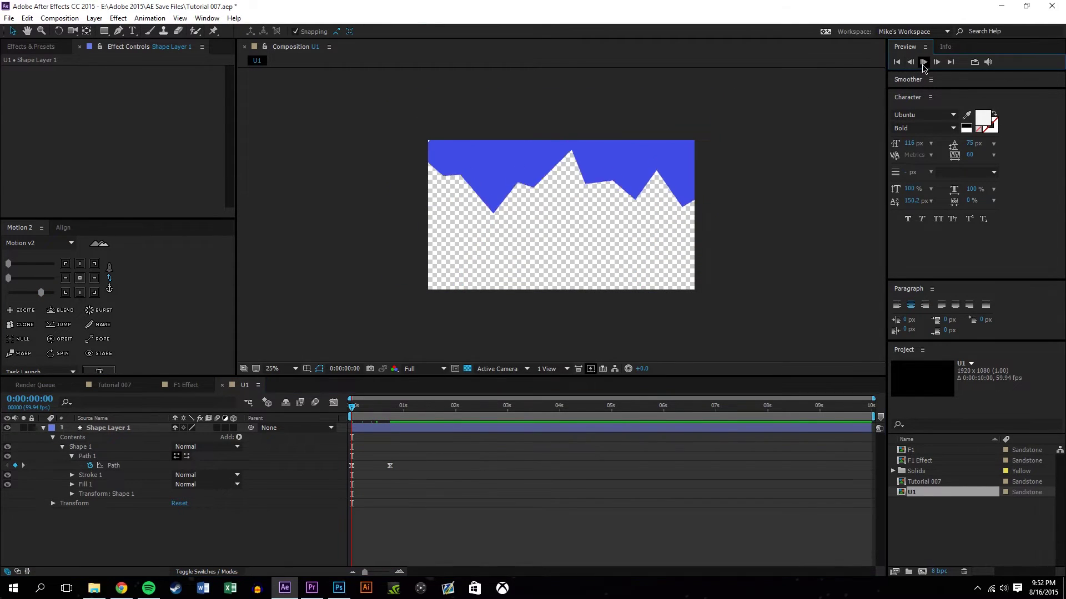
{"action": "key", "text": "space"}
{"action": "key", "text": "space"}
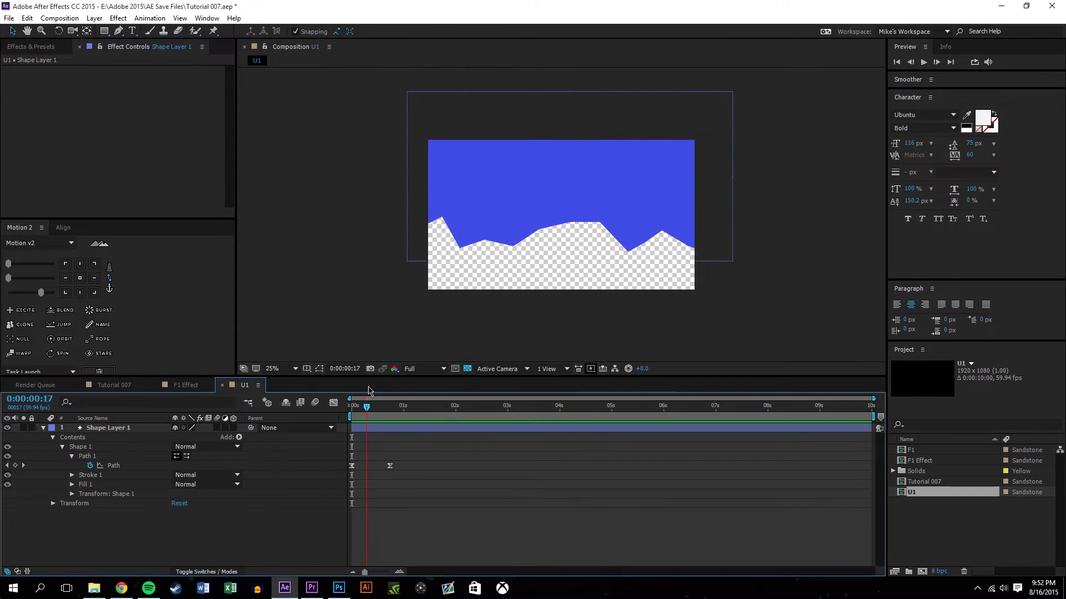
{"action": "key", "text": "space"}
{"action": "mouse_move", "coordinate": [348, 397]}
{"action": "left_mouse_down"}
{"action": "mouse_move", "coordinate": [392, 397]}
{"action": "mouse_move", "coordinate": [338, 397]}
{"action": "left_mouse_up"}
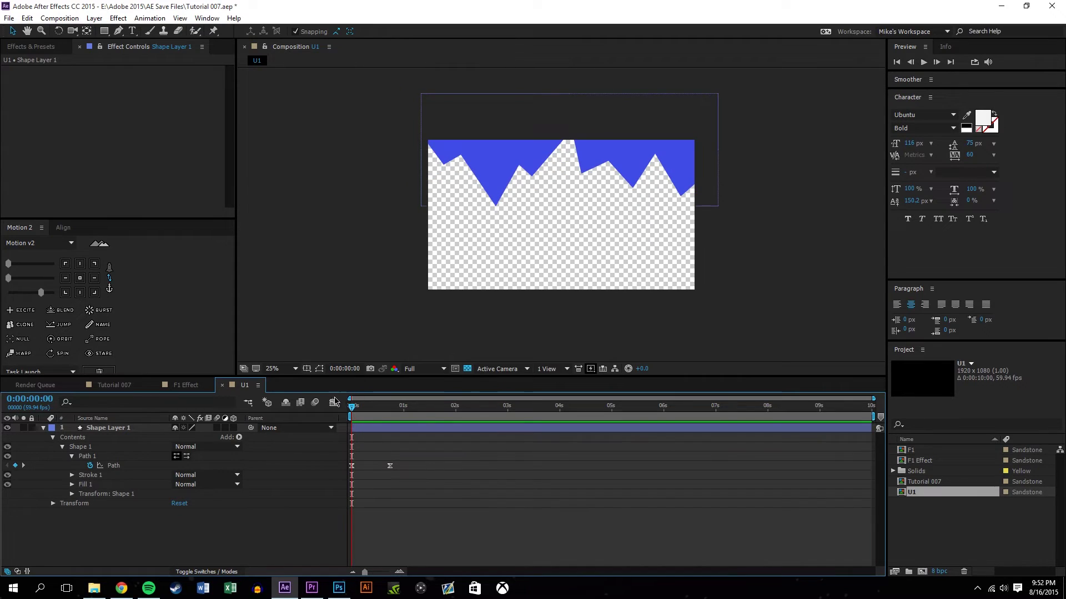
Add the U1 composition as the top layer of the Tutorial 007 composition
{"action": "left_click", "coordinate": [180, 385]}
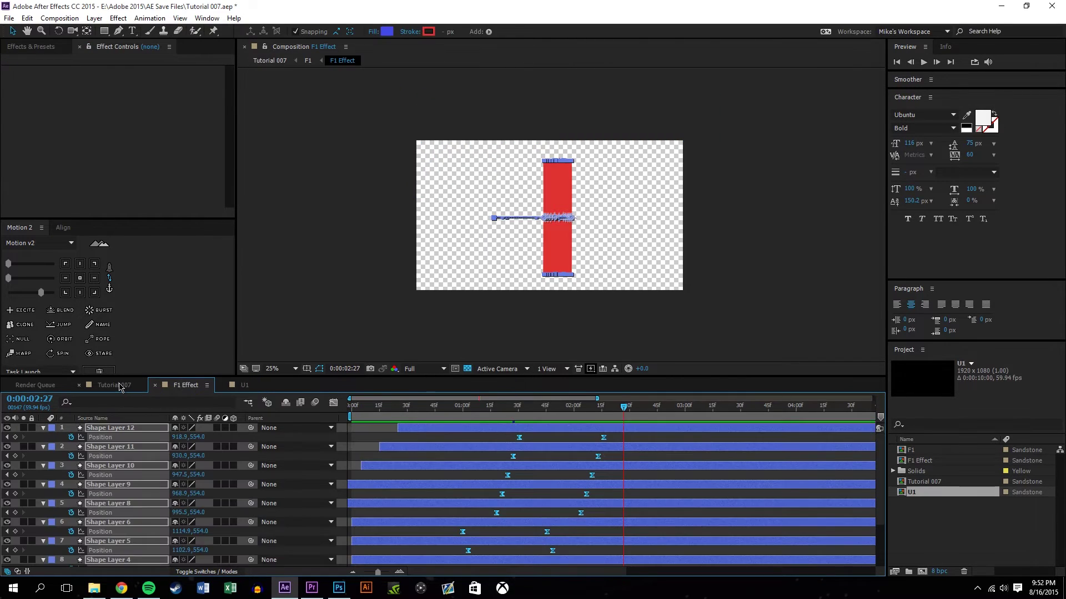
{"action": "left_click", "coordinate": [115, 385]}
{"action": "left_click", "coordinate": [965, 534]}
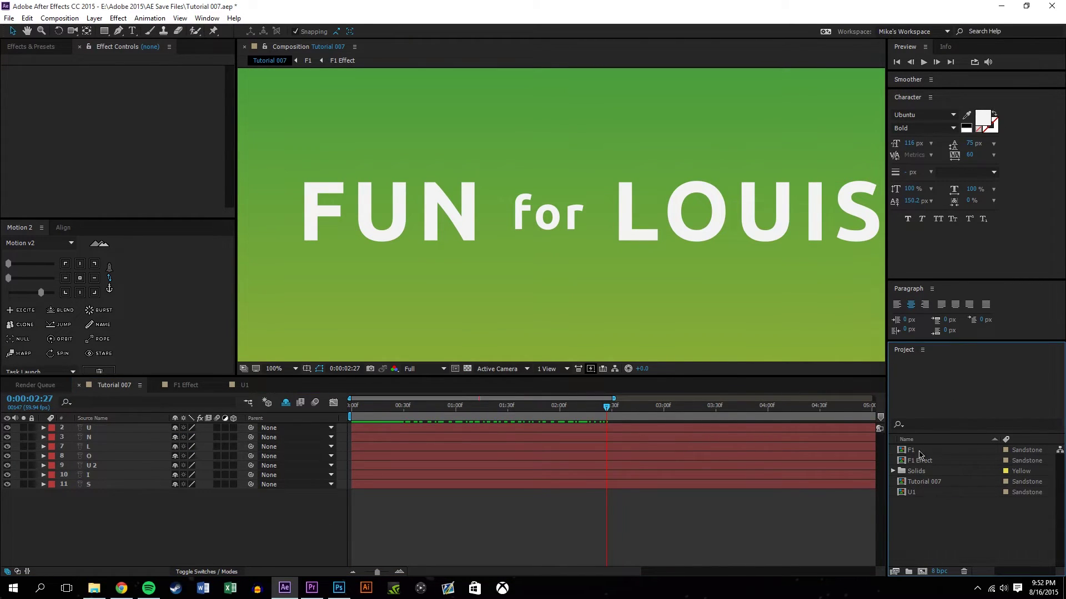
{"action": "left_click_drag", "start_coordinate": [916, 487], "coordinate": [566, 212]}
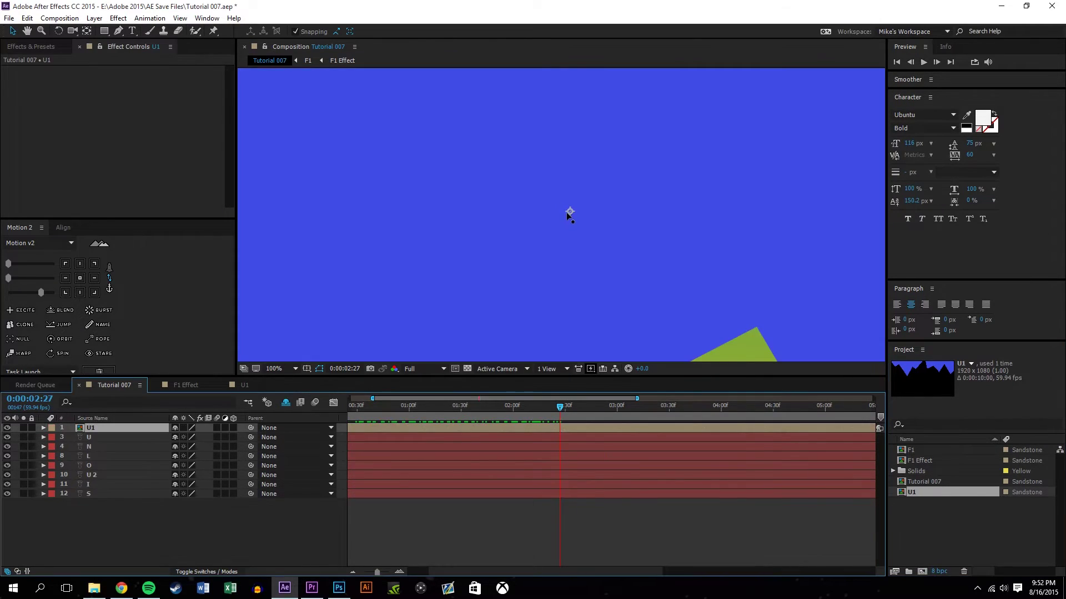
Scale the U1 layer to 10.2% and place it above the word FUN
{"action": "scroll", "coordinate": [566, 212], "scroll_direction": "down", "scroll_amount": 2}
{"action": "key", "text": "s"}
{"action": "left_click_drag", "start_coordinate": [201, 437], "coordinate": [152, 438]}
{"action": "scroll", "coordinate": [499, 252], "scroll_direction": "up", "scroll_amount": 4}
{"action": "key", "text": "v"}
{"action": "left_click_drag", "start_coordinate": [648, 230], "coordinate": [461, 155]}
{"action": "left_click", "coordinate": [524, 533]}
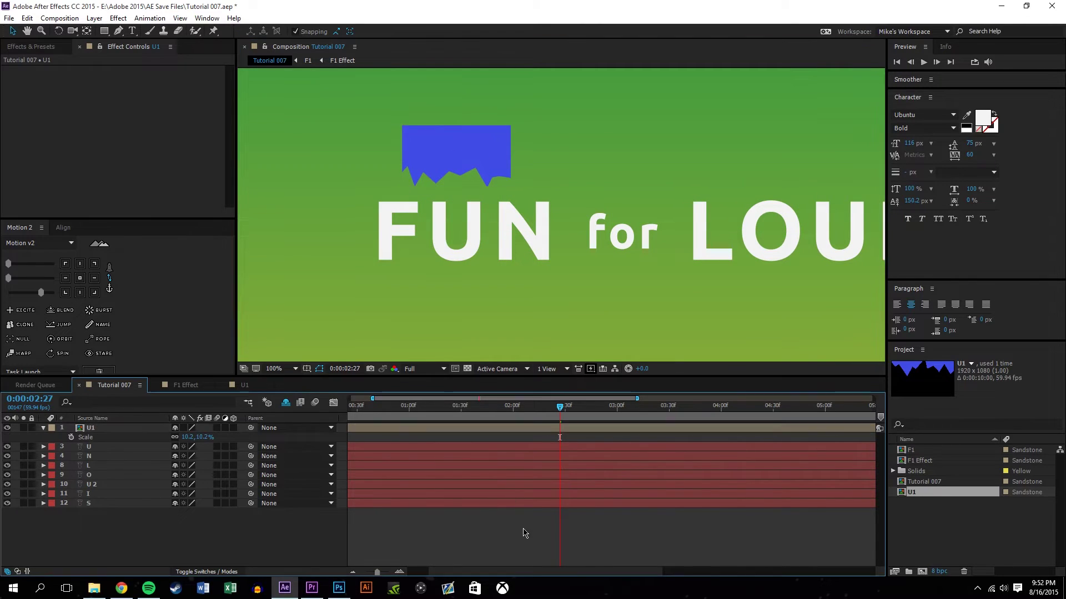
Shift the U1 layer in time so it starts at about 0:00:01:41
{"action": "left_click_drag", "start_coordinate": [561, 410], "coordinate": [544, 425]}
{"action": "left_click_drag", "start_coordinate": [407, 426], "coordinate": [582, 447]}
{"action": "left_click", "coordinate": [469, 517]}
Move the U1 layer down over the top of the letter U and set its Scale to 5.1, 10.2%
{"action": "left_click", "coordinate": [470, 144]}
{"action": "left_click_drag", "start_coordinate": [457, 145], "coordinate": [456, 185]}
{"action": "left_click", "coordinate": [530, 414]}
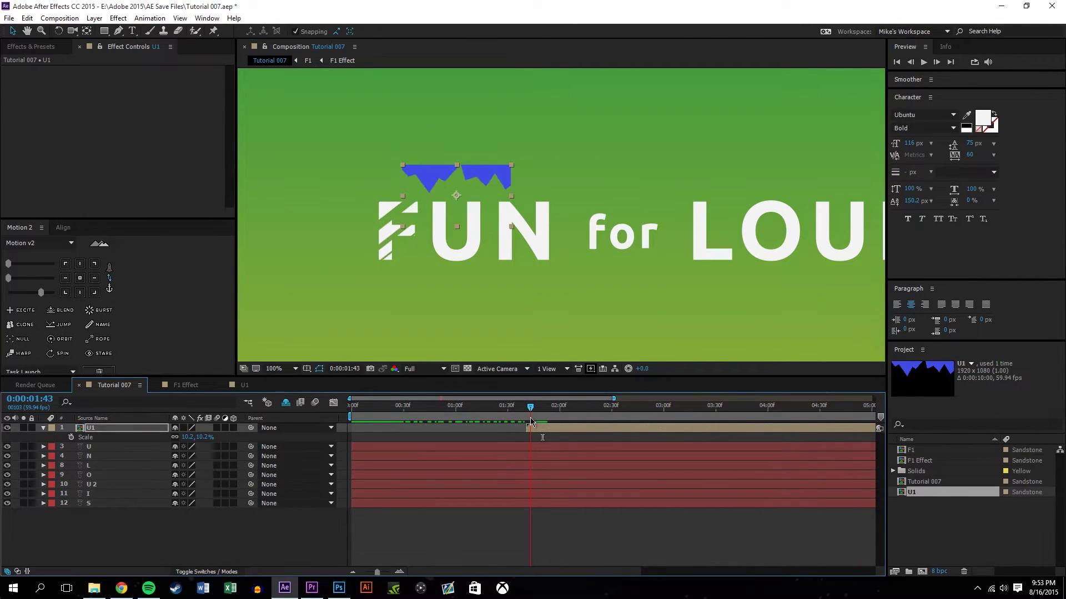
{"action": "mouse_move", "coordinate": [456, 195]}
{"action": "left_mouse_down"}
{"action": "mouse_move", "coordinate": [494, 204]}
{"action": "mouse_move", "coordinate": [456, 203]}
{"action": "left_mouse_up"}
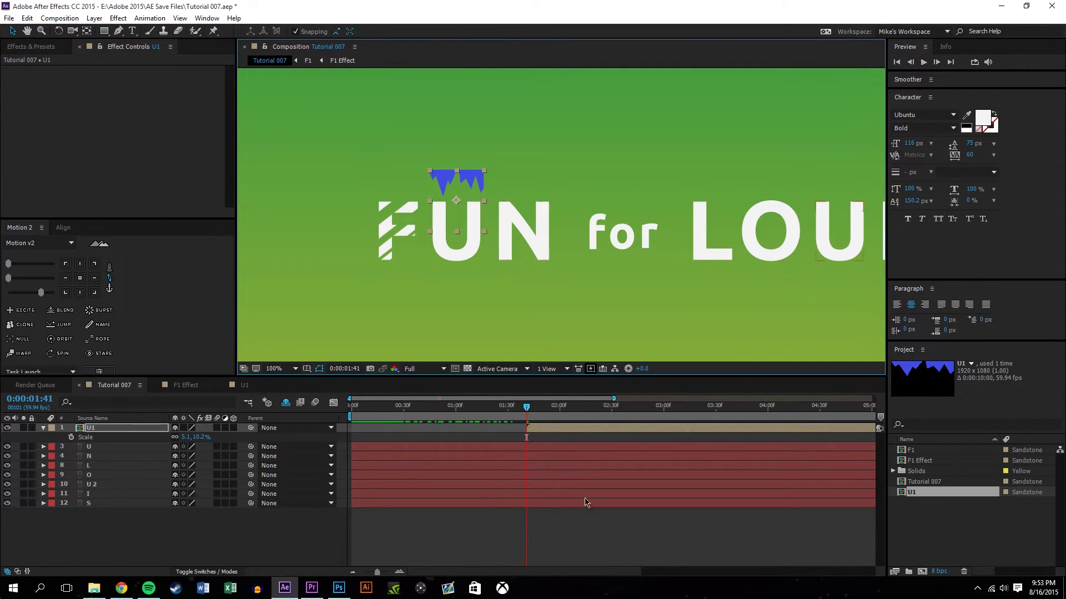
{"action": "left_click", "coordinate": [595, 544]}
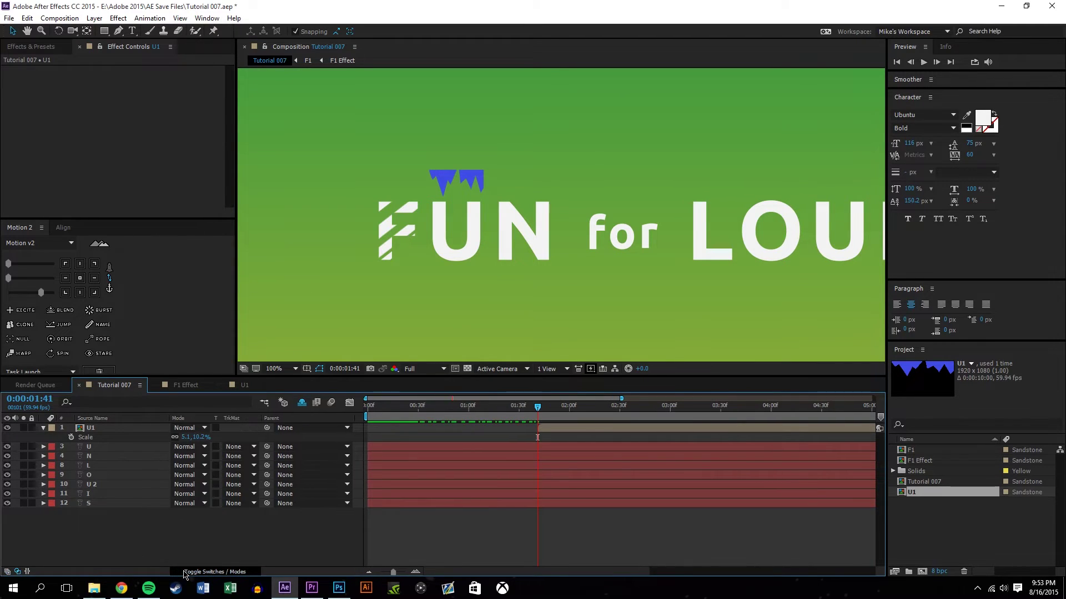
Enable Collapse Transformations for the U1 layer
{"action": "left_click", "coordinate": [184, 428]}
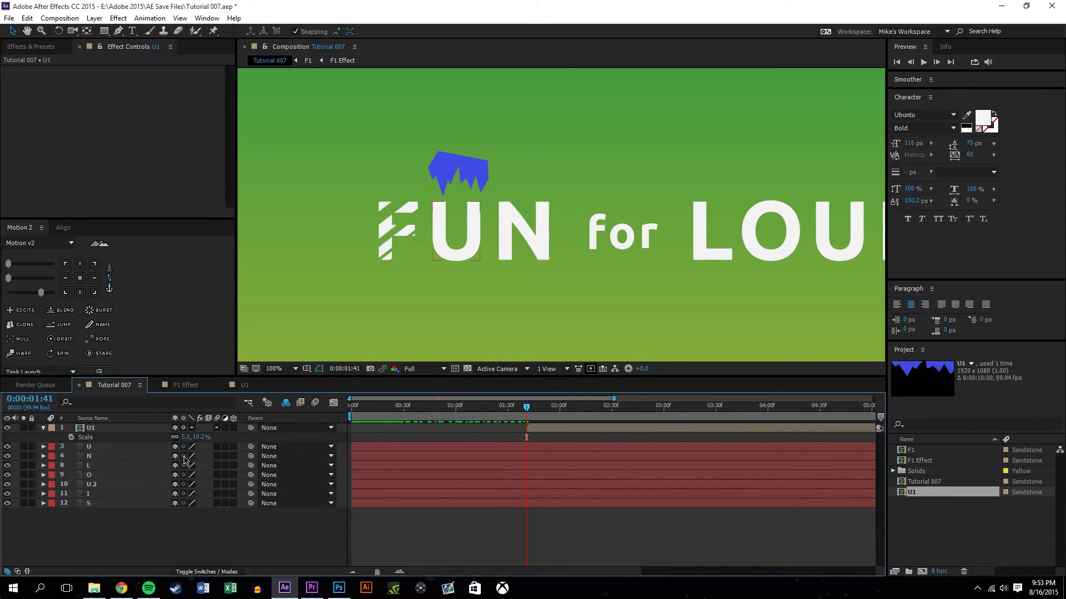
Add a Position keyframe to the U1 layer at 0:00:01:41
{"action": "left_click", "coordinate": [106, 432]}
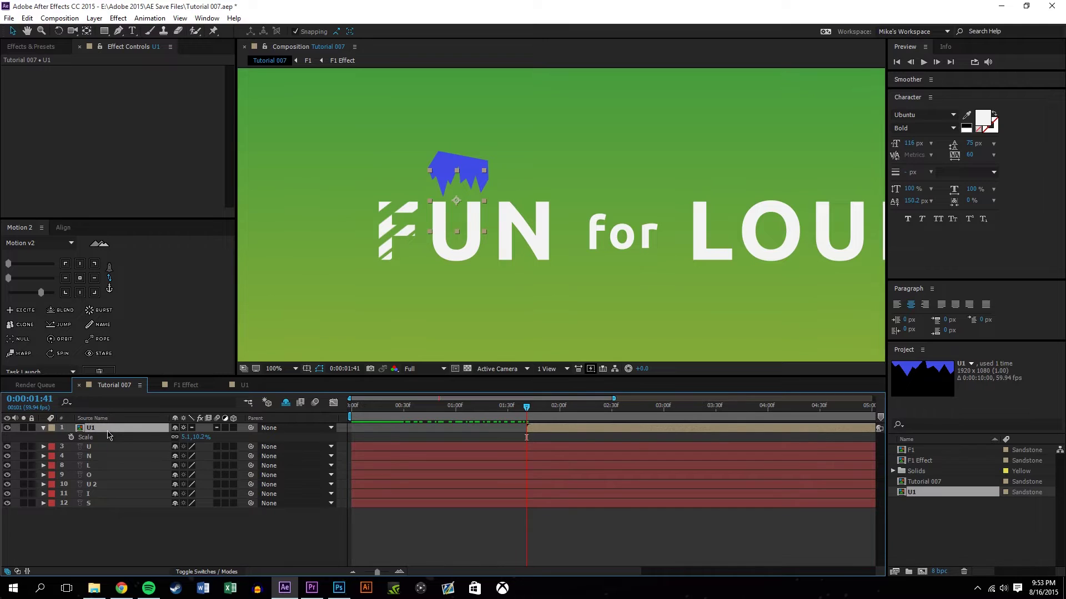
{"action": "key", "text": "p"}
{"action": "key", "text": "alt+shift+p"}
{"action": "left_click", "coordinate": [108, 437]}
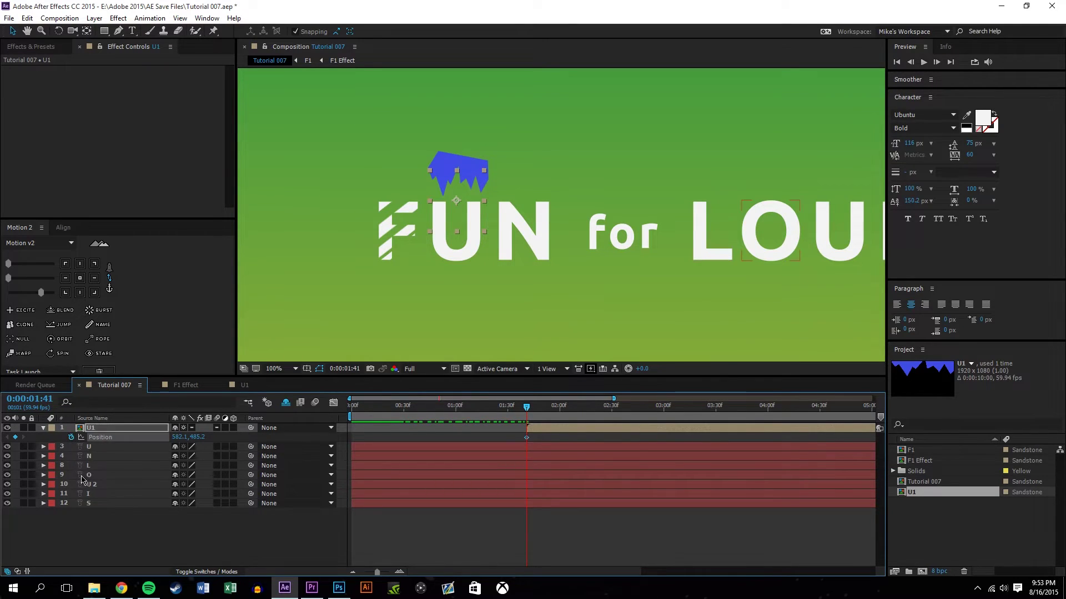
Try changing U1's vertical position at 0:00:02:23 and undo the Position change and keyframe
{"action": "left_click_drag", "start_coordinate": [526, 410], "coordinate": [590, 441]}
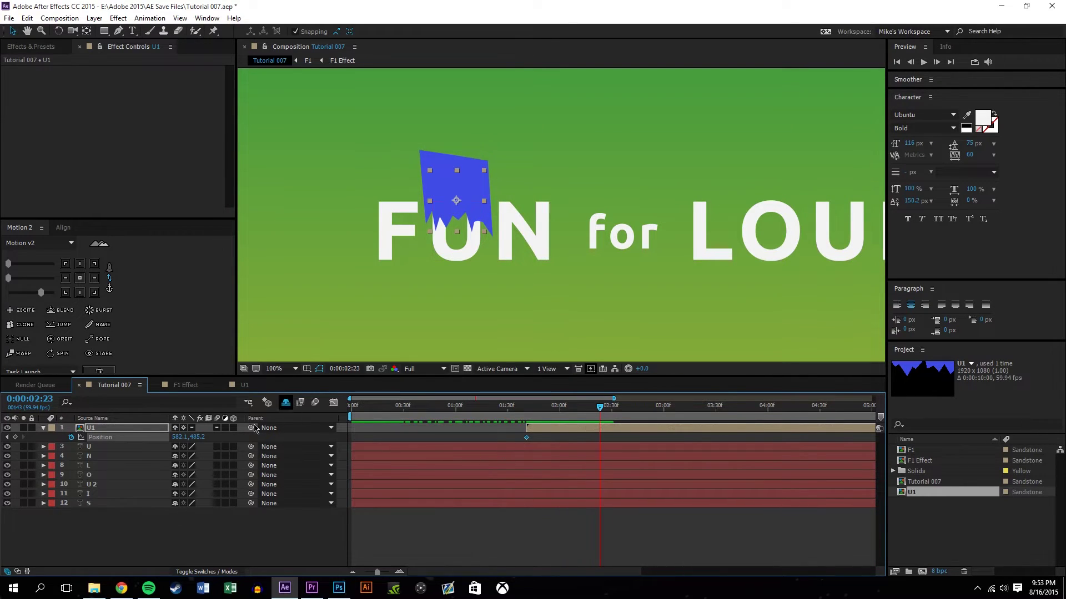
{"action": "left_click", "coordinate": [195, 437]}
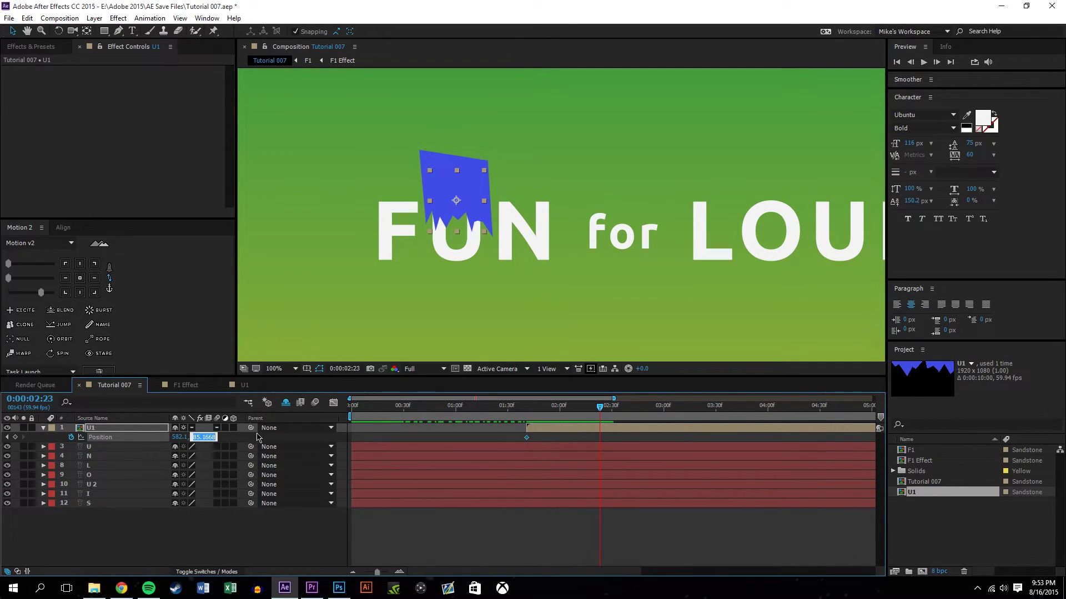
{"action": "left_click", "coordinate": [218, 509]}
{"action": "left_click_drag", "start_coordinate": [201, 438], "coordinate": [472, 467]}
{"action": "key", "text": "ctrl+z"}
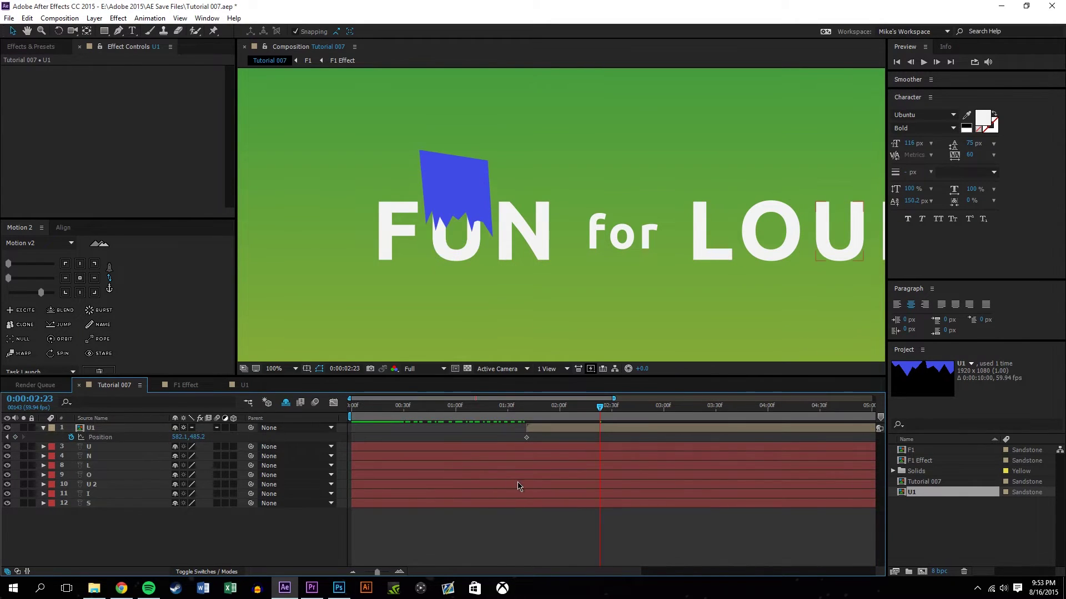
{"action": "key", "text": "ctrl+z"}
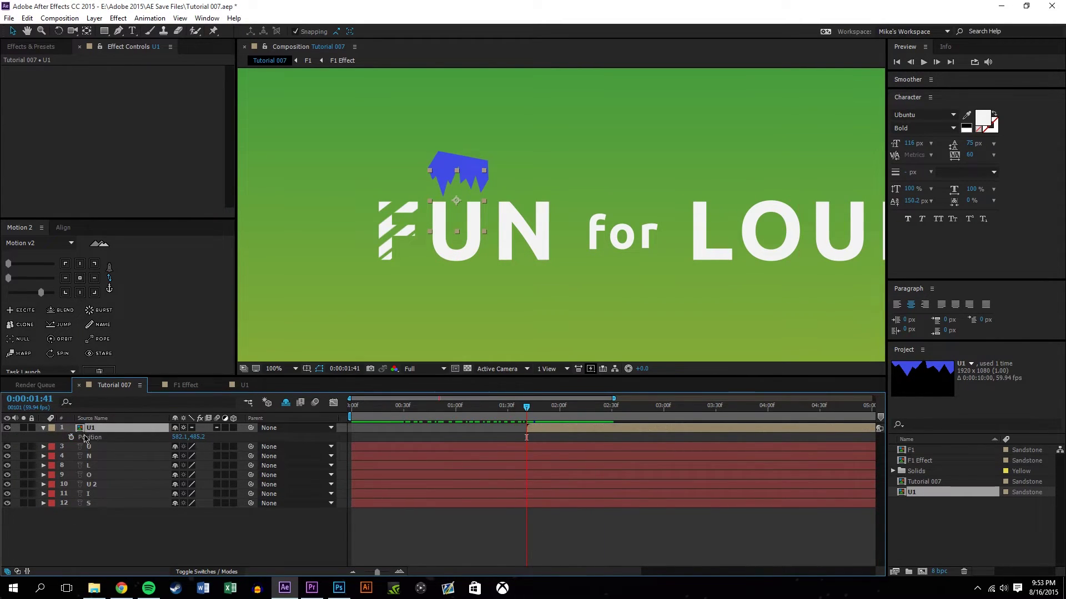
Add a Scale keyframe to the U1 layer at 0:00:01:41
{"action": "key", "text": "s"}
{"action": "key", "text": "alt+shift+s"}
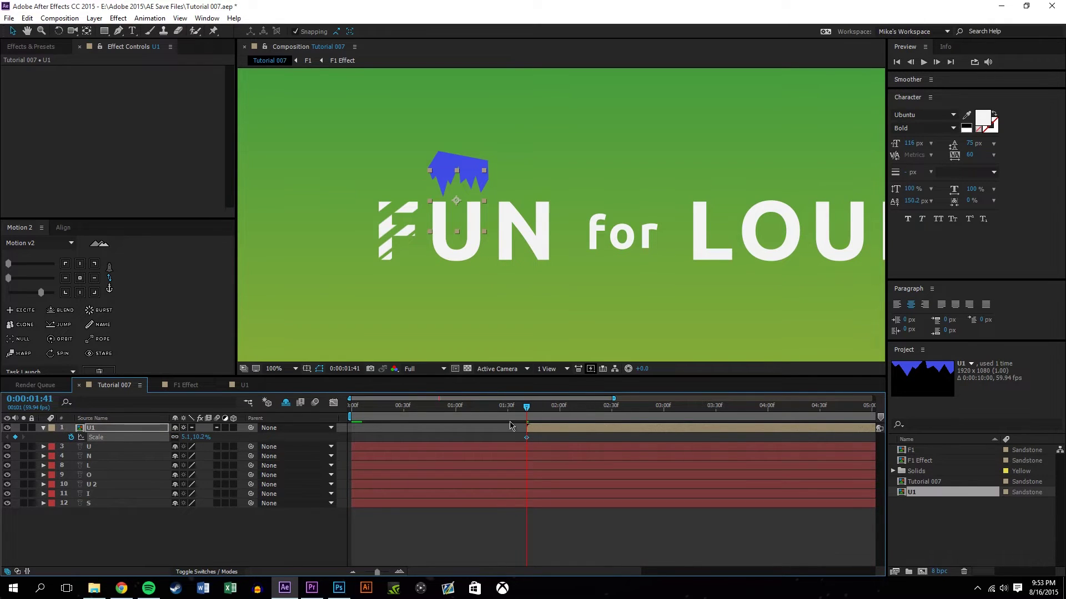
Line up the time with U1's last Path keyframe at 0:00:00:44 and return to Tutorial 007 at 0:00:02:25
{"action": "left_click", "coordinate": [235, 389]}
{"action": "left_click_drag", "start_coordinate": [355, 417], "coordinate": [389, 418]}
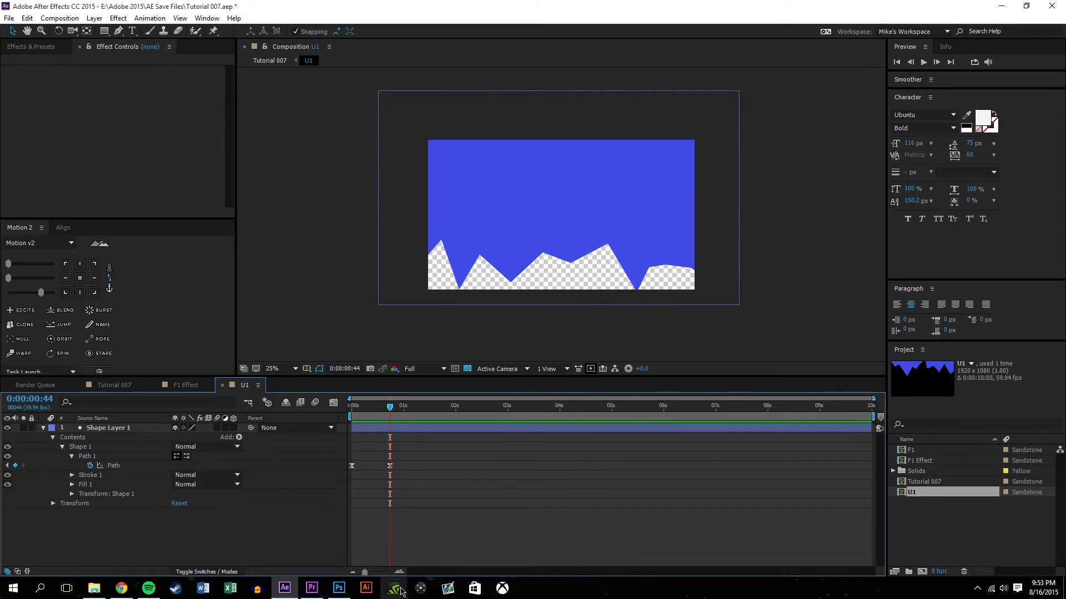
{"action": "left_click", "coordinate": [392, 572]}
{"action": "left_click", "coordinate": [353, 572]}
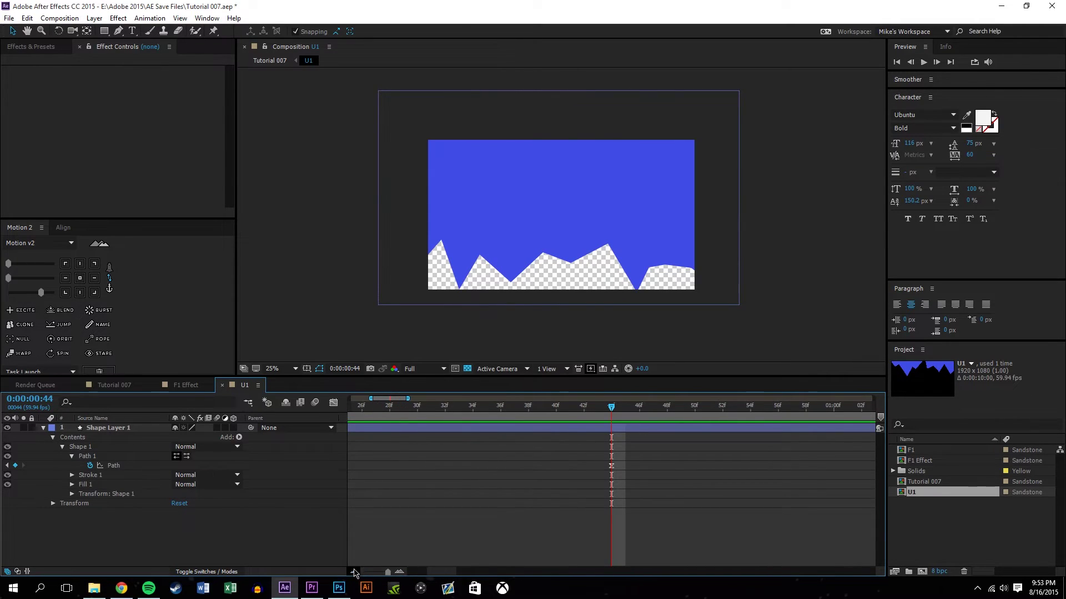
{"action": "left_click", "coordinate": [353, 573]}
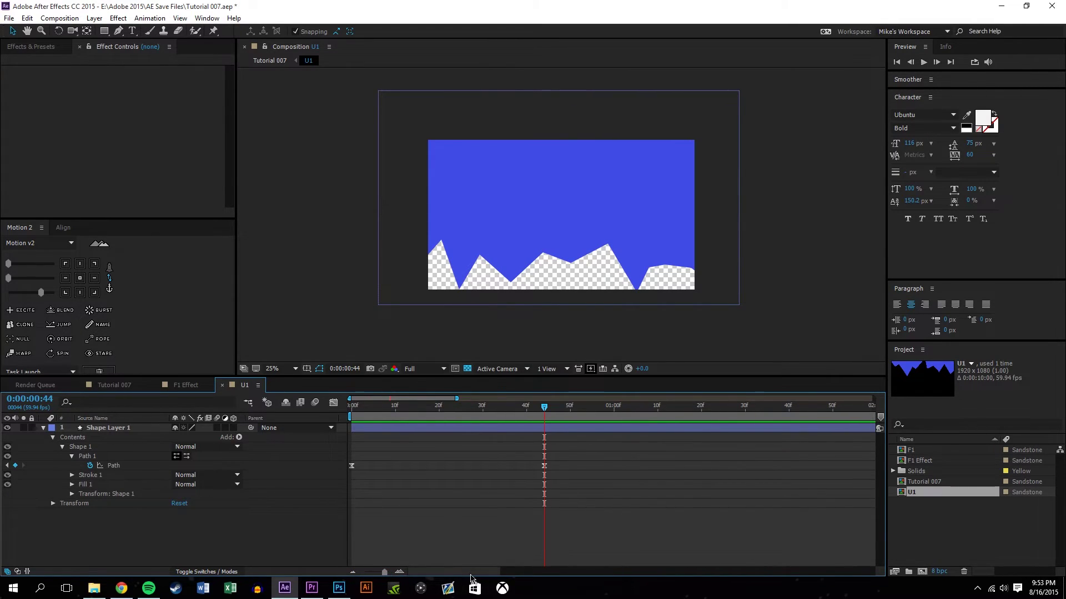
{"action": "left_click_drag", "start_coordinate": [536, 417], "coordinate": [543, 420]}
{"action": "left_click", "coordinate": [114, 385]}
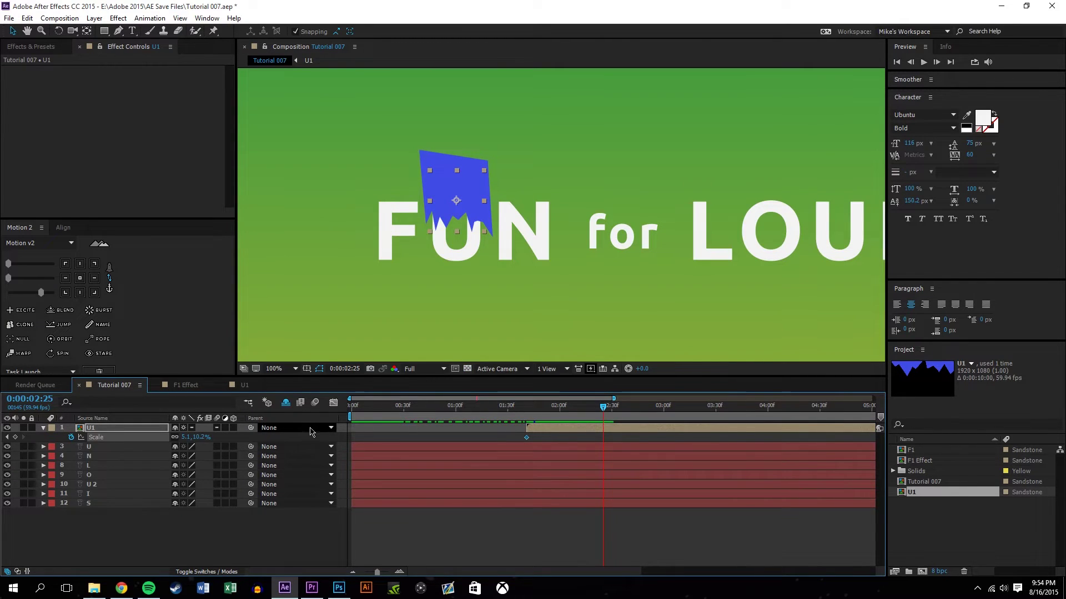
Undo a trial scaling of U1 to 7.5, 15.0% and move the layer's anchor point to its top centre
{"action": "left_click_drag", "start_coordinate": [199, 436], "coordinate": [202, 436]}
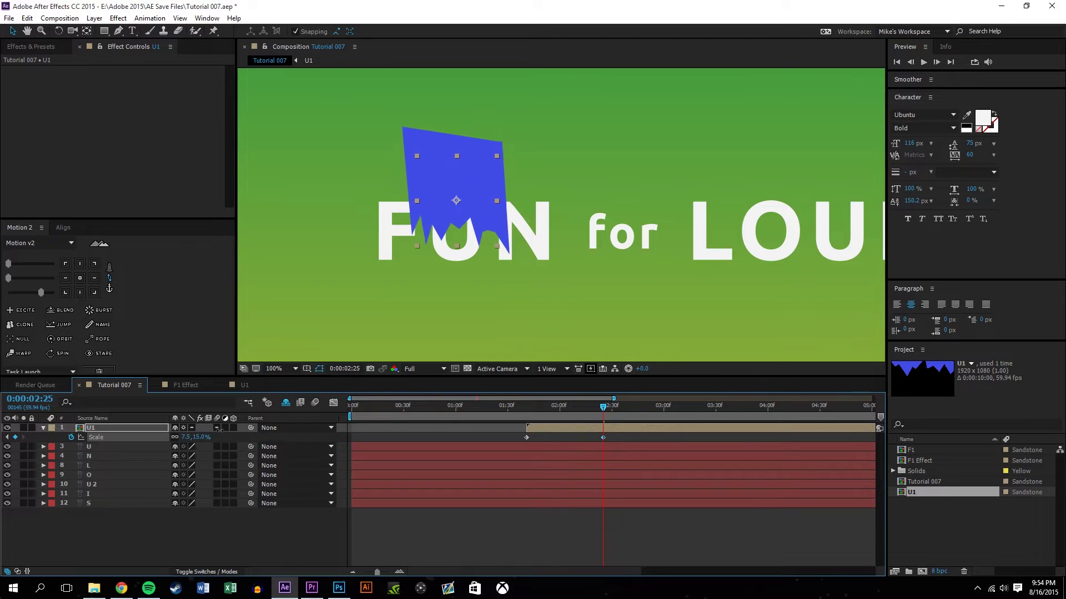
{"action": "key", "text": "ctrl+z"}
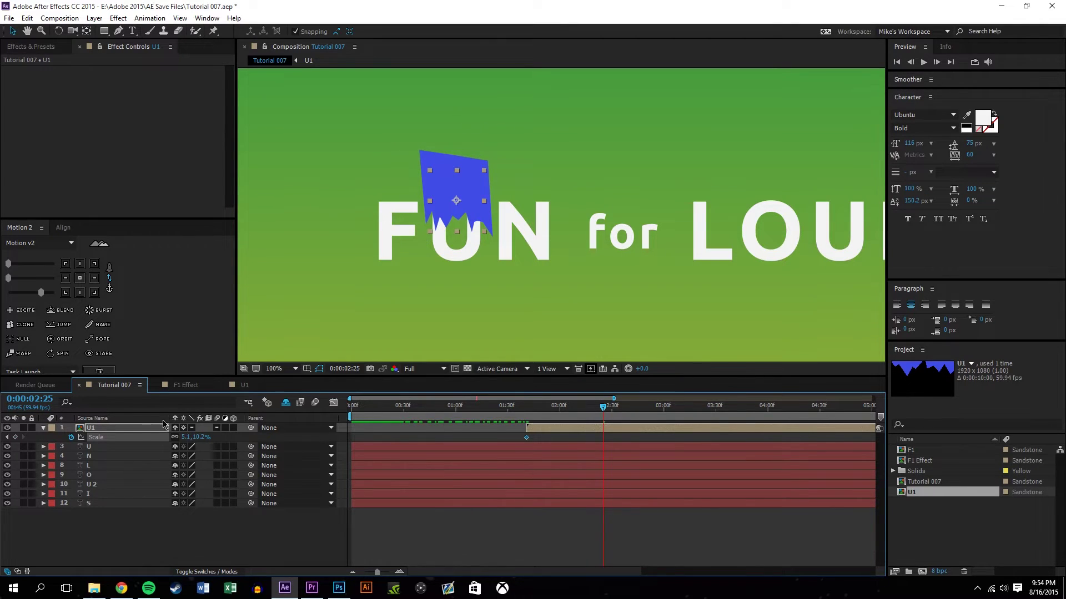
{"action": "left_click", "coordinate": [80, 264]}
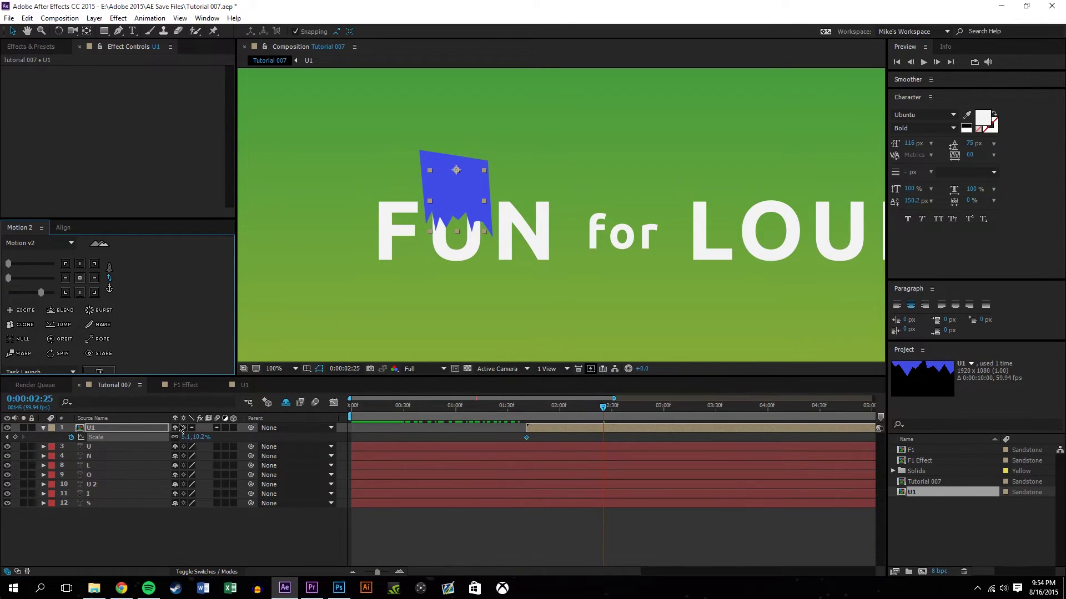
Unlink U1's Scale proportions and set its Scale to 5.1, 22.0% at 0:00:02:25
{"action": "left_click", "coordinate": [175, 441]}
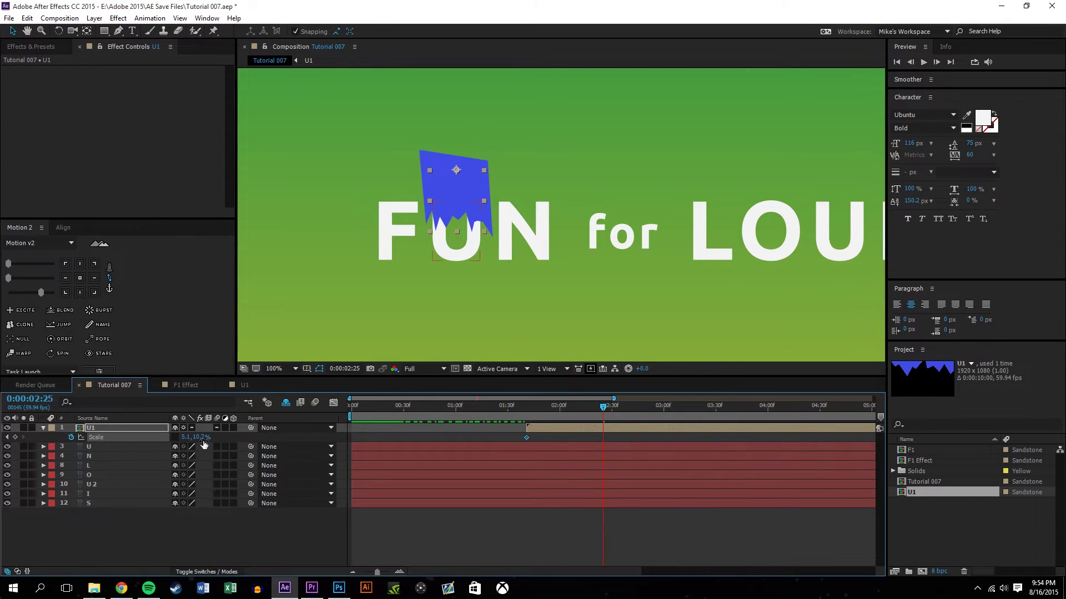
{"action": "left_click_drag", "start_coordinate": [199, 438], "coordinate": [253, 427]}
{"action": "left_click", "coordinate": [629, 547]}
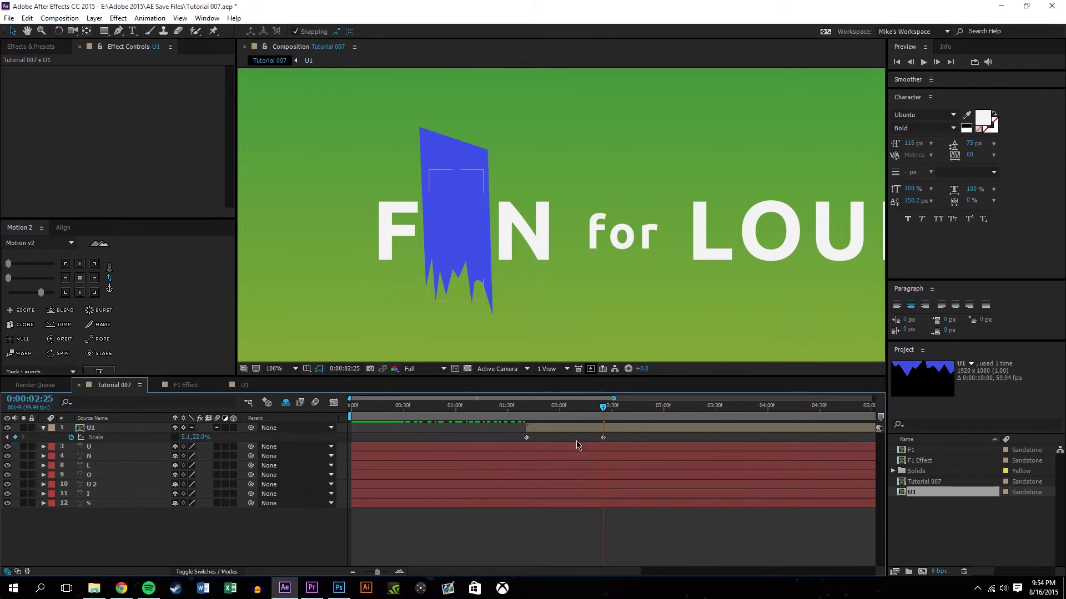
Ease both of U1's Scale keyframes and show the layers' blending mode and track matte settings
{"action": "left_click_drag", "start_coordinate": [615, 435], "coordinate": [499, 458]}
{"action": "left_click", "coordinate": [42, 294]}
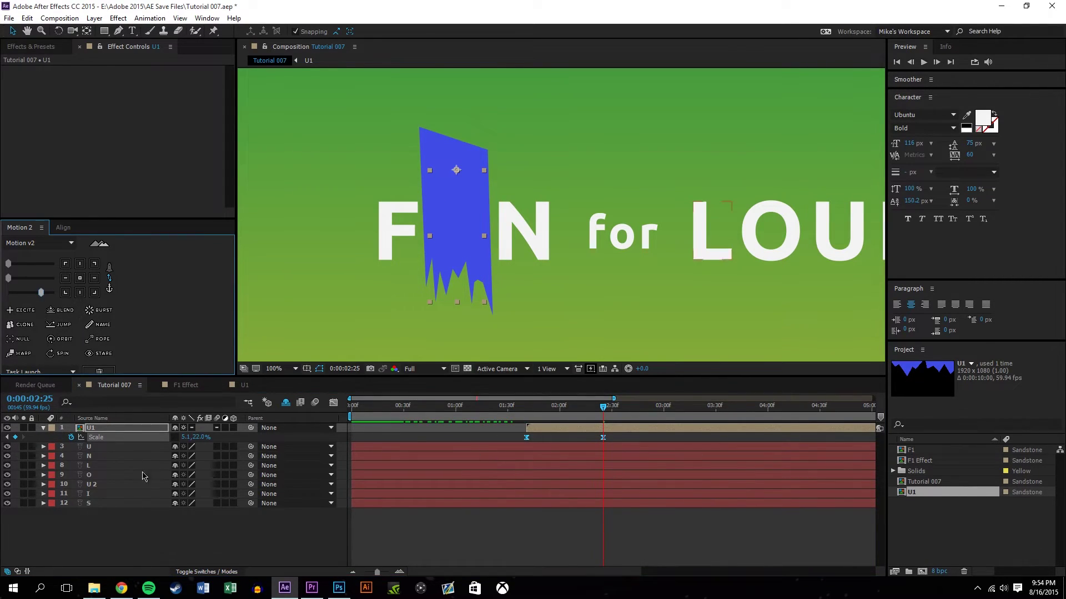
{"action": "left_click", "coordinate": [132, 518]}
{"action": "left_click", "coordinate": [232, 570]}
{"action": "left_click", "coordinate": [238, 447]}
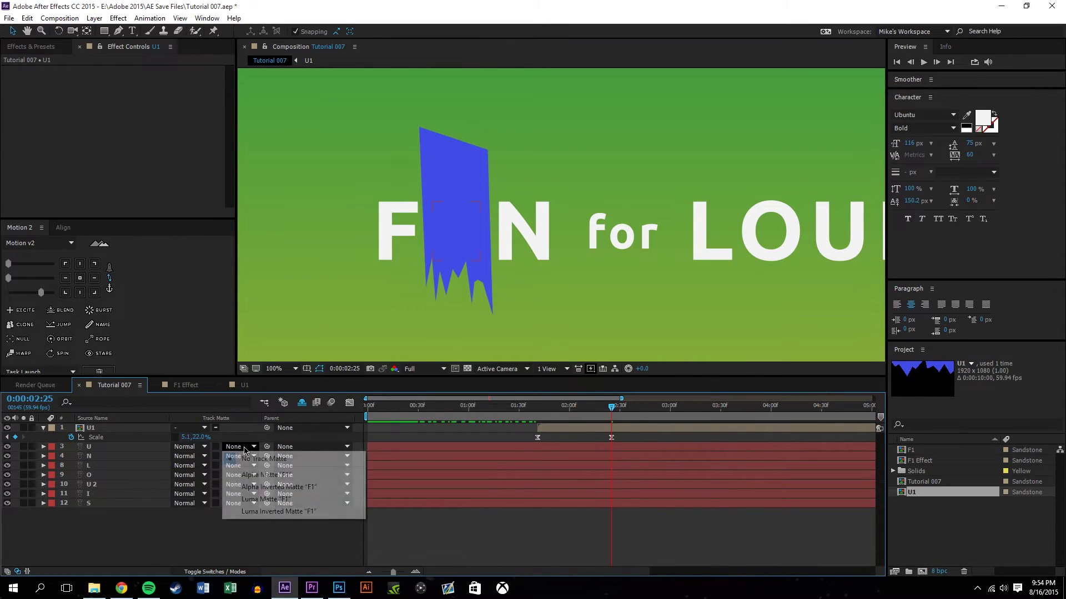
{"action": "left_click", "coordinate": [247, 456]}
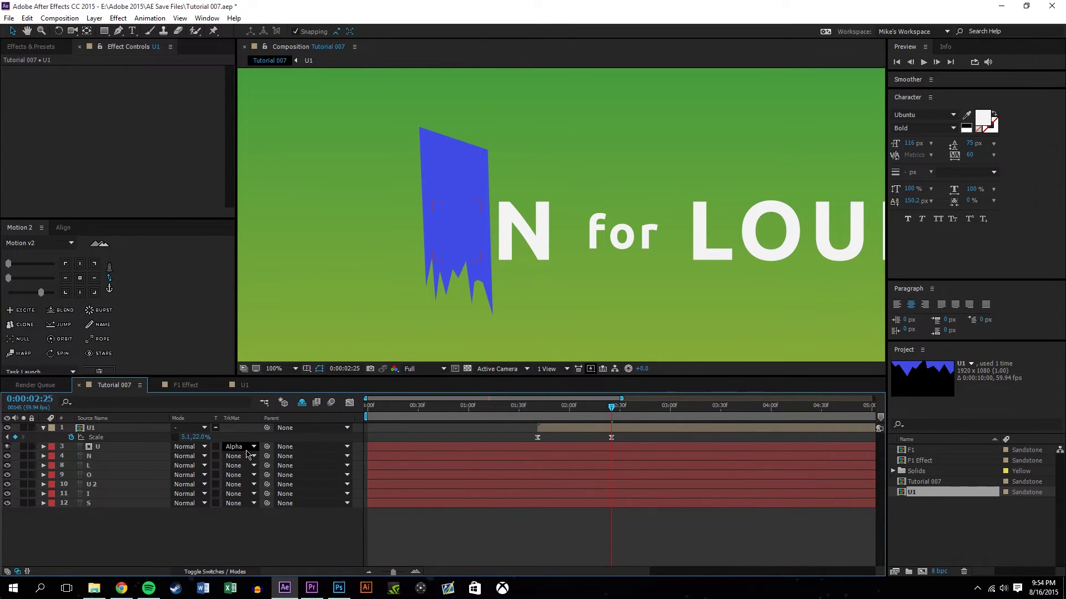
{"action": "key", "text": "ctrl+z"}
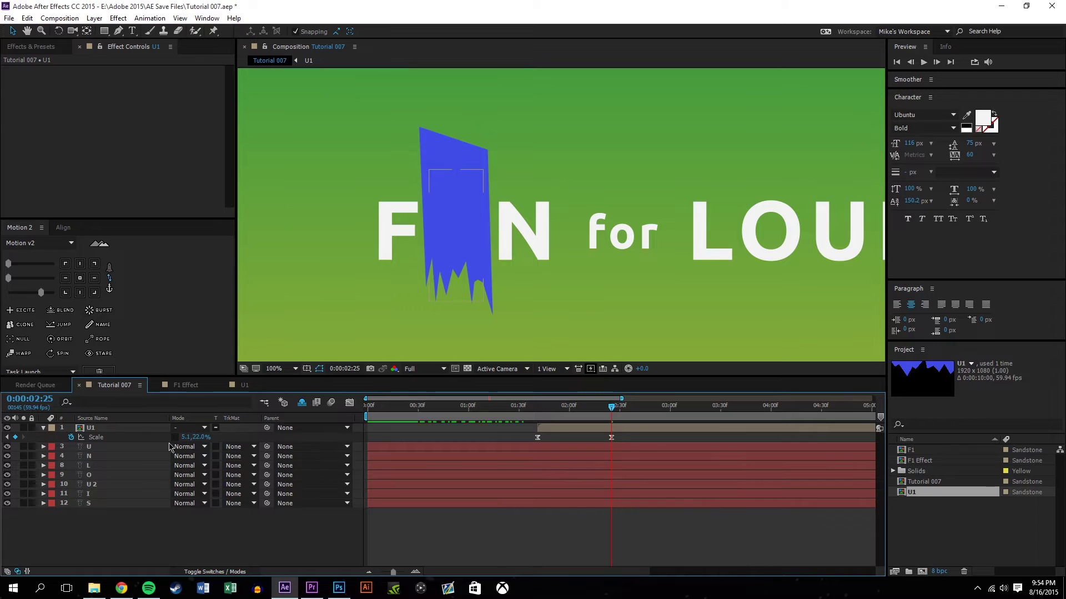
Reveal the shy layers, move U1 below F1 so it sits directly above U, and hide the shy layers again
{"action": "left_click", "coordinate": [302, 402]}
{"action": "left_click_drag", "start_coordinate": [96, 429], "coordinate": [78, 448]}
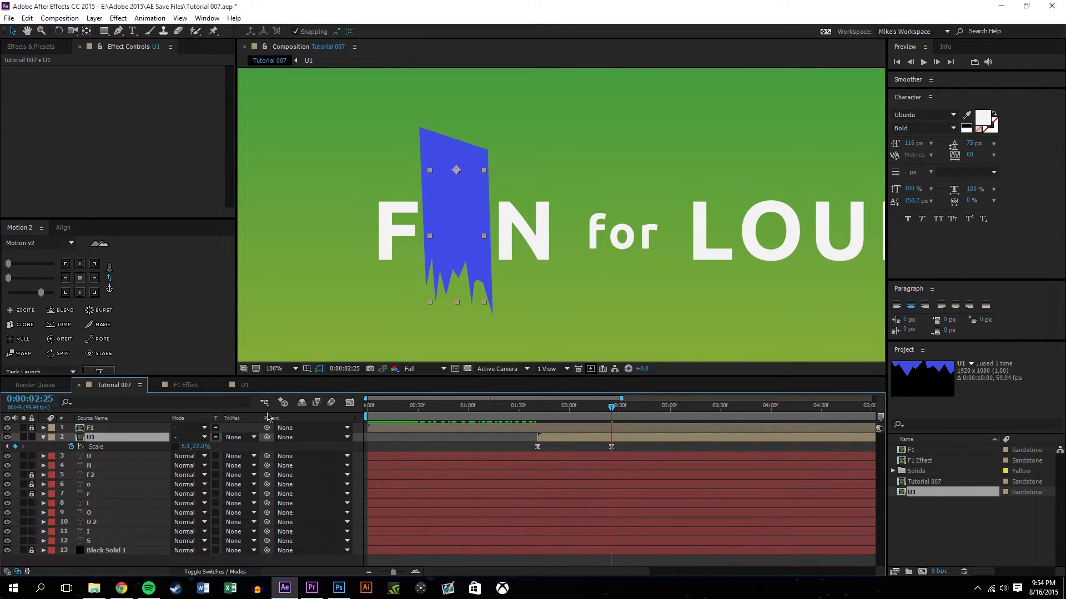
{"action": "left_click", "coordinate": [302, 403]}
{"action": "left_click", "coordinate": [141, 518]}
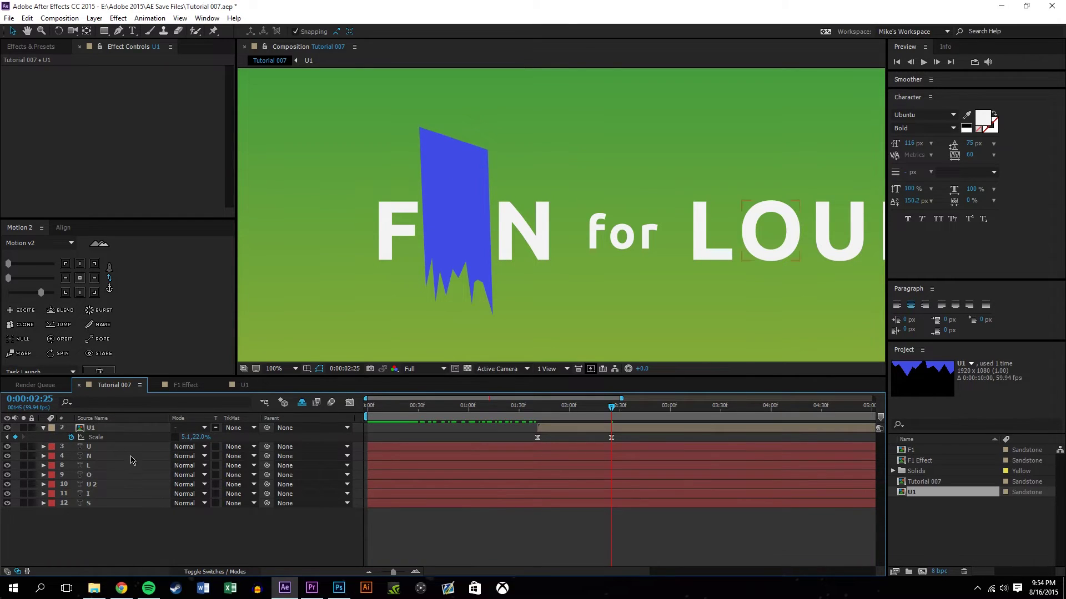
Set the U layer's track matte to Alpha Matte using U1 and scrub through the reveal to check it
{"action": "left_click", "coordinate": [242, 448]}
{"action": "left_click", "coordinate": [245, 468]}
{"action": "left_click", "coordinate": [607, 412]}
{"action": "left_click_drag", "start_coordinate": [601, 411], "coordinate": [547, 410]}
{"action": "left_click_drag", "start_coordinate": [525, 408], "coordinate": [583, 383]}
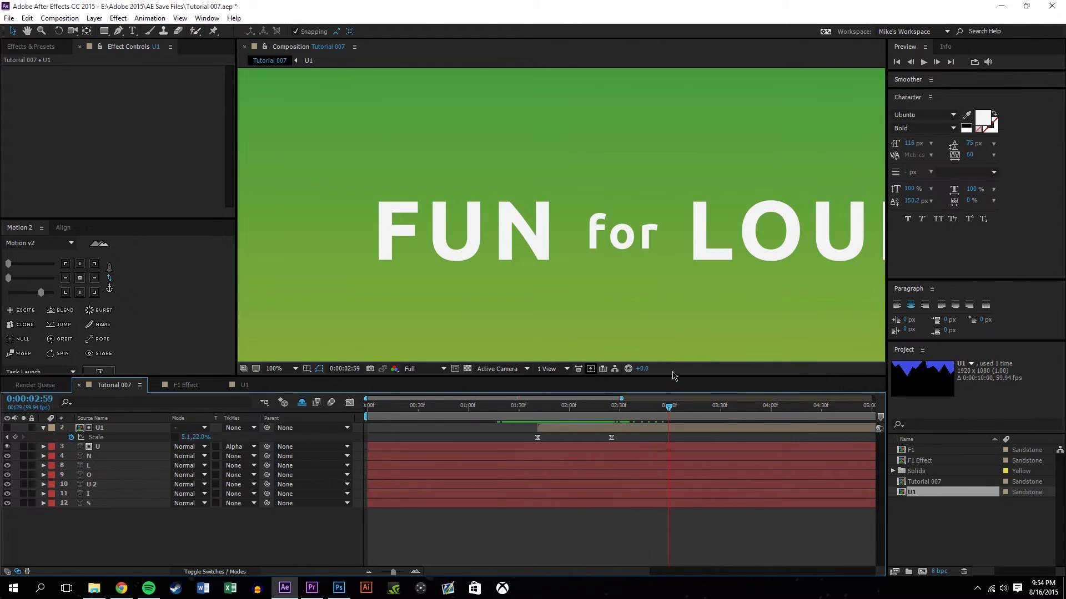
Add a Rotation keyframe of 0x+0.0° to the N layer at 0:00:01:00
{"action": "left_click_drag", "start_coordinate": [493, 404], "coordinate": [471, 420]}
{"action": "left_click_drag", "start_coordinate": [471, 421], "coordinate": [479, 420]}
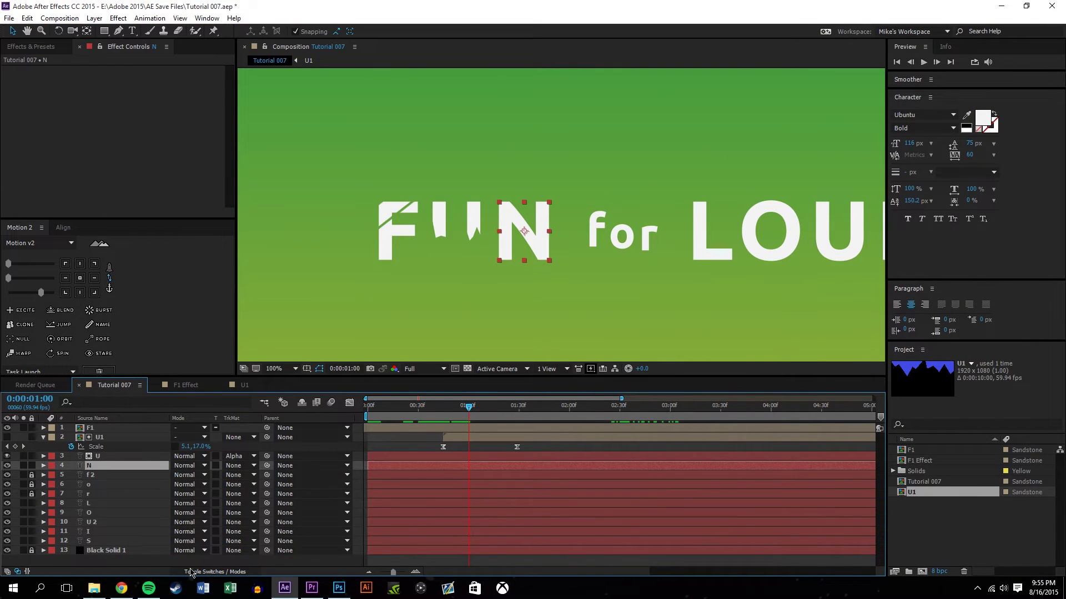
{"action": "key", "text": "r"}
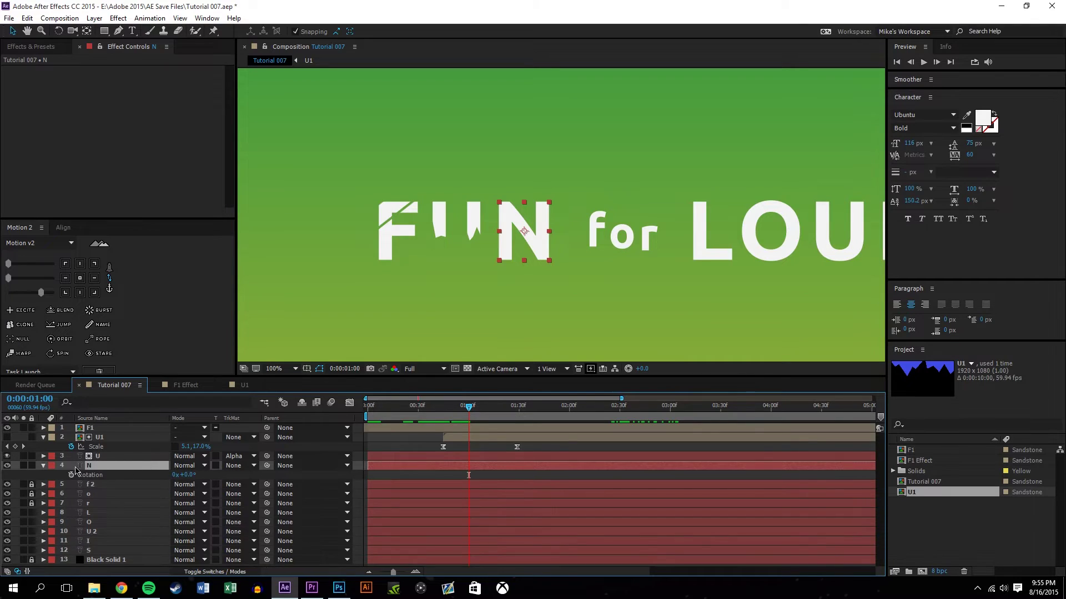
{"action": "left_click", "coordinate": [71, 475]}
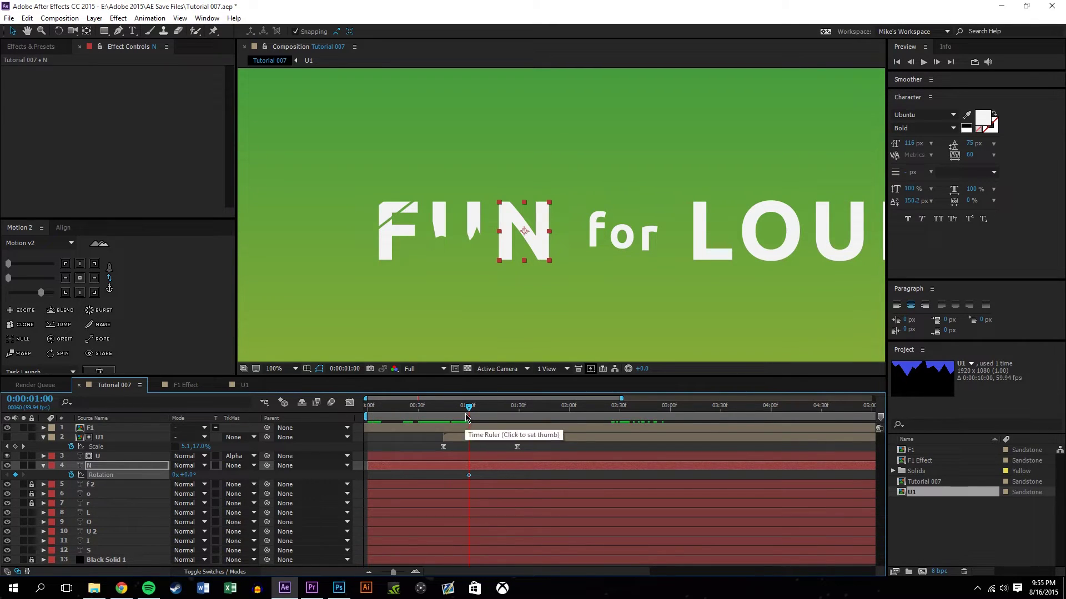
Set the N layer's Rotation to 2x+0.0° at 0:00:01:39
{"action": "left_click_drag", "start_coordinate": [466, 410], "coordinate": [534, 422]}
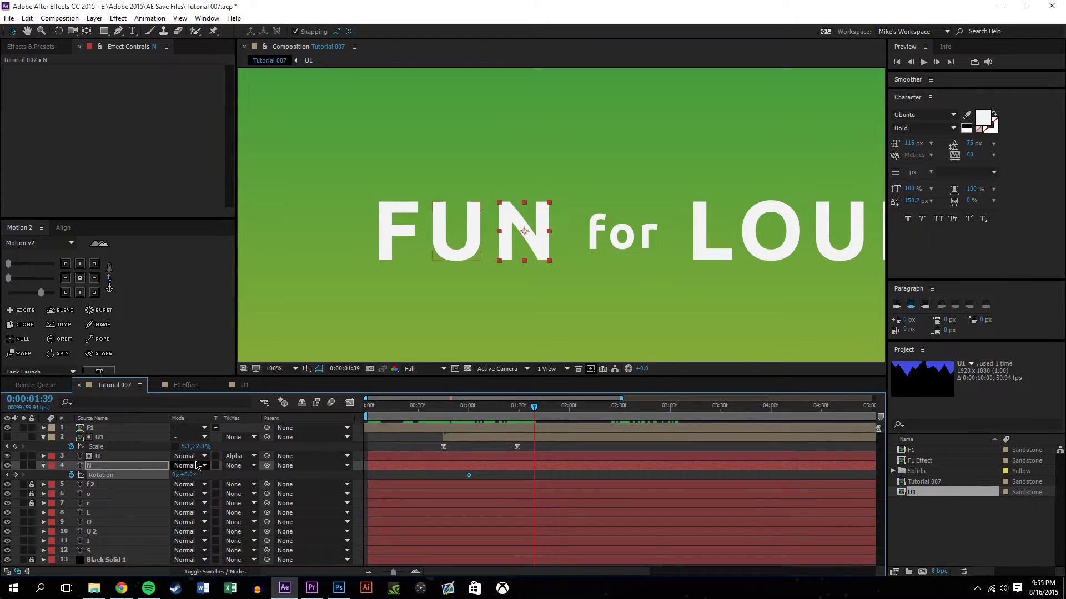
{"action": "left_click_drag", "start_coordinate": [187, 478], "coordinate": [596, 498]}
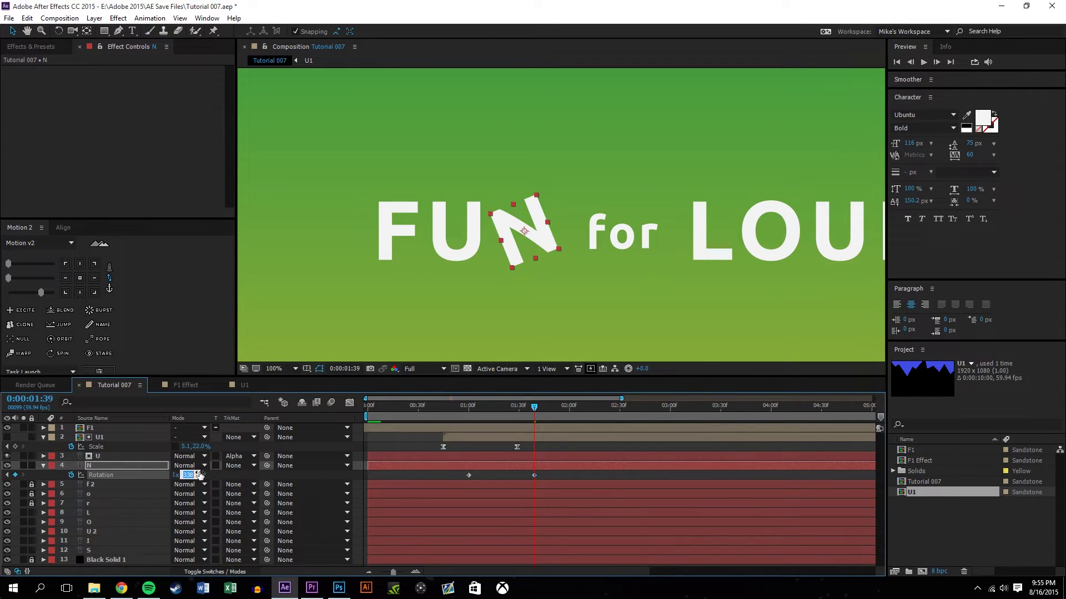
{"action": "type", "text": "0"}
{"action": "key", "text": "Return"}
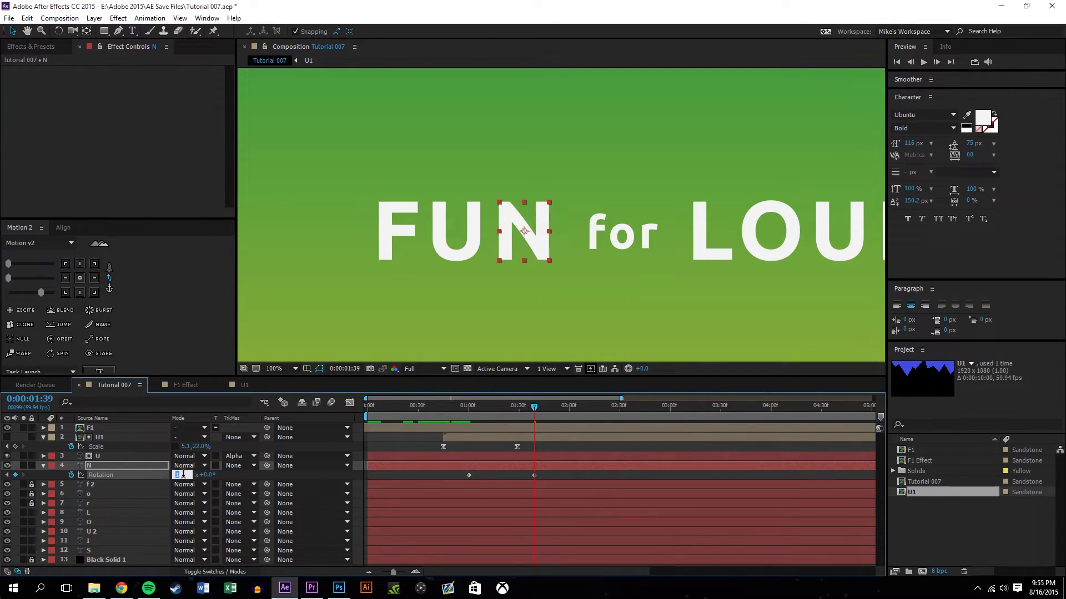
{"action": "left_click", "coordinate": [581, 479]}
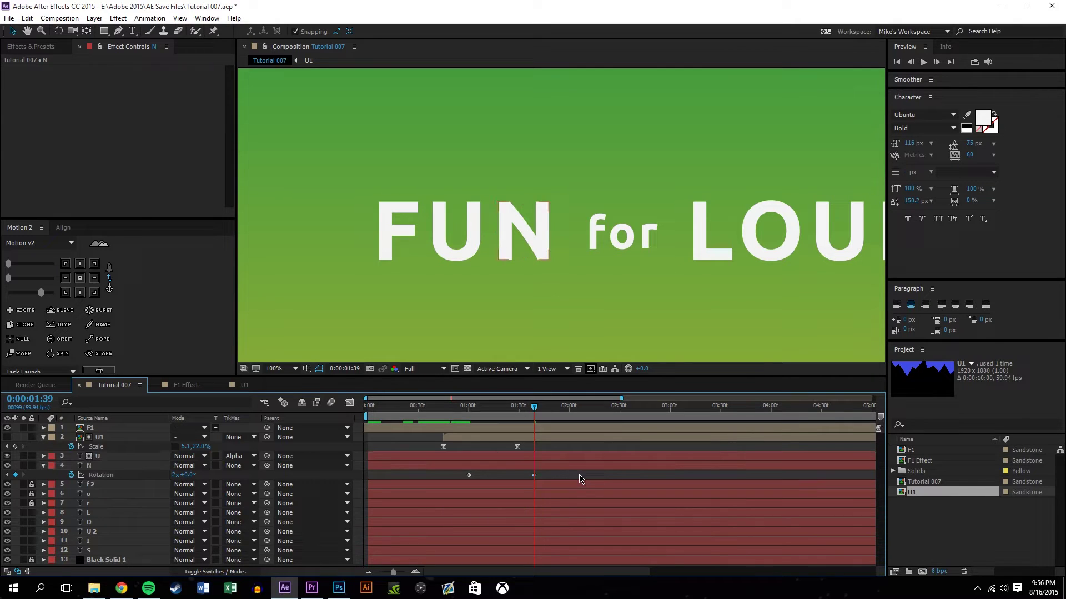
Select the N layer and switch from its Rotation property to its Scale property
{"action": "left_click", "coordinate": [99, 469]}
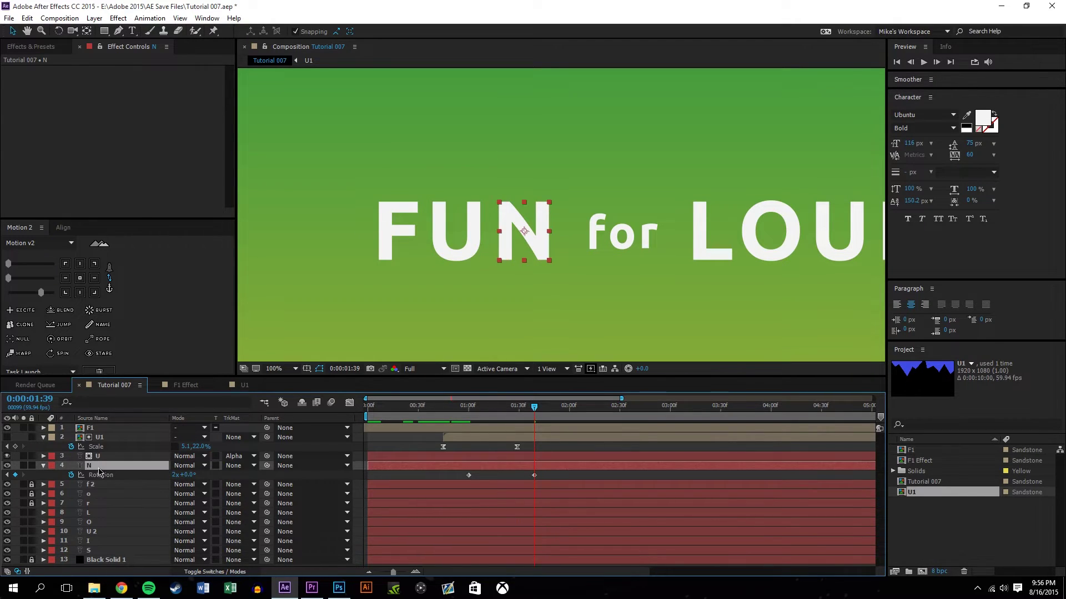
{"action": "key", "text": "s"}
{"action": "key", "text": "Return"}
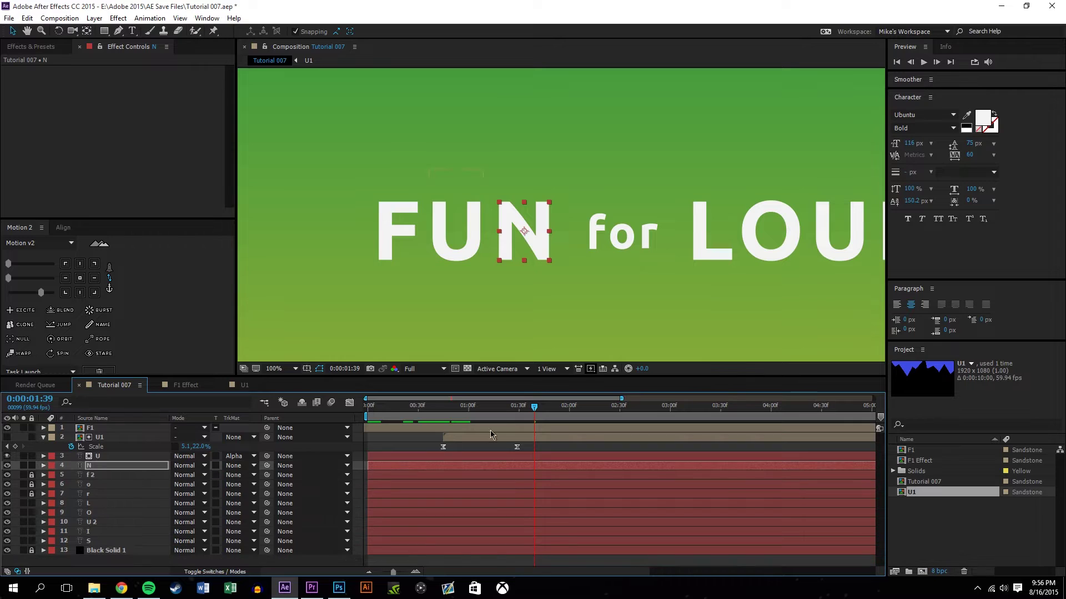
Add a scale keyframe of 95.5% to the N layer at 0:00:01:00
{"action": "key", "text": "u"}
{"action": "left_click_drag", "start_coordinate": [534, 409], "coordinate": [469, 536]}
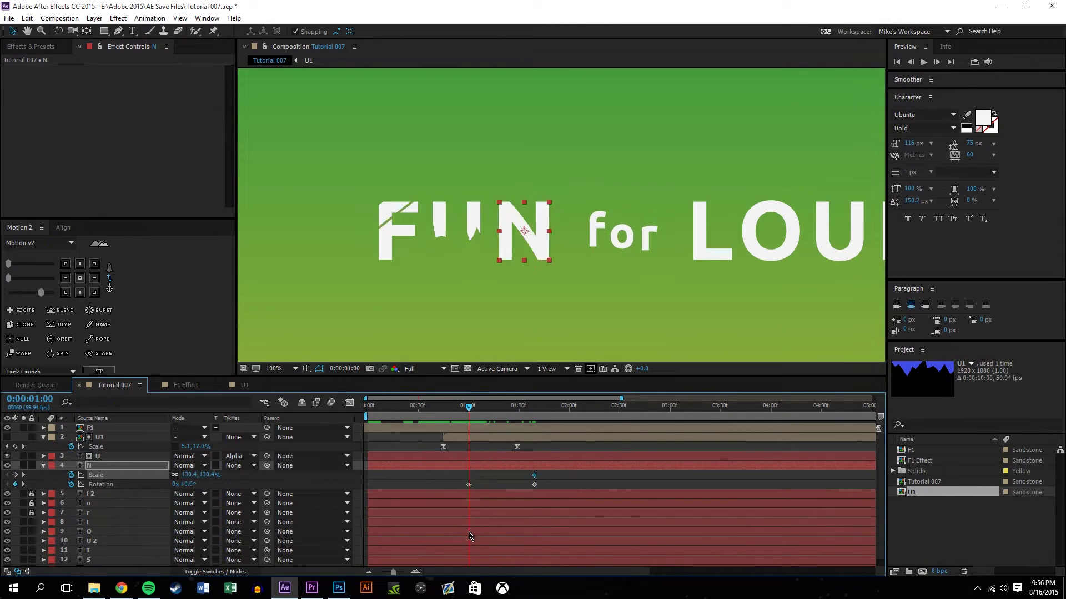
{"action": "left_click_drag", "start_coordinate": [210, 475], "coordinate": [191, 475]}
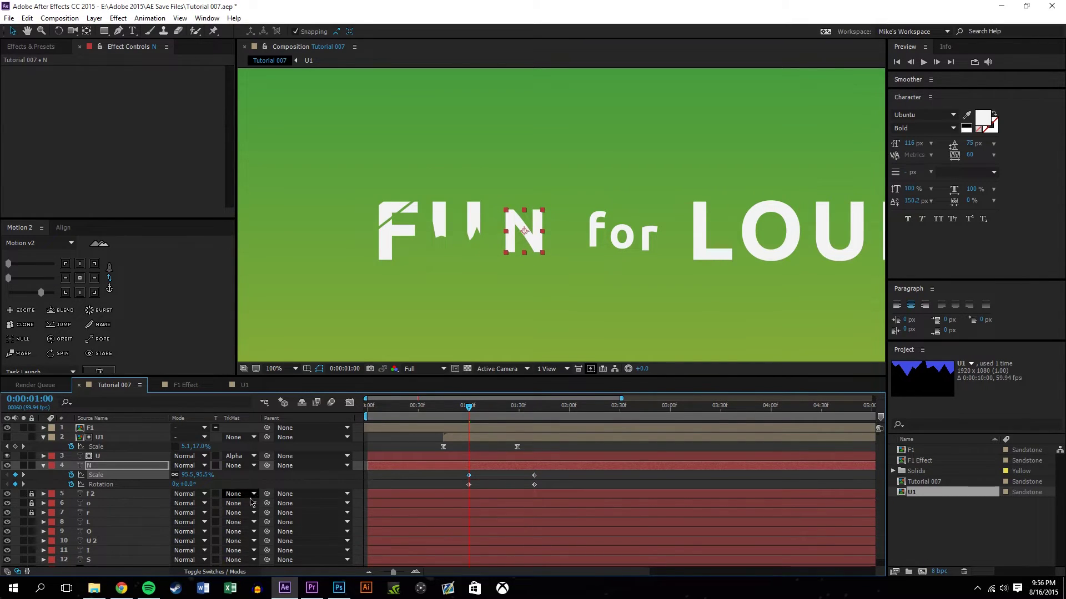
Keyframe the N layer's opacity from 0% at 0:00:01:00 to 100% at 0:00:01:39 and scrub through the fade
{"action": "key", "text": "alt+shift+t"}
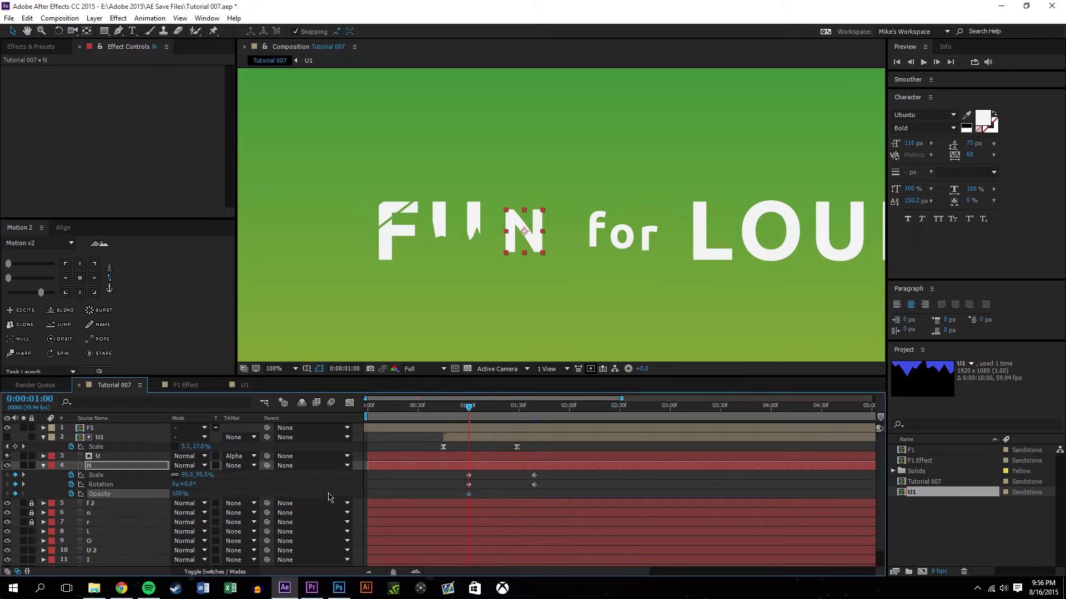
{"action": "left_click_drag", "start_coordinate": [516, 504], "coordinate": [536, 501]}
{"action": "left_click", "coordinate": [178, 494]}
{"action": "type", "text": "70"}
{"action": "key", "text": "Return"}
{"action": "left_click_drag", "start_coordinate": [175, 495], "coordinate": [137, 495]}
{"action": "left_click", "coordinate": [577, 492]}
{"action": "left_click_drag", "start_coordinate": [465, 407], "coordinate": [549, 409]}
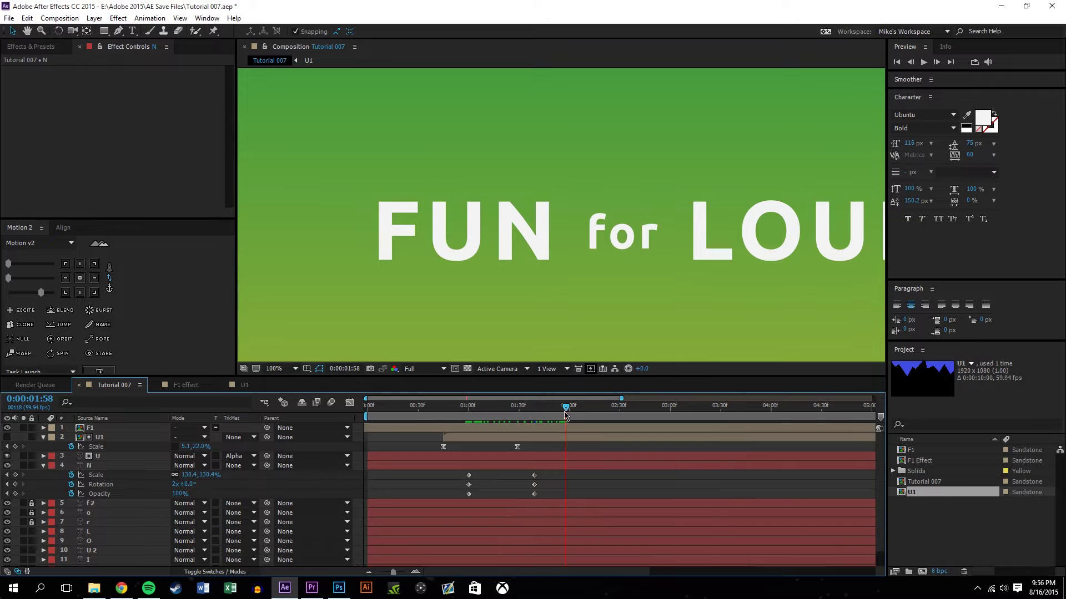
Ease all of the N layer's scale, rotation and opacity keyframes with Motion 2 and preview the animation
{"action": "left_click_drag", "start_coordinate": [545, 495], "coordinate": [441, 464]}
{"action": "left_click", "coordinate": [41, 293]}
{"action": "left_click", "coordinate": [598, 499]}
{"action": "left_click", "coordinate": [459, 411]}
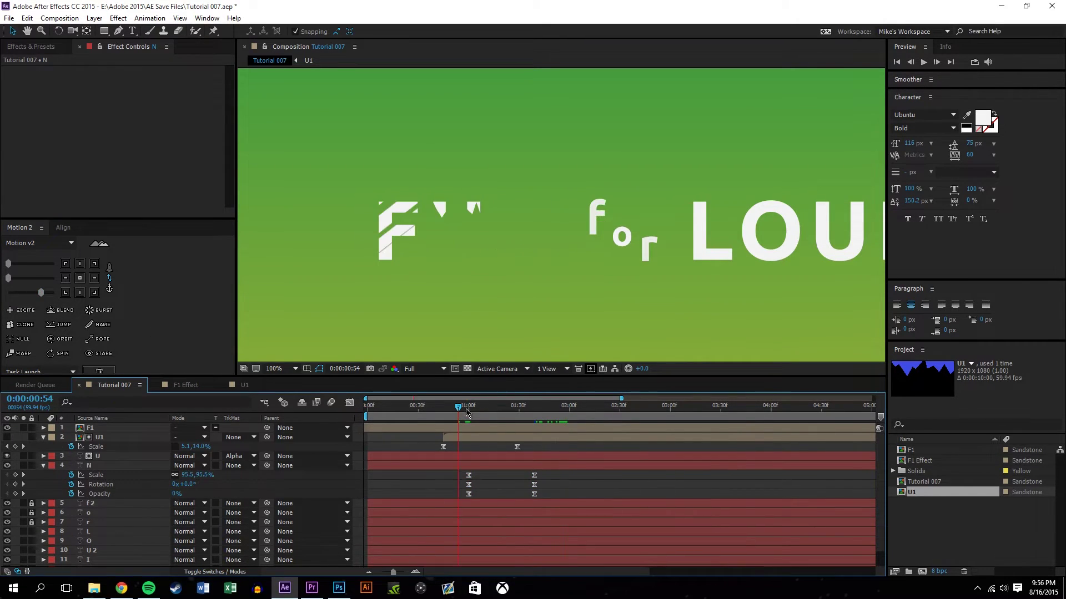
{"action": "left_click", "coordinate": [923, 62]}
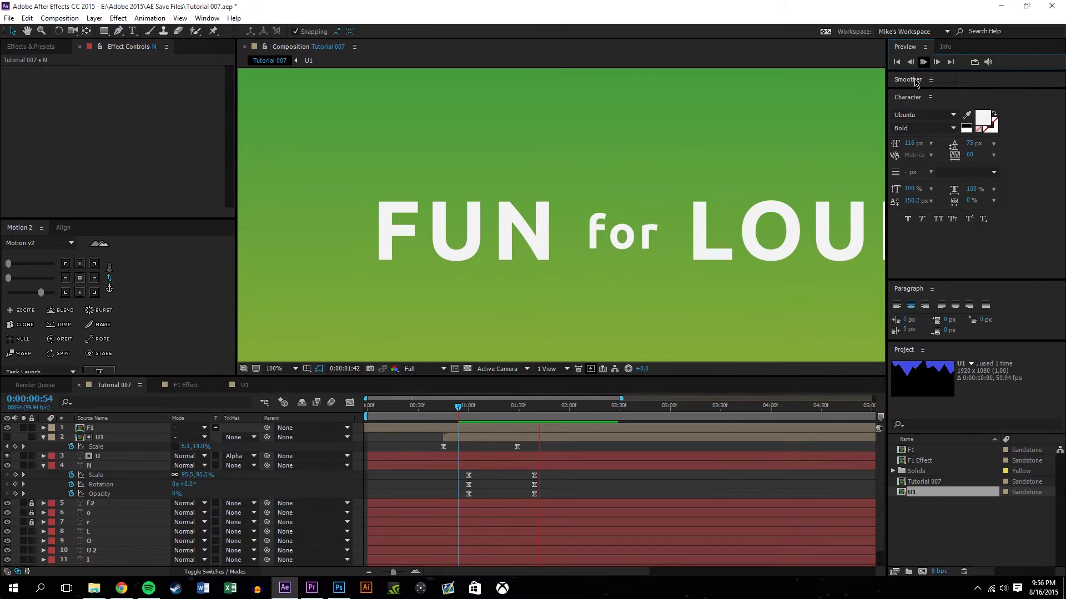
Set the N layer's rotation at 0:00:01:39 to one full revolution and preview the spin
{"action": "left_click", "coordinate": [603, 466]}
{"action": "left_click", "coordinate": [533, 407]}
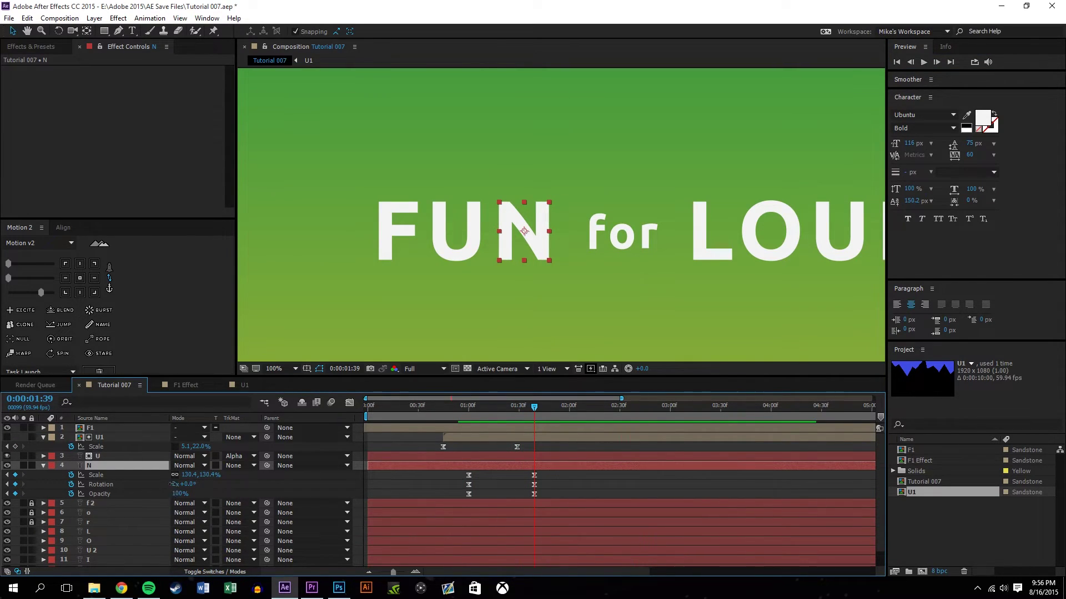
{"action": "type", "text": "1"}
{"action": "key", "text": "Return"}
{"action": "left_click", "coordinate": [610, 487]}
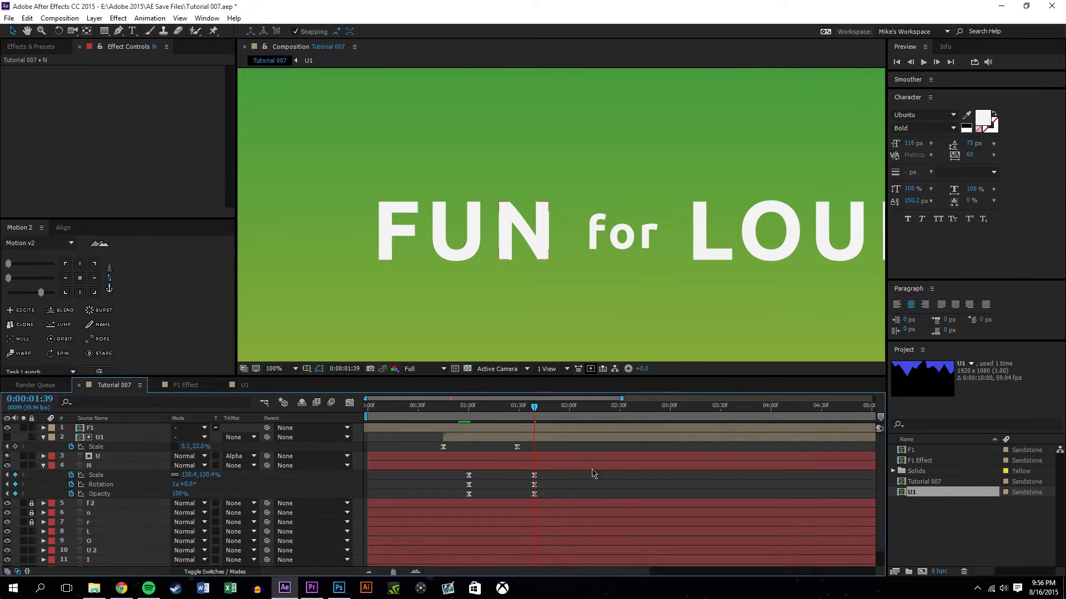
{"action": "left_click", "coordinate": [453, 408]}
{"action": "left_click", "coordinate": [919, 63]}
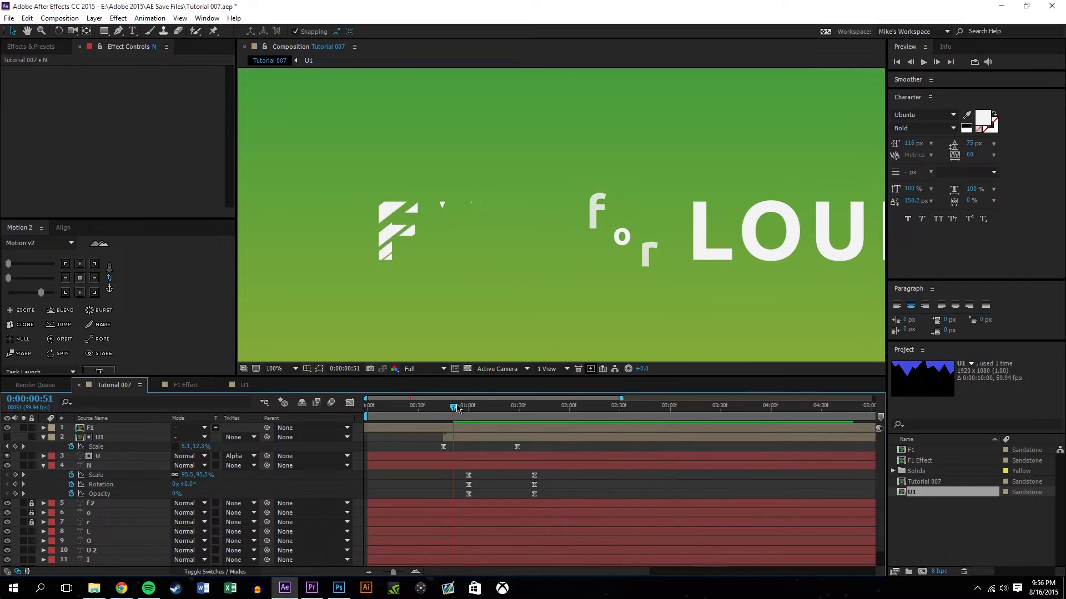
{"action": "key", "text": "space"}
{"action": "key", "text": "k"}
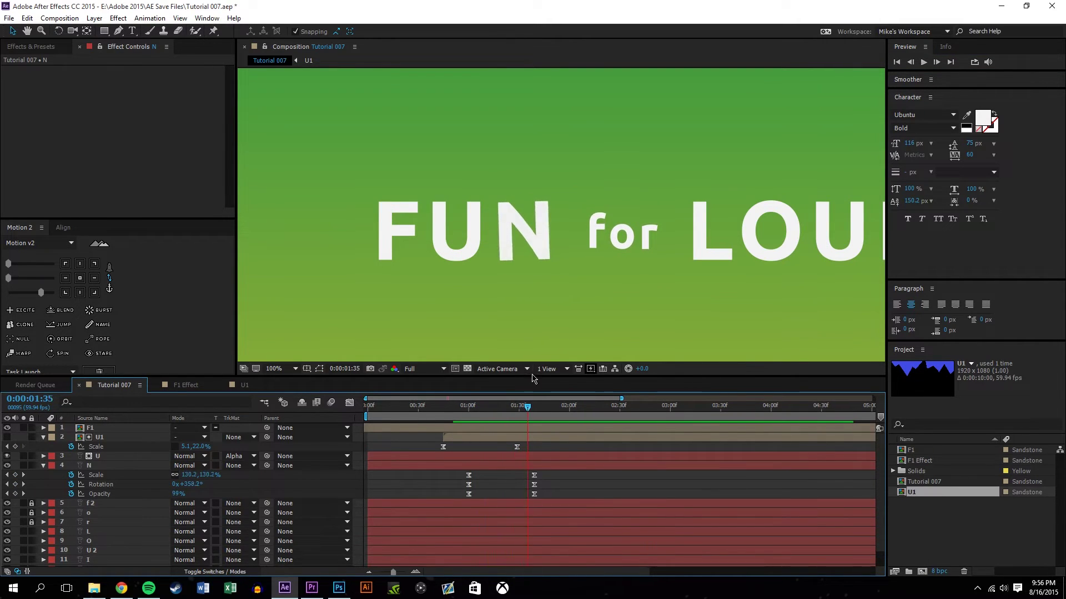
Reset the easing on all of the N layer's keyframes, apply a lighter Motion 2 ease, and preview it
{"action": "left_click_drag", "start_coordinate": [541, 496], "coordinate": [447, 473]}
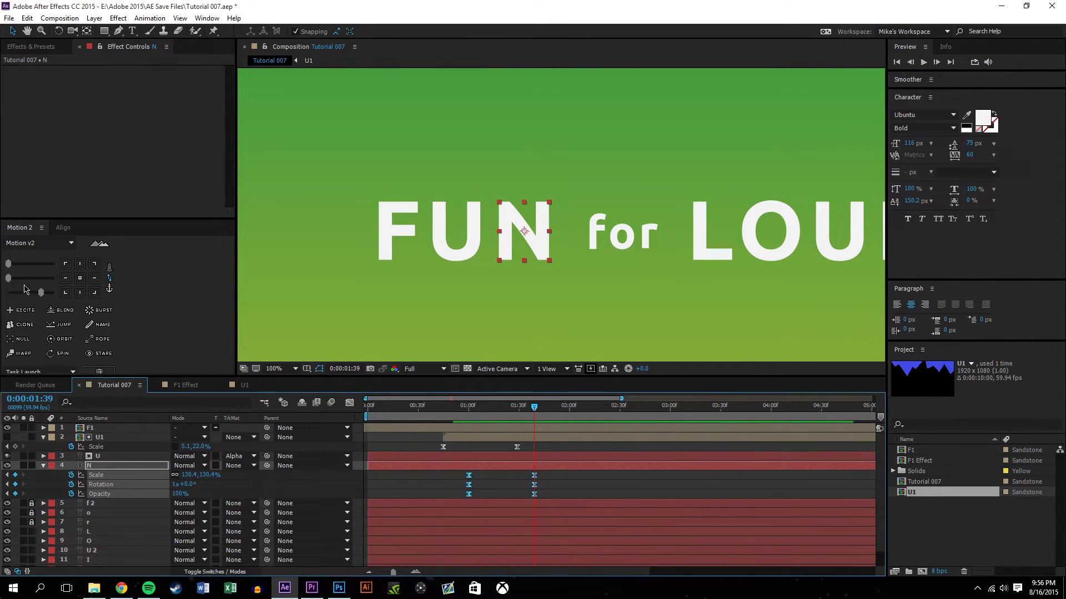
{"action": "left_click_drag", "start_coordinate": [40, 293], "coordinate": [8, 283]}
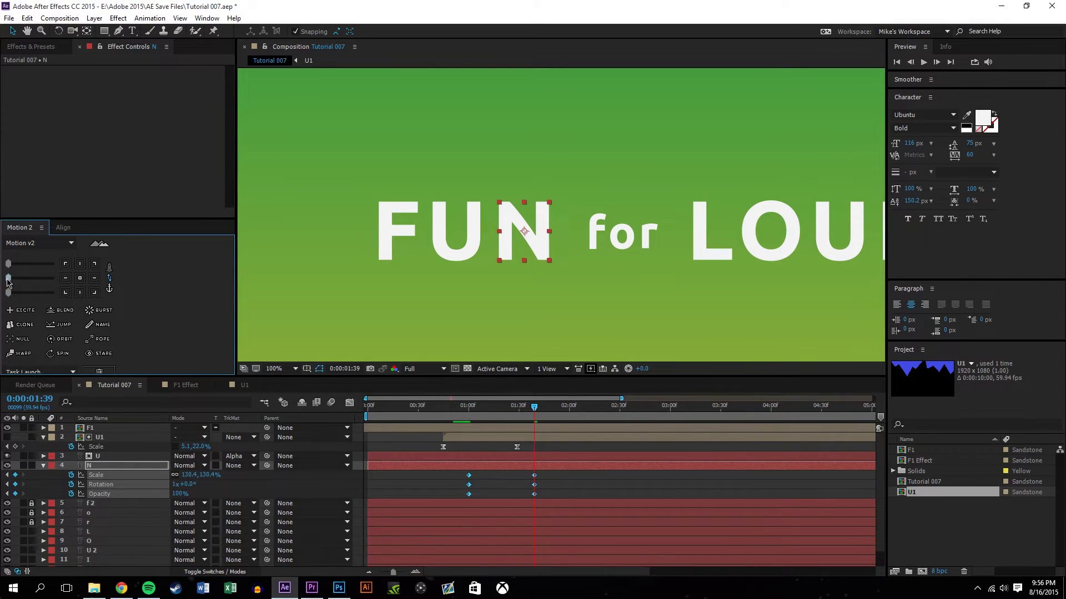
{"action": "left_click", "coordinate": [561, 482]}
{"action": "left_click", "coordinate": [460, 408]}
{"action": "left_click", "coordinate": [922, 62]}
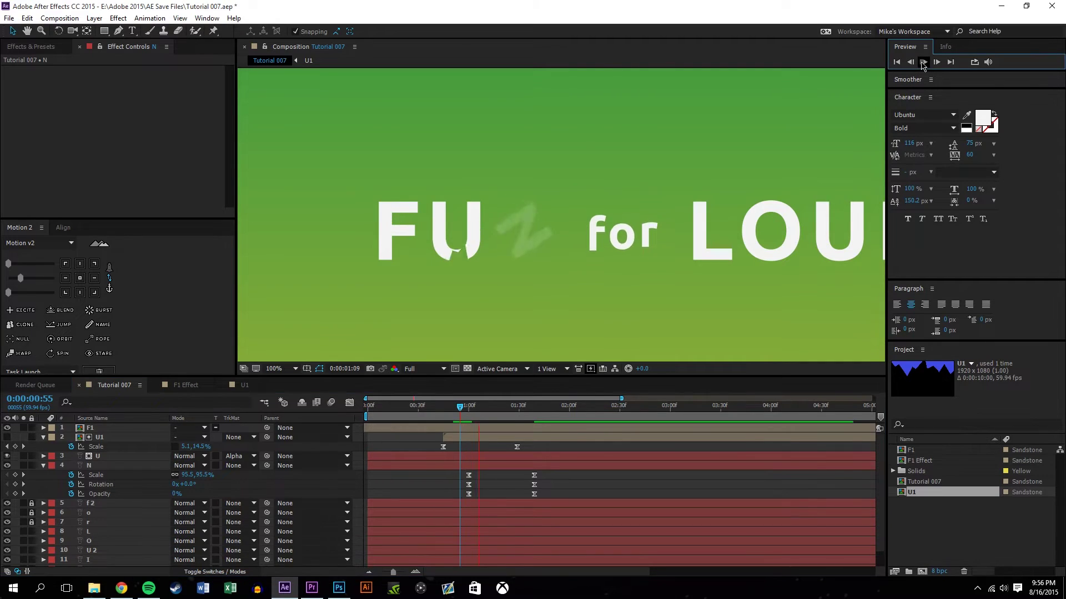
{"action": "left_click", "coordinate": [474, 420]}
{"action": "left_click_drag", "start_coordinate": [474, 408], "coordinate": [510, 408]}
{"action": "left_click_drag", "start_coordinate": [547, 501], "coordinate": [563, 478]}
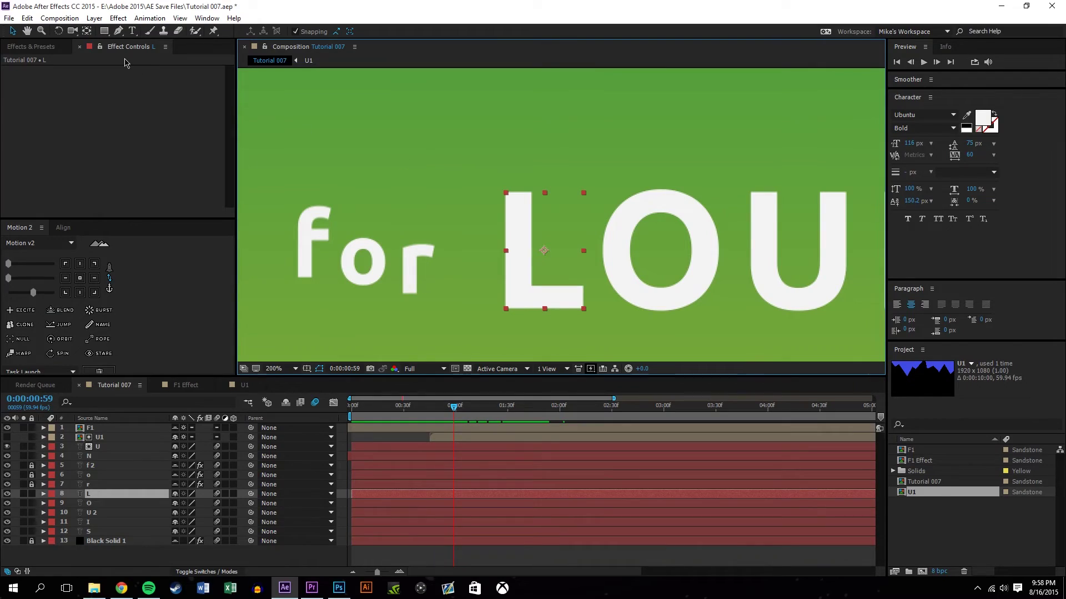
Move the L layer's anchor point to the top centre of the letter's vertical stem
{"action": "left_click", "coordinate": [86, 31]}
{"action": "left_click_drag", "start_coordinate": [544, 250], "coordinate": [506, 193]}
{"action": "key", "text": "period"}
{"action": "key", "text": "period"}
{"action": "left_click_drag", "start_coordinate": [561, 234], "coordinate": [634, 283]}
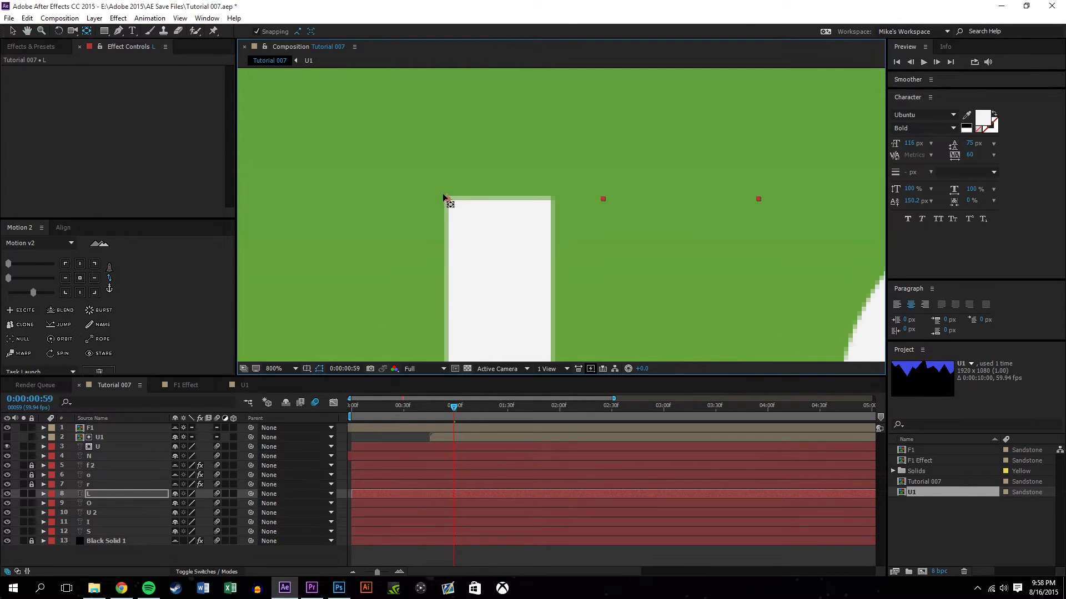
{"action": "left_click_drag", "start_coordinate": [447, 200], "coordinate": [481, 203]}
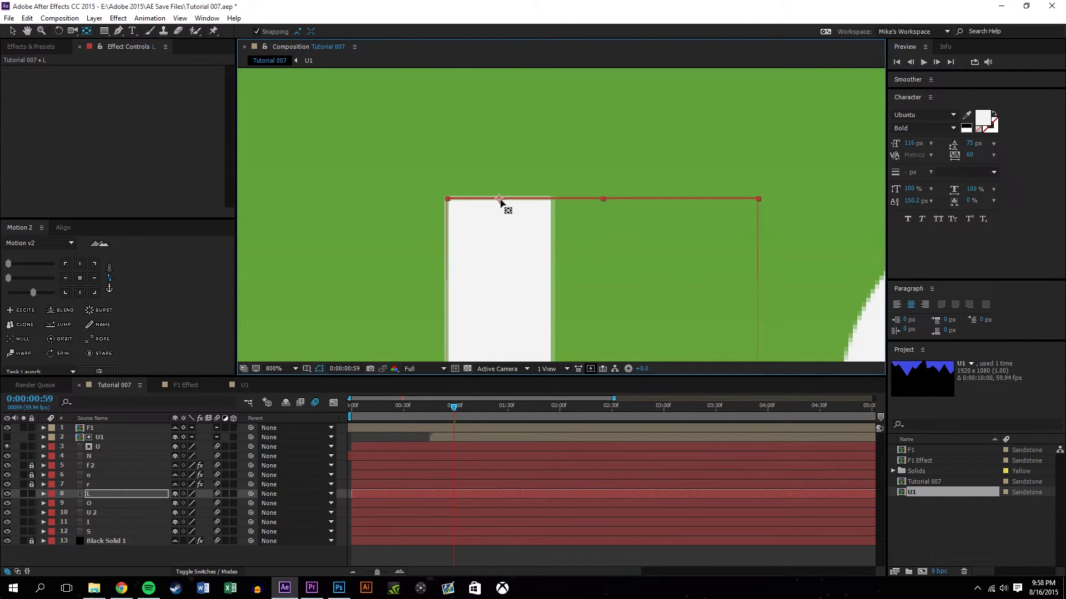
{"action": "key", "text": "comma"}
{"action": "key", "text": "comma"}
{"action": "key", "text": "comma"}
{"action": "key", "text": "v"}
{"action": "key", "text": "period"}
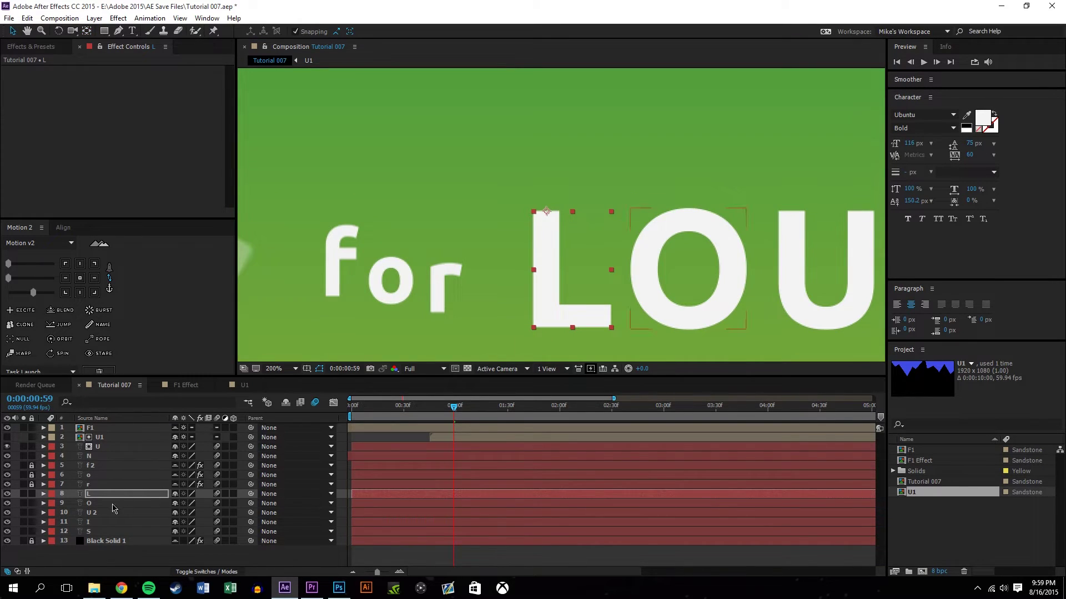
Keyframe the L layer's rotation from about 143° at 0:00:00:59 to 0° just past two seconds
{"action": "key", "text": "r"}
{"action": "left_click", "coordinate": [70, 503]}
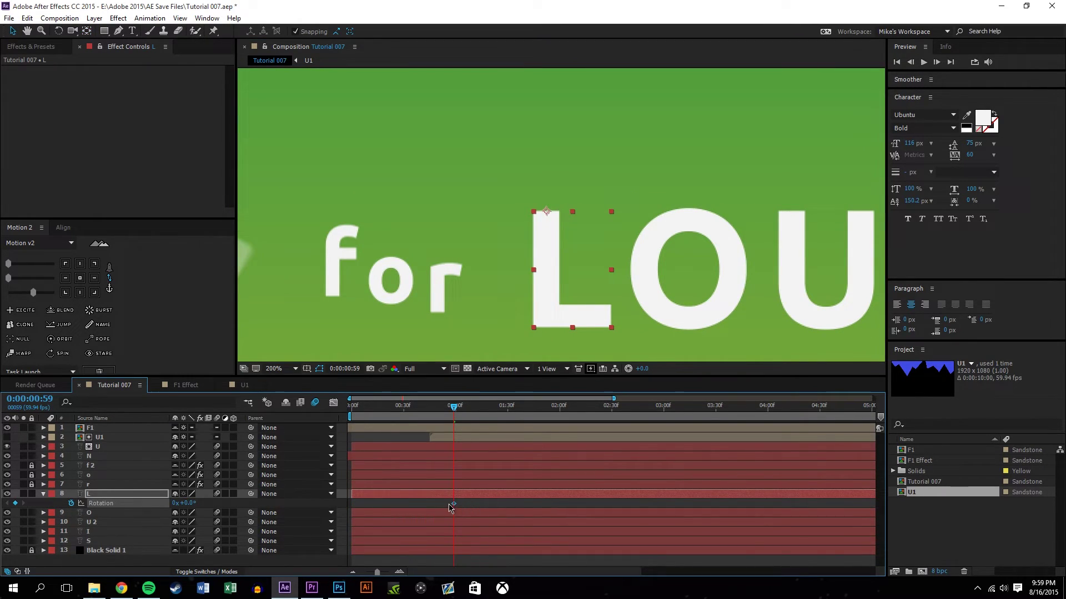
{"action": "left_click_drag", "start_coordinate": [498, 511], "coordinate": [567, 512]}
{"action": "left_click_drag", "start_coordinate": [188, 510], "coordinate": [950, 476]}
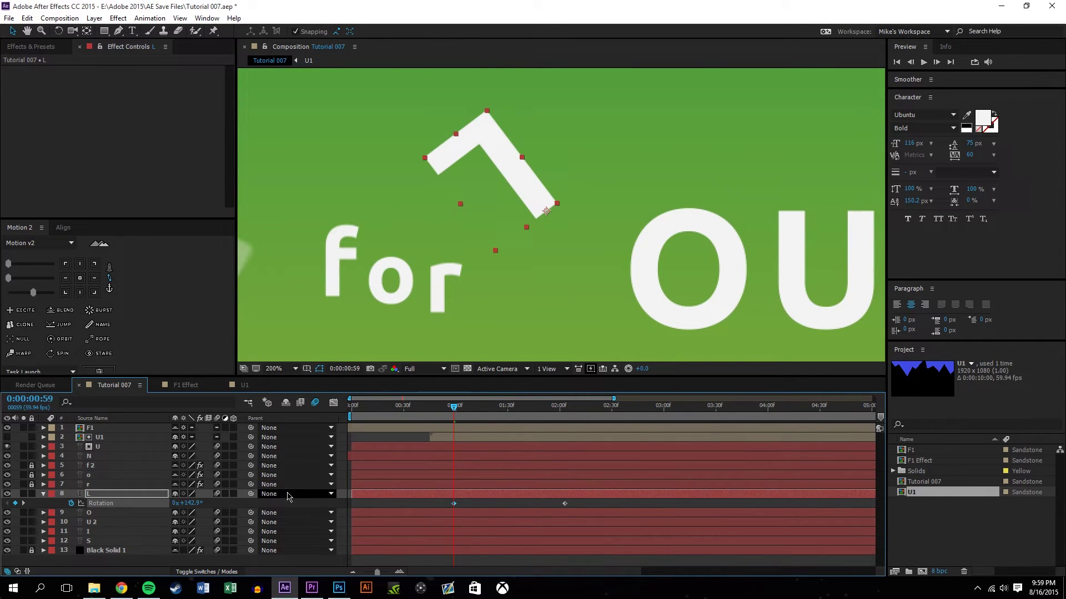
Keyframe the L layer's opacity from 0% at 0:00:00:59 to 100% at the final rotation keyframe and scrub through it
{"action": "key", "text": "t"}
{"action": "left_click", "coordinate": [71, 503]}
{"action": "key", "text": "u"}
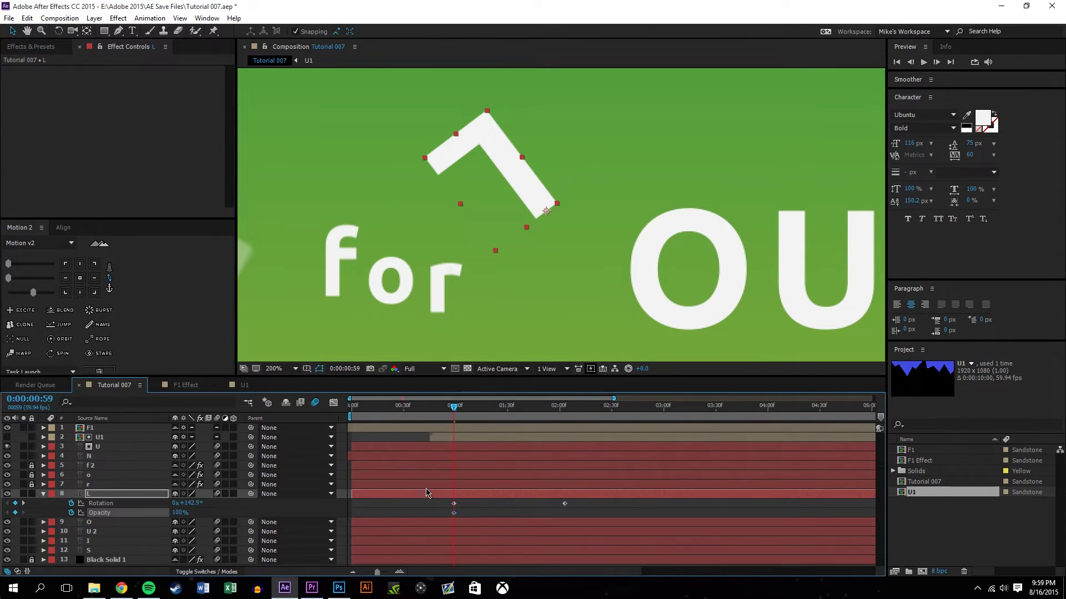
{"action": "left_click_drag", "start_coordinate": [568, 536], "coordinate": [566, 540]}
{"action": "left_click_drag", "start_coordinate": [179, 512], "coordinate": [54, 551]}
{"action": "left_click_drag", "start_coordinate": [454, 409], "coordinate": [614, 404]}
Apply Motion 2's Excite to the L layer's rotation keyframes and preview the swing
{"action": "left_click", "coordinate": [569, 514]}
{"action": "left_click_drag", "start_coordinate": [568, 507], "coordinate": [412, 505]}
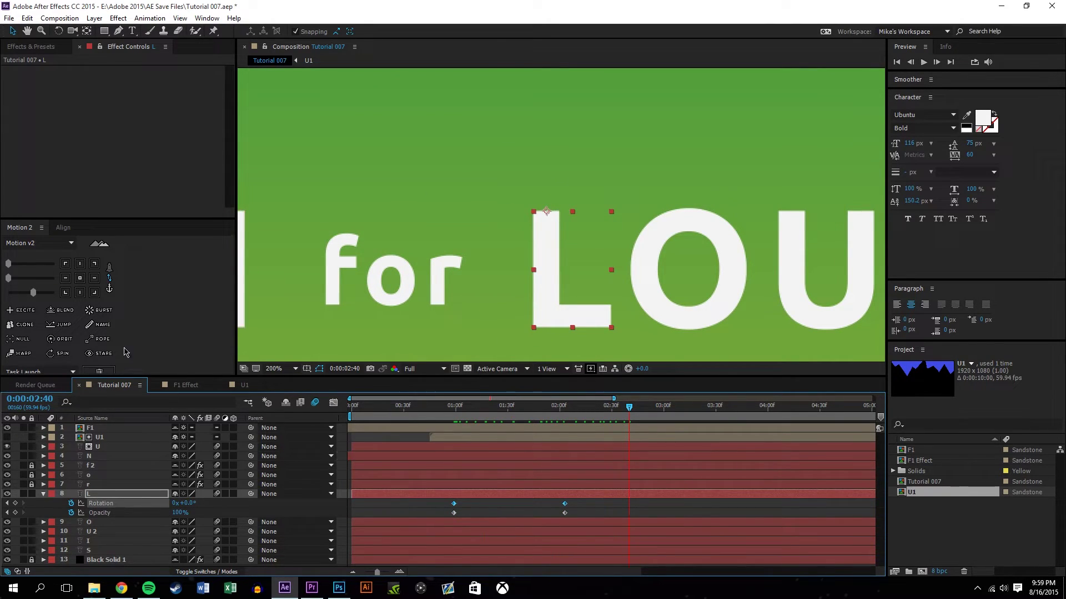
{"action": "left_click", "coordinate": [22, 309]}
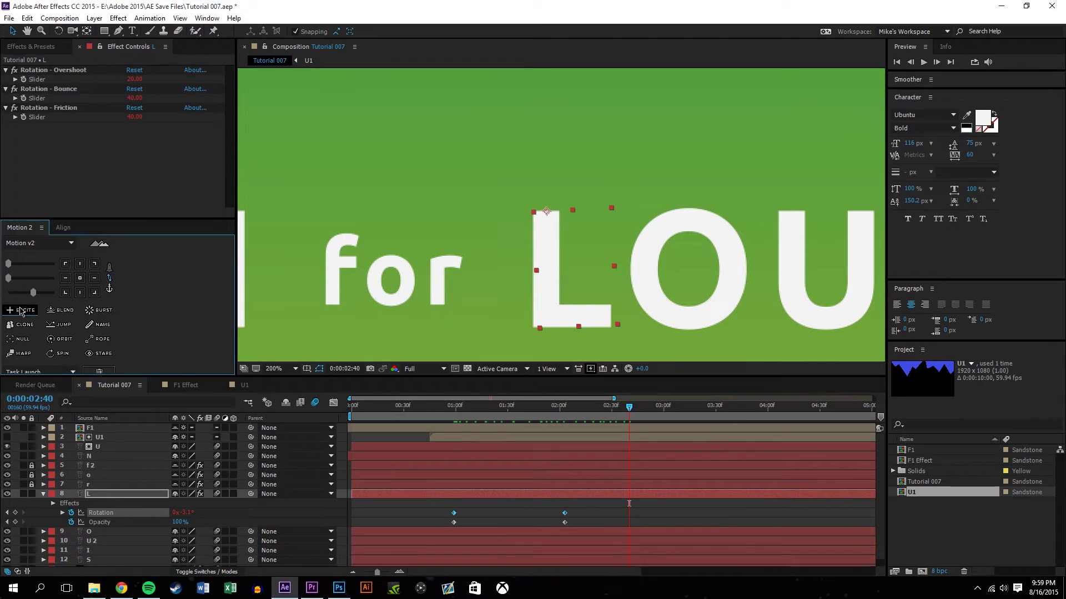
{"action": "left_click", "coordinate": [232, 520]}
{"action": "left_click_drag", "start_coordinate": [438, 412], "coordinate": [381, 390]}
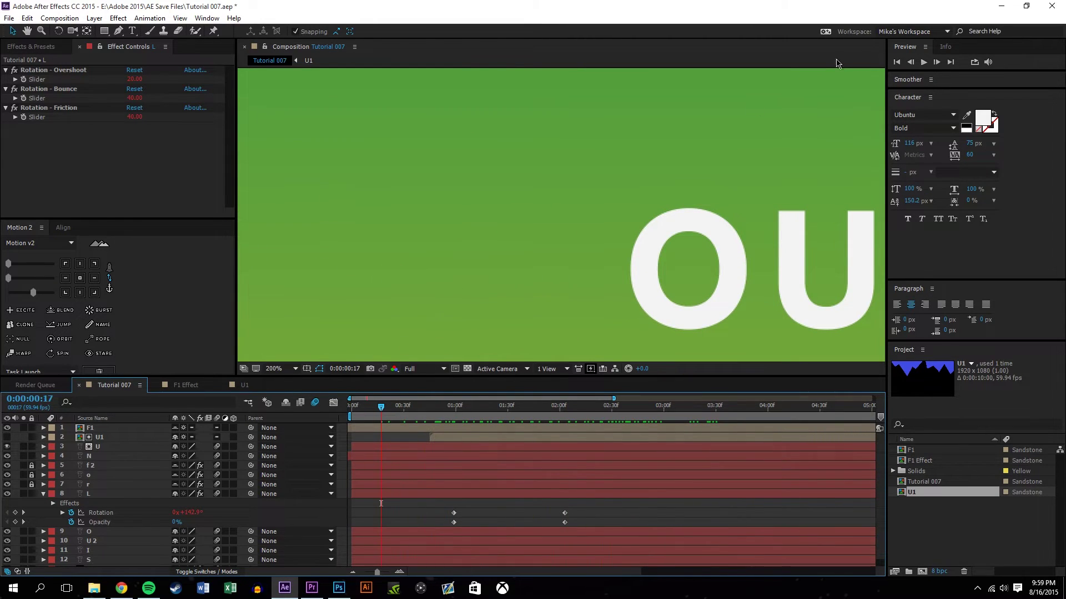
{"action": "left_click", "coordinate": [923, 61]}
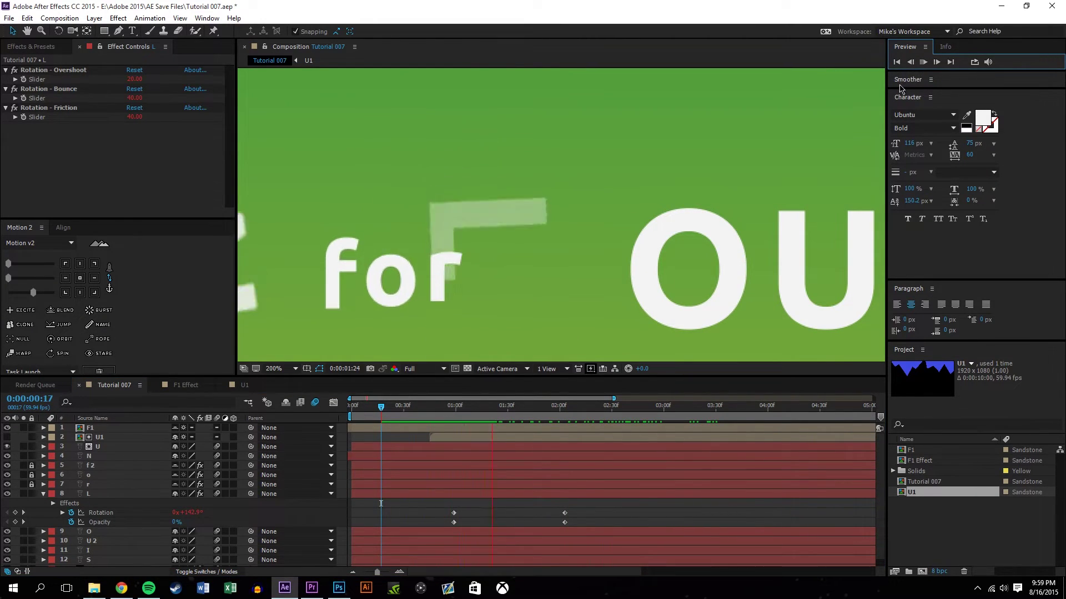
{"action": "left_click", "coordinate": [497, 408]}
{"action": "left_click_drag", "start_coordinate": [505, 410], "coordinate": [507, 410]}
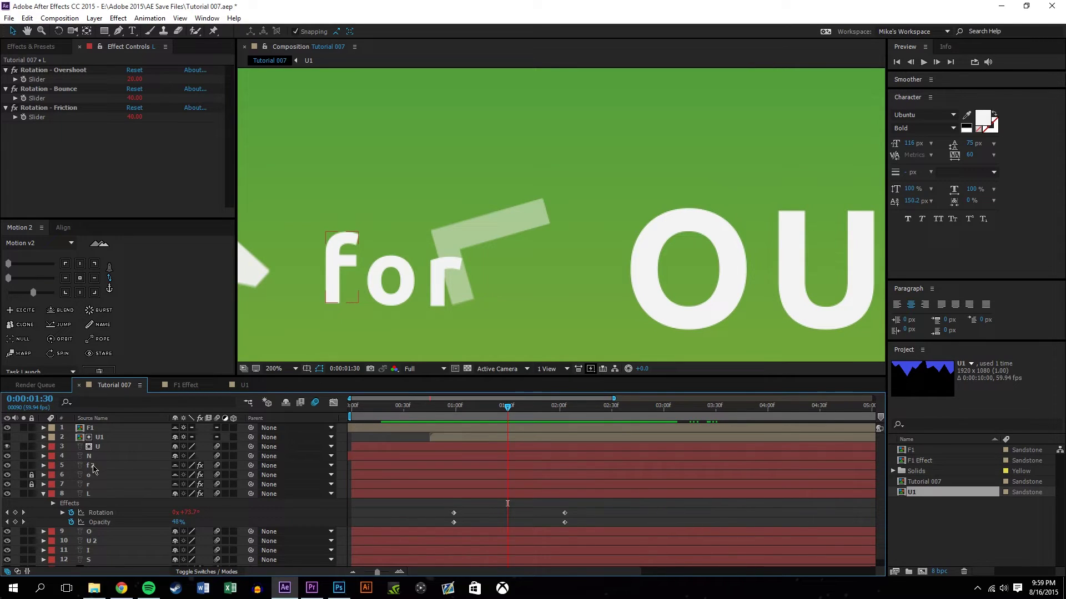
Reveal the f 2 layer's keyframes for comparison and move the L layer's ending rotation and opacity keyframes to 0:00:01:34
{"action": "left_click", "coordinate": [92, 467]}
{"action": "key", "text": "u"}
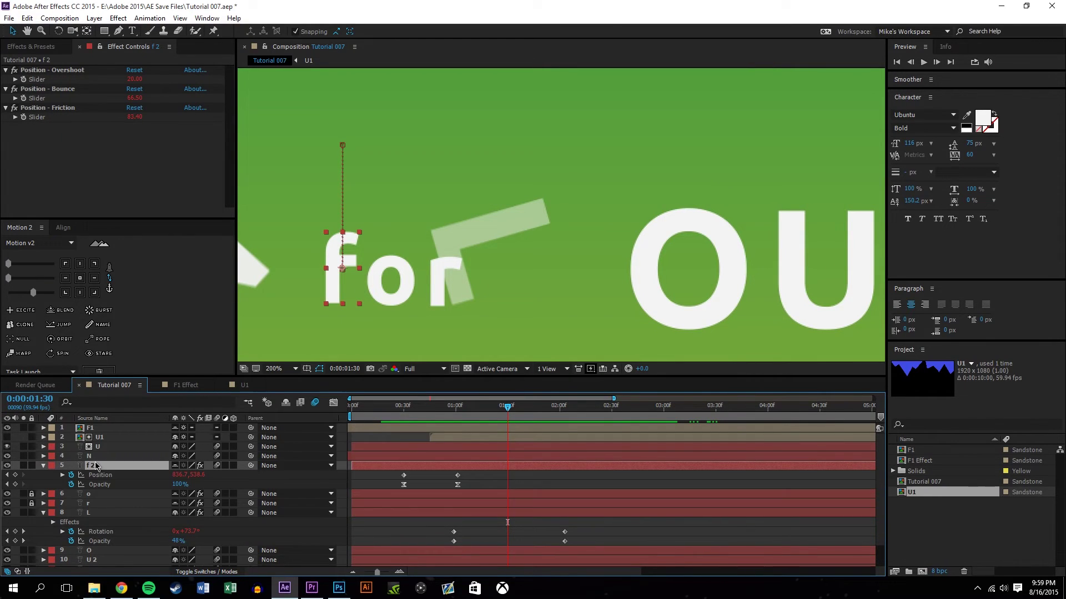
{"action": "left_click", "coordinate": [475, 481]}
{"action": "left_click_drag", "start_coordinate": [405, 412], "coordinate": [514, 422]}
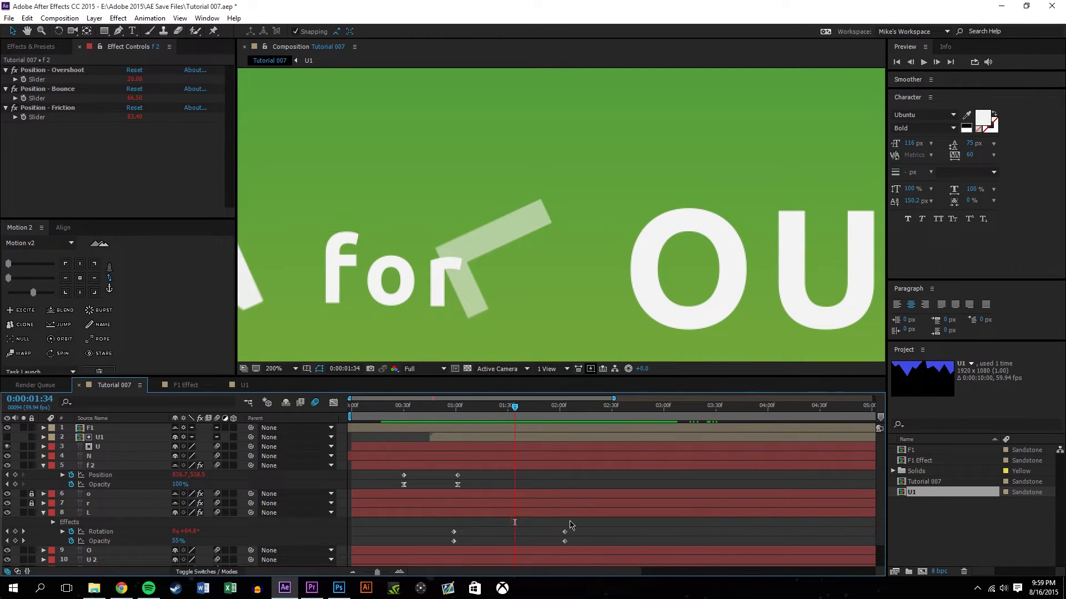
{"action": "left_click_drag", "start_coordinate": [570, 544], "coordinate": [515, 535]}
{"action": "left_click", "coordinate": [371, 534]}
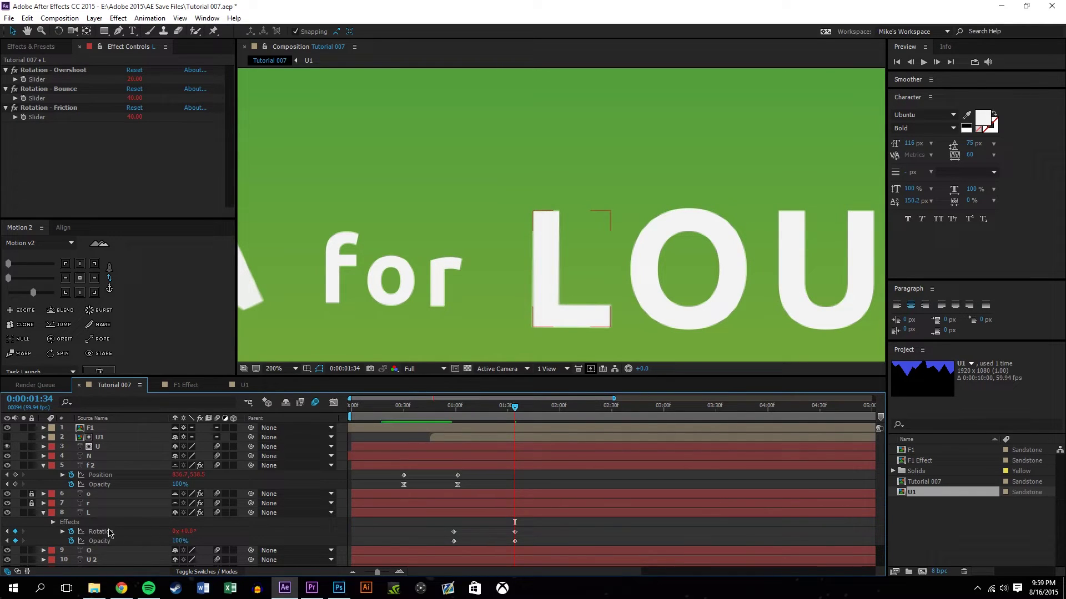
Match the L layer's Excite settings to f 2 by setting Rotation - Bounce to 66.5 and Rotation - Friction to 83.4
{"action": "left_click", "coordinate": [101, 475]}
{"action": "left_click", "coordinate": [135, 98]}
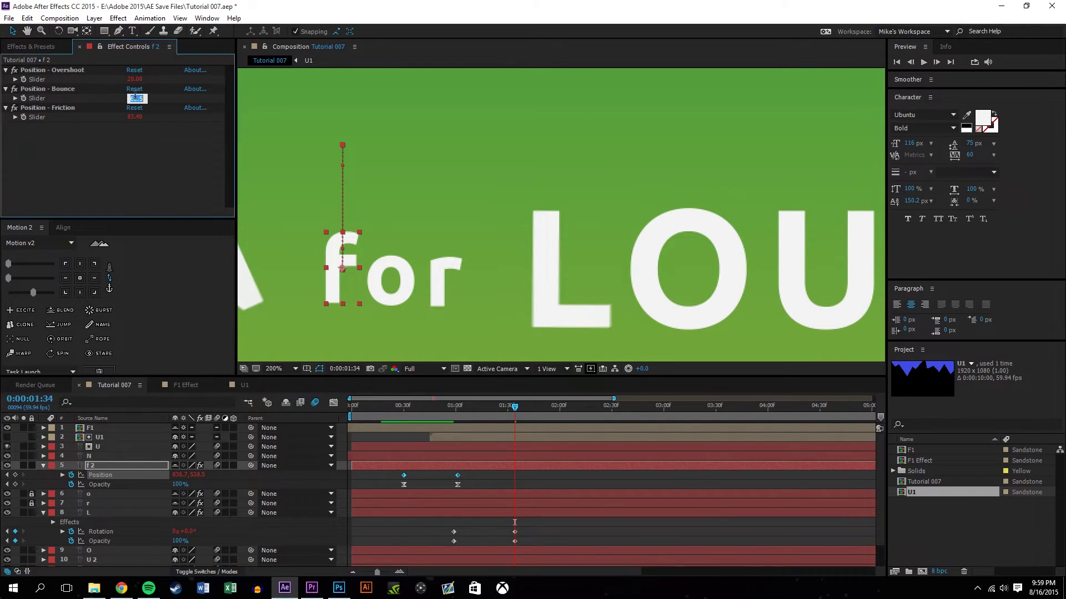
{"action": "left_click", "coordinate": [100, 536]}
{"action": "type", "text": "66.5"}
{"action": "left_click", "coordinate": [108, 475]}
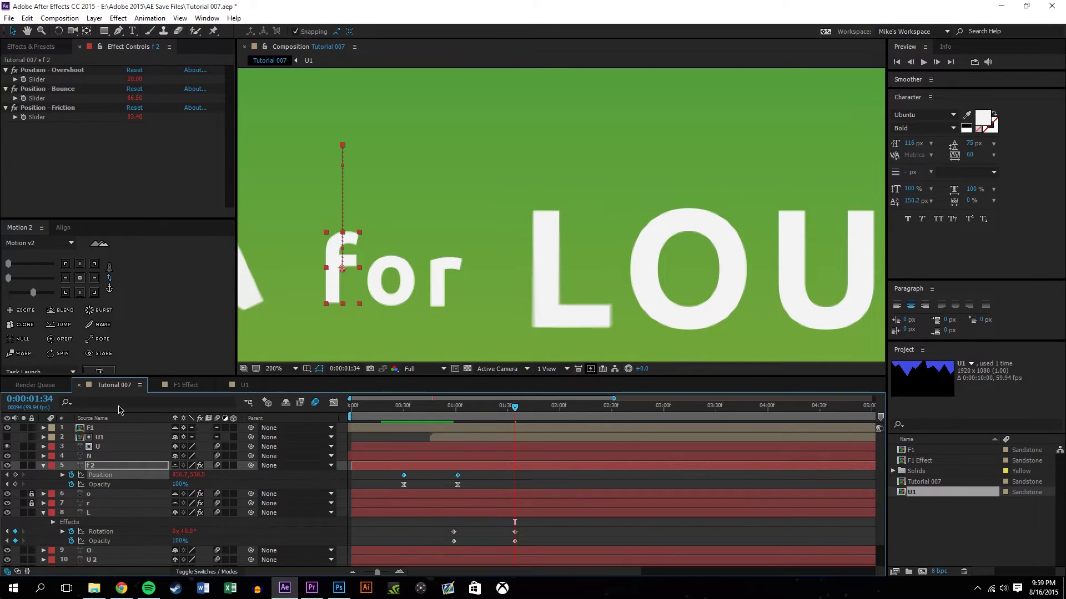
{"action": "left_click", "coordinate": [138, 127]}
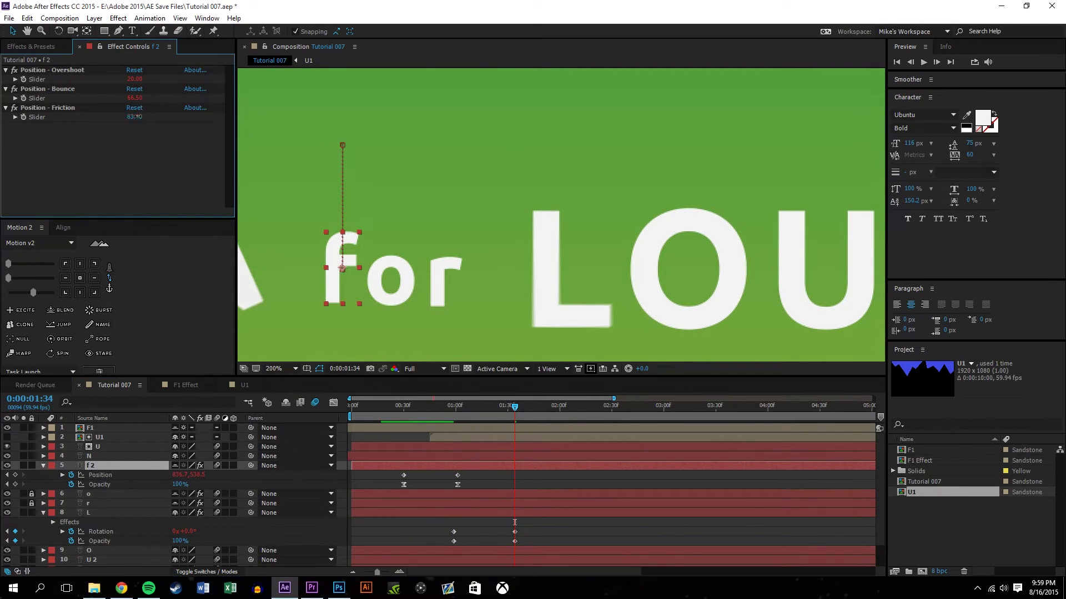
{"action": "left_click", "coordinate": [102, 531]}
{"action": "left_click", "coordinate": [133, 117]}
{"action": "type", "text": "83.4"}
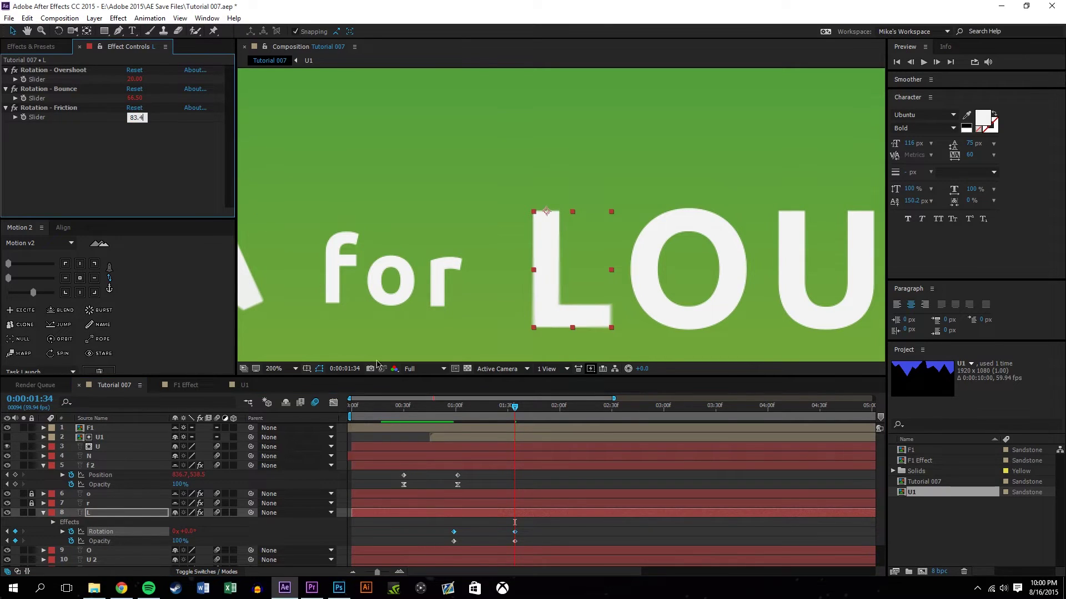
{"action": "left_click", "coordinate": [547, 516]}
Preview the L's swing and scrub through the animation with the whole title in view
{"action": "key", "text": "space"}
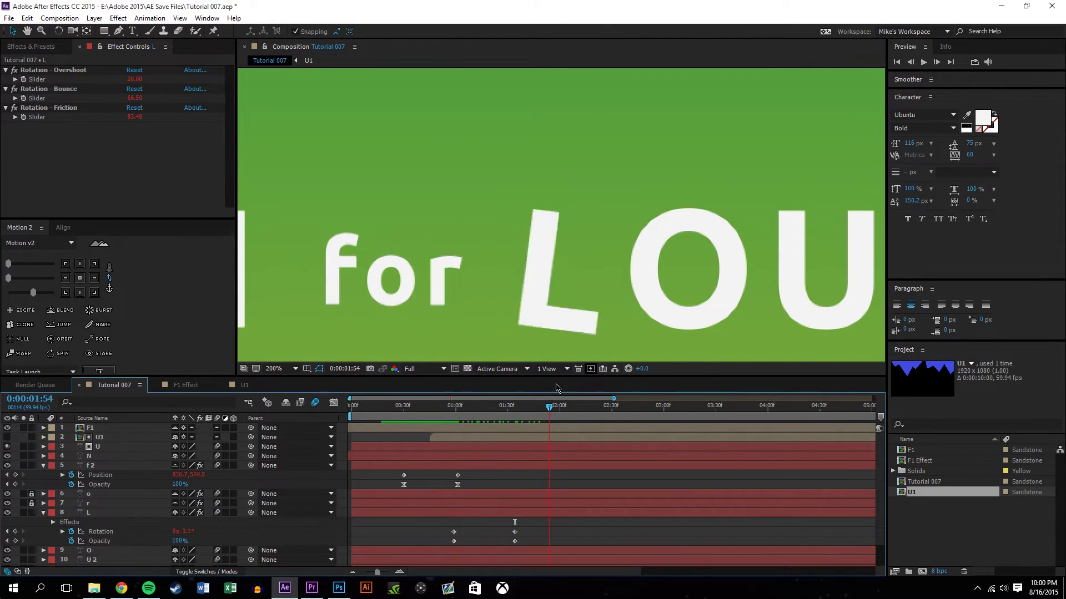
{"action": "scroll", "coordinate": [546, 247], "scroll_direction": "down", "scroll_amount": 3}
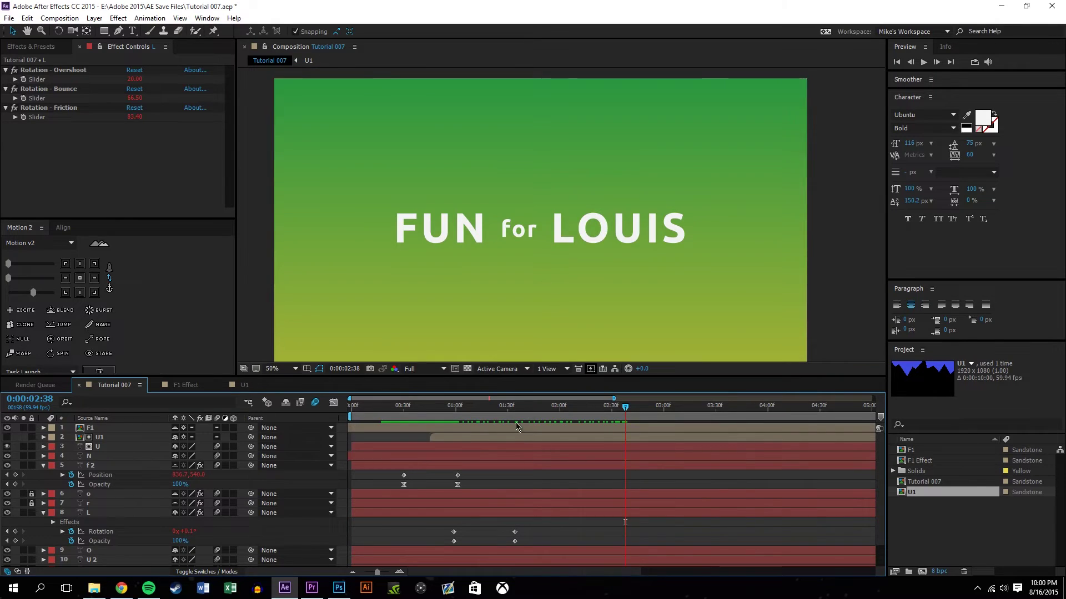
{"action": "left_click", "coordinate": [618, 407]}
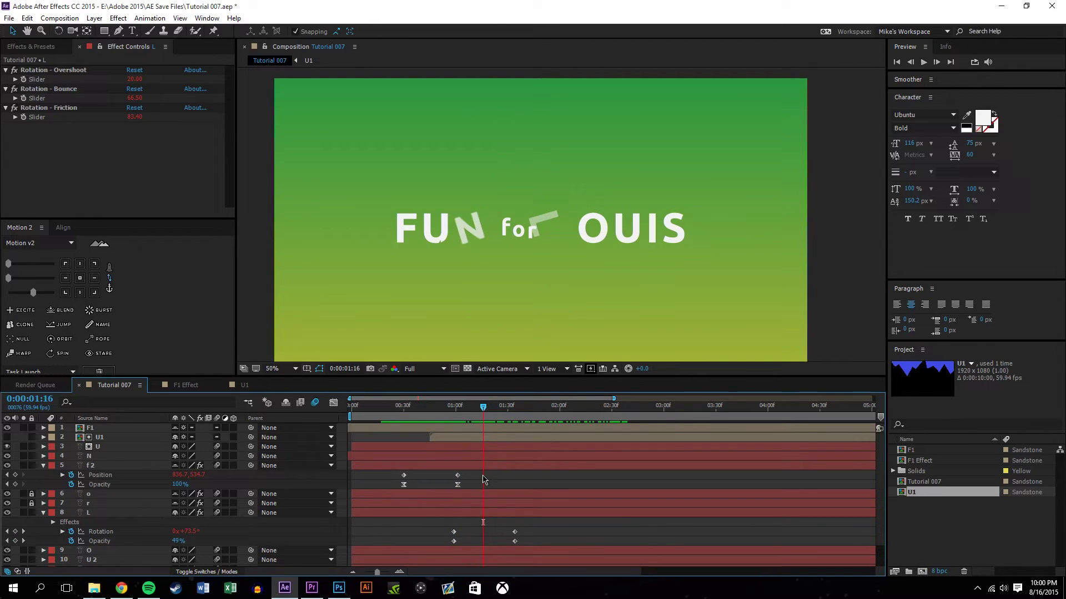
Draw an ellipse shape over the O of LOUIS, centre its anchor point, and align it with the letter
{"action": "scroll", "coordinate": [645, 261], "scroll_direction": "up", "scroll_amount": 4}
{"action": "left_click_drag", "start_coordinate": [719, 250], "coordinate": [459, 201]}
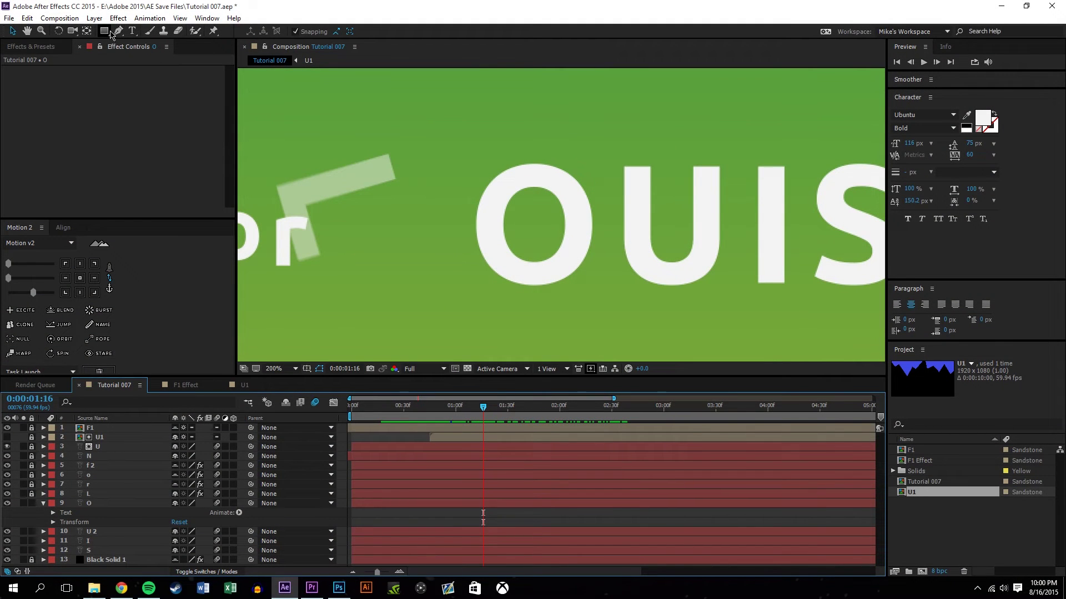
{"action": "left_click", "coordinate": [105, 31]}
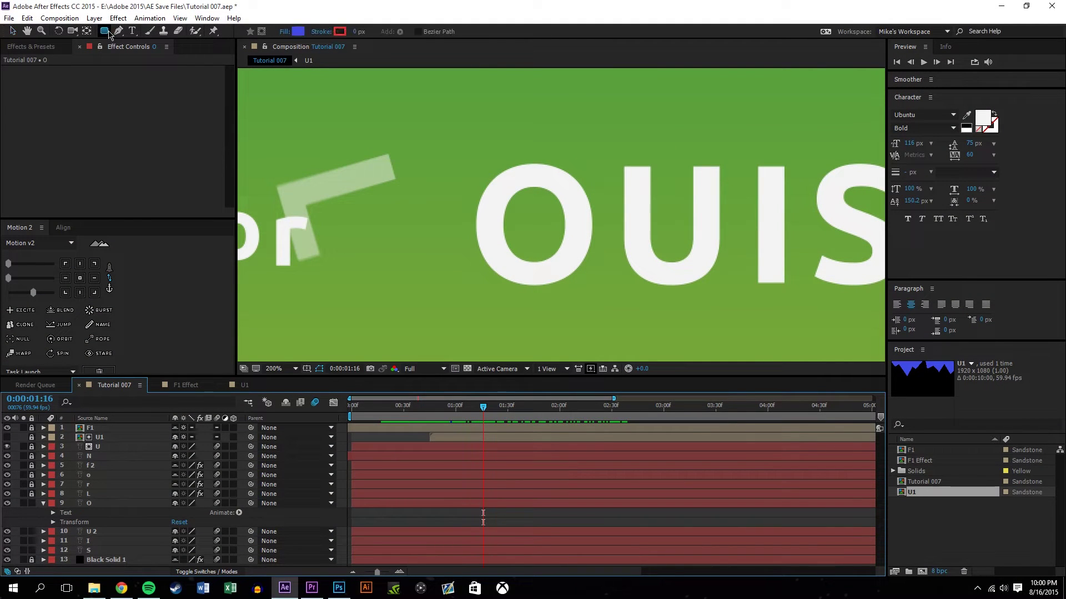
{"action": "mouse_move", "coordinate": [484, 175]}
{"action": "left_mouse_down"}
{"action": "mouse_move", "coordinate": [509, 234]}
{"action": "mouse_move", "coordinate": [580, 265]}
{"action": "mouse_move", "coordinate": [583, 279]}
{"action": "left_mouse_up"}
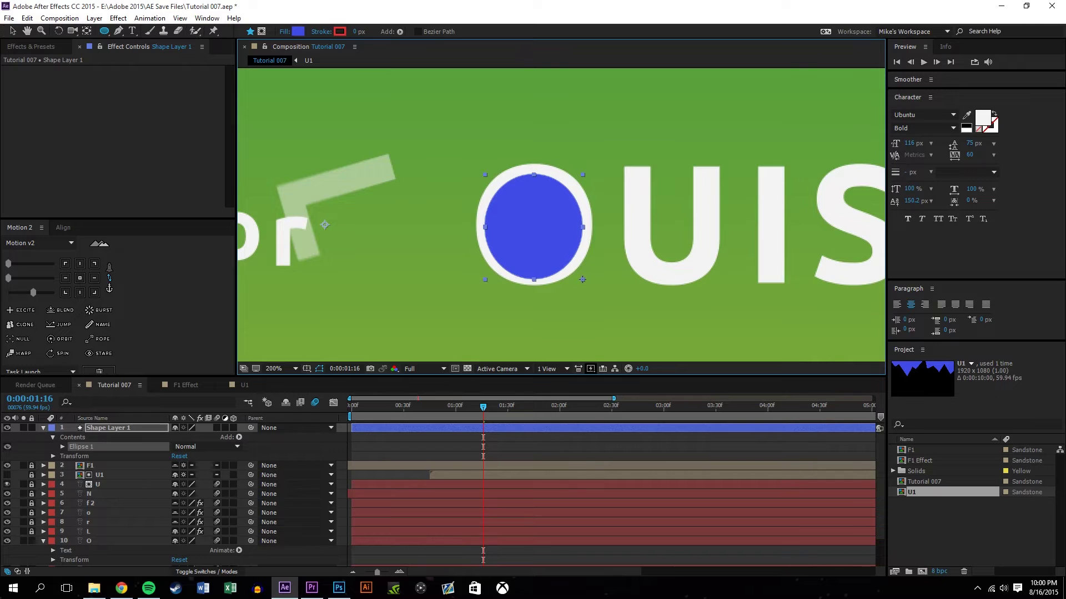
{"action": "left_click", "coordinate": [13, 33]}
{"action": "left_click", "coordinate": [80, 278]}
{"action": "left_click", "coordinate": [579, 248]}
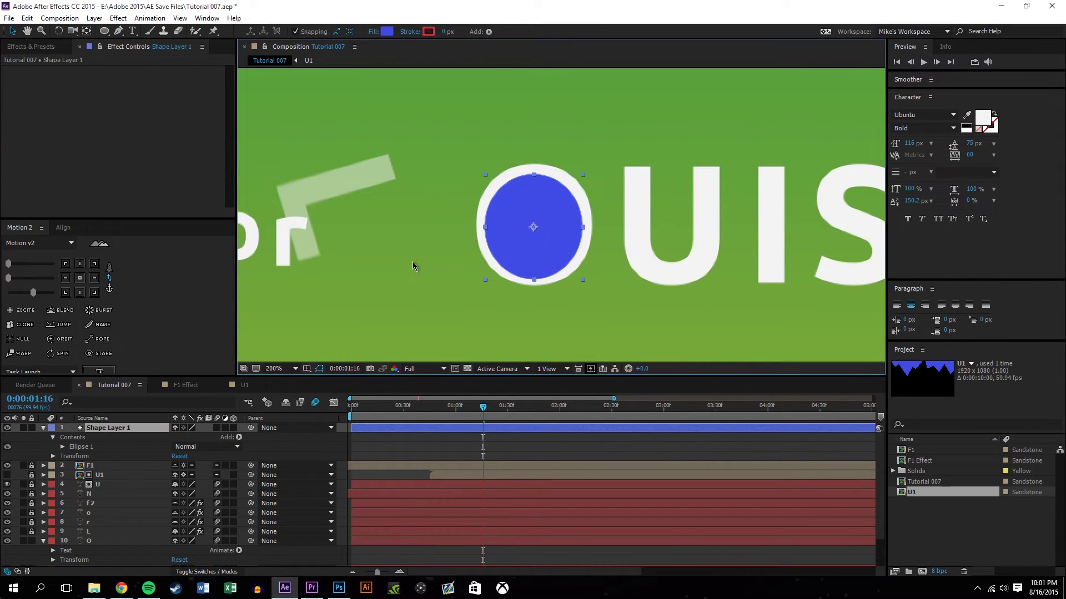
{"action": "left_click", "coordinate": [81, 279]}
{"action": "left_click_drag", "start_coordinate": [534, 226], "coordinate": [535, 228]}
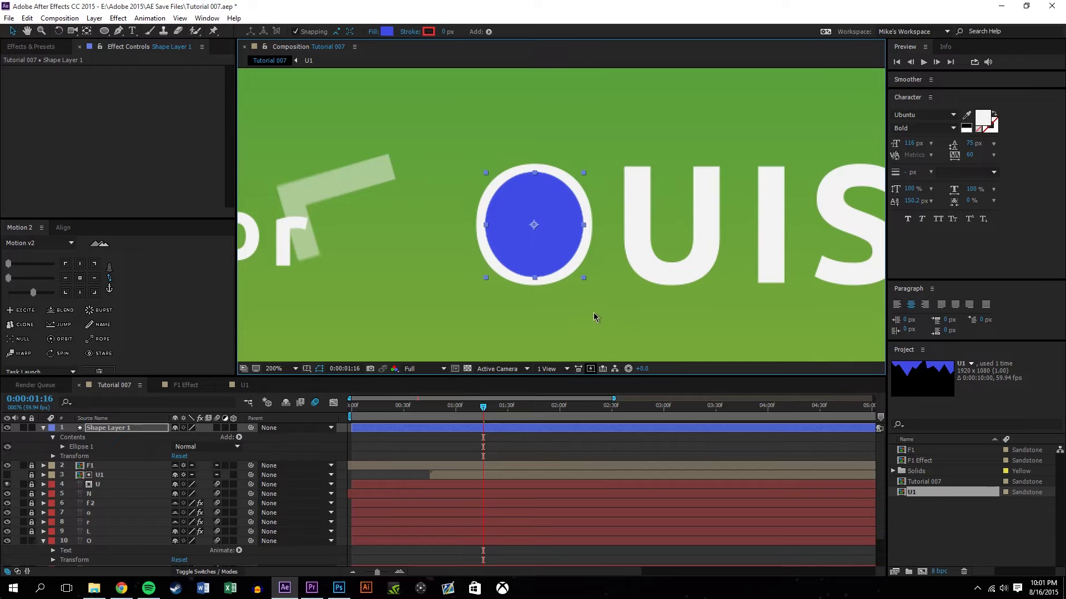
Set the ellipse's fill to none and its red stroke to 35 px wide
{"action": "left_click", "coordinate": [372, 32]}
{"action": "left_click", "coordinate": [384, 268]}
{"action": "key", "text": "Return"}
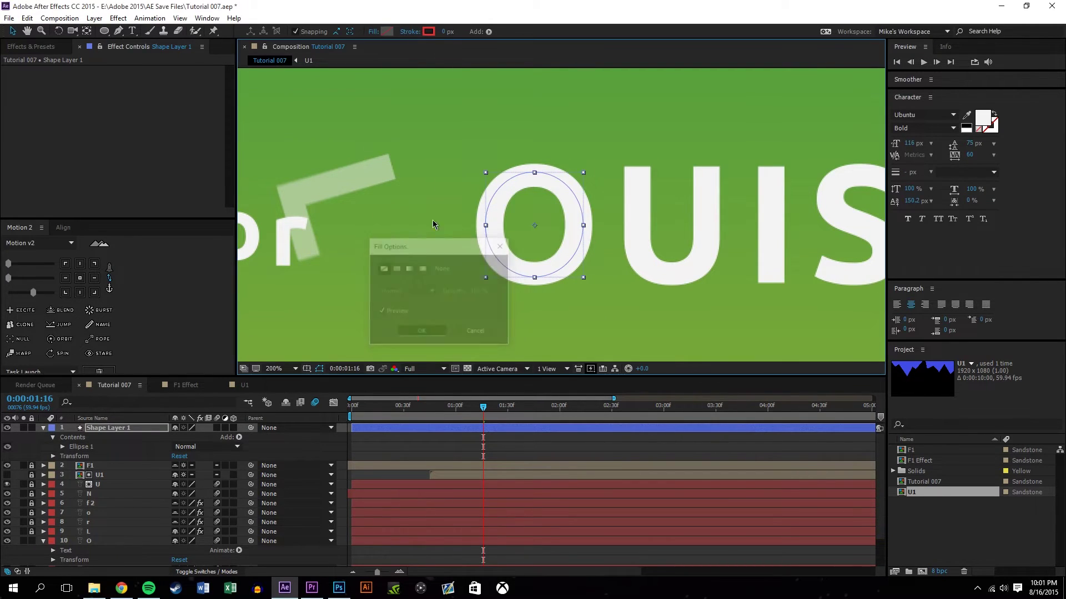
{"action": "left_click_drag", "start_coordinate": [444, 32], "coordinate": [465, 31]}
{"action": "left_click", "coordinate": [531, 451]}
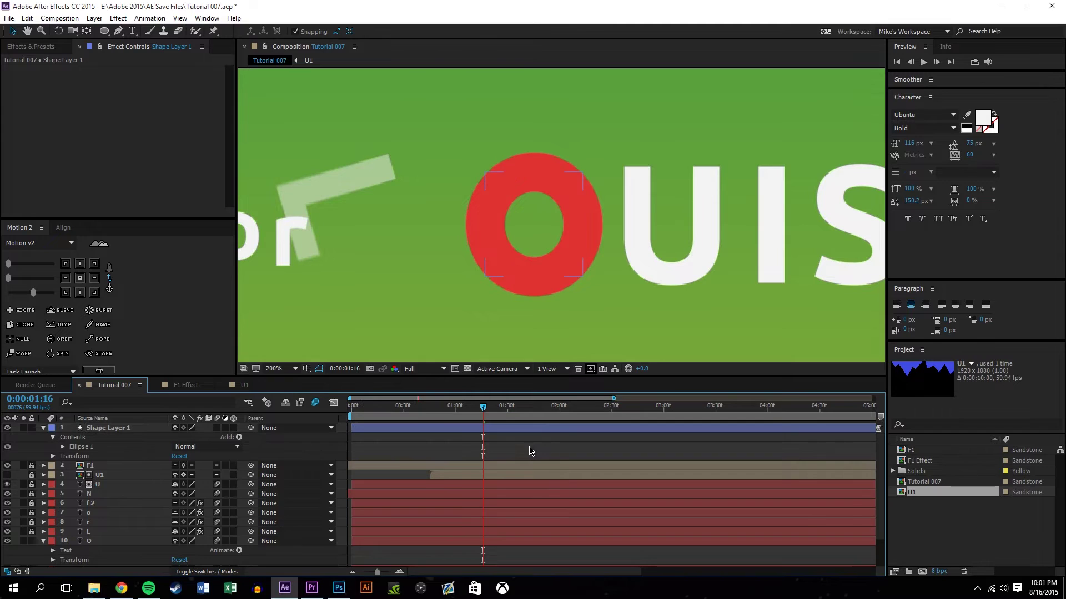
Move Shape Layer 1 below the f 2 layer, add Trim Paths to its contents, and reveal the trim properties
{"action": "left_click_drag", "start_coordinate": [108, 431], "coordinate": [117, 508]}
{"action": "scroll", "coordinate": [118, 473], "scroll_direction": "down", "scroll_amount": 2}
{"action": "scroll", "coordinate": [119, 466], "scroll_direction": "up", "scroll_amount": 2}
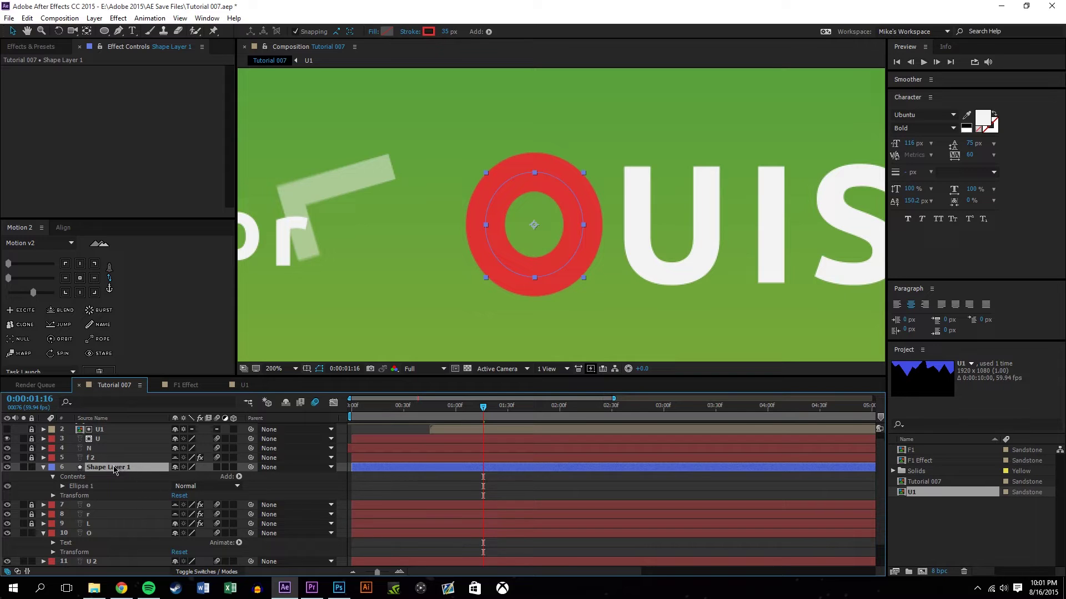
{"action": "right_click", "coordinate": [115, 469]}
{"action": "left_click", "coordinate": [263, 492]}
{"action": "left_click", "coordinate": [239, 477]}
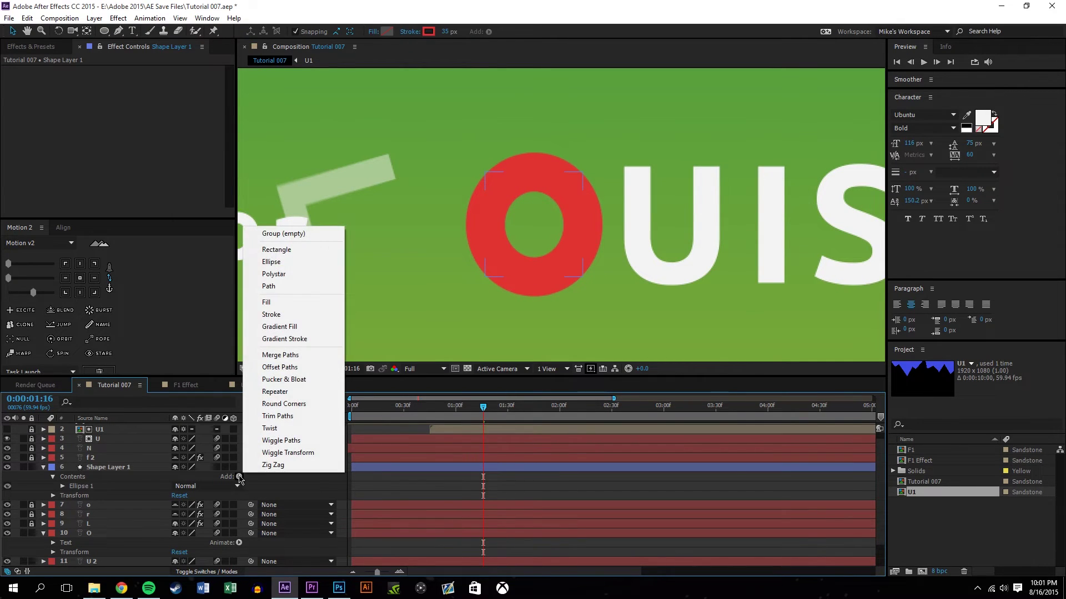
{"action": "left_click", "coordinate": [277, 416]}
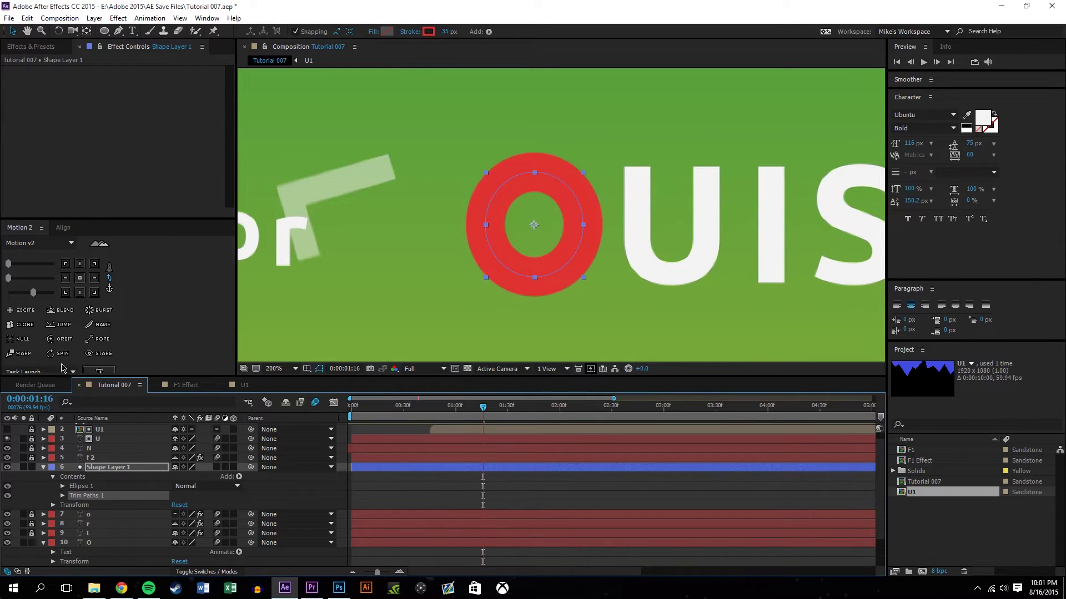
{"action": "left_click", "coordinate": [225, 493]}
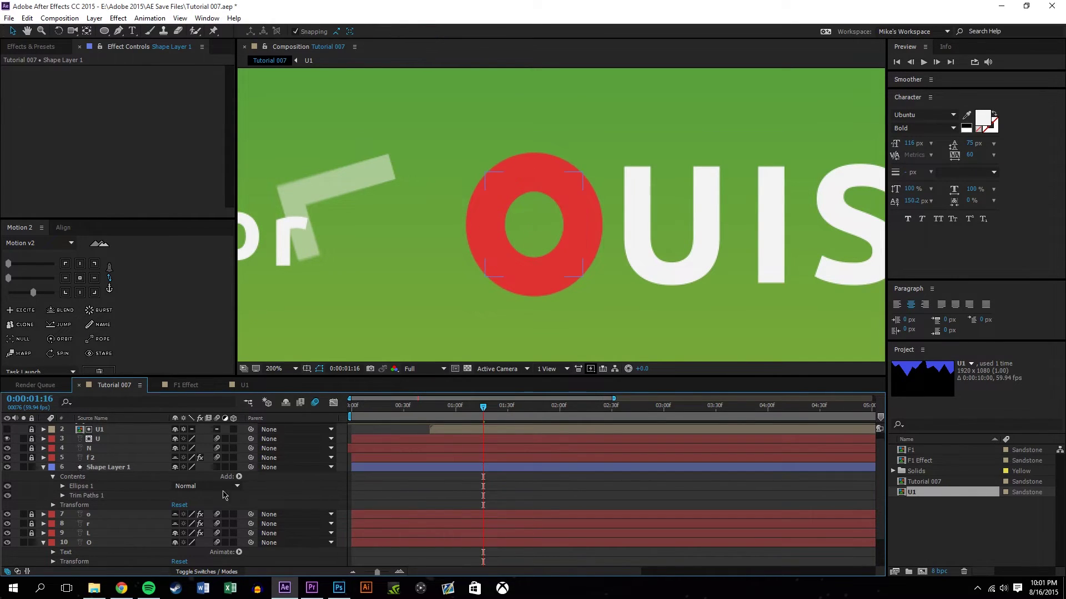
{"action": "left_click", "coordinate": [62, 496]}
{"action": "scroll", "coordinate": [160, 496], "scroll_direction": "down", "scroll_amount": 1}
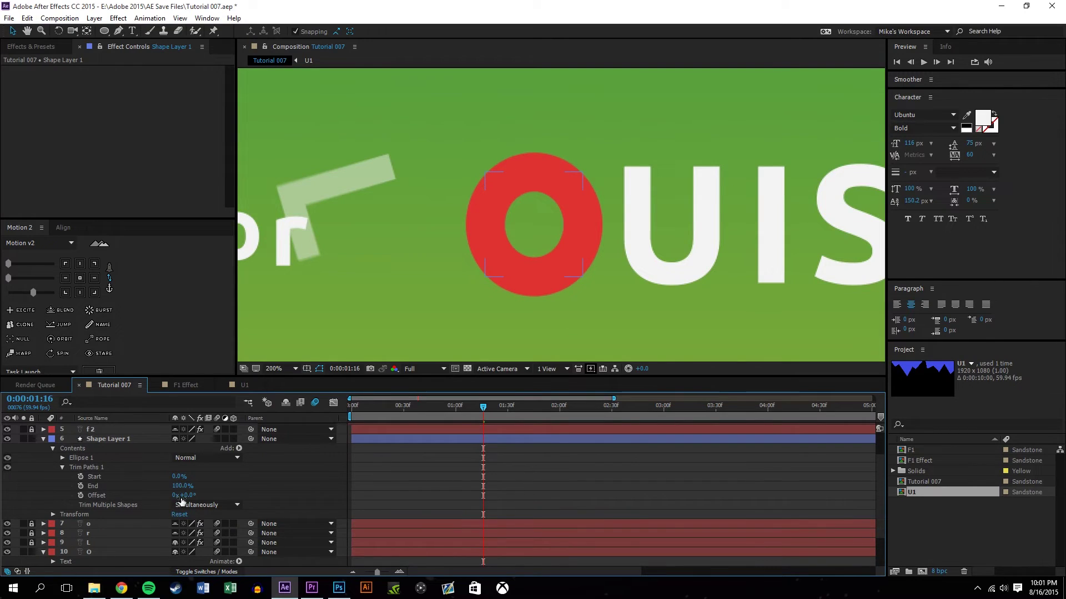
Set the trim Offset to 209° and keyframe Start from 100% at 0:00:01:16 to 0% at 0:00:01:44
{"action": "left_click_drag", "start_coordinate": [180, 487], "coordinate": [297, 493]}
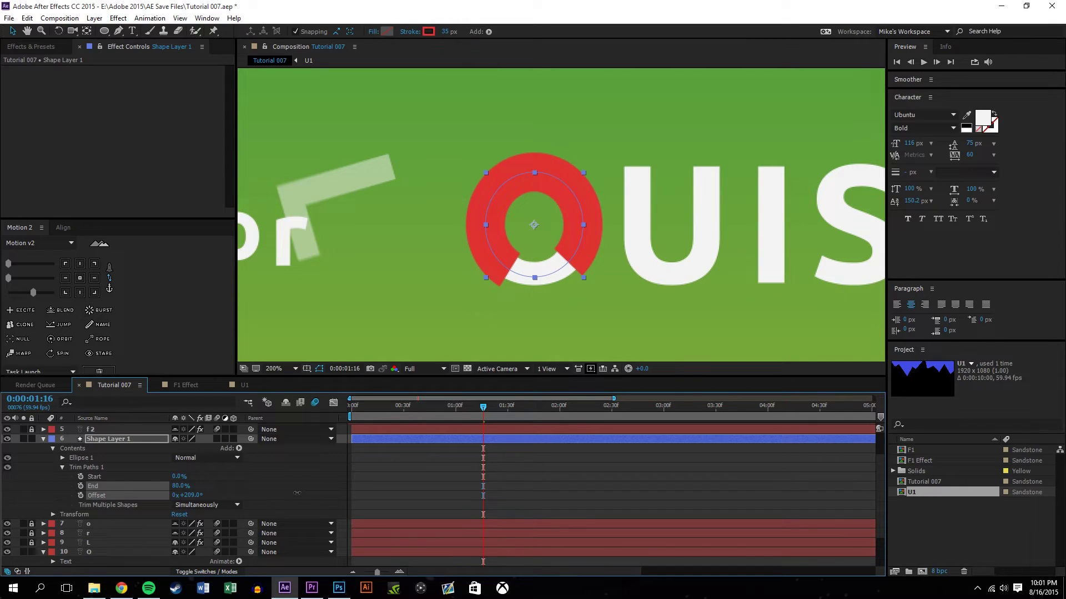
{"action": "left_click_drag", "start_coordinate": [182, 486], "coordinate": [227, 473]}
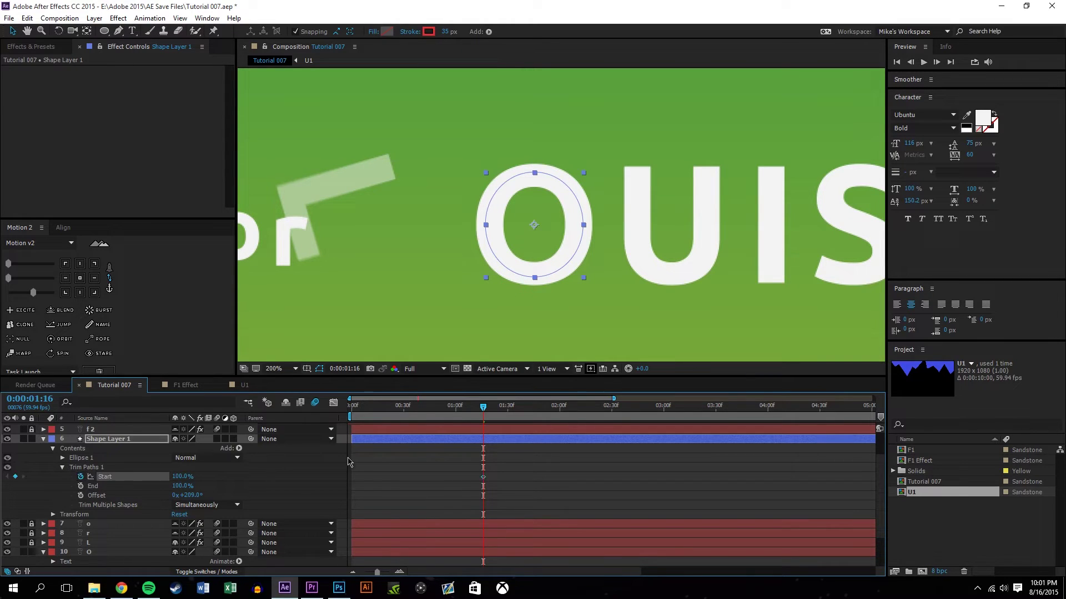
{"action": "left_click_drag", "start_coordinate": [481, 409], "coordinate": [531, 419]}
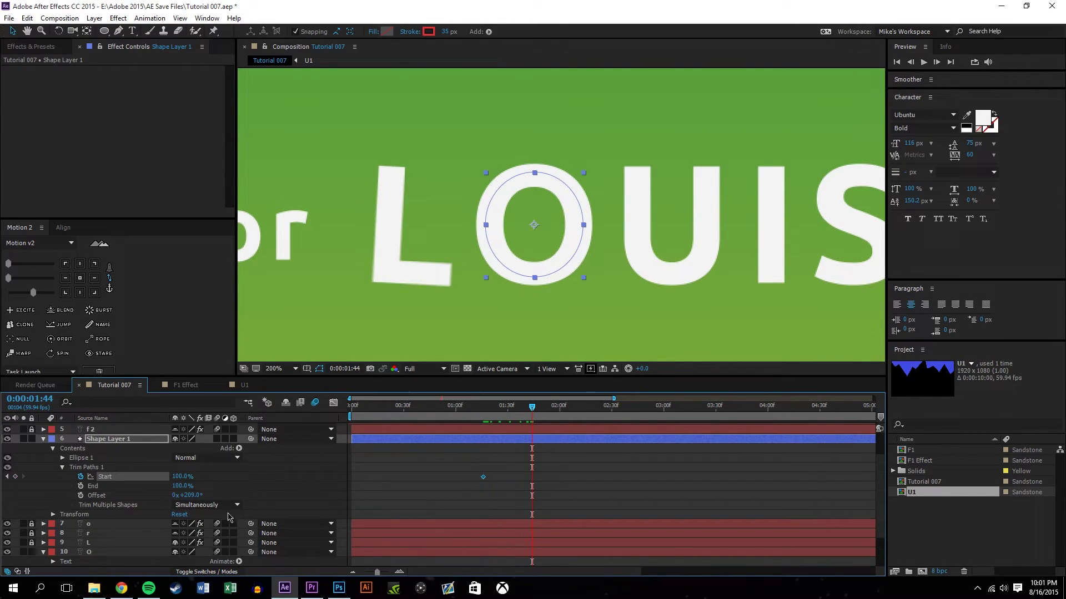
{"action": "left_click_drag", "start_coordinate": [183, 476], "coordinate": [162, 476]}
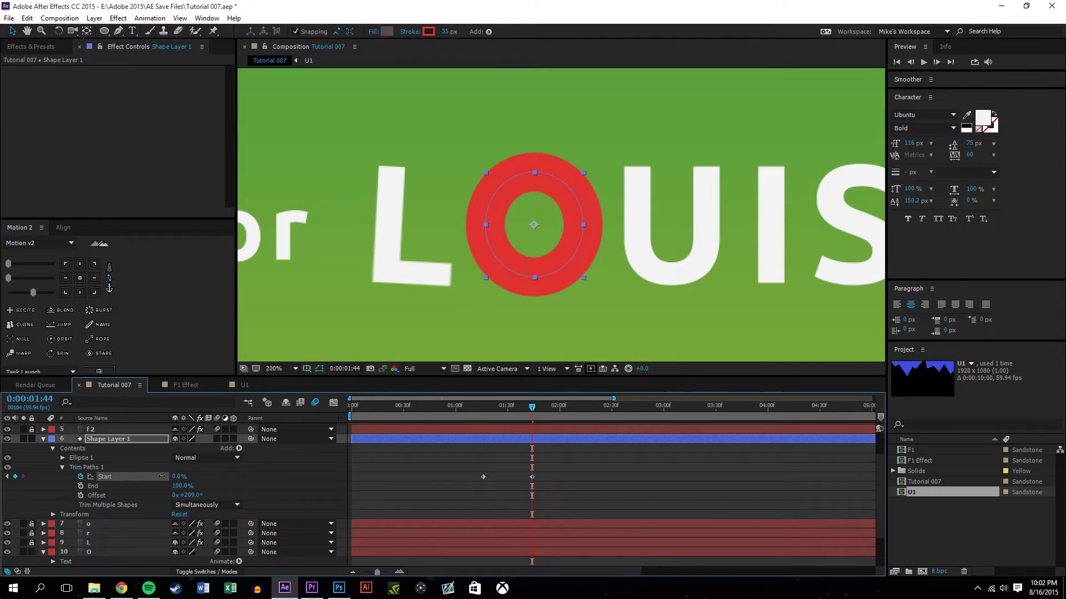
Ease the two trim Start keyframes, move the ending one to just before 0:00:02:00, and scrub through the reveal
{"action": "left_click", "coordinate": [433, 485]}
{"action": "left_click_drag", "start_coordinate": [557, 475], "coordinate": [416, 502]}
{"action": "left_click", "coordinate": [34, 292]}
{"action": "left_click_drag", "start_coordinate": [468, 405], "coordinate": [523, 408]}
{"action": "left_click_drag", "start_coordinate": [533, 477], "coordinate": [556, 476]}
{"action": "key", "text": "ctrl+z"}
{"action": "left_click", "coordinate": [580, 476]}
{"action": "left_click_drag", "start_coordinate": [470, 406], "coordinate": [542, 410]}
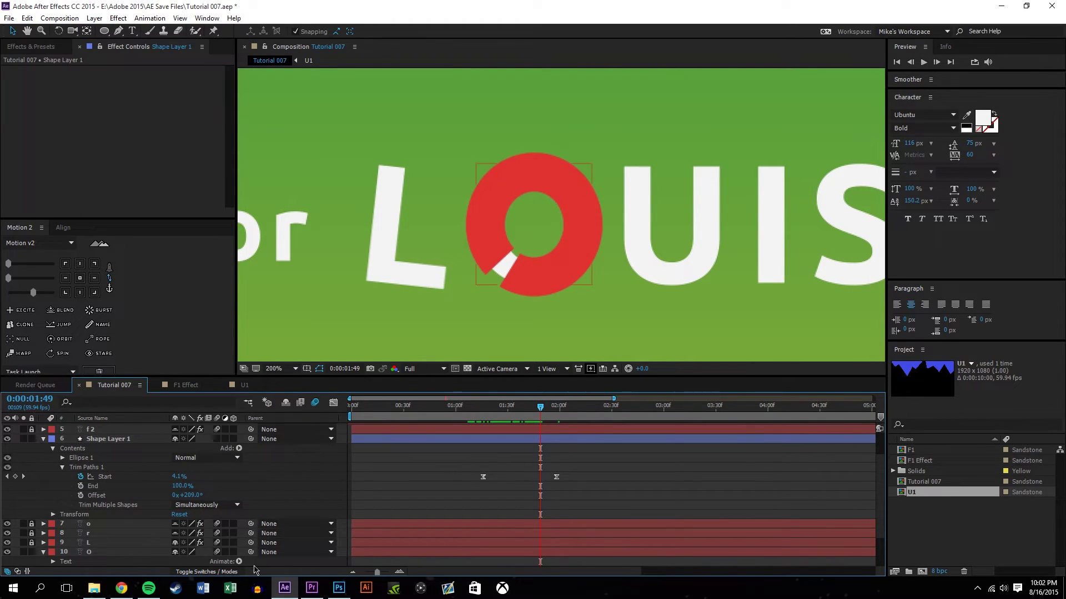
Show the track matte controls, lock the L layer, and move Shape Layer 1 directly above the O layer
{"action": "left_click", "coordinate": [222, 572]}
{"action": "left_click", "coordinate": [70, 516]}
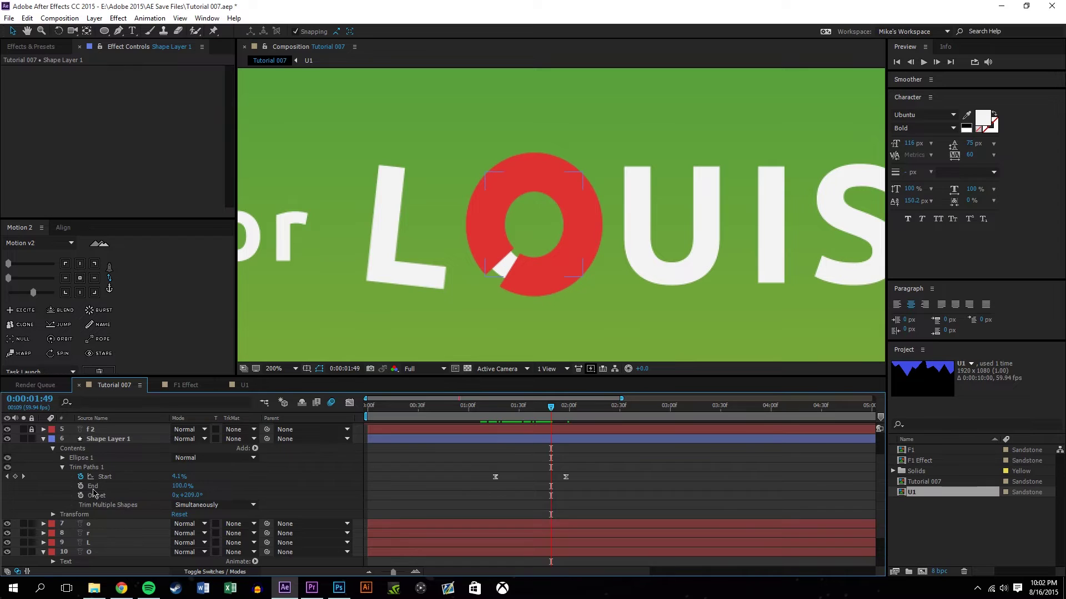
{"action": "scroll", "coordinate": [95, 494], "scroll_direction": "down", "scroll_amount": 2}
{"action": "scroll", "coordinate": [89, 489], "scroll_direction": "up", "scroll_amount": 2}
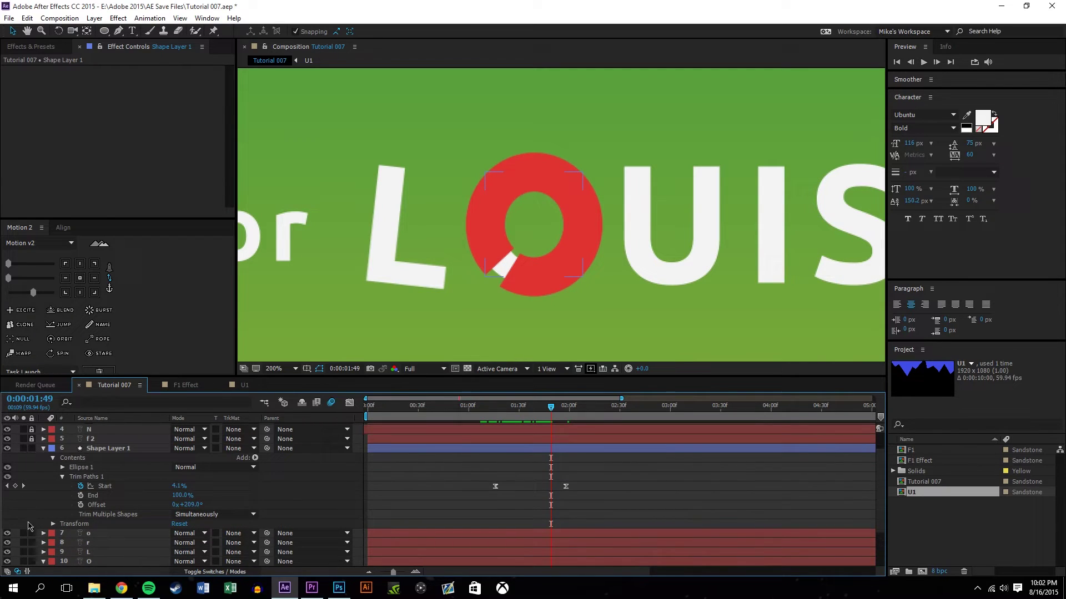
{"action": "left_click", "coordinate": [31, 552]}
{"action": "left_click_drag", "start_coordinate": [115, 448], "coordinate": [117, 558]}
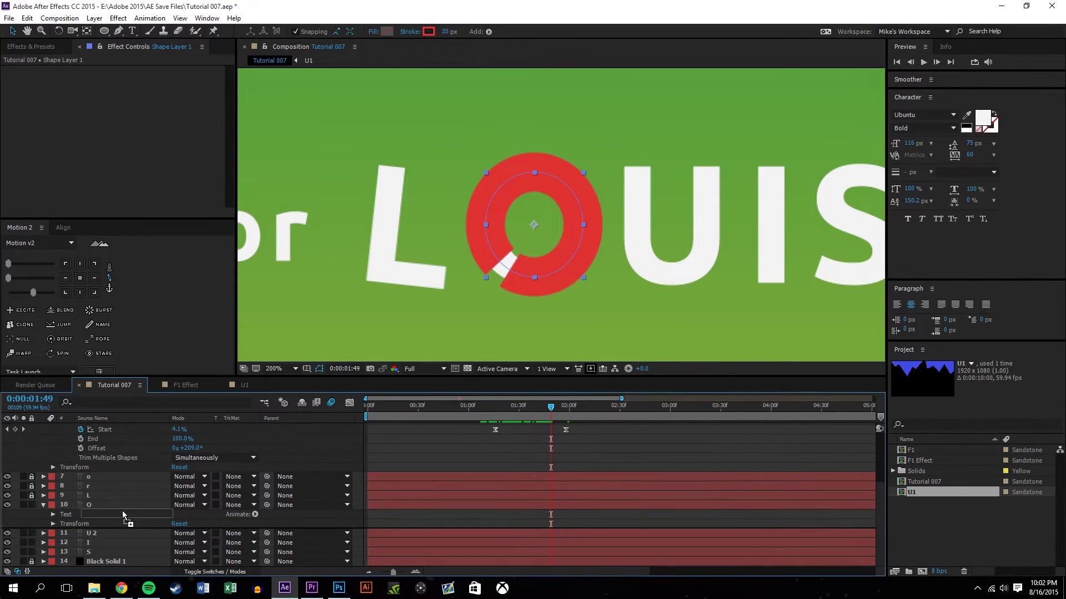
{"action": "scroll", "coordinate": [69, 516], "scroll_direction": "down", "scroll_amount": 2}
{"action": "scroll", "coordinate": [69, 515], "scroll_direction": "up", "scroll_amount": 1}
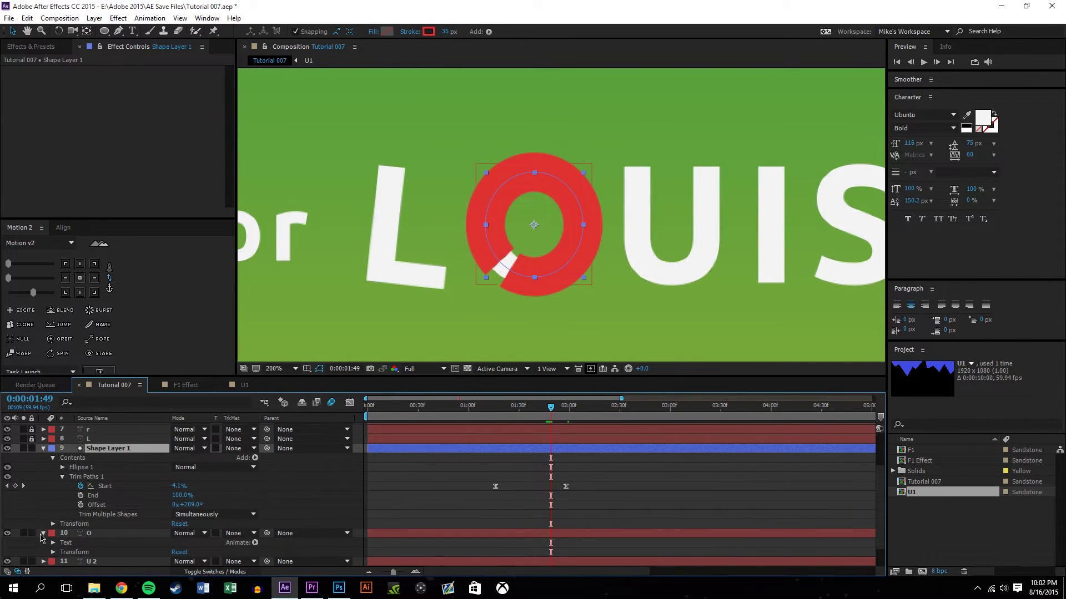
Set the O layer's track matte to Alpha Matte "Shape Layer 1"
{"action": "left_click", "coordinate": [43, 533]}
{"action": "left_click", "coordinate": [236, 533]}
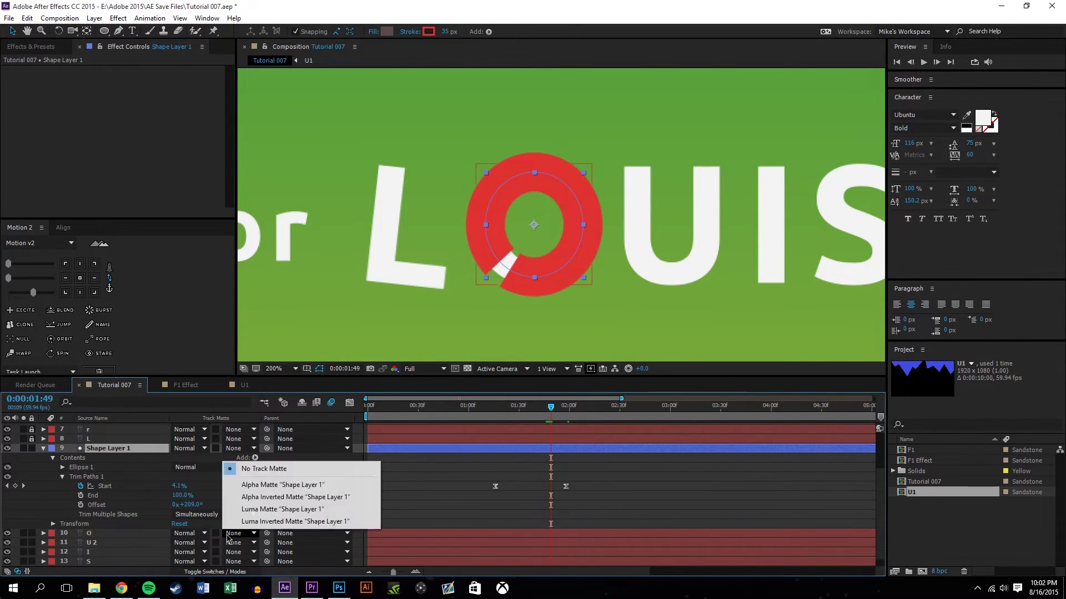
{"action": "left_click", "coordinate": [278, 485]}
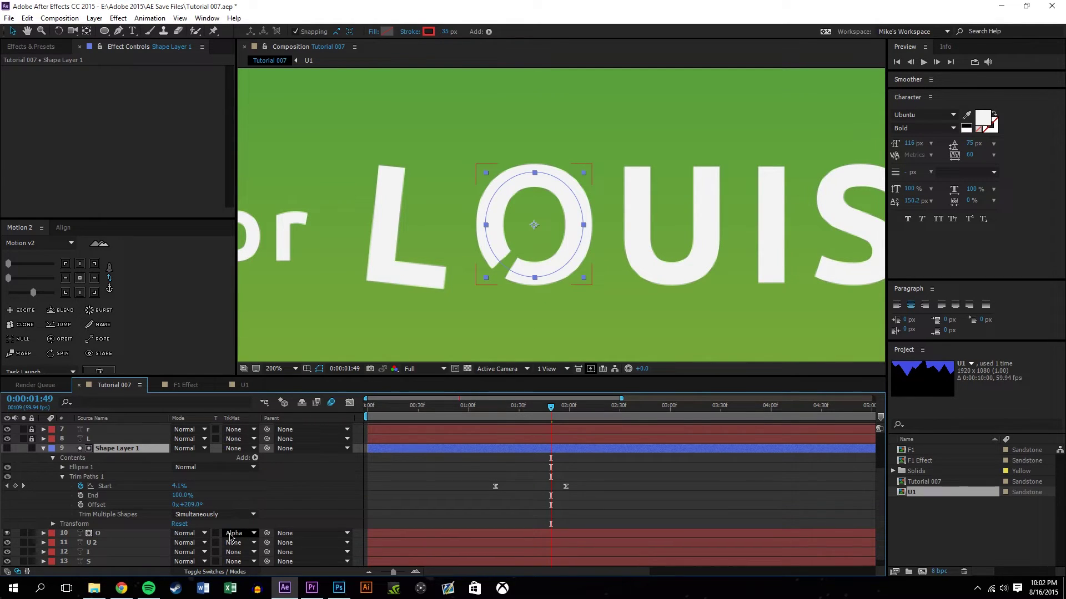
Preview the O's reveal, extend its ending Start keyframe to about 0:00:02:30, and preview it again
{"action": "left_click_drag", "start_coordinate": [557, 415], "coordinate": [490, 378]}
{"action": "left_click", "coordinate": [924, 62]}
{"action": "left_click", "coordinate": [621, 409]}
{"action": "left_click_drag", "start_coordinate": [564, 483], "coordinate": [618, 497]}
{"action": "left_click", "coordinate": [663, 484]}
{"action": "left_click_drag", "start_coordinate": [492, 408], "coordinate": [456, 406]}
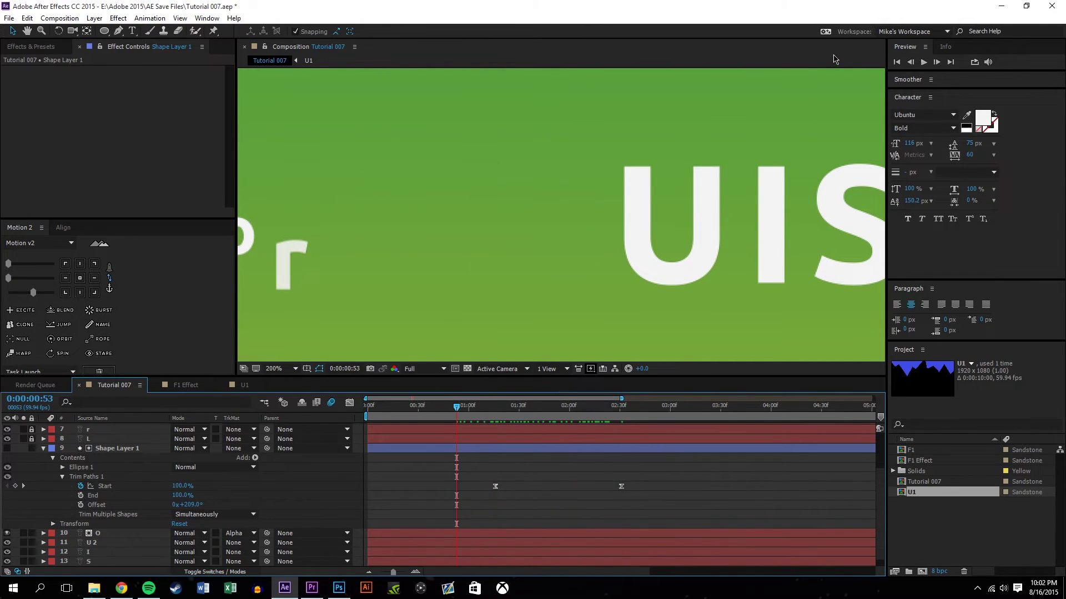
{"action": "left_click", "coordinate": [924, 63]}
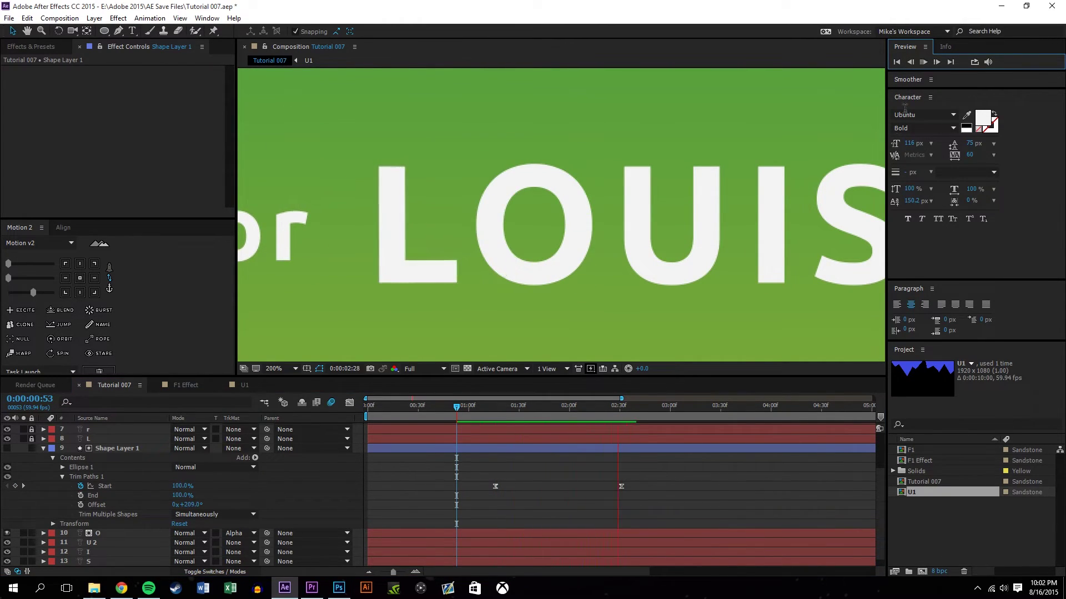
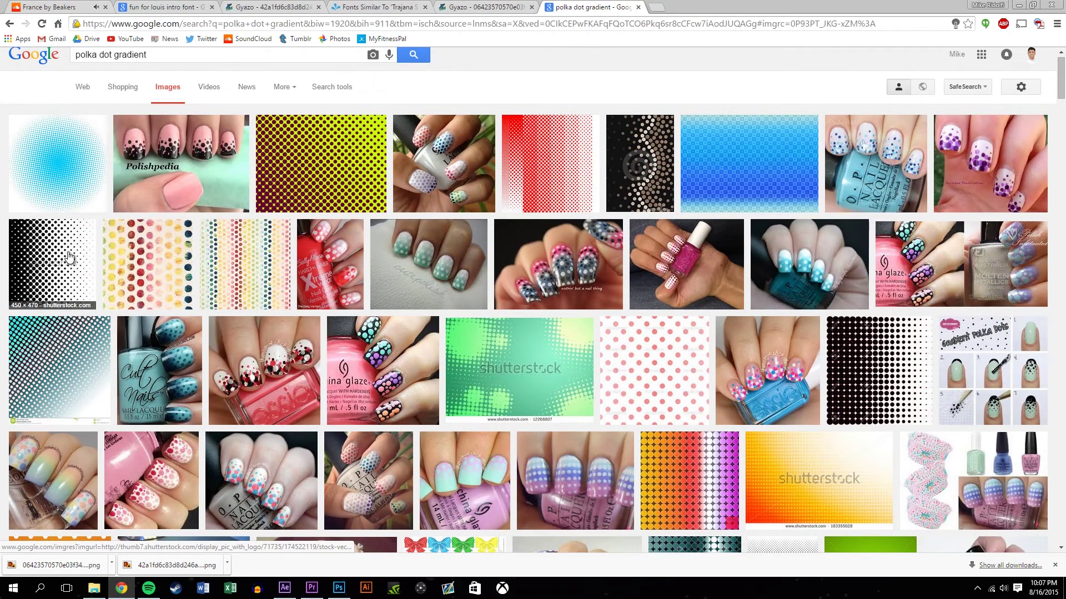
Open the black-and-white dot gradient from the image results at full size and save it as a JPEG to the Desktop
{"action": "left_click", "coordinate": [69, 257]}
{"action": "left_click", "coordinate": [775, 287]}
{"action": "right_click", "coordinate": [86, 155]}
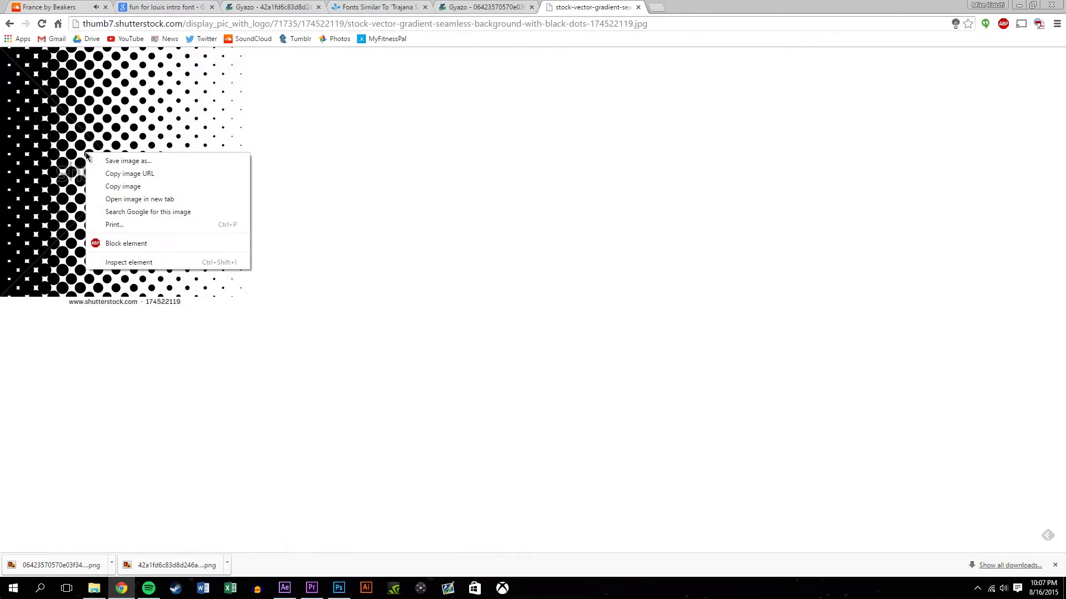
{"action": "left_click", "coordinate": [113, 161]}
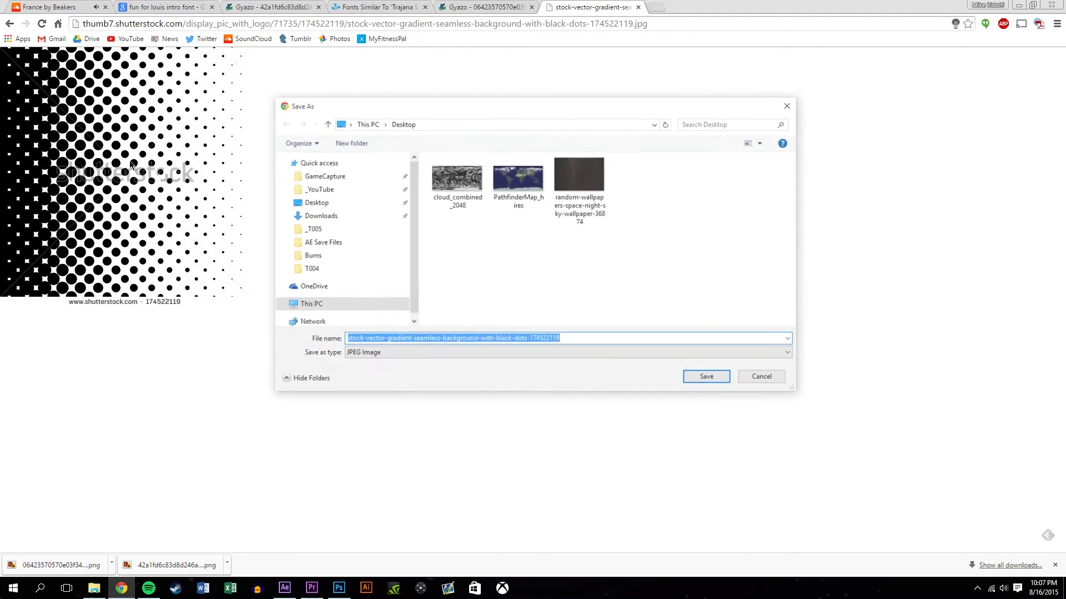
{"action": "left_click", "coordinate": [310, 202]}
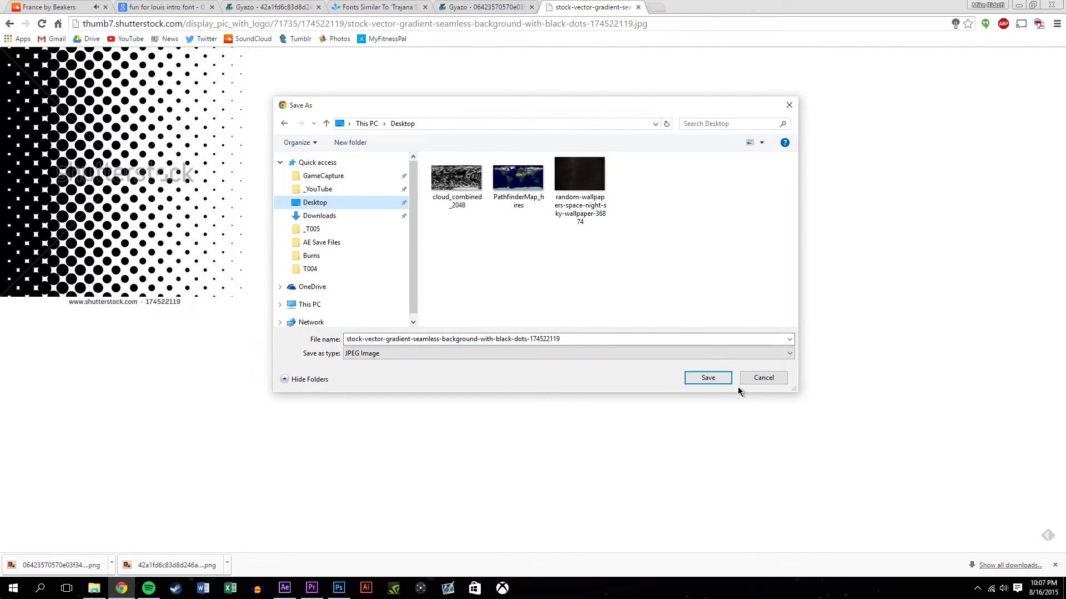
{"action": "left_click", "coordinate": [706, 380]}
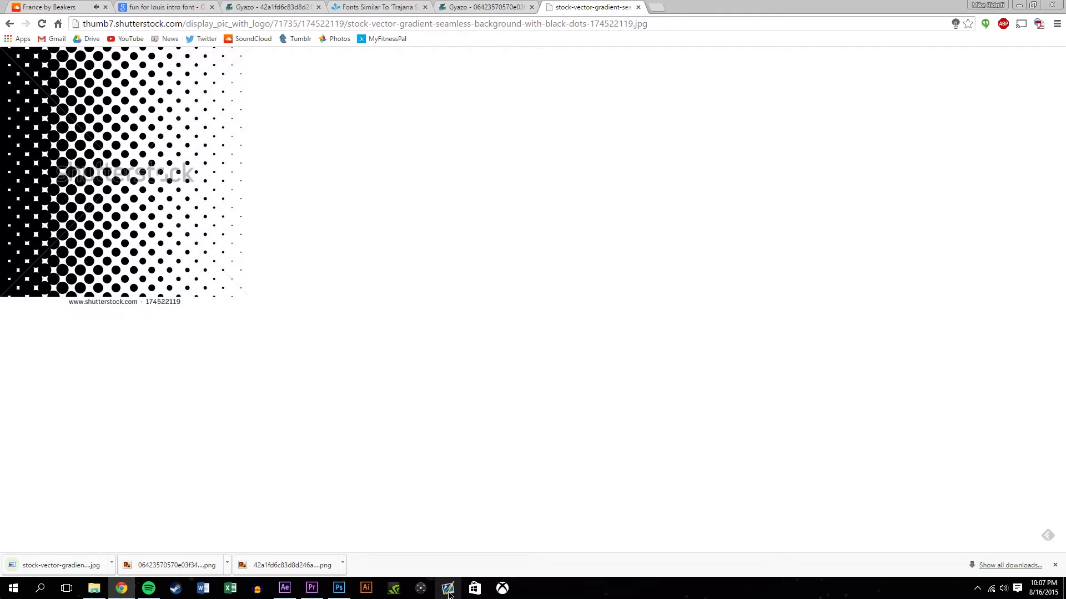
Switch to After Effects, close the U2 composition, and import the saved dot-gradient image from the Desktop into the project
{"action": "left_click", "coordinate": [286, 587]}
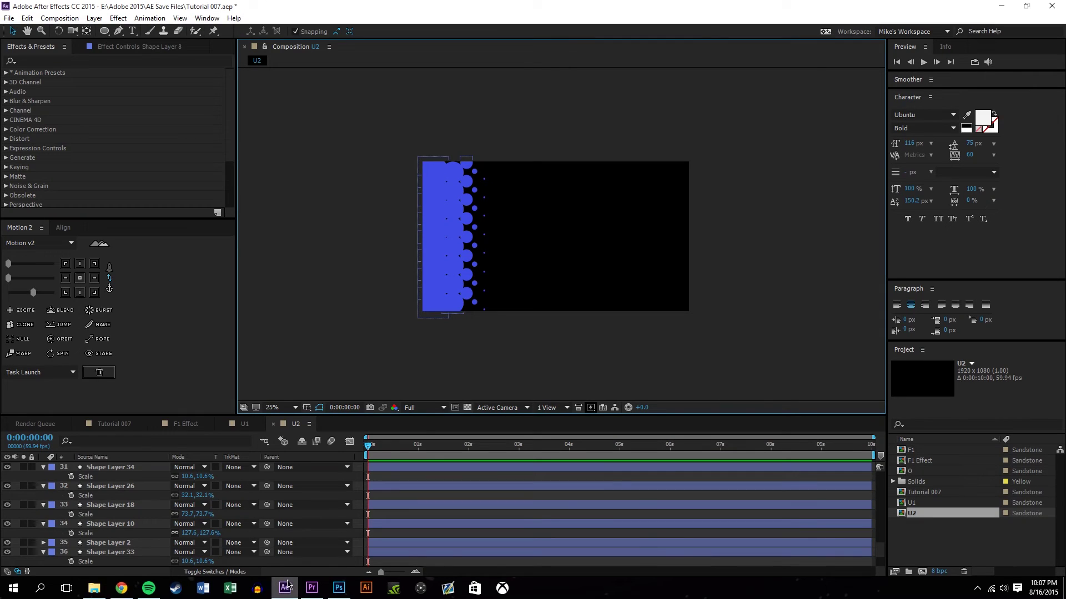
{"action": "left_click", "coordinate": [273, 426]}
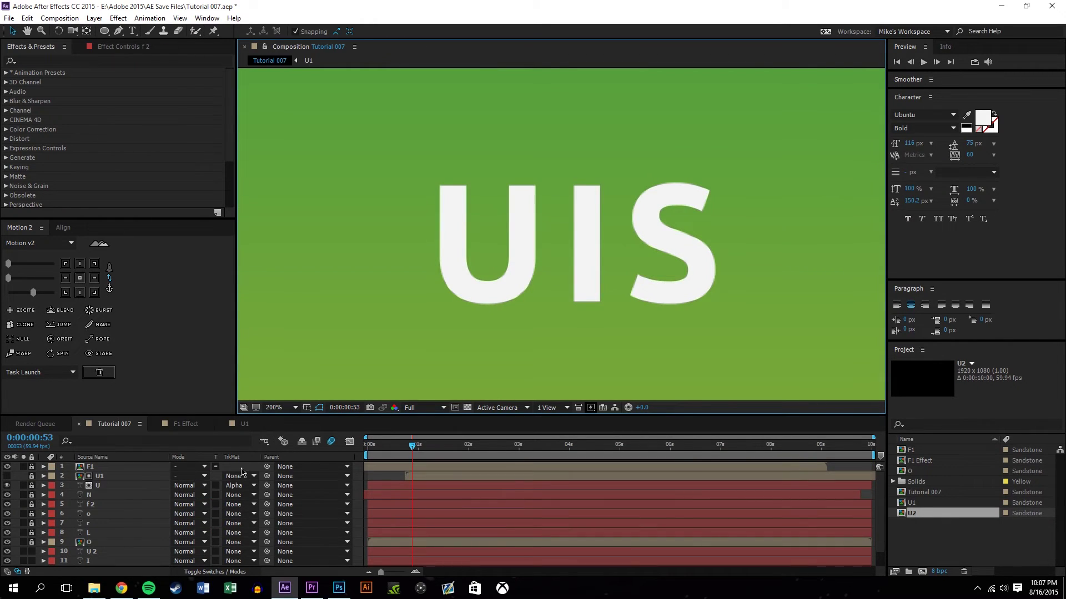
{"action": "left_click", "coordinate": [94, 588]}
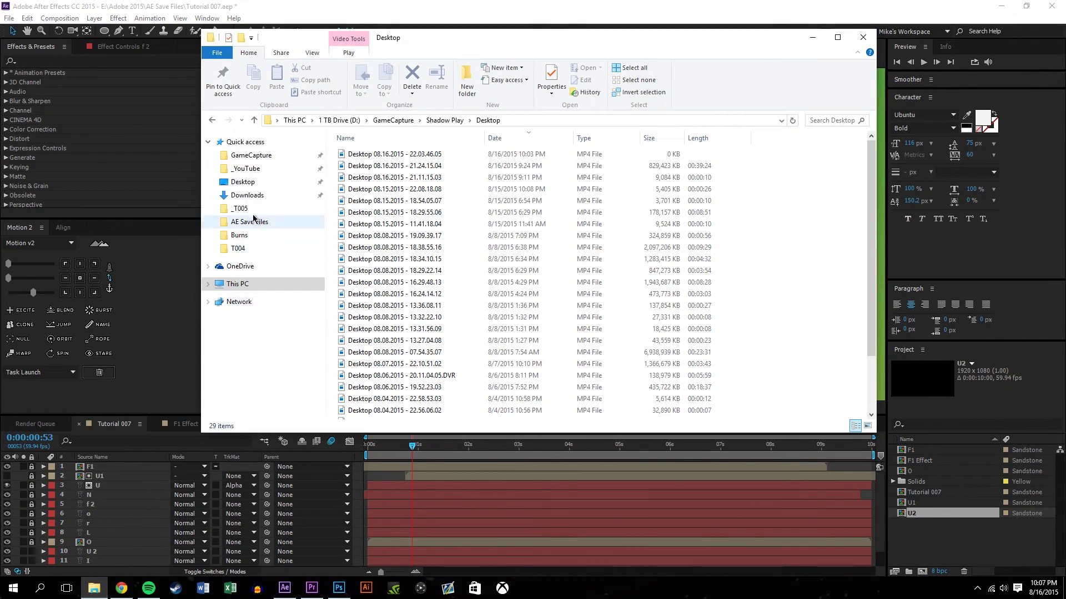
{"action": "left_click", "coordinate": [243, 182]}
{"action": "left_click_drag", "start_coordinate": [723, 167], "coordinate": [949, 550]}
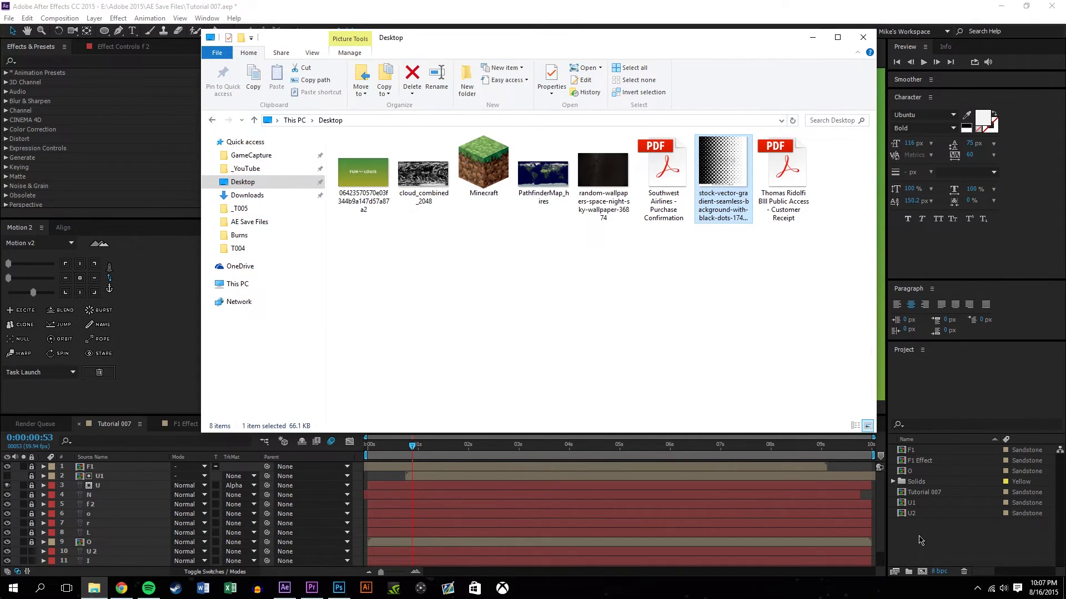
{"action": "left_click", "coordinate": [921, 543]}
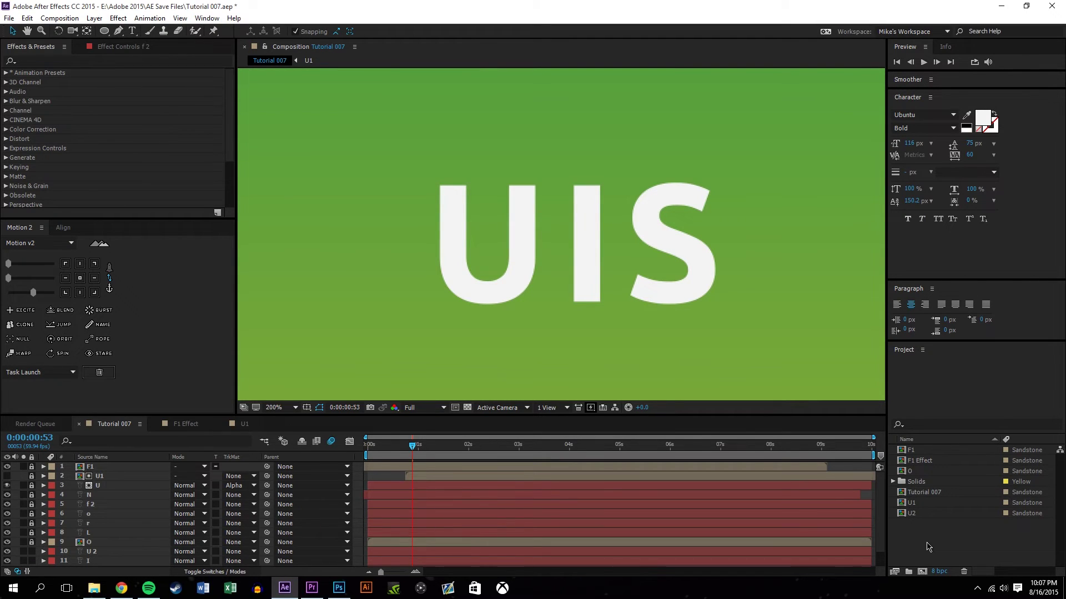
Add the dot-gradient image to the Tutorial 007 composition and set its rotation to -90°
{"action": "left_click_drag", "start_coordinate": [926, 489], "coordinate": [519, 236]}
{"action": "scroll", "coordinate": [519, 236], "scroll_direction": "down", "scroll_amount": 1}
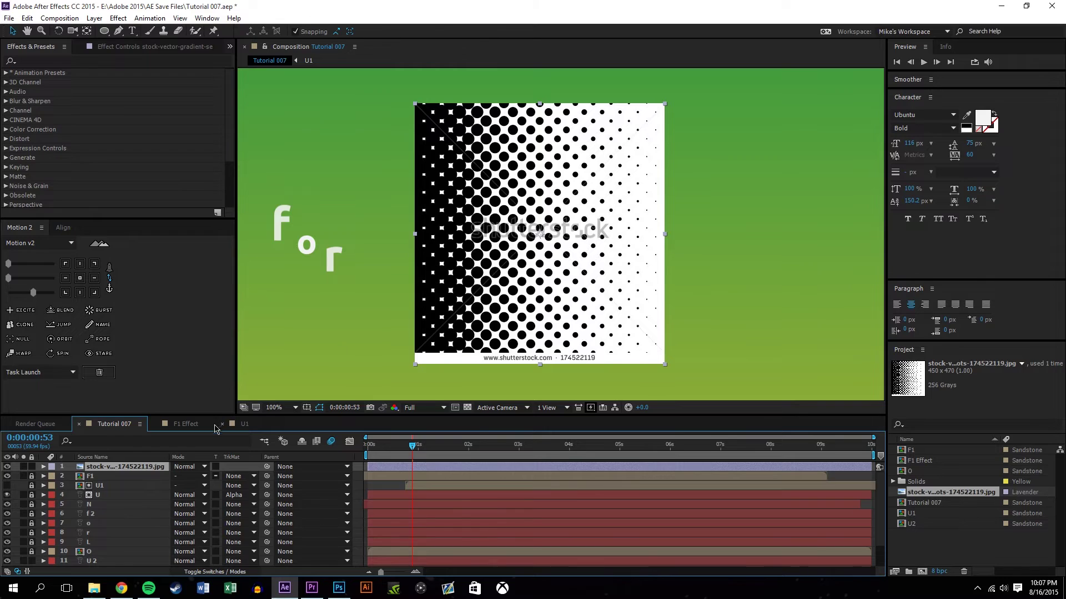
{"action": "key", "text": "r"}
{"action": "mouse_move", "coordinate": [188, 475]}
{"action": "left_mouse_down"}
{"action": "mouse_move", "coordinate": [179, 476]}
{"action": "mouse_move", "coordinate": [187, 479]}
{"action": "left_mouse_up"}
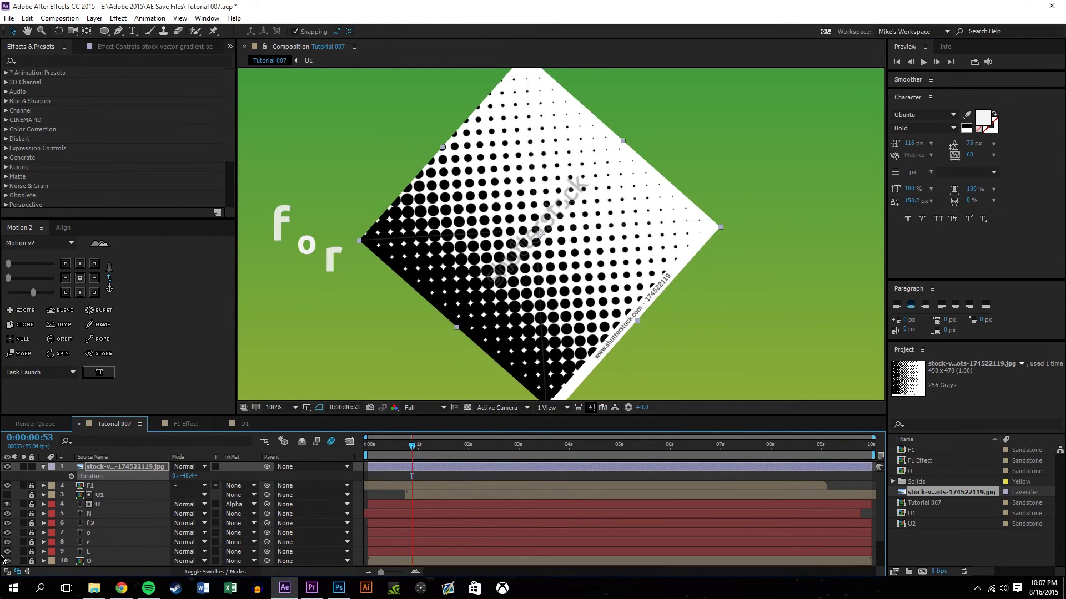
{"action": "type", "text": "-9"}
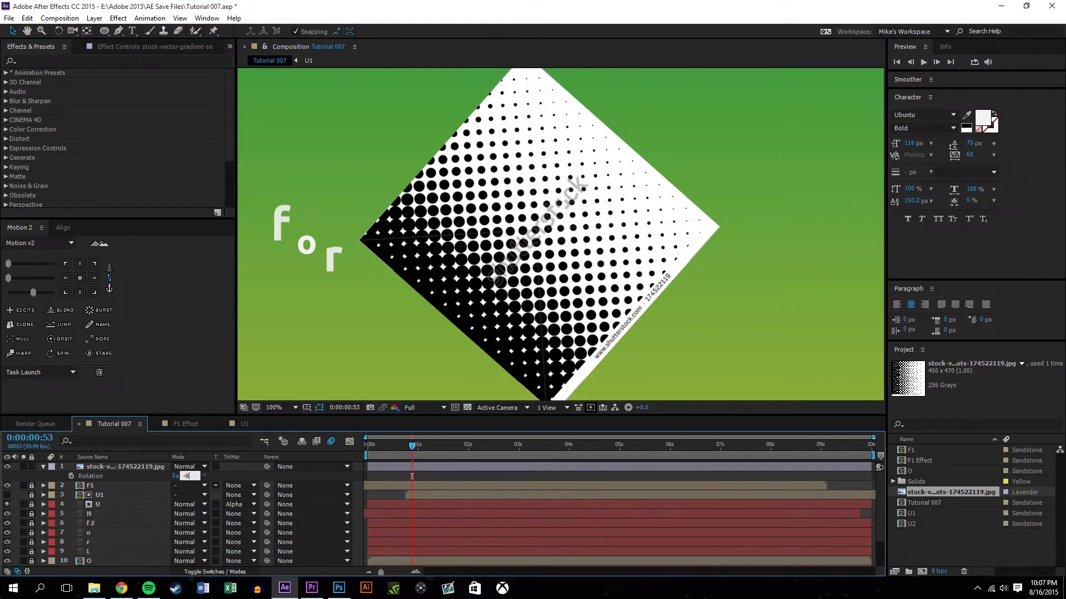
{"action": "type", "text": "0"}
{"action": "key", "text": "Return"}
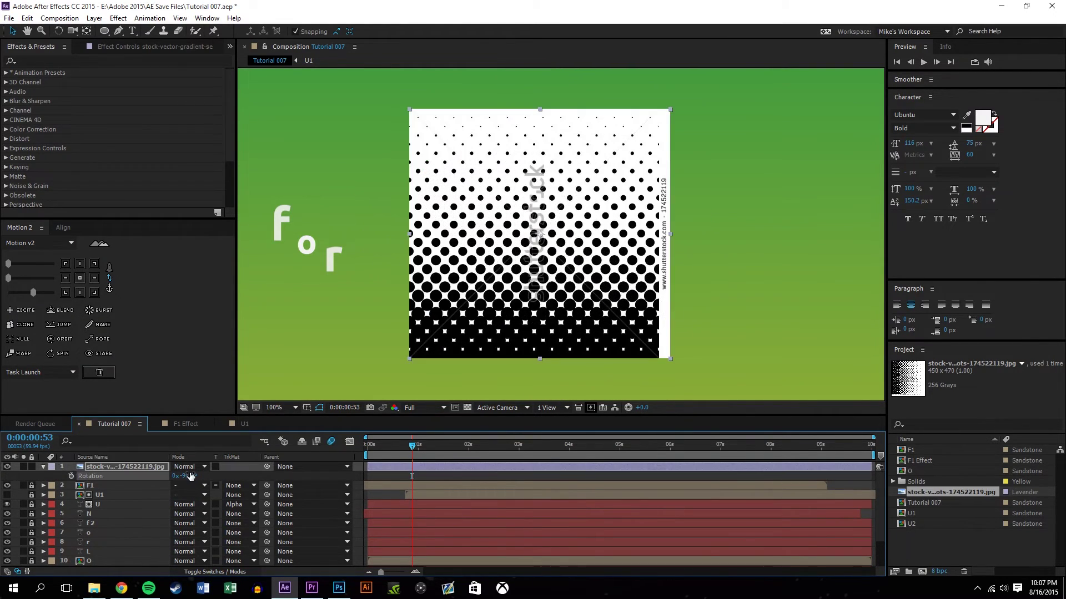
Move the dot-gradient image directly above the U 2 layer and set U 2's track matte to Luma Inverted
{"action": "left_click", "coordinate": [44, 466]}
{"action": "left_click_drag", "start_coordinate": [110, 469], "coordinate": [104, 531]}
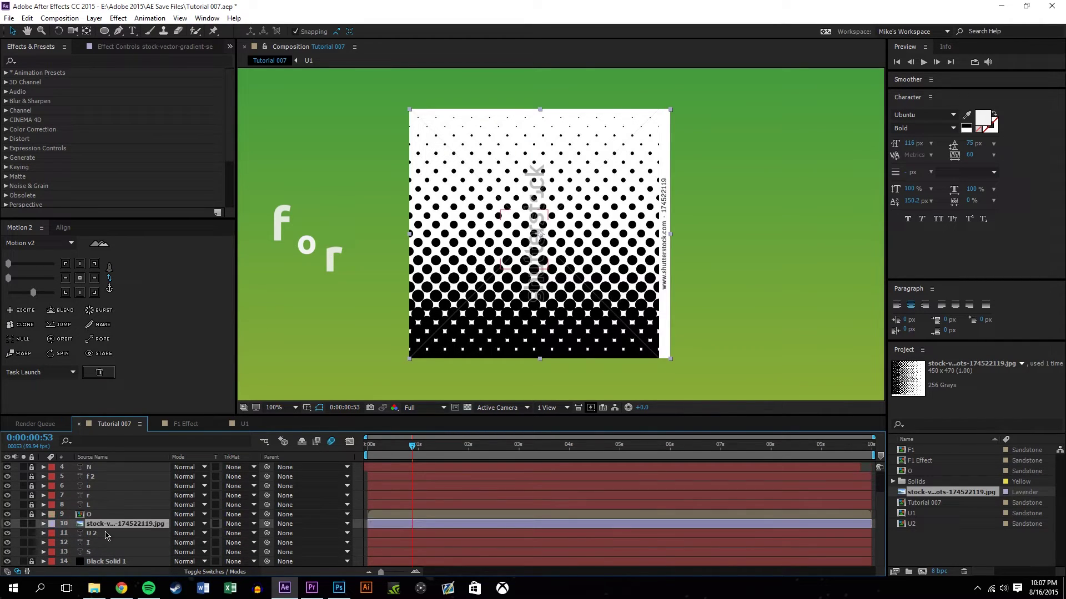
{"action": "left_click", "coordinate": [241, 533]}
{"action": "left_click", "coordinate": [278, 522]}
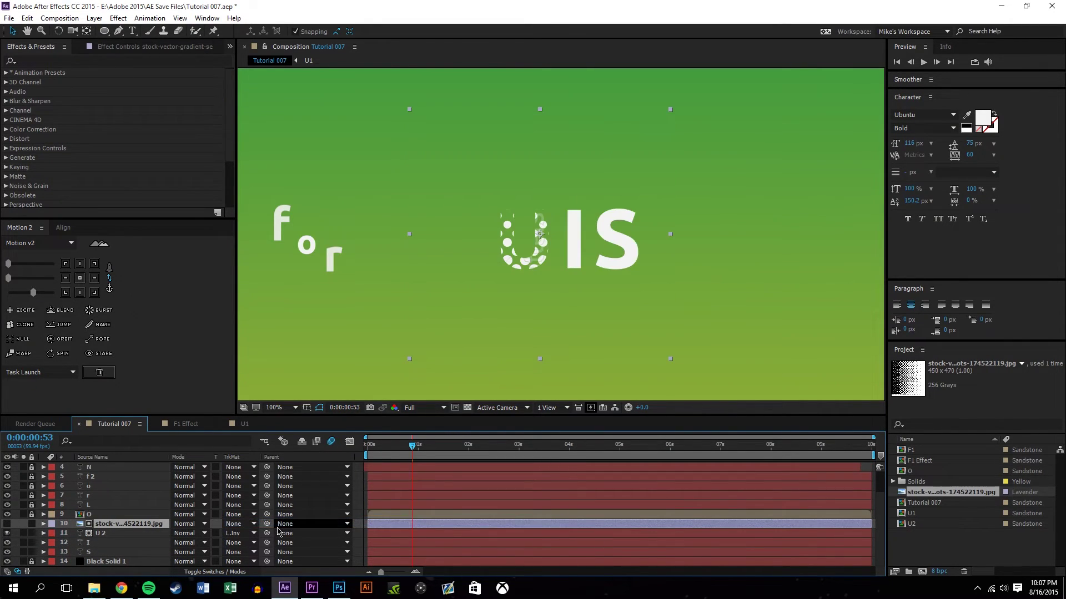
Try the dot-gradient matte image at different positions over and below the U to test the dotted reveal
{"action": "key", "text": "period"}
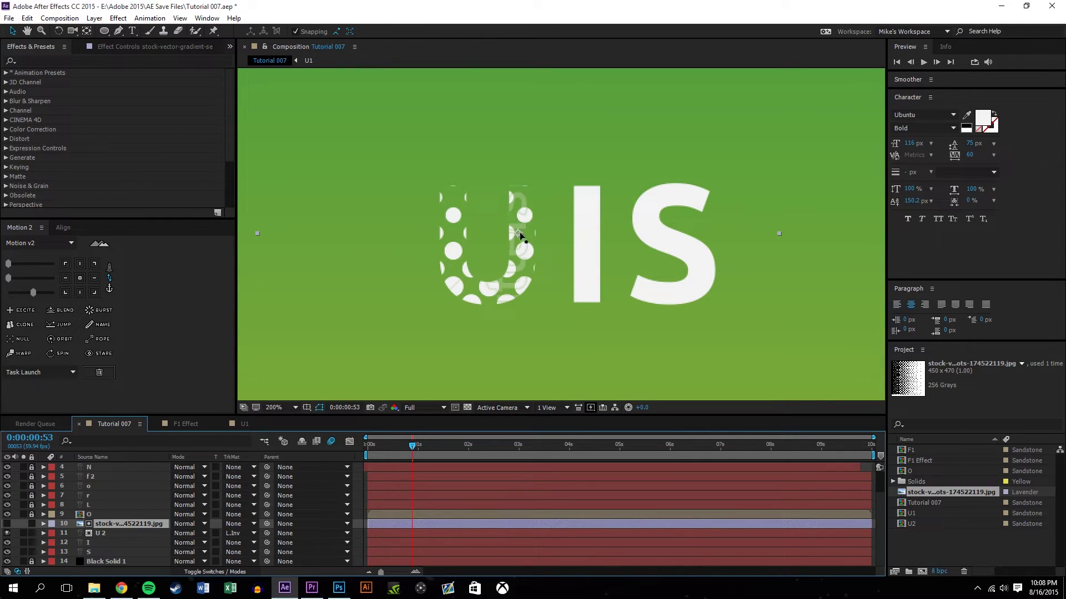
{"action": "left_click_drag", "start_coordinate": [518, 233], "coordinate": [604, 232]}
{"action": "left_click", "coordinate": [239, 534]}
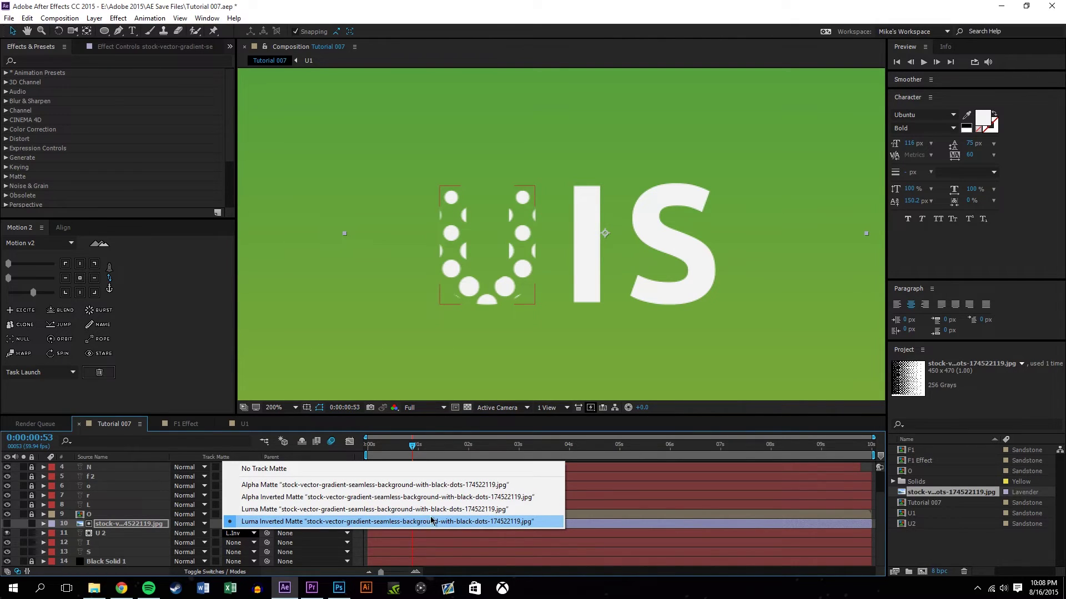
{"action": "left_click", "coordinate": [635, 515]}
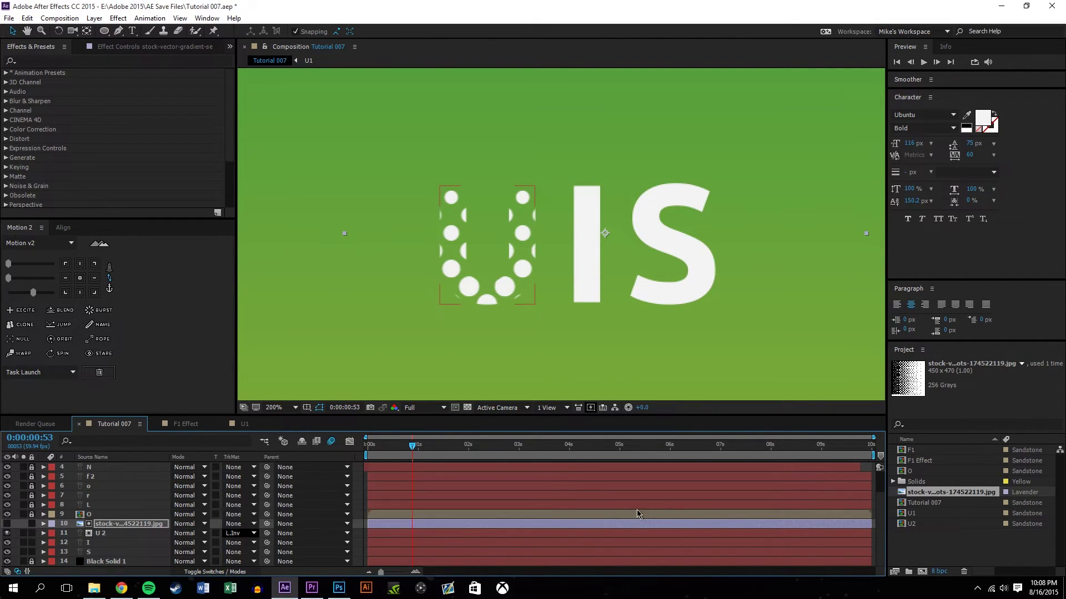
{"action": "left_click", "coordinate": [602, 240]}
{"action": "left_click", "coordinate": [118, 526]}
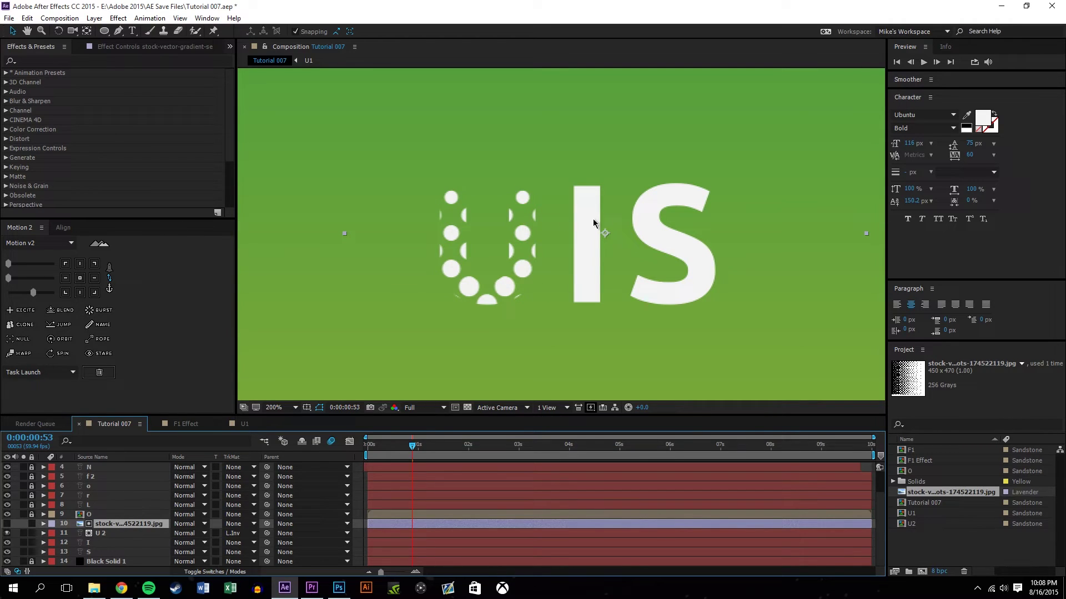
{"action": "left_click_drag", "start_coordinate": [605, 234], "coordinate": [605, 268]}
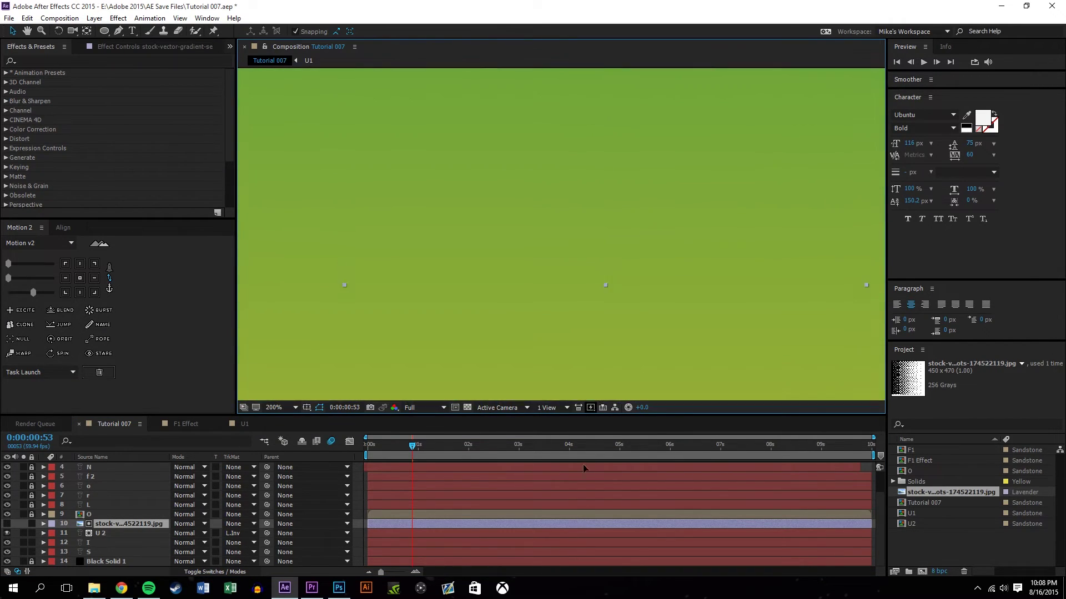
{"action": "scroll", "coordinate": [578, 270], "scroll_direction": "down", "scroll_amount": 4}
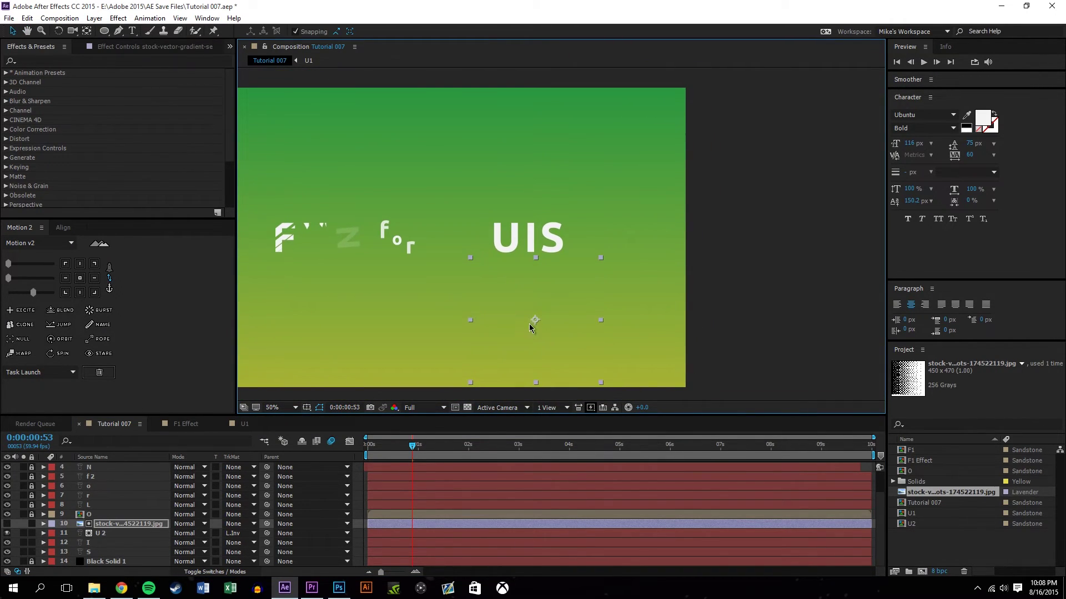
{"action": "left_click_drag", "start_coordinate": [533, 321], "coordinate": [529, 291]}
{"action": "scroll", "coordinate": [491, 254], "scroll_direction": "up", "scroll_amount": 4}
{"action": "scroll", "coordinate": [605, 256], "scroll_direction": "down", "scroll_amount": 4}
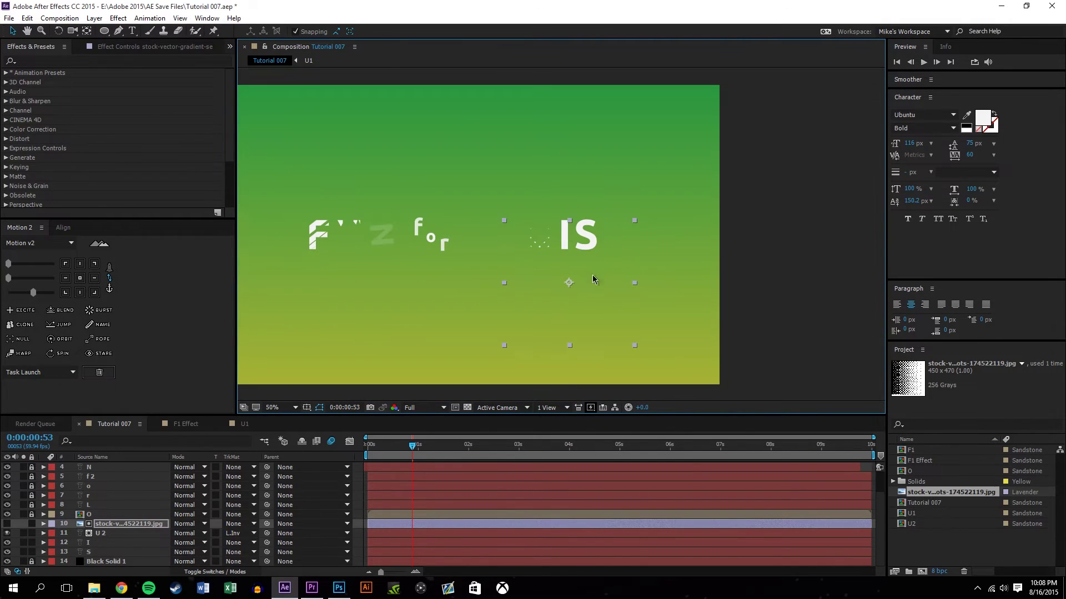
Create a new composition and place the dot-gradient image at its centre, rotated to -90°
{"action": "left_click", "coordinate": [60, 18]}
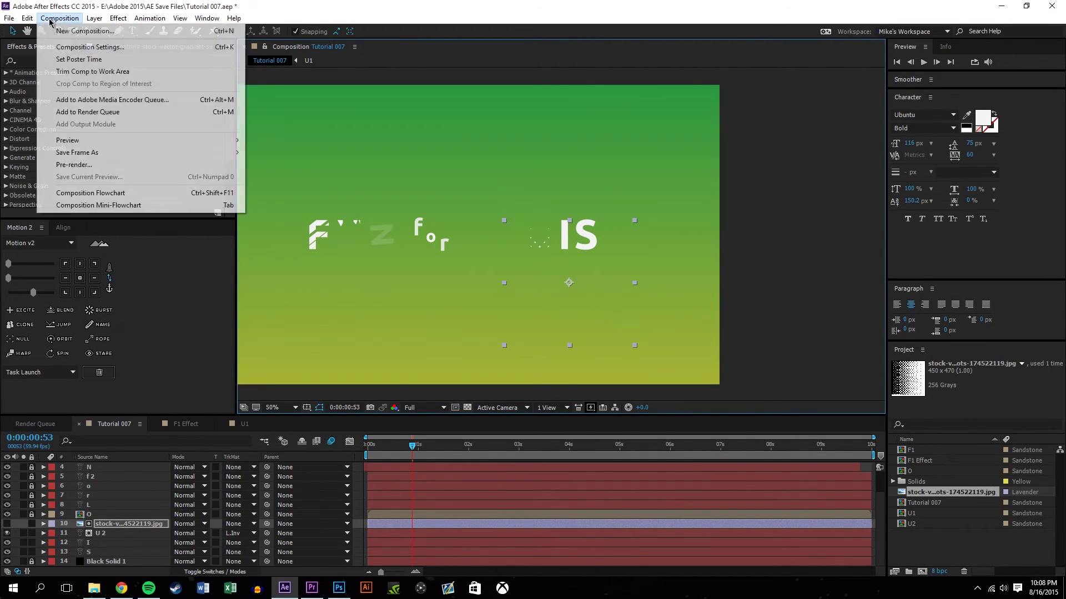
{"action": "left_click", "coordinate": [78, 44]}
{"action": "left_click", "coordinate": [570, 354]}
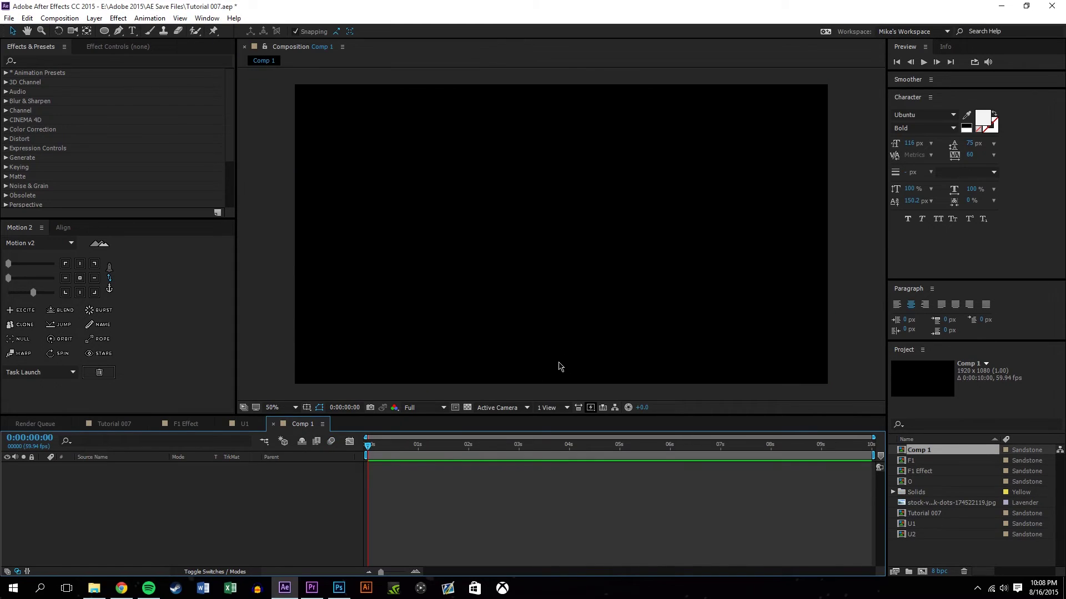
{"action": "left_click_drag", "start_coordinate": [943, 503], "coordinate": [567, 234]}
{"action": "key", "text": "r"}
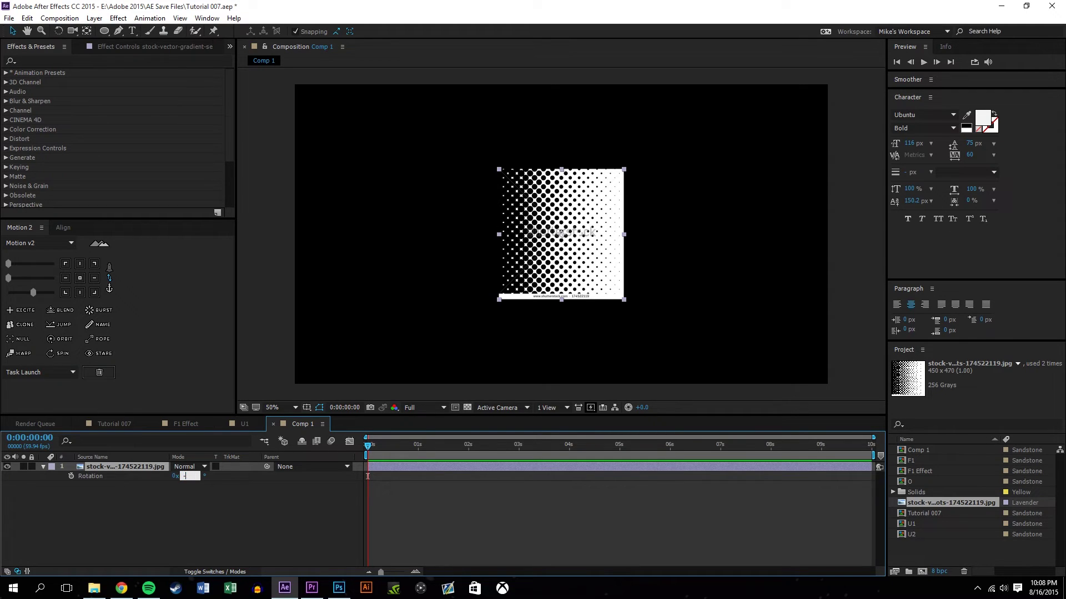
{"action": "type", "text": "90"}
{"action": "key", "text": "Return"}
{"action": "left_click", "coordinate": [738, 268]}
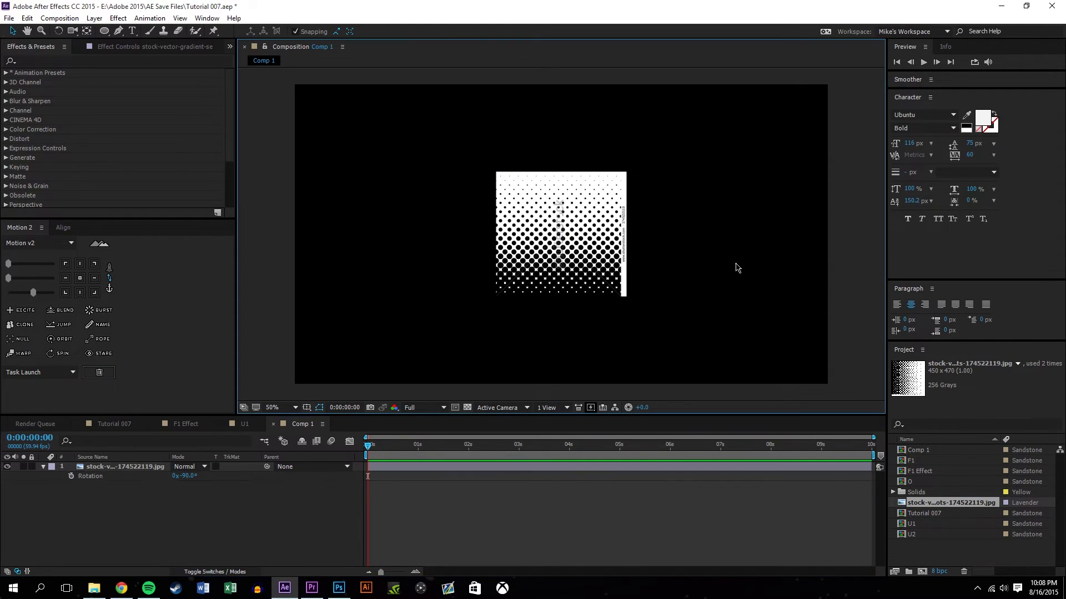
Create a white 1920 x 1080 solid and place it beneath the dot-gradient image
{"action": "left_click", "coordinate": [95, 18]}
{"action": "mouse_move", "coordinate": [111, 29]}
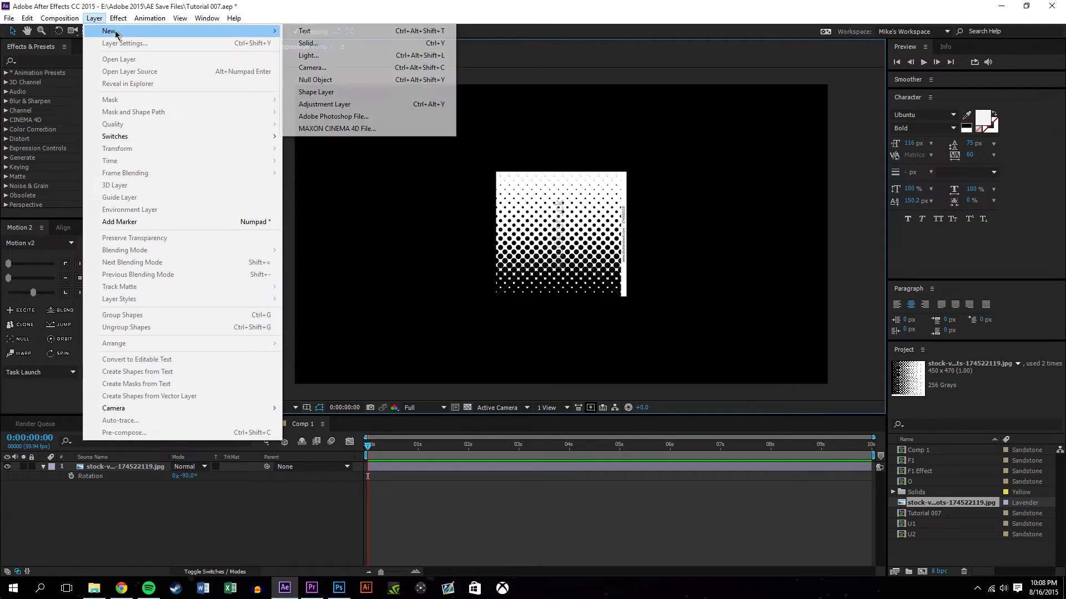
{"action": "left_click", "coordinate": [307, 44]}
{"action": "left_click", "coordinate": [494, 446]}
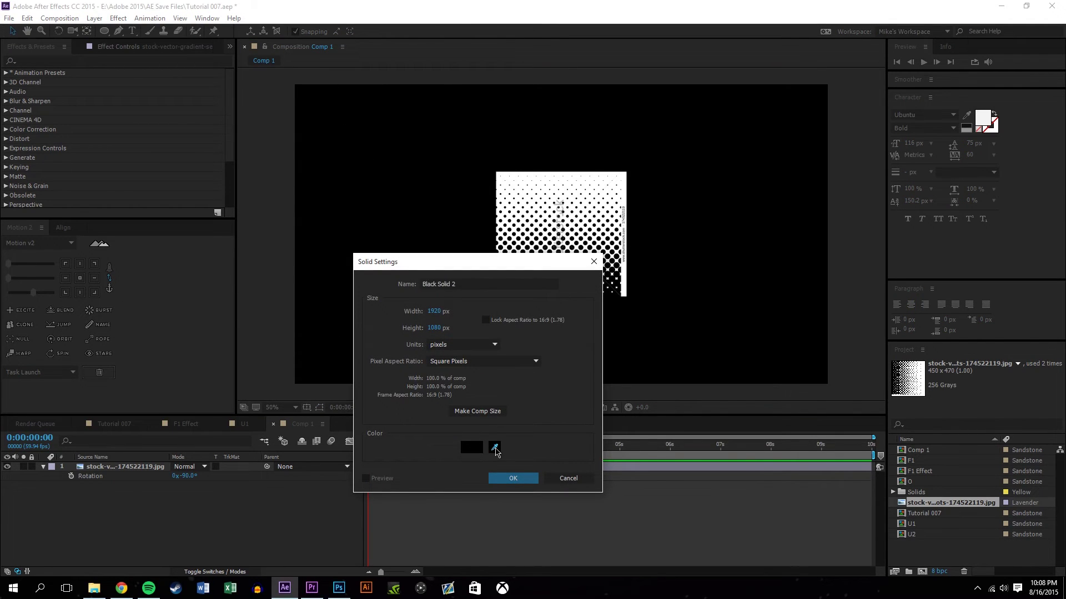
{"action": "left_click", "coordinate": [513, 478]}
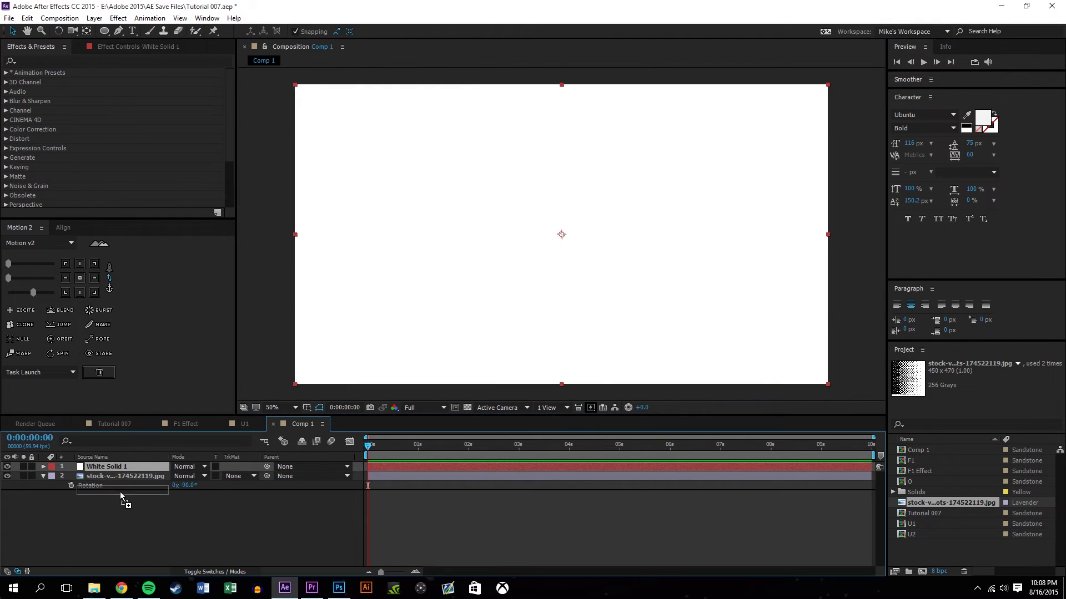
{"action": "left_click_drag", "start_coordinate": [121, 495], "coordinate": [129, 524]}
Create a solid in the near-black sampled from the dot image and move it down to start at the image's bottom edge
{"action": "left_click", "coordinate": [95, 18]}
{"action": "mouse_move", "coordinate": [111, 28]}
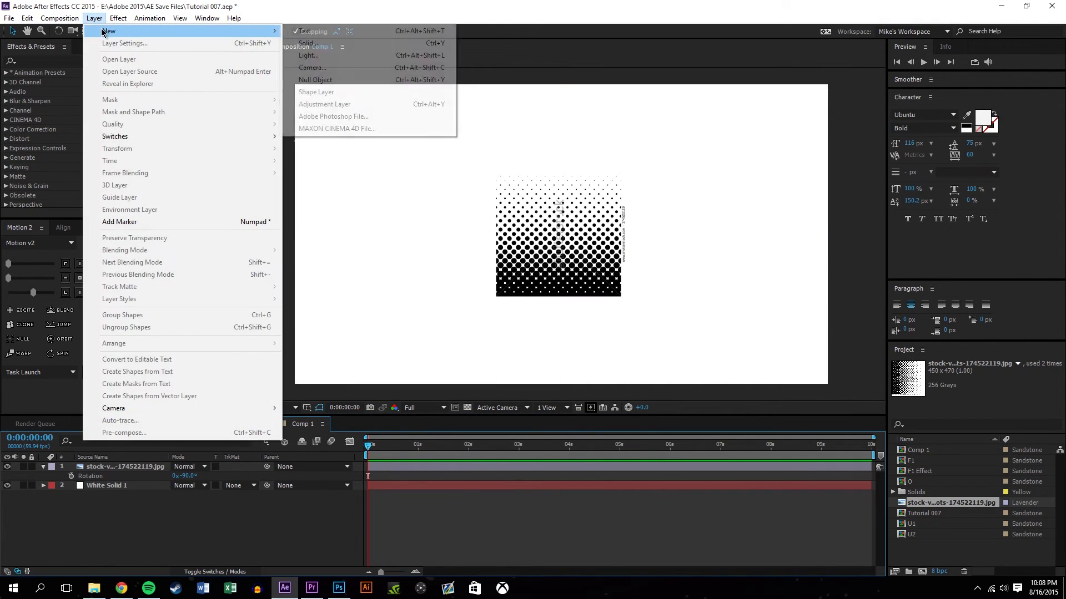
{"action": "left_click", "coordinate": [452, 41]}
{"action": "left_click", "coordinate": [499, 453]}
{"action": "left_click", "coordinate": [611, 292]}
{"action": "left_click", "coordinate": [516, 478]}
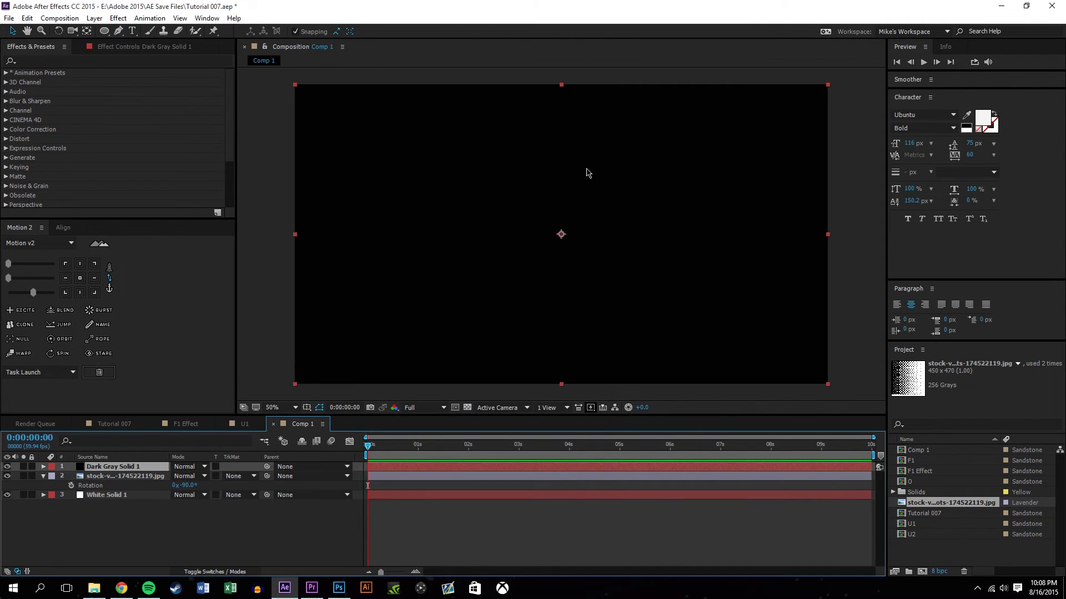
{"action": "left_click_drag", "start_coordinate": [571, 142], "coordinate": [577, 341]}
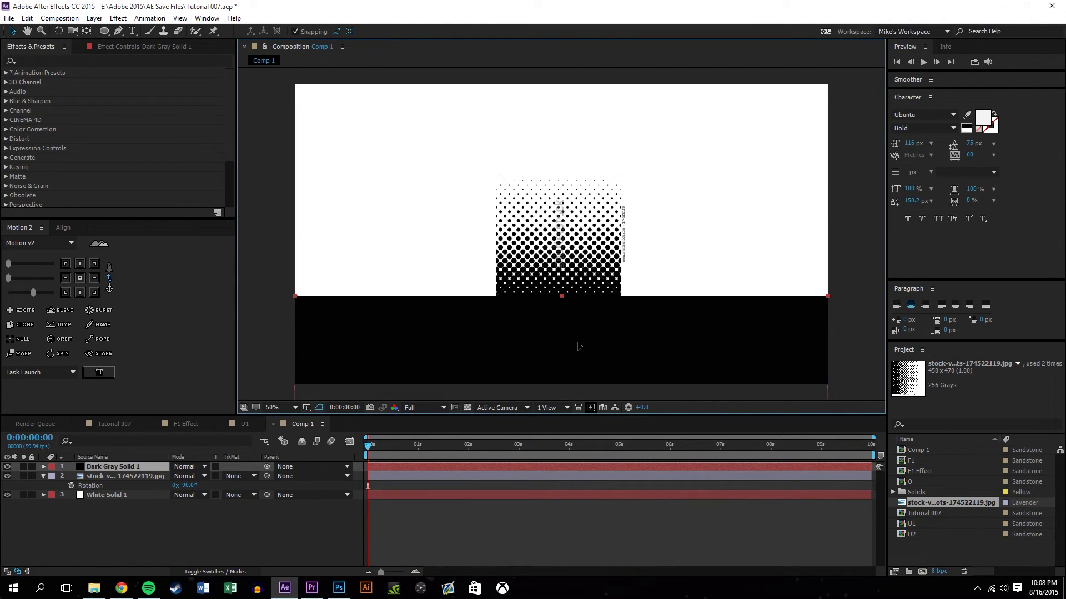
{"action": "left_click", "coordinate": [131, 530]}
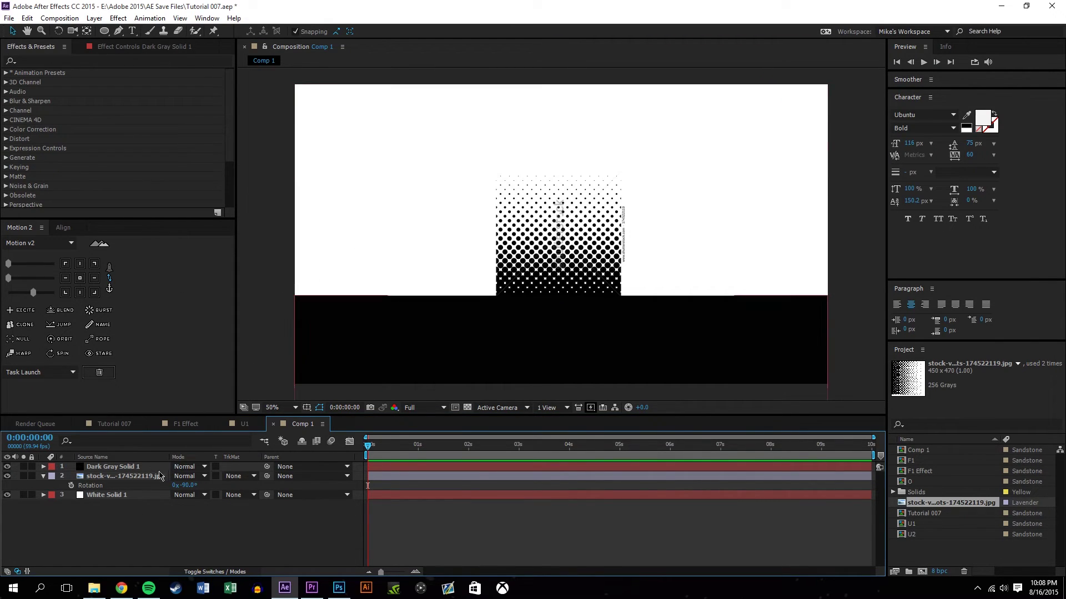
Return to the Tutorial 007 composition and delete the dot-gradient image layer above U 2
{"action": "left_click", "coordinate": [115, 424]}
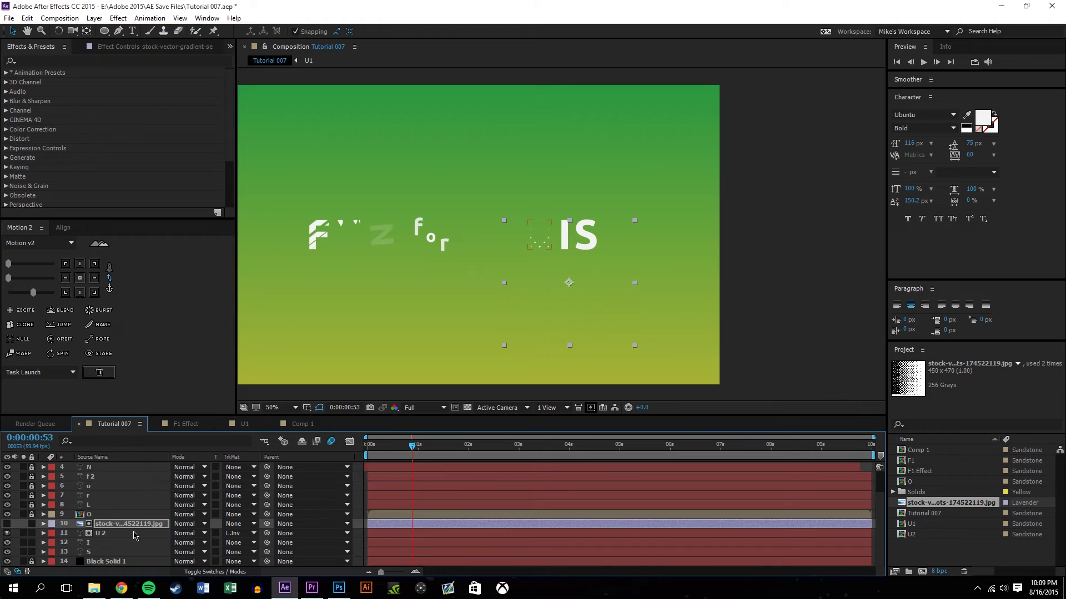
{"action": "key", "text": "Delete"}
{"action": "left_click", "coordinate": [954, 548]}
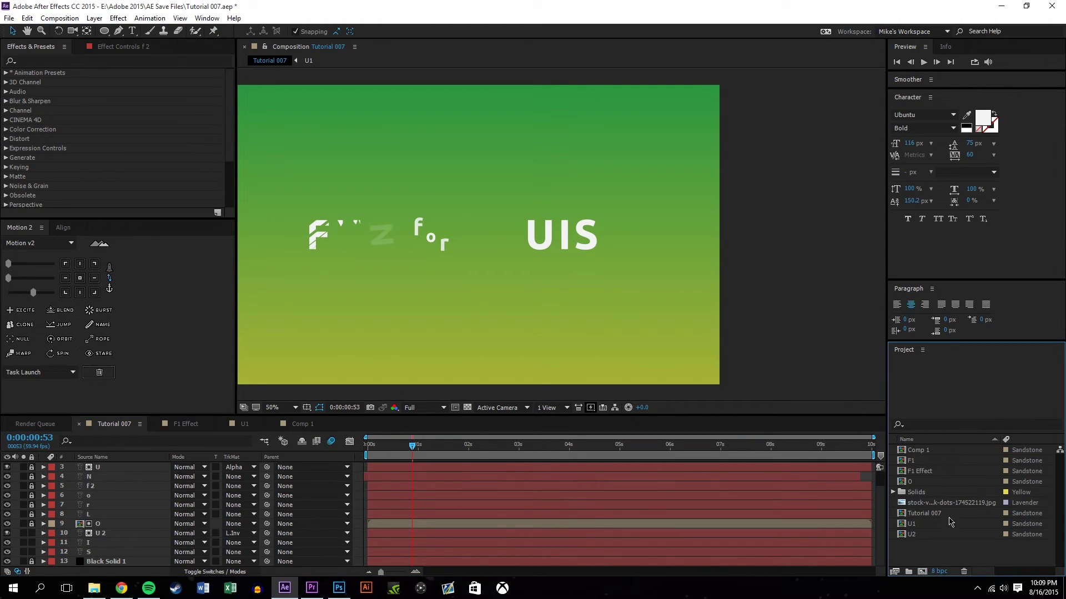
Add Comp 1 to the Tutorial 007 composition over the U and place its layer directly above U 2
{"action": "left_click_drag", "start_coordinate": [924, 456], "coordinate": [541, 240]}
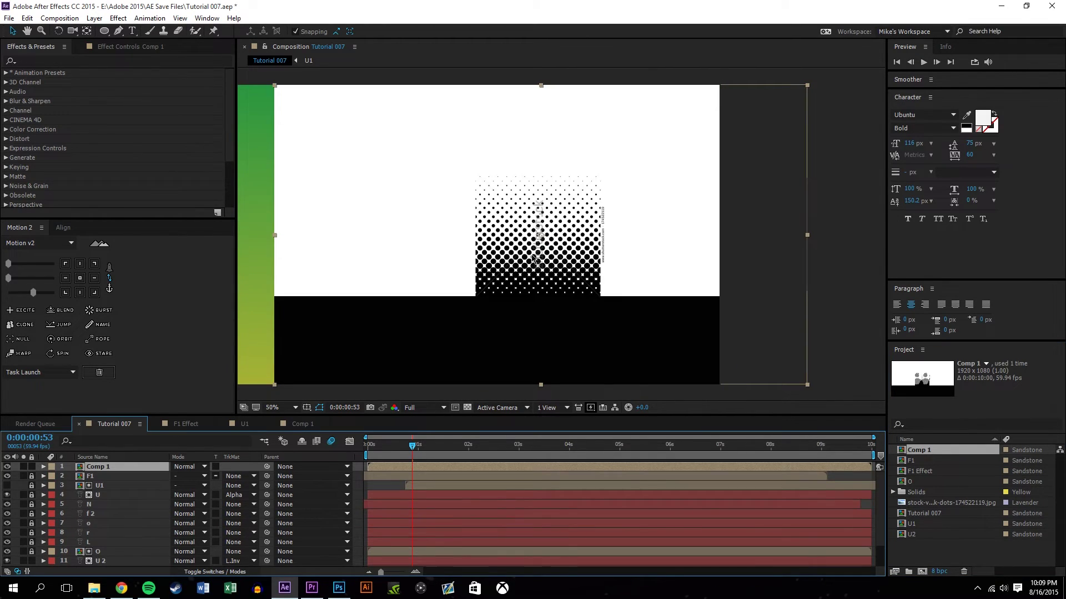
{"action": "left_click_drag", "start_coordinate": [98, 475], "coordinate": [116, 528]}
{"action": "key", "text": "h"}
{"action": "left_click_drag", "start_coordinate": [493, 295], "coordinate": [588, 289]}
{"action": "key", "text": "v"}
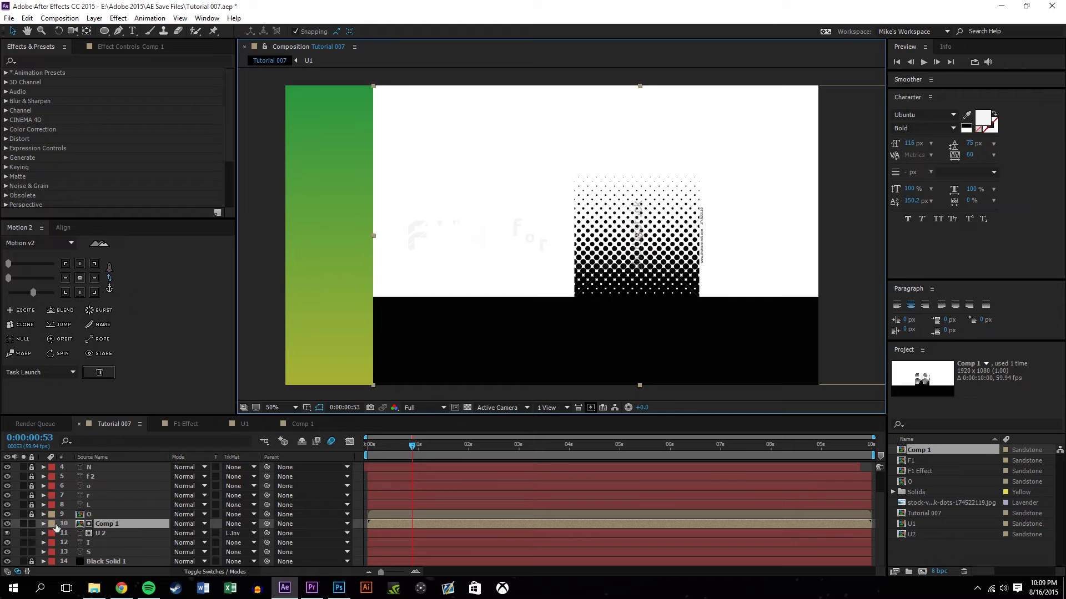
Clear U 2's existing track matte and set it to Luma Inverted Matte "Comp 1"
{"action": "left_click", "coordinate": [233, 533]}
{"action": "left_click", "coordinate": [261, 510]}
{"action": "left_click", "coordinate": [240, 533]}
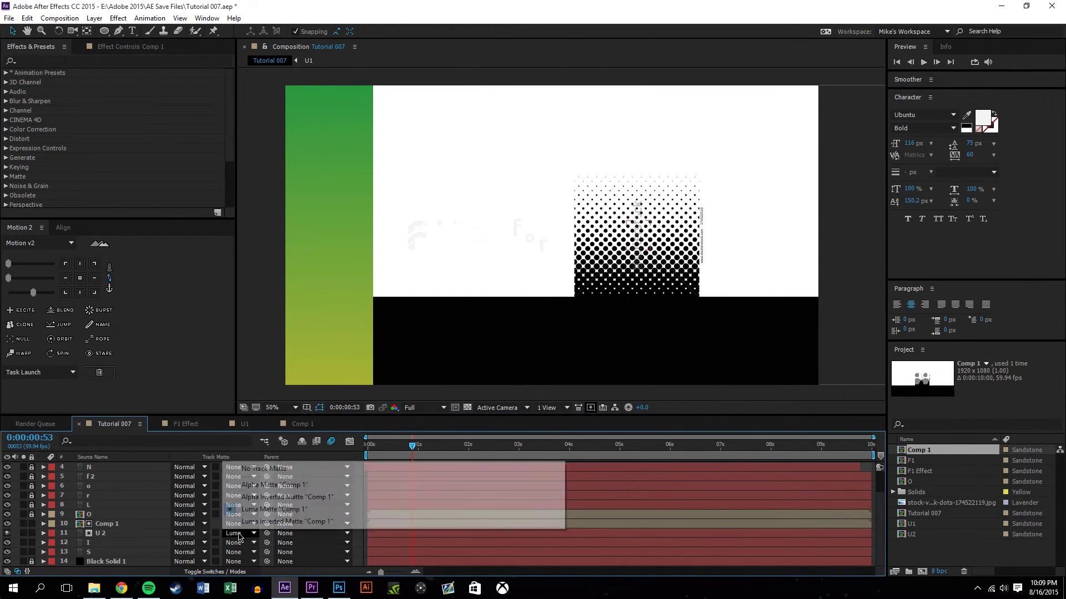
{"action": "left_click", "coordinate": [270, 470]}
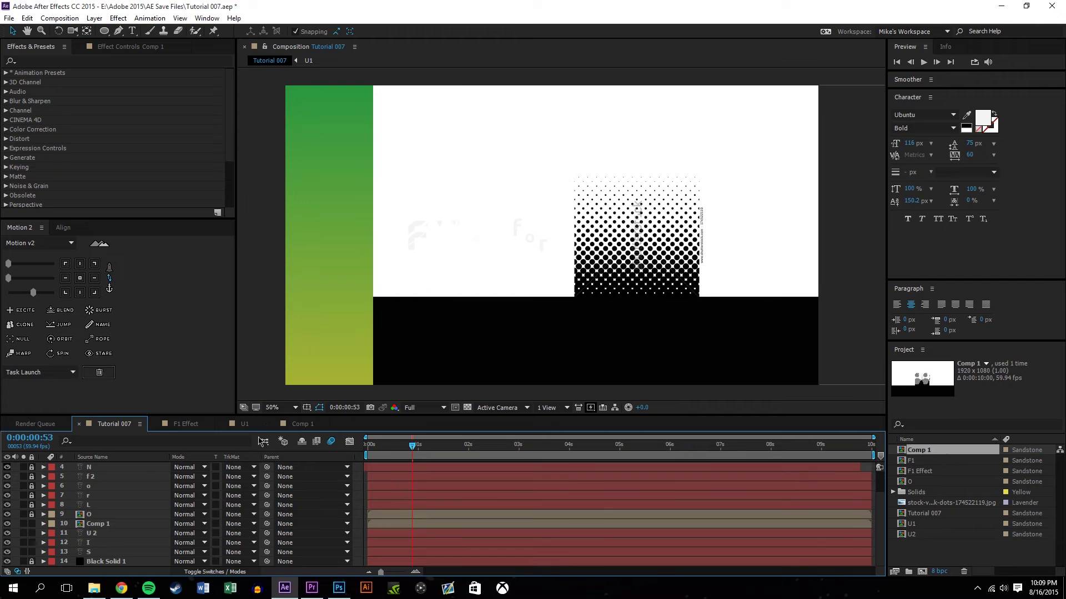
{"action": "left_click", "coordinate": [100, 535]}
{"action": "left_click", "coordinate": [234, 533]}
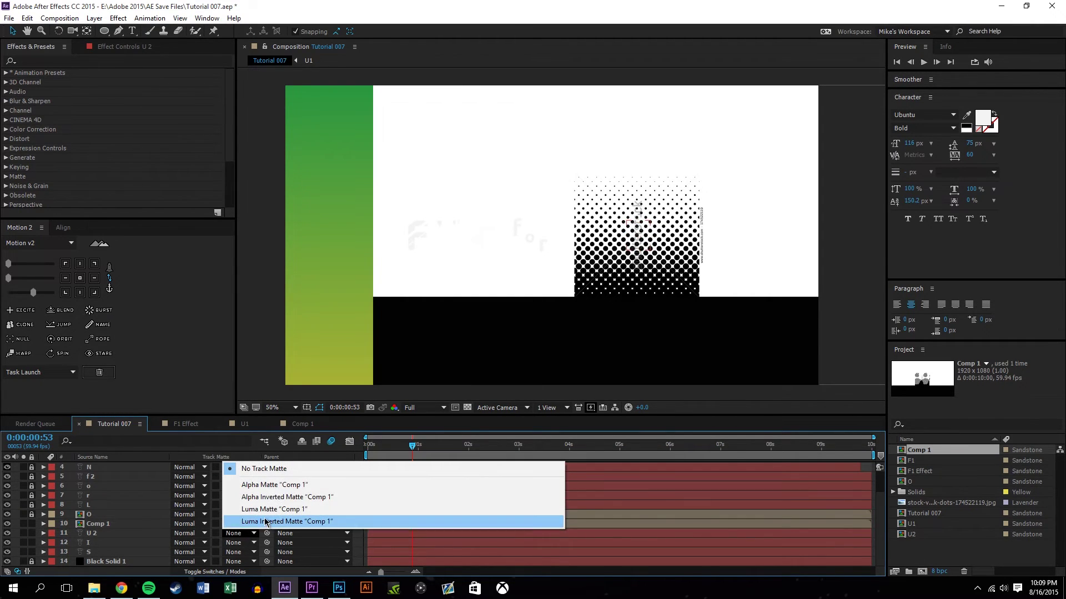
{"action": "left_click", "coordinate": [266, 522]}
{"action": "scroll", "coordinate": [712, 286], "scroll_direction": "up", "scroll_amount": 2}
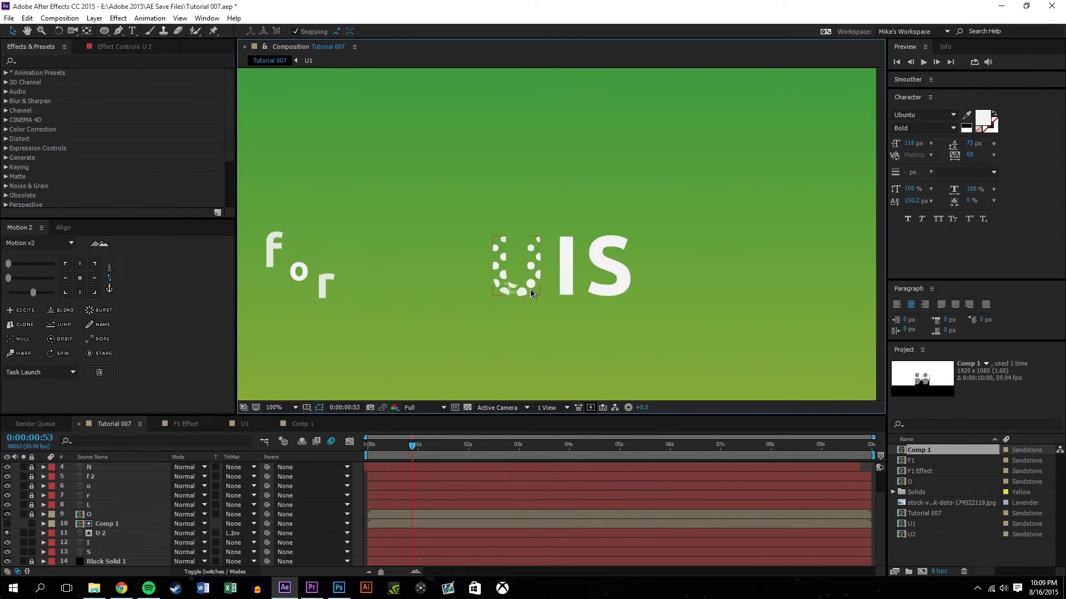
Move the Comp 1 matte straight down until the U is completely hidden
{"action": "left_click", "coordinate": [117, 525]}
{"action": "left_click", "coordinate": [513, 266]}
{"action": "key", "text": "Return"}
{"action": "left_click_drag", "start_coordinate": [589, 265], "coordinate": [570, 382]}
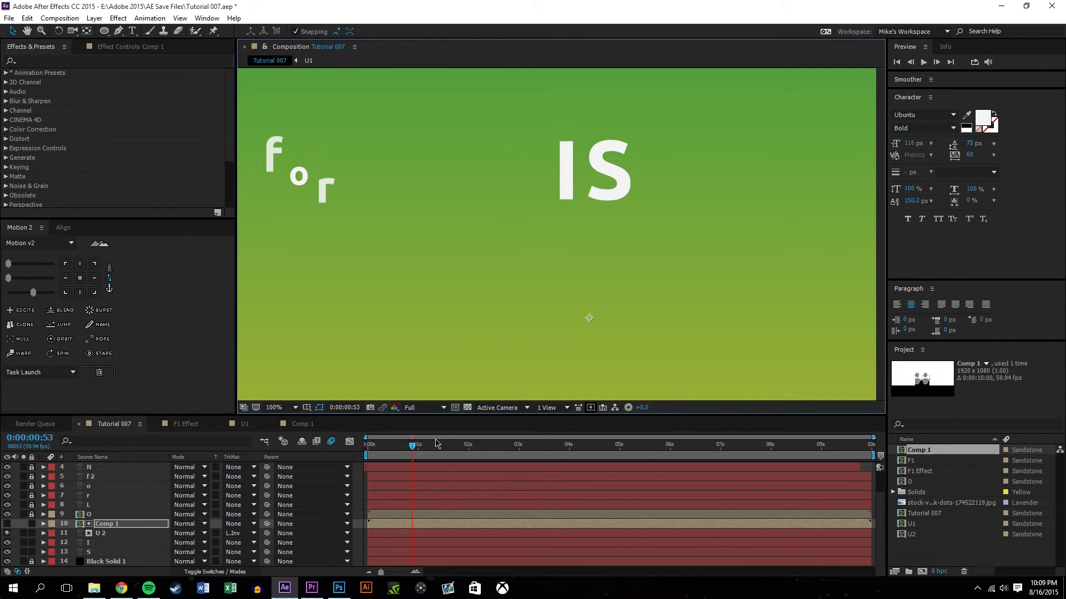
Bring the whole title frame into view, narrow the effects area and enlarge the timeline to fit all layers
{"action": "scroll", "coordinate": [448, 269], "scroll_direction": "down", "scroll_amount": 2}
{"action": "left_click_drag", "start_coordinate": [379, 259], "coordinate": [520, 279]}
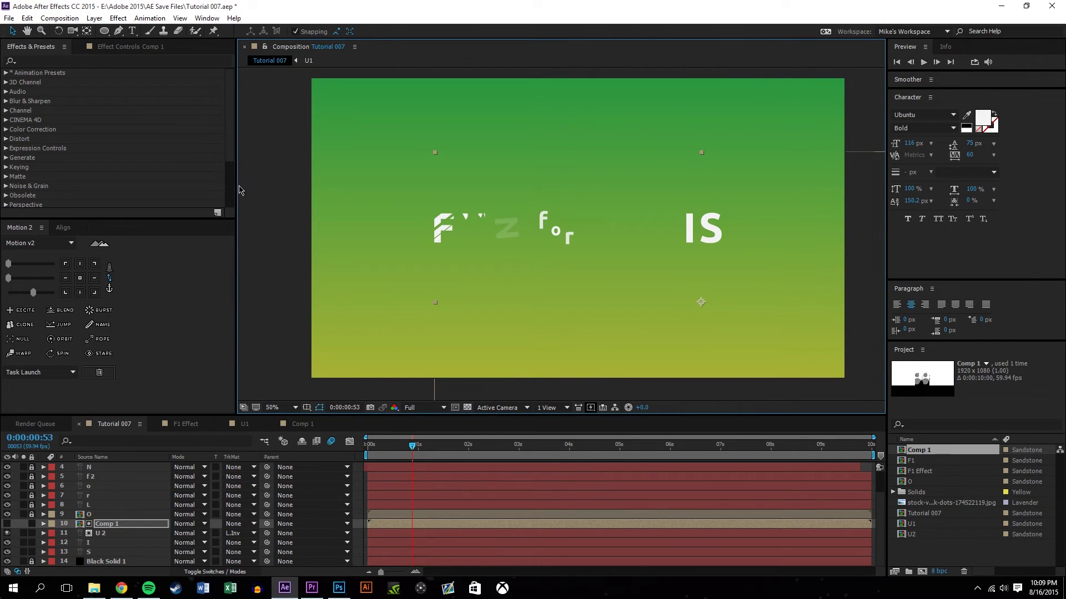
{"action": "left_click_drag", "start_coordinate": [237, 190], "coordinate": [196, 189]}
{"action": "left_click_drag", "start_coordinate": [342, 415], "coordinate": [353, 377]}
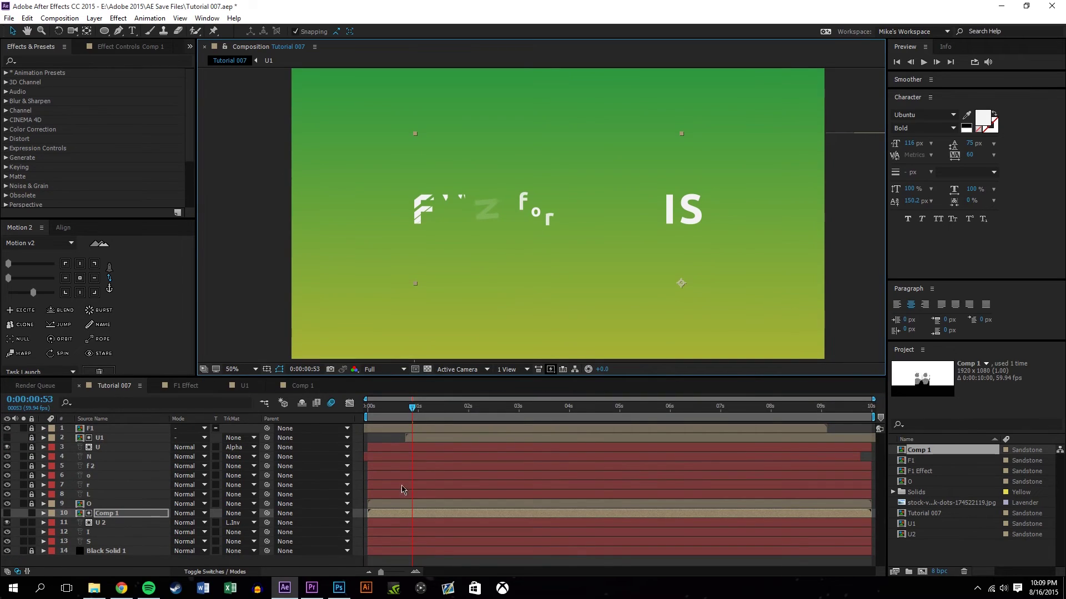
Zoom in on the timeline's opening seconds and reveal the keyframes of the L layer
{"action": "left_click", "coordinate": [466, 561]}
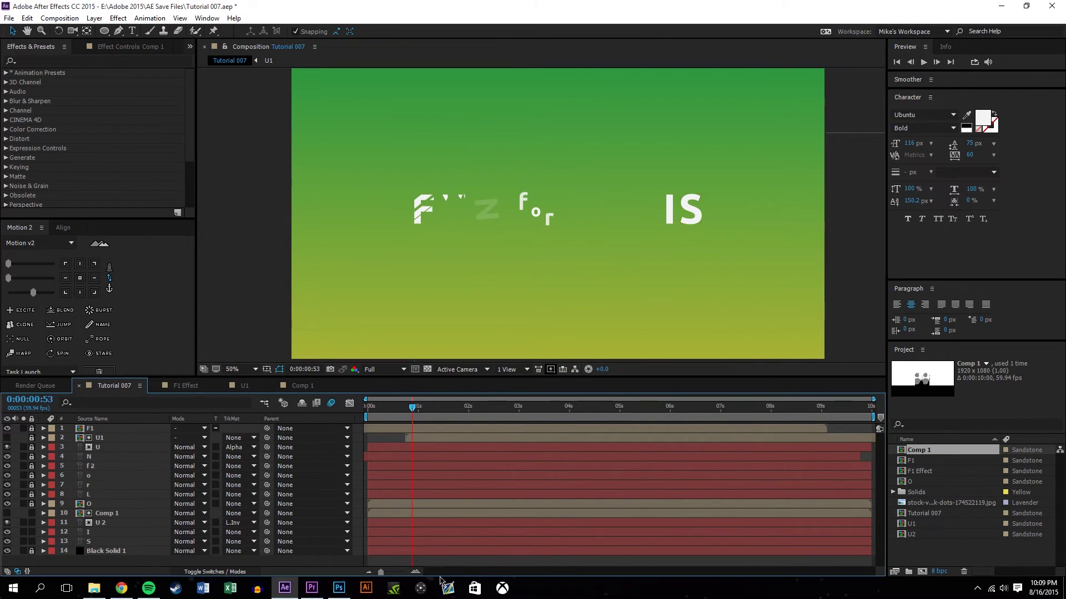
{"action": "left_click", "coordinate": [416, 572]}
{"action": "left_click_drag", "start_coordinate": [554, 573], "coordinate": [340, 540]}
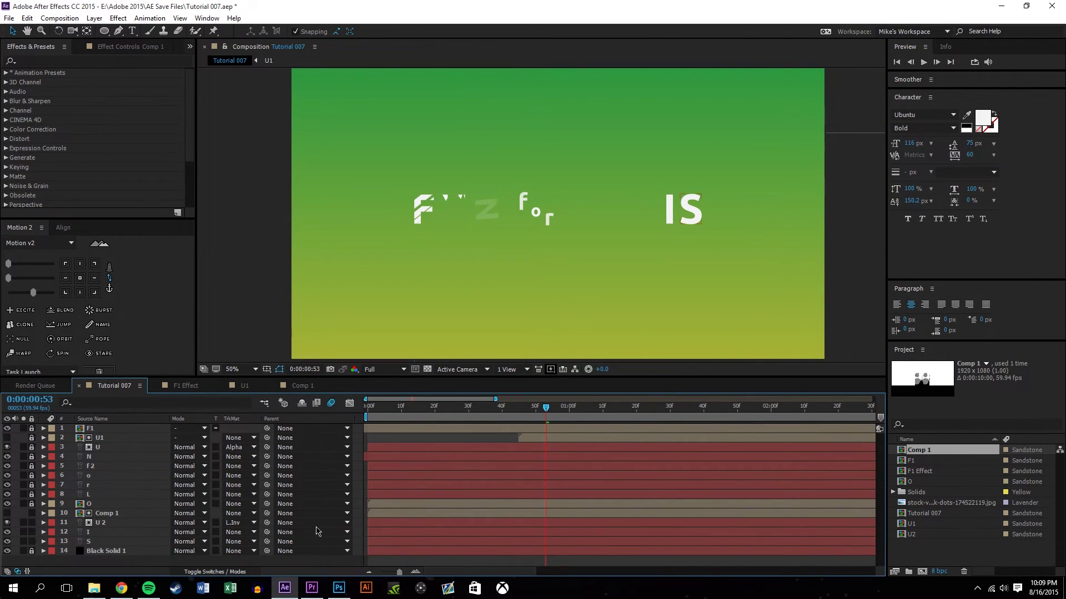
{"action": "left_click", "coordinate": [100, 514]}
{"action": "left_click", "coordinate": [97, 506]}
{"action": "left_click", "coordinate": [112, 505]}
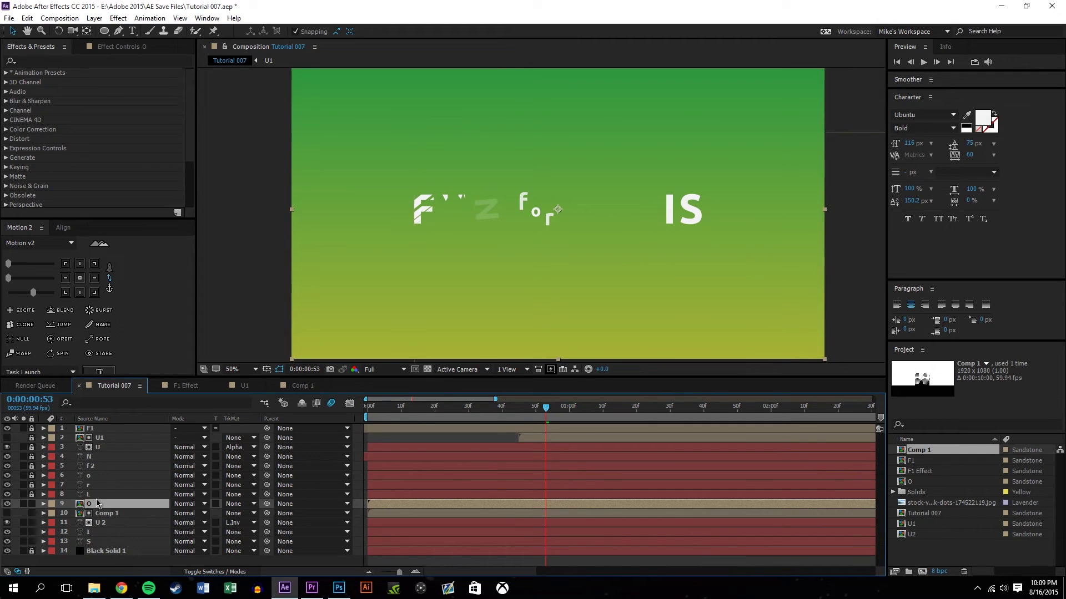
{"action": "key", "text": "F2"}
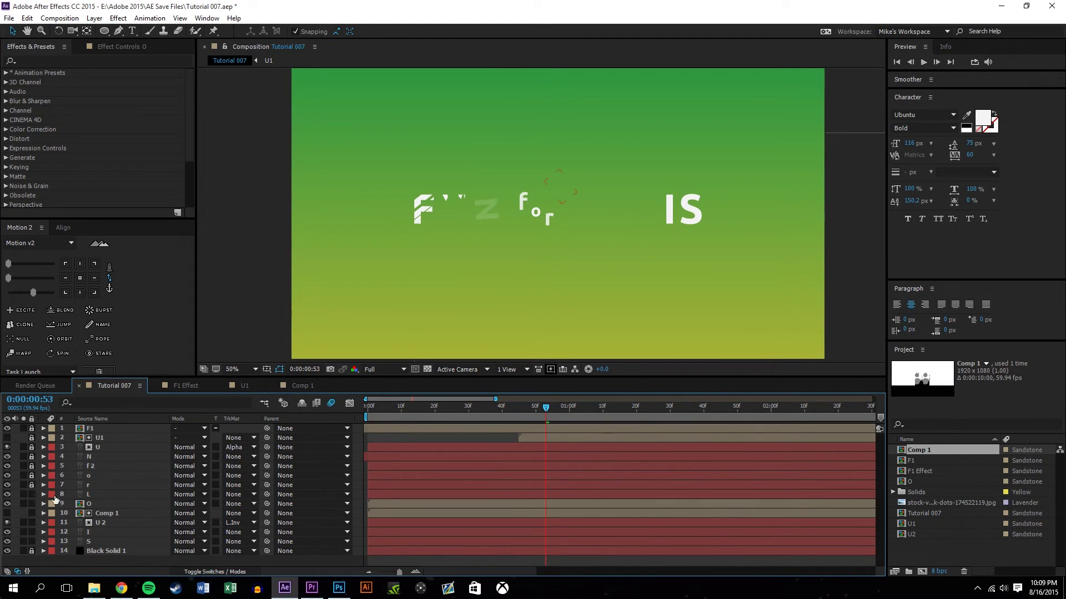
{"action": "left_click", "coordinate": [108, 495]}
{"action": "key", "text": "u"}
Keyframe Comp 1's Position at 0:00:01:44, and at 0:00:02:20 move it straight up to 1404.0, 232.0 so the U is revealed
{"action": "left_click_drag", "start_coordinate": [549, 410], "coordinate": [720, 416]}
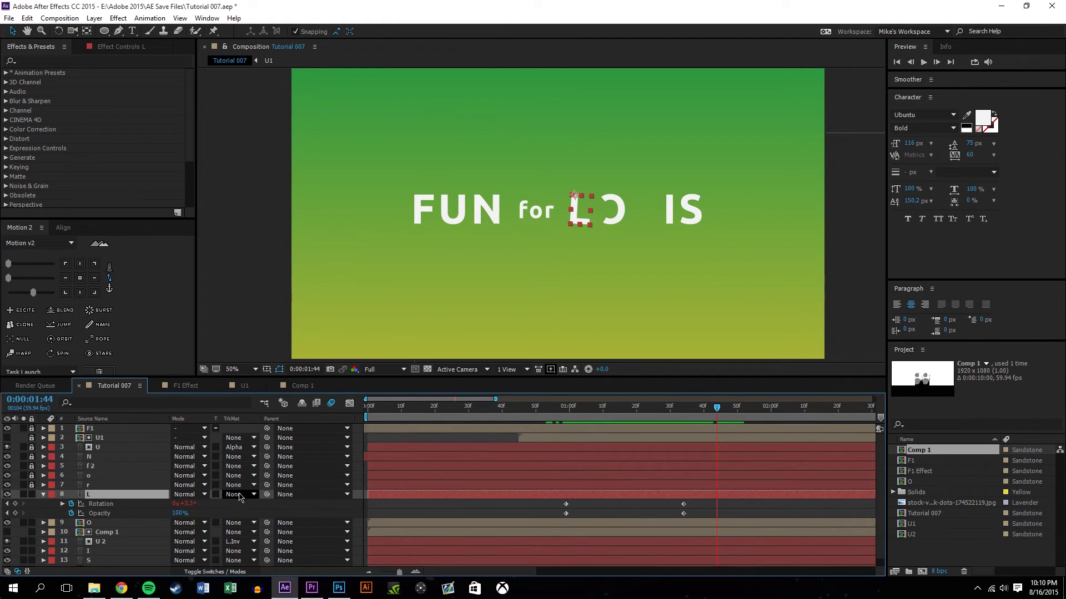
{"action": "key", "text": "F2"}
{"action": "left_click", "coordinate": [107, 533]}
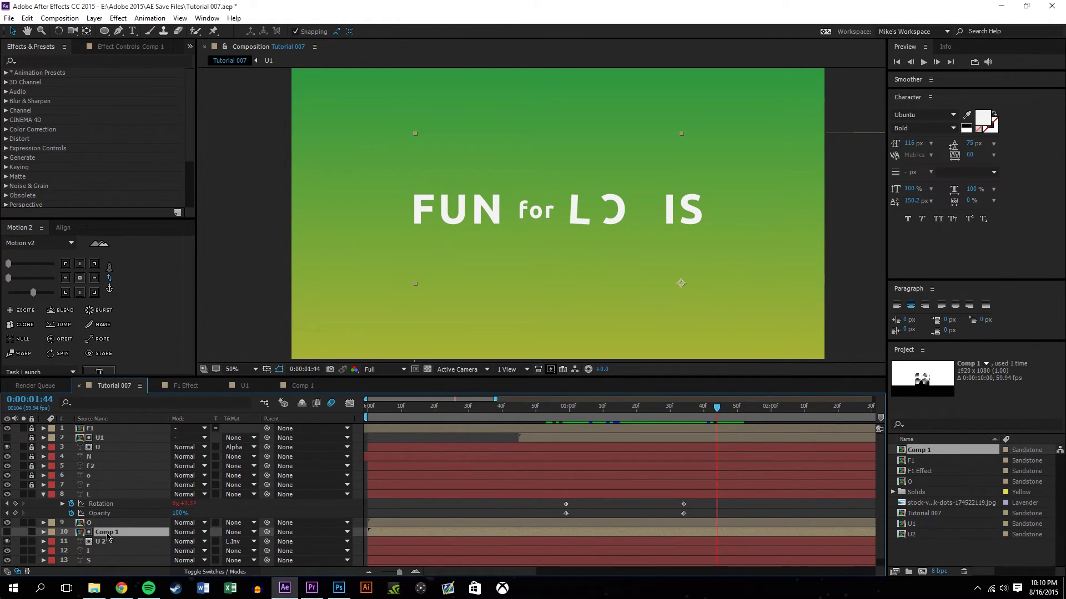
{"action": "key", "text": "p"}
{"action": "left_click", "coordinate": [71, 542]}
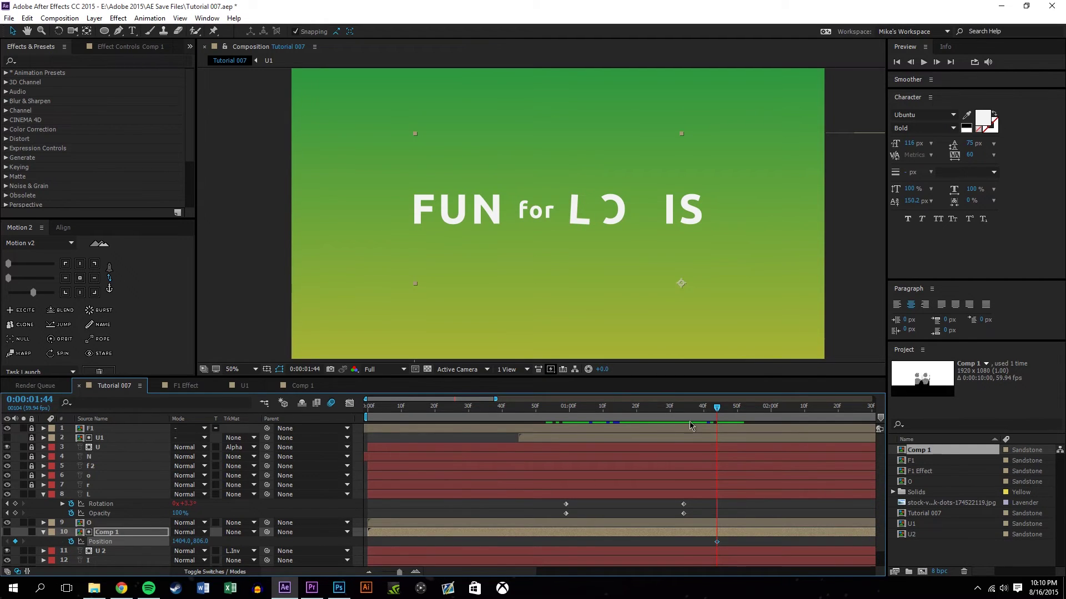
{"action": "left_click_drag", "start_coordinate": [717, 410], "coordinate": [830, 409]}
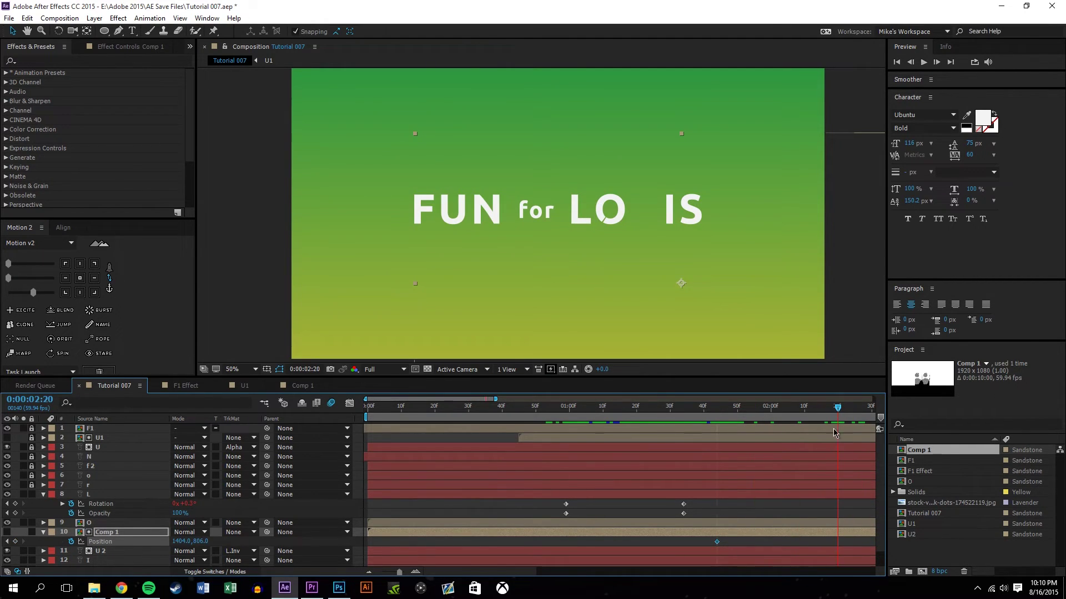
{"action": "left_click_drag", "start_coordinate": [682, 284], "coordinate": [684, 139]}
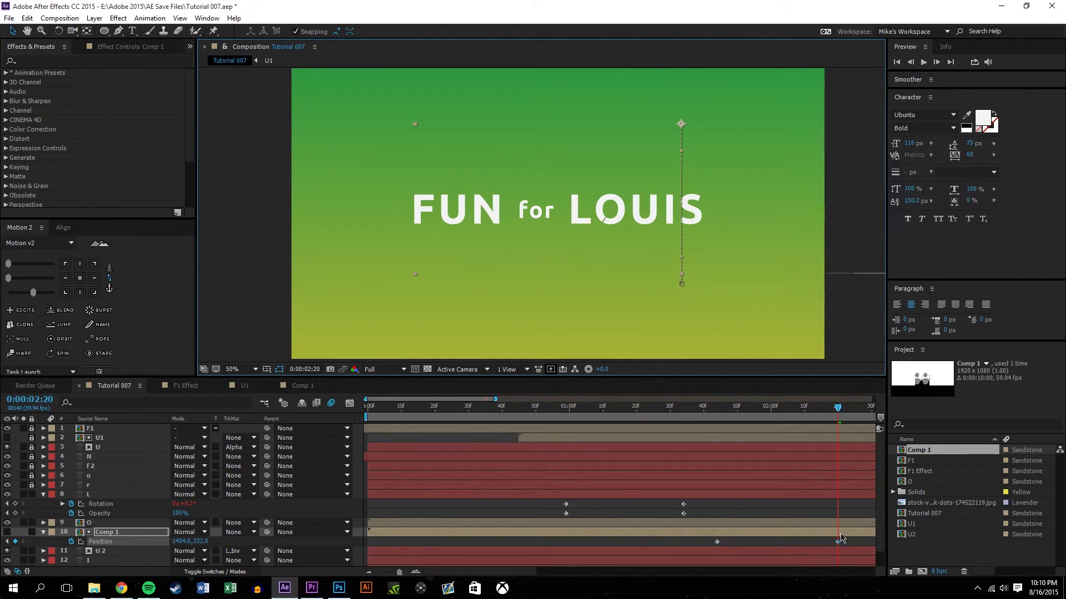
Ease both of Comp 1's Position keyframes and preview the U reveal from about 0:00:01:28
{"action": "left_click_drag", "start_coordinate": [847, 548], "coordinate": [671, 536]}
{"action": "left_click", "coordinate": [106, 292]}
{"action": "scroll", "coordinate": [566, 288], "scroll_direction": "down", "scroll_amount": 2}
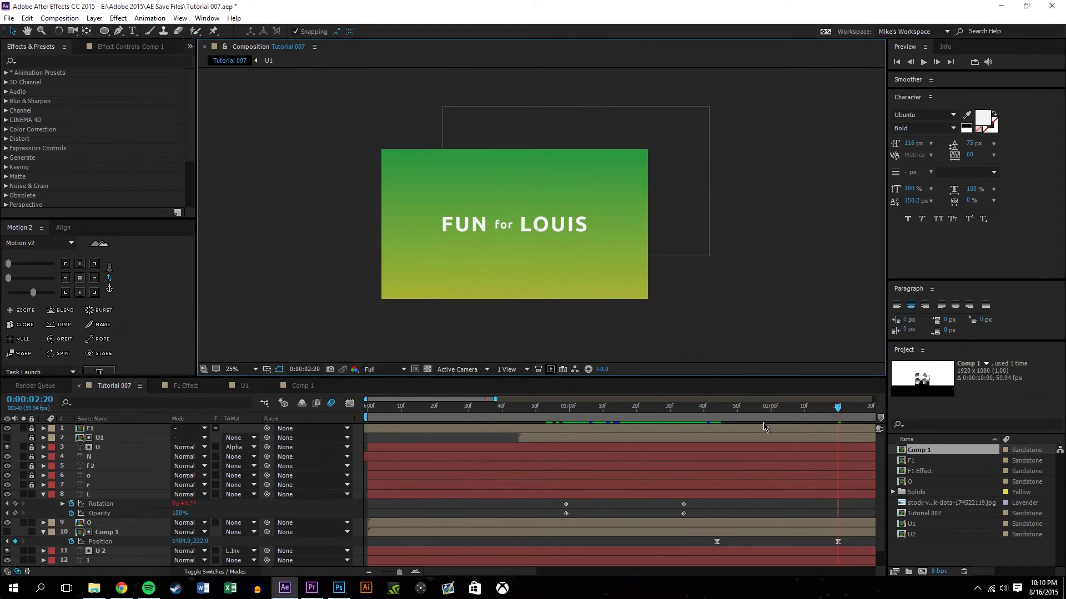
{"action": "left_click_drag", "start_coordinate": [837, 405], "coordinate": [663, 405]}
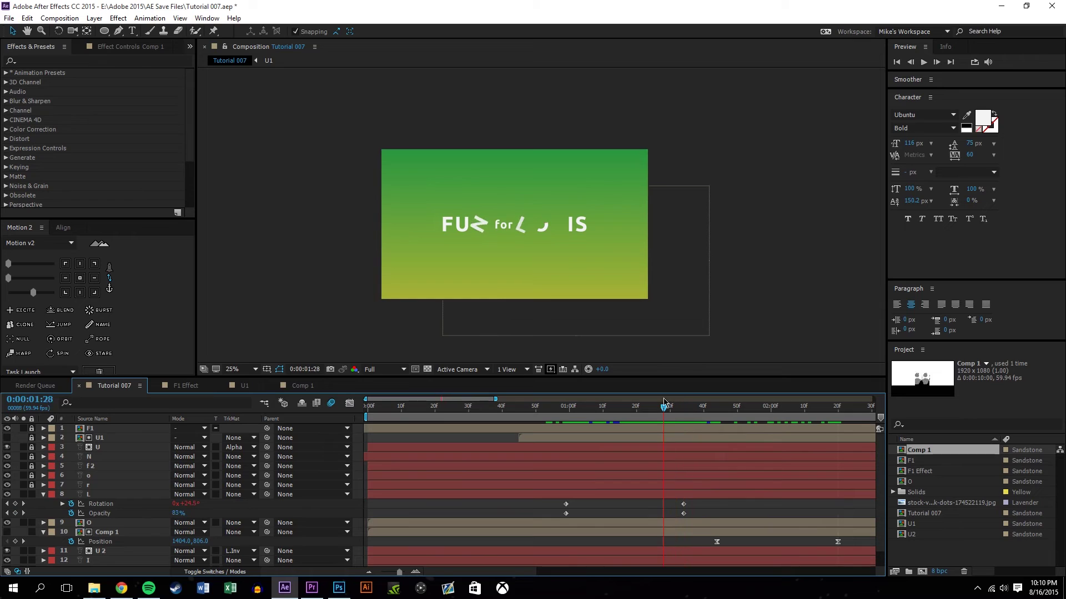
{"action": "left_click", "coordinate": [922, 64]}
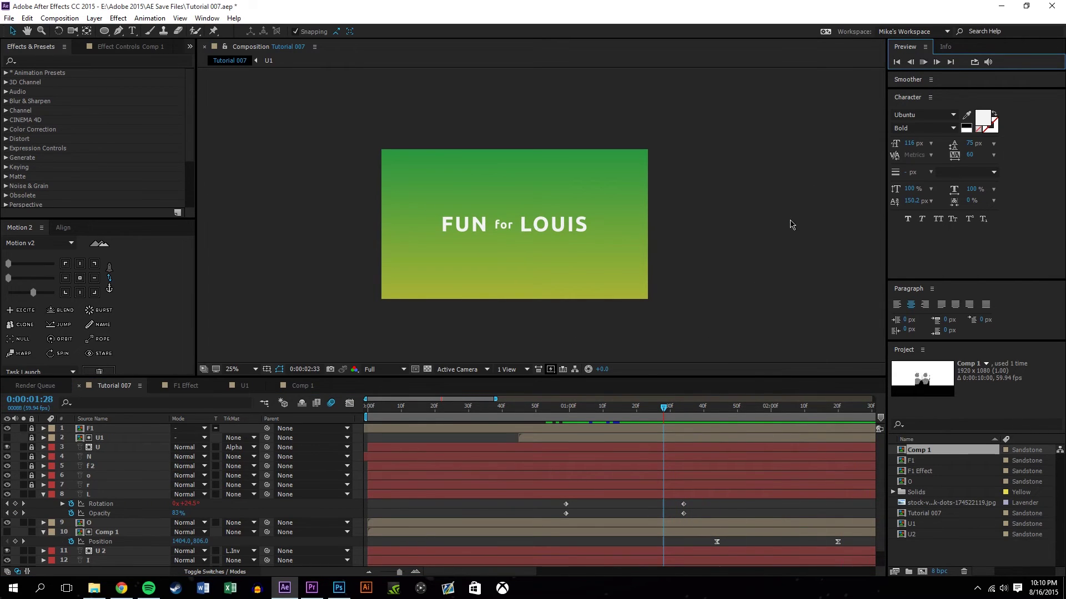
{"action": "key", "text": "space"}
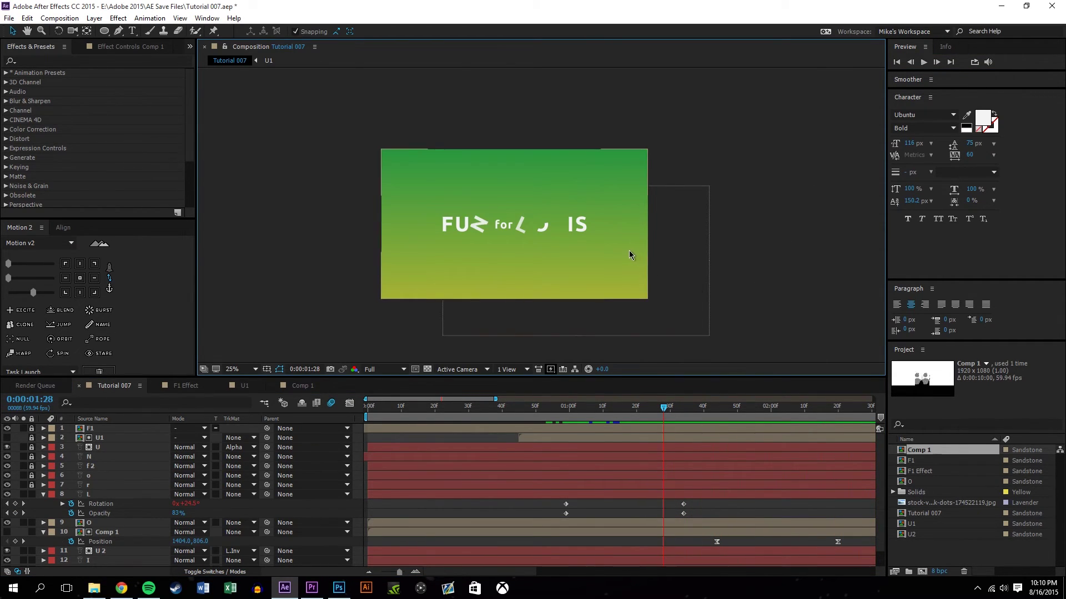
Move Comp 1's first Position keyframe earlier so it lines up with the last keyframes of the L layer
{"action": "key", "text": "period"}
{"action": "scroll", "coordinate": [728, 441], "scroll_direction": "down", "scroll_amount": 1}
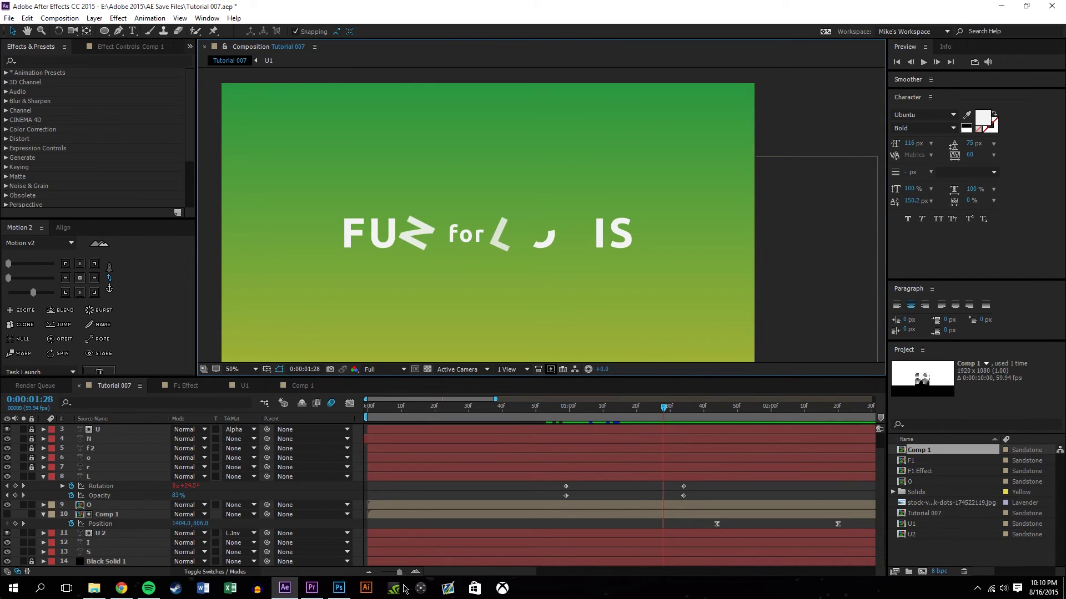
{"action": "left_click_drag", "start_coordinate": [530, 572], "coordinate": [575, 565]}
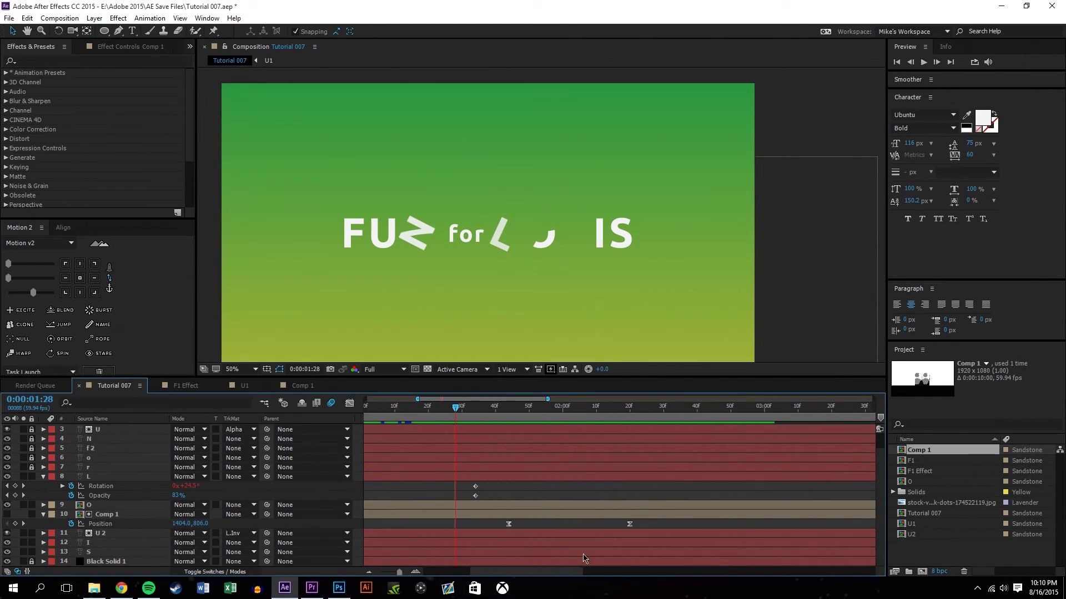
{"action": "left_click_drag", "start_coordinate": [497, 414], "coordinate": [406, 420]}
{"action": "left_click_drag", "start_coordinate": [508, 523], "coordinate": [404, 523]}
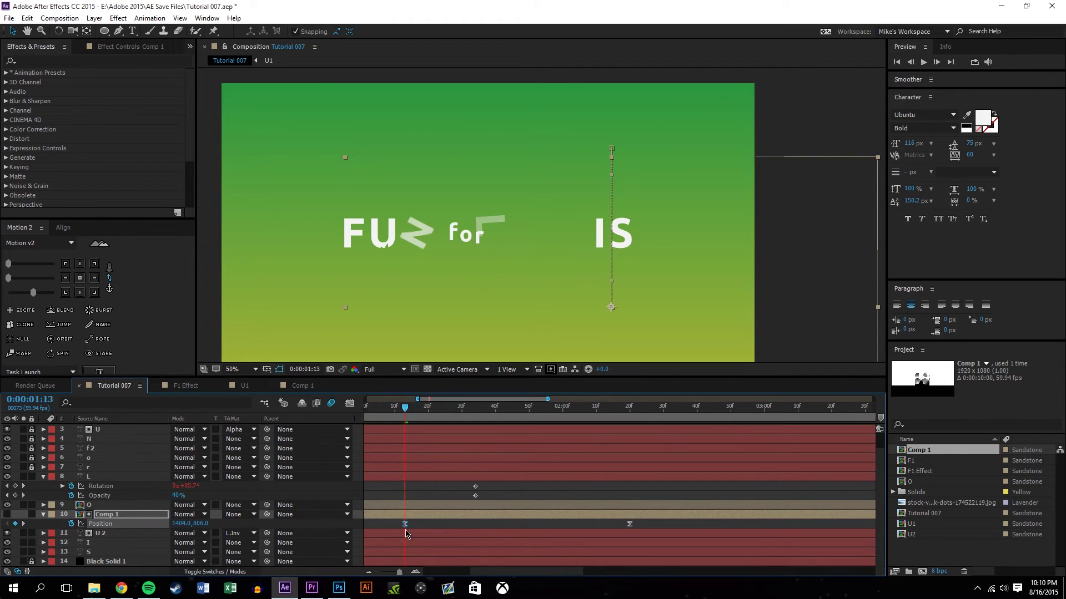
{"action": "left_click_drag", "start_coordinate": [406, 413], "coordinate": [475, 409]}
{"action": "left_click_drag", "start_coordinate": [405, 526], "coordinate": [475, 527]}
Move Comp 1's last Position keyframe to just before the 3-second mark and inspect the dotted U at 0:00:02:00
{"action": "left_click_drag", "start_coordinate": [476, 428], "coordinate": [657, 420]}
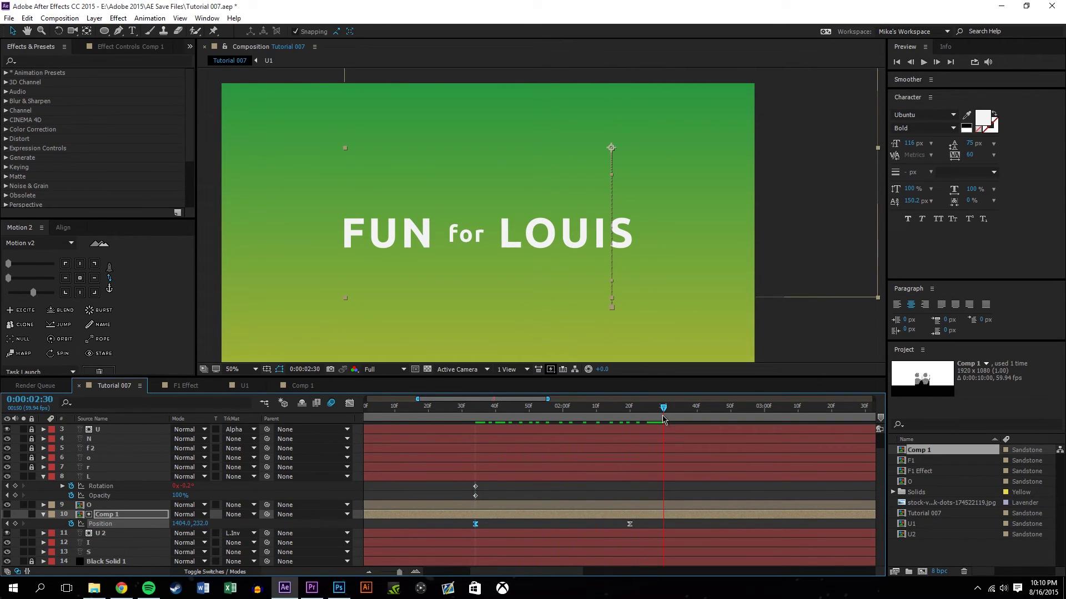
{"action": "left_click_drag", "start_coordinate": [664, 528], "coordinate": [752, 527]}
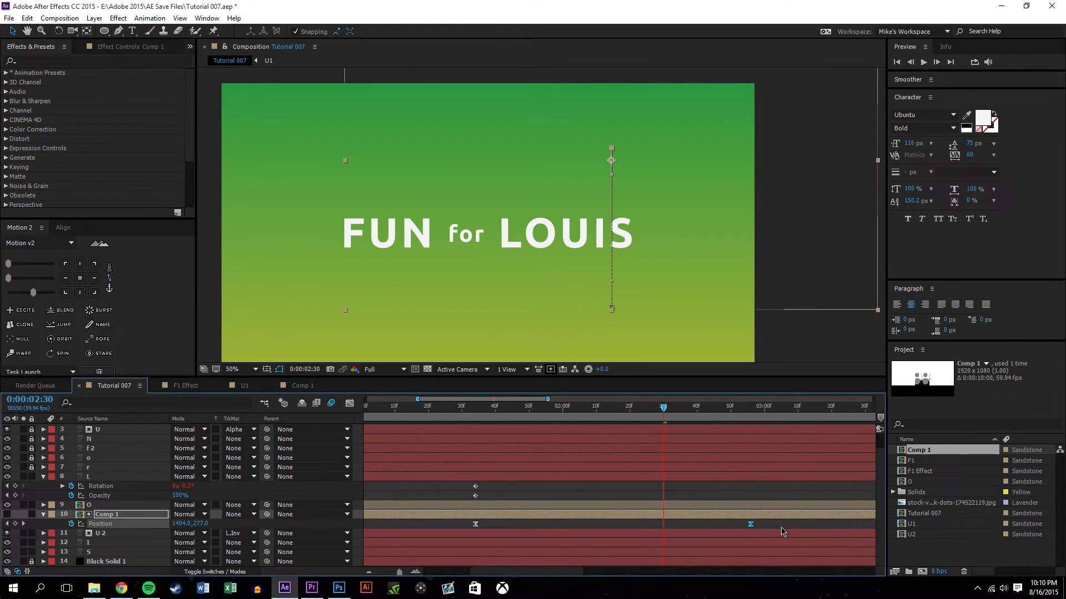
{"action": "left_click_drag", "start_coordinate": [663, 410], "coordinate": [563, 400]}
{"action": "scroll", "coordinate": [695, 236], "scroll_direction": "up", "scroll_amount": 3}
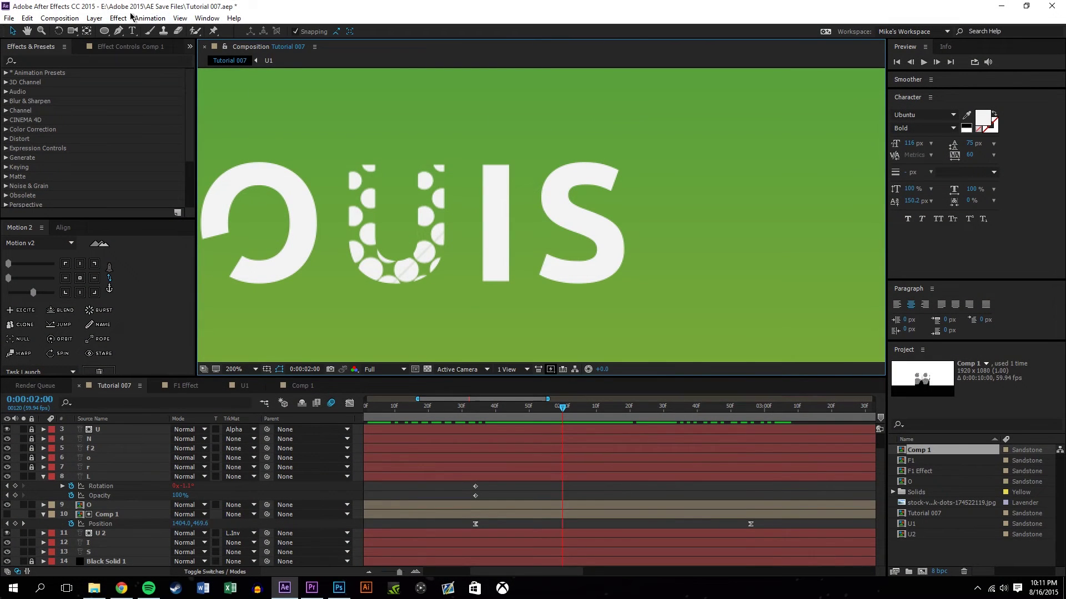
Create a new composition named I containing a shape layer with a vertical red line
{"action": "left_click", "coordinate": [59, 18]}
{"action": "left_click", "coordinate": [61, 32]}
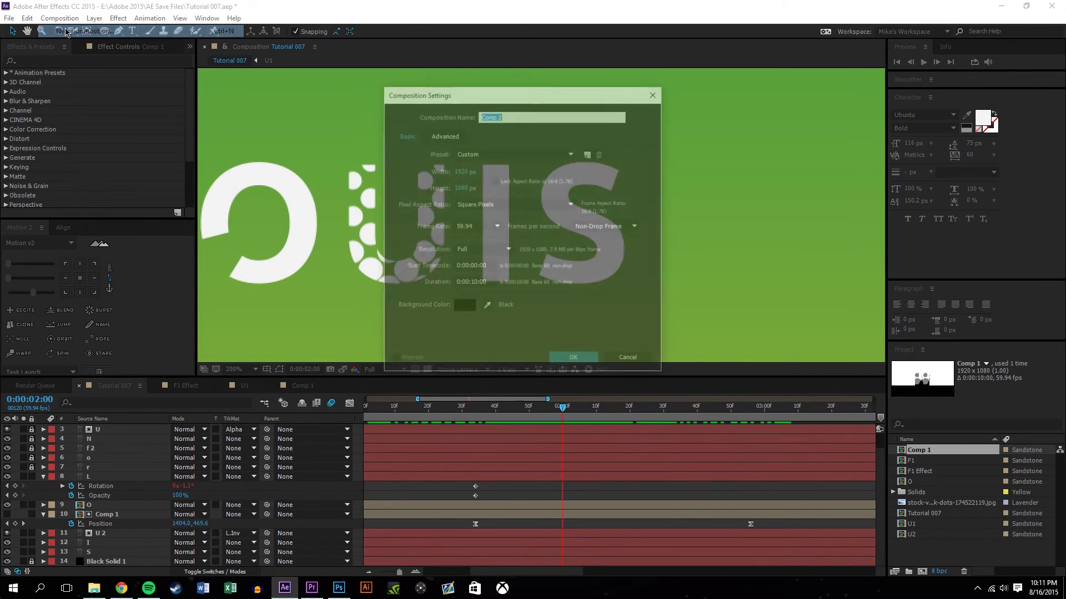
{"action": "type", "text": "I"}
{"action": "key", "text": "Return"}
{"action": "key", "text": "ctrl+v"}
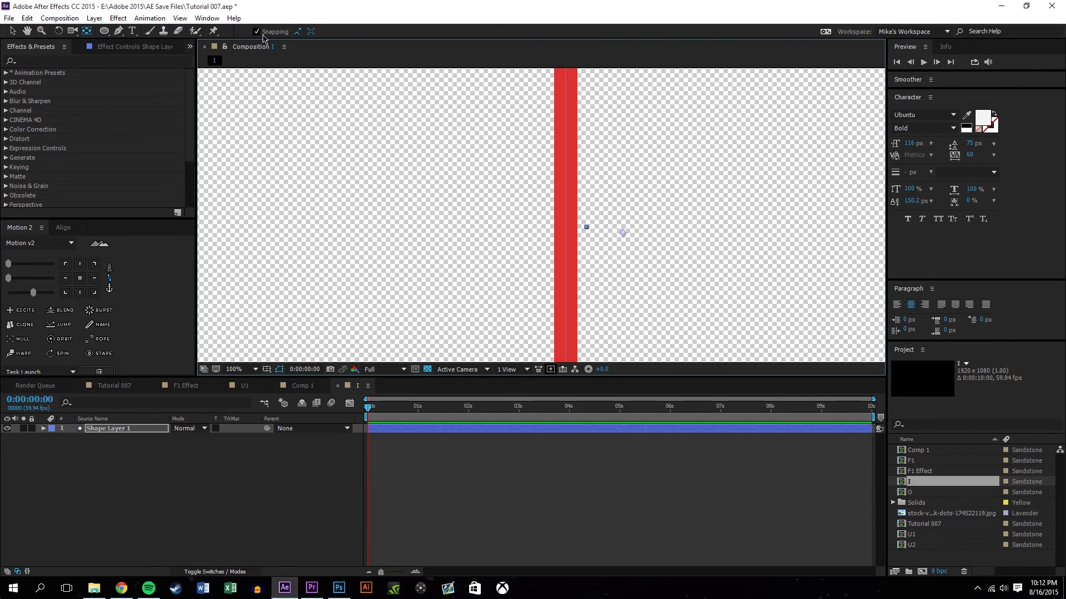
Try scaling the line with its anchor point moved away from the line
{"action": "scroll", "coordinate": [626, 239], "scroll_direction": "down", "scroll_amount": 2}
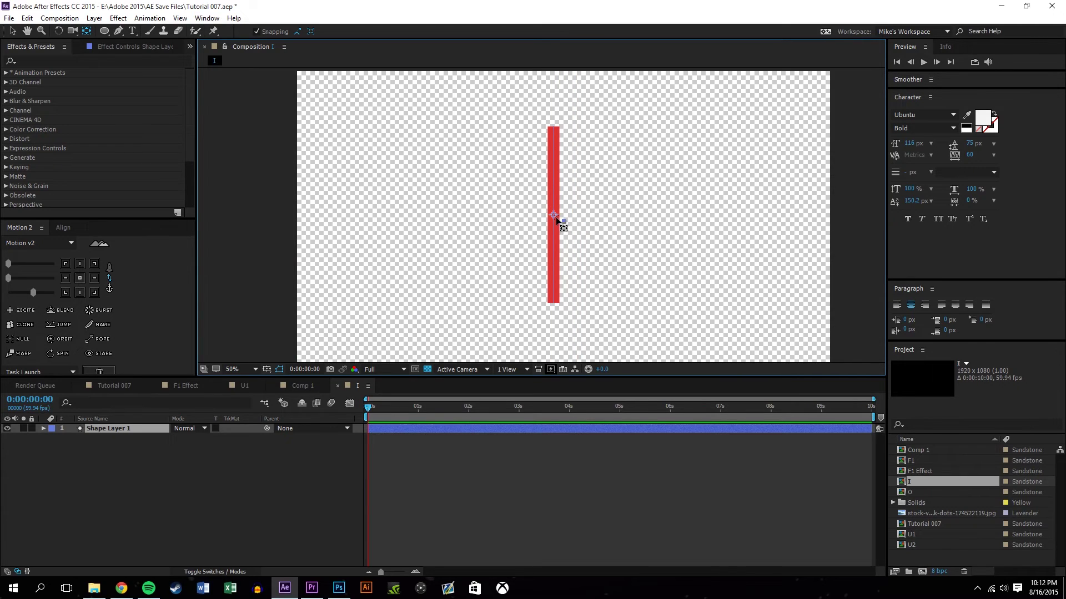
{"action": "left_click_drag", "start_coordinate": [558, 218], "coordinate": [567, 133]}
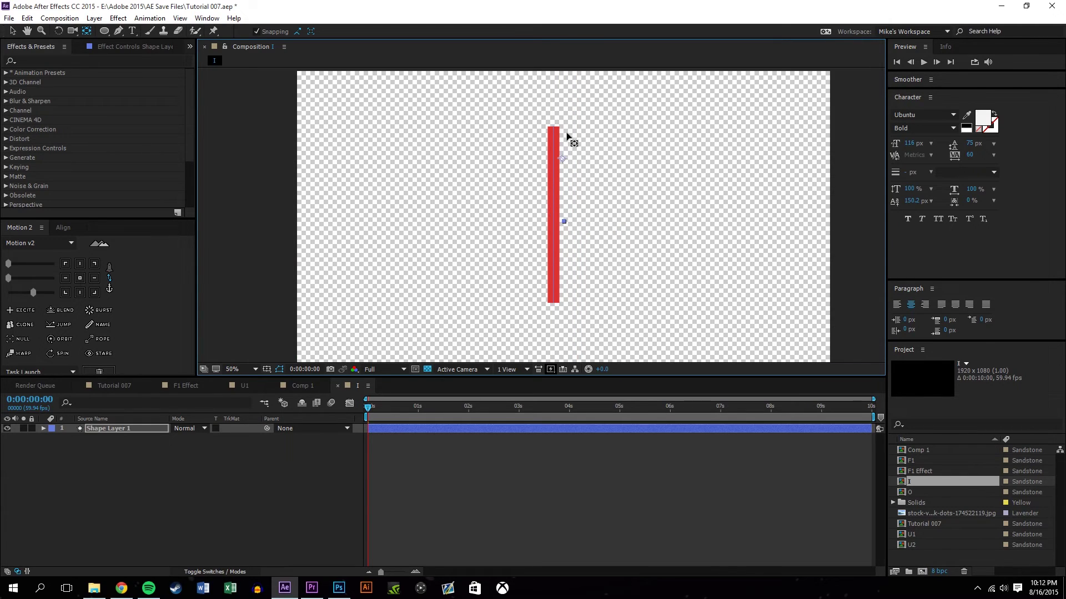
{"action": "left_click", "coordinate": [507, 136]}
{"action": "left_click", "coordinate": [119, 431]}
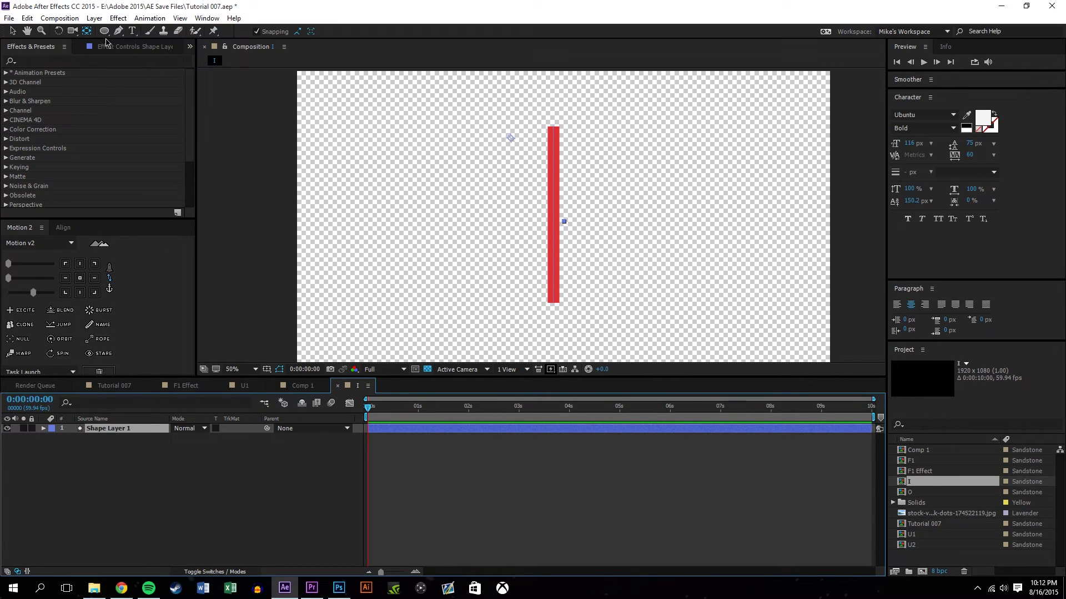
{"action": "key", "text": "s"}
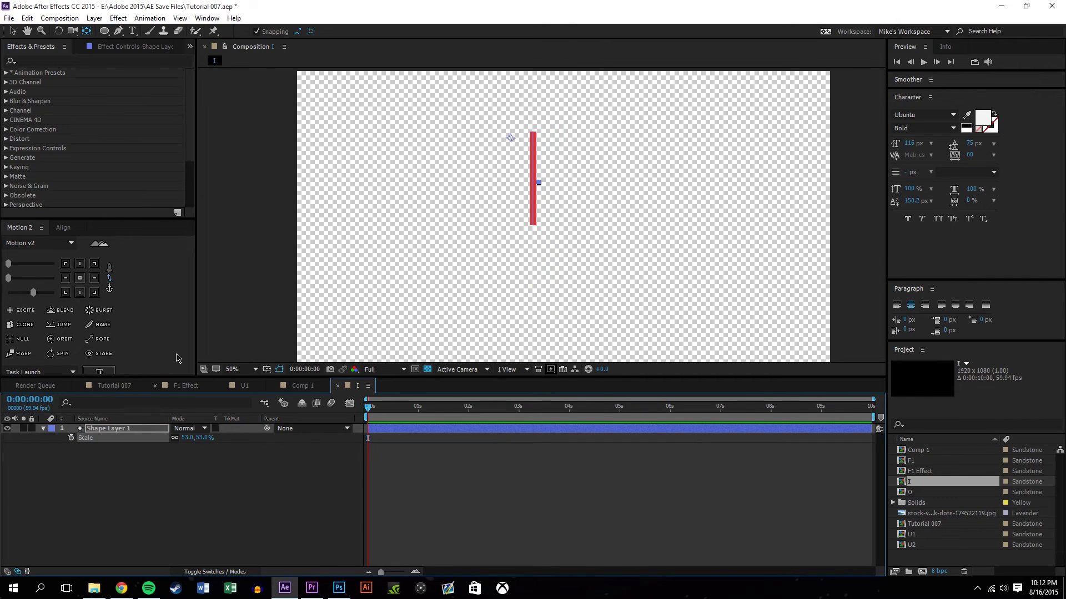
Centre the shape layer's anchor point on the red line and display the proportional grid
{"action": "left_click", "coordinate": [81, 279]}
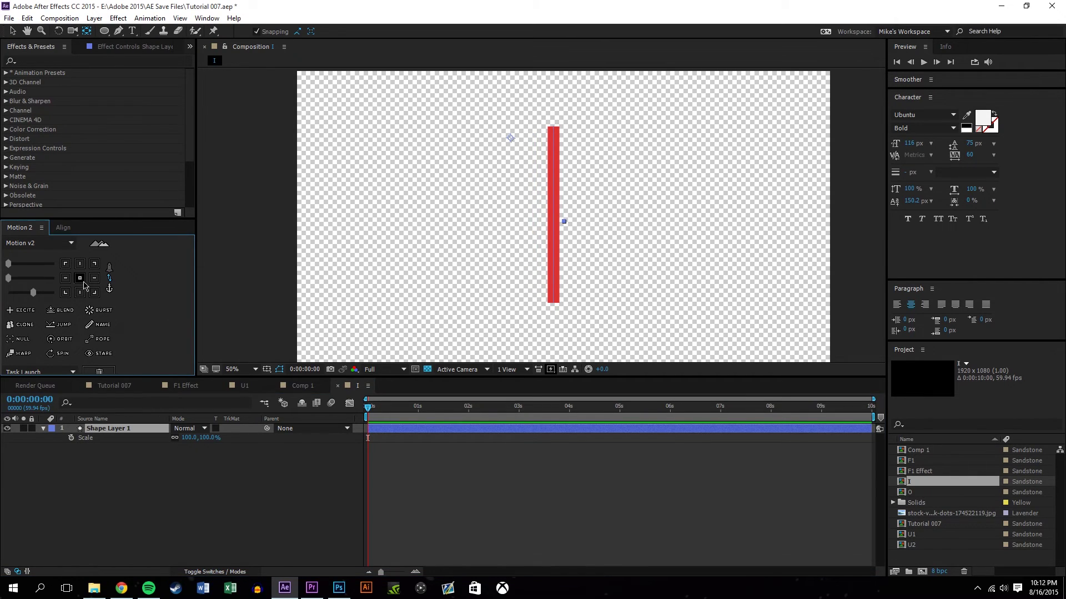
{"action": "left_click", "coordinate": [61, 227]}
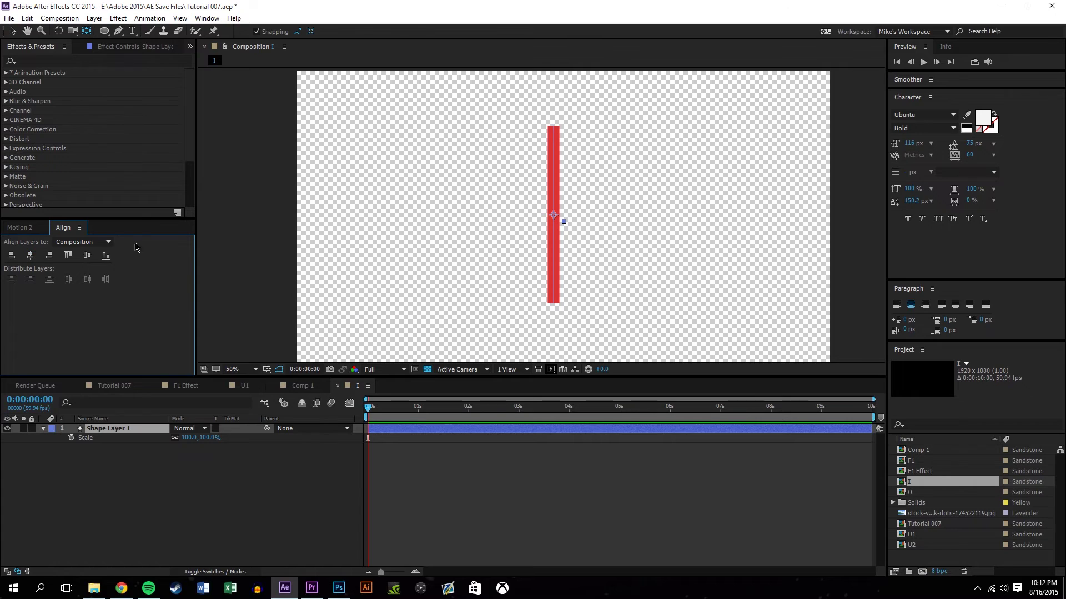
{"action": "scroll", "coordinate": [532, 266], "scroll_direction": "down", "scroll_amount": 2}
{"action": "scroll", "coordinate": [528, 267], "scroll_direction": "up", "scroll_amount": 1}
{"action": "left_click", "coordinate": [265, 371]}
{"action": "left_click", "coordinate": [309, 390]}
Move the red line so its anchor point sits on the centre intersection of the grid, and deselect it
{"action": "scroll", "coordinate": [572, 270], "scroll_direction": "up", "scroll_amount": 2}
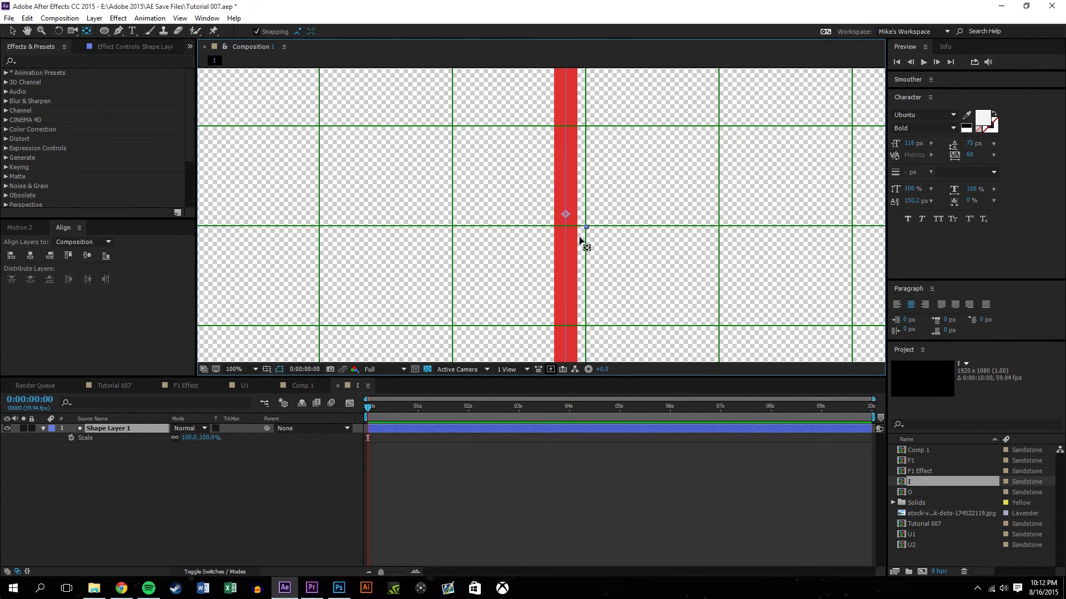
{"action": "scroll", "coordinate": [650, 239], "scroll_direction": "up", "scroll_amount": 1}
{"action": "key", "text": "h"}
{"action": "left_click_drag", "start_coordinate": [659, 236], "coordinate": [392, 232]}
{"action": "left_click_drag", "start_coordinate": [398, 154], "coordinate": [424, 161]}
{"action": "key", "text": "v"}
{"action": "left_click_drag", "start_coordinate": [345, 212], "coordinate": [398, 236]}
{"action": "key", "text": "ctrl+shift+a"}
{"action": "scroll", "coordinate": [411, 209], "scroll_direction": "down", "scroll_amount": 6}
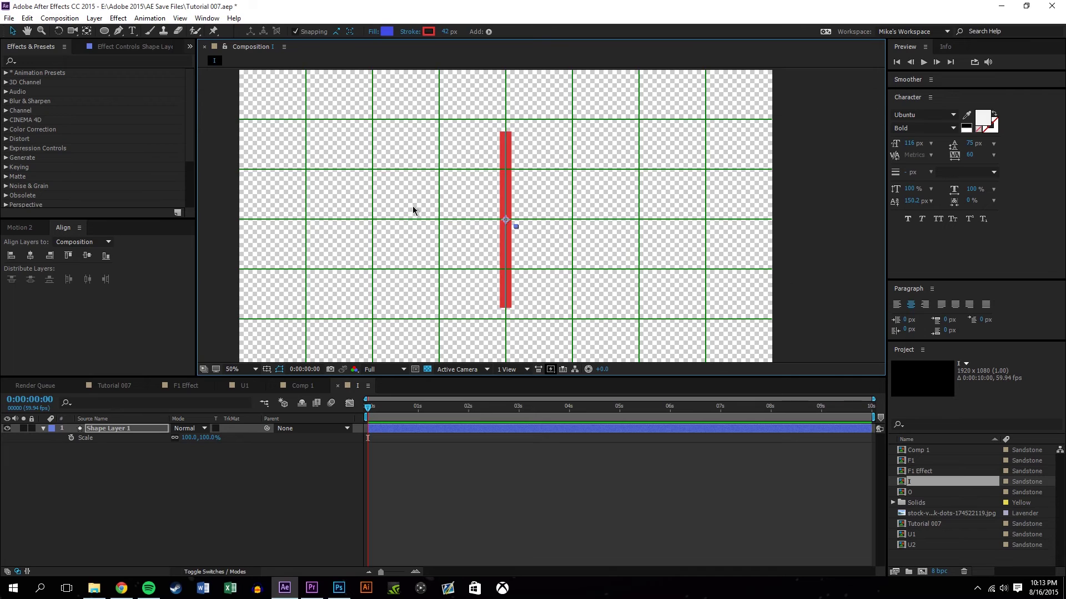
Check the line's centring against the title/action safe overlay and hide the guide overlays
{"action": "left_click", "coordinate": [267, 369]}
{"action": "left_click", "coordinate": [288, 382]}
{"action": "left_click", "coordinate": [267, 370]}
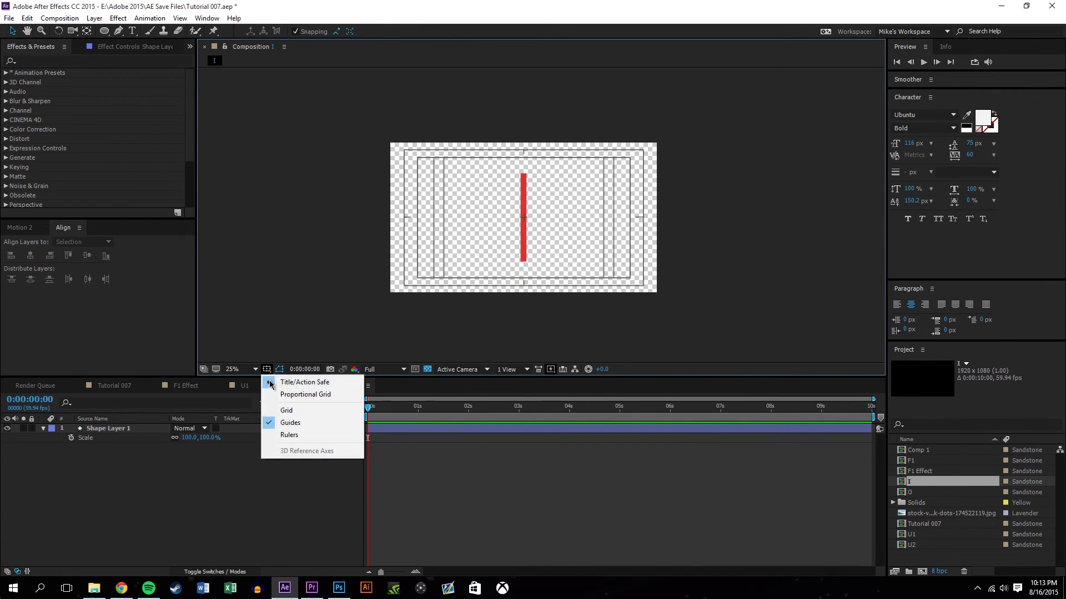
{"action": "left_click", "coordinate": [289, 379]}
{"action": "left_click", "coordinate": [376, 440]}
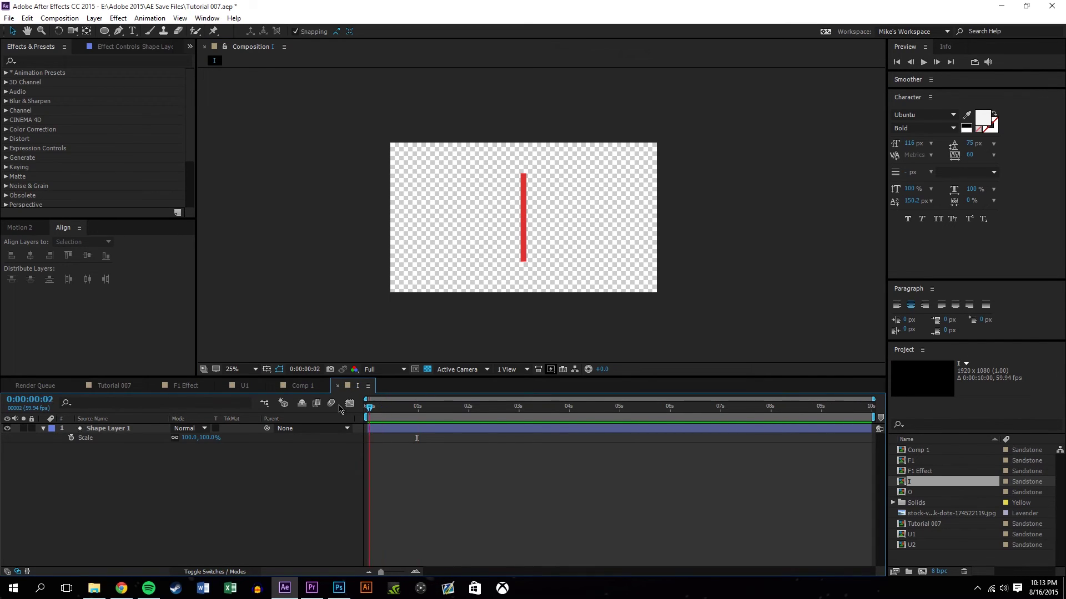
Add a Stroke Width keyframe of 0 at the start of the vertical line's shape layer
{"action": "left_click", "coordinate": [122, 431]}
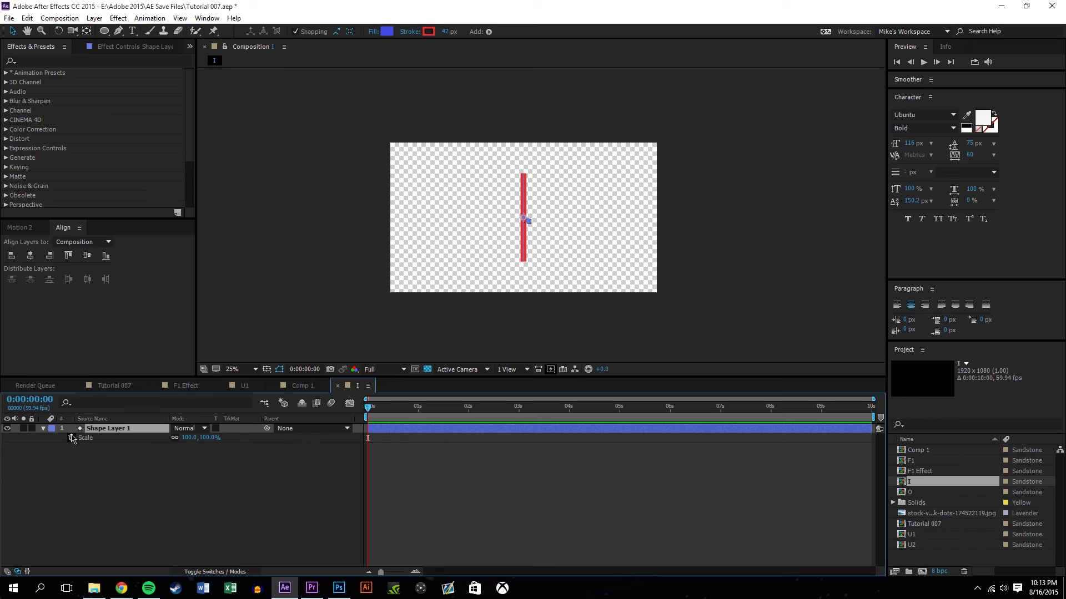
{"action": "left_click", "coordinate": [41, 428]}
{"action": "left_click", "coordinate": [42, 429]}
{"action": "key", "text": "period"}
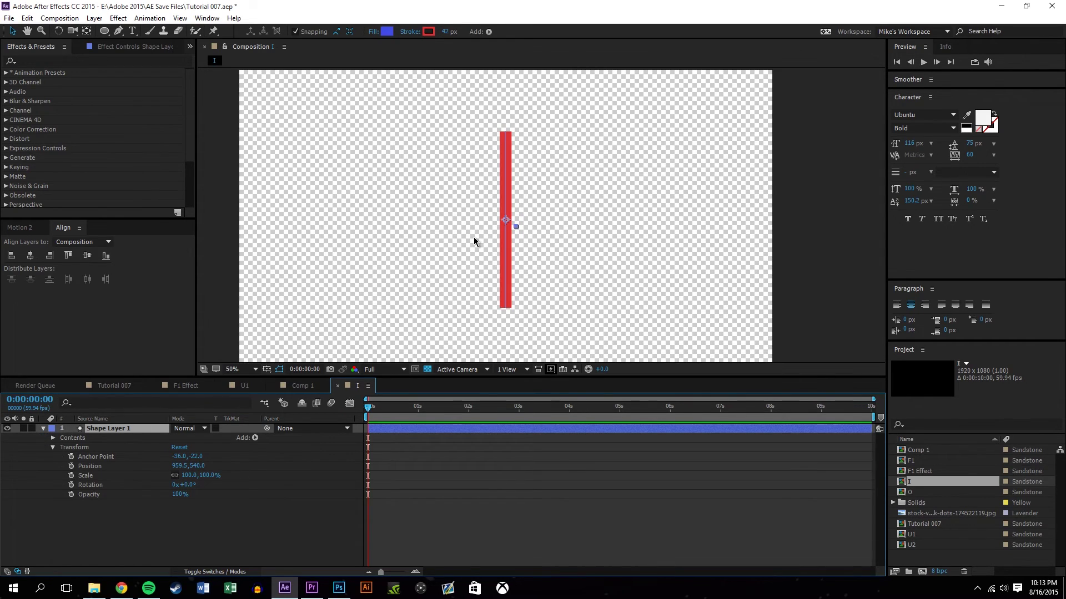
{"action": "left_click", "coordinate": [53, 448]}
{"action": "left_click", "coordinate": [53, 437]}
{"action": "left_click", "coordinate": [61, 448]}
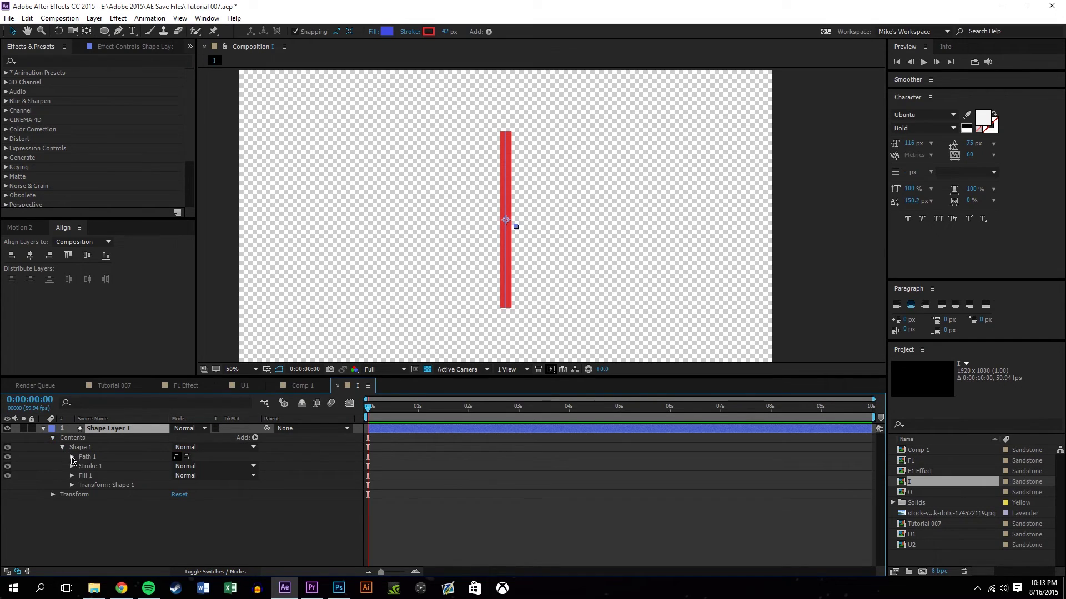
{"action": "left_click", "coordinate": [72, 466]}
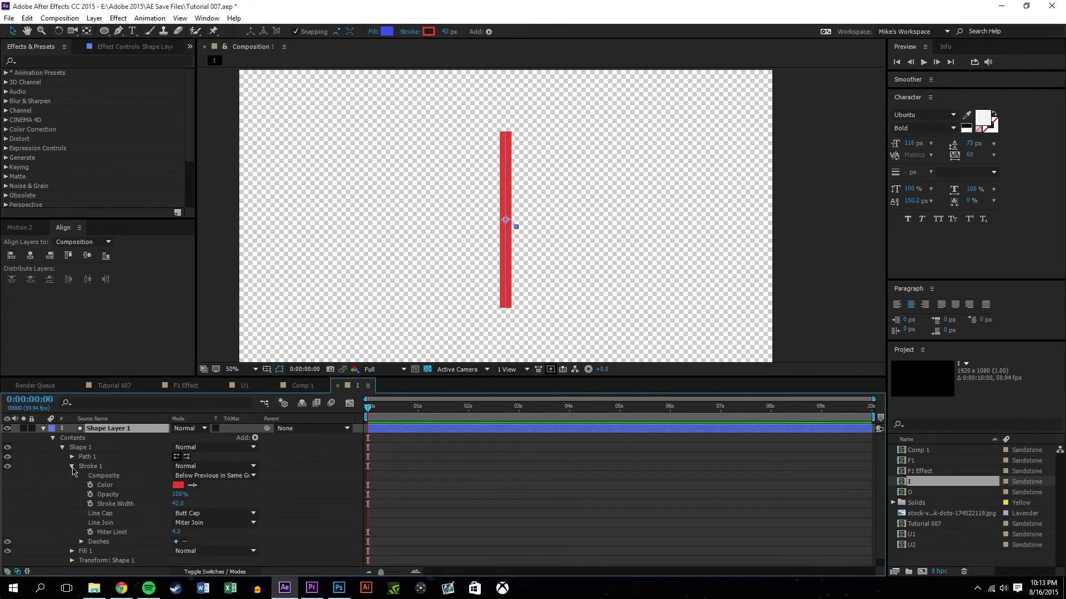
{"action": "left_click", "coordinate": [90, 504]}
{"action": "left_click", "coordinate": [176, 504]}
{"action": "type", "text": "0"}
{"action": "key", "text": "Return"}
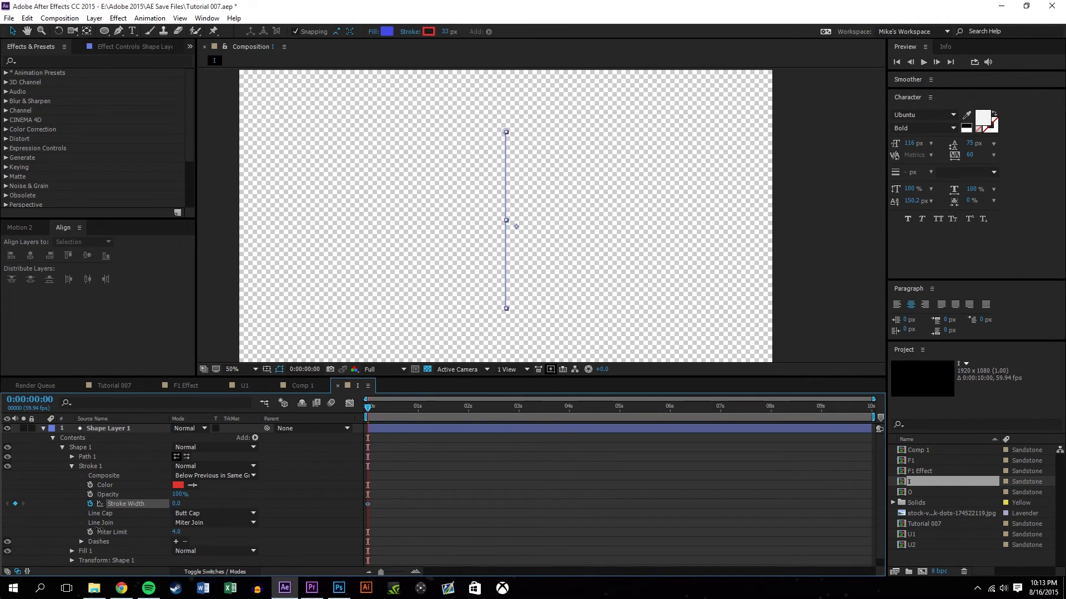
Set the line's Stroke Width to 203 at 0:00:00:59 and scrub back to the start
{"action": "left_click_drag", "start_coordinate": [368, 416], "coordinate": [417, 432]}
{"action": "double_click", "coordinate": [393, 416]}
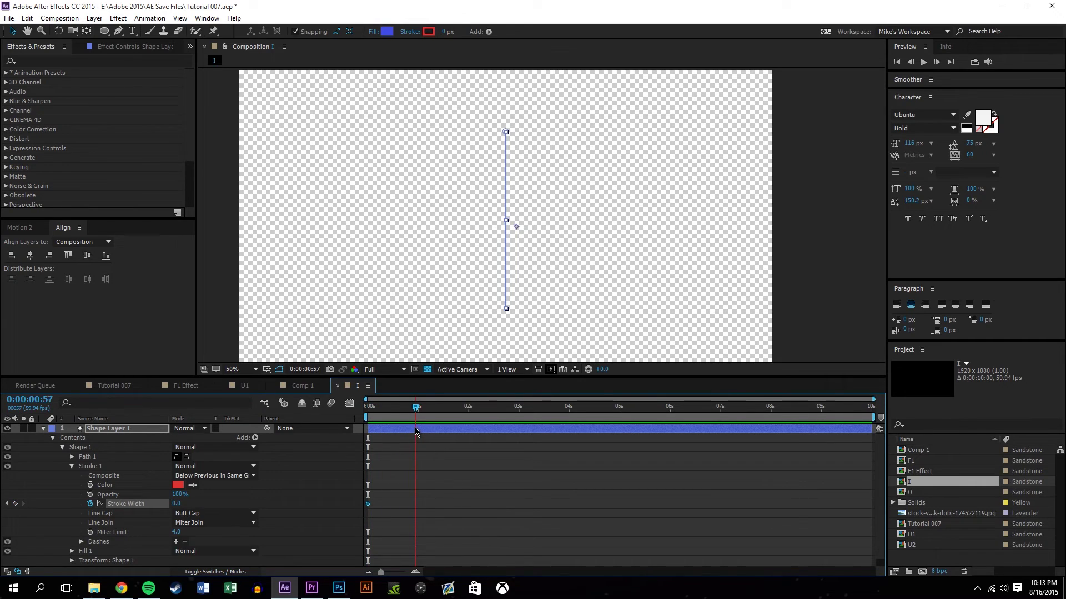
{"action": "left_click_drag", "start_coordinate": [175, 504], "coordinate": [268, 484]}
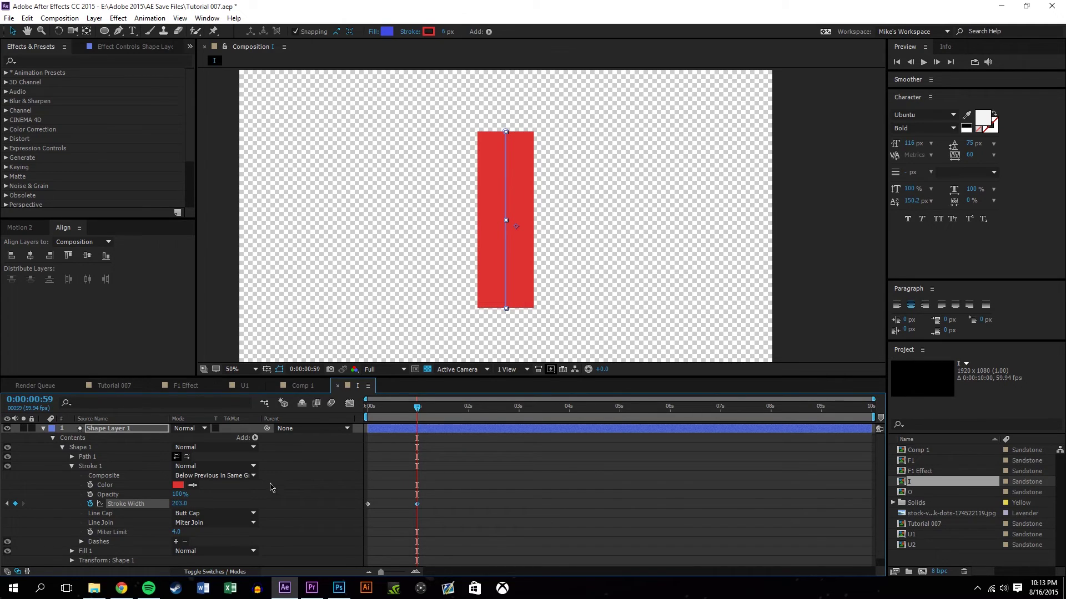
{"action": "left_click", "coordinate": [509, 500]}
{"action": "left_click_drag", "start_coordinate": [417, 408], "coordinate": [317, 414]}
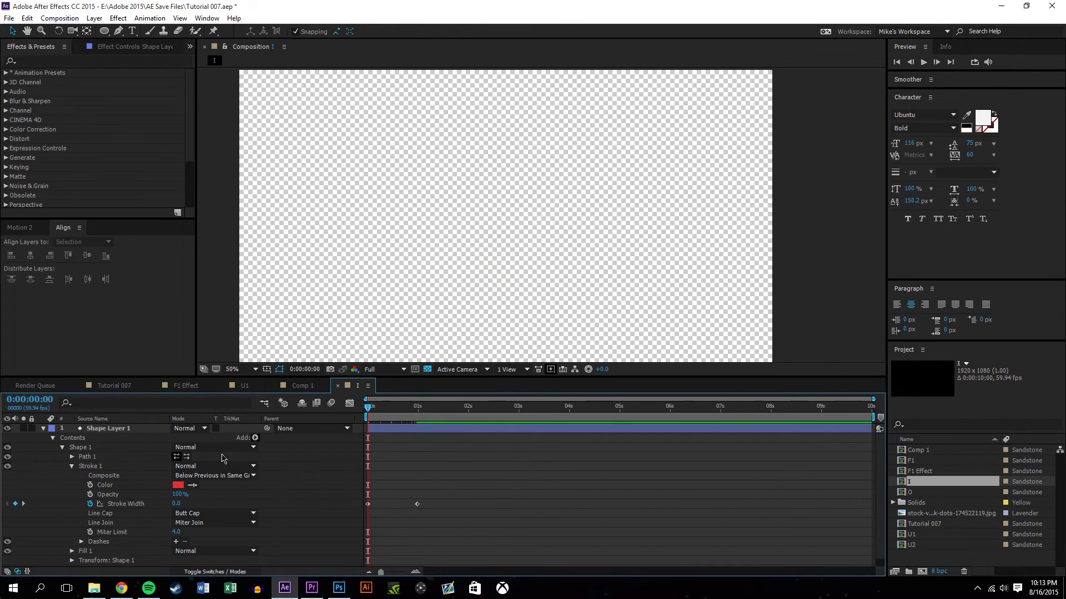
Duplicate the line's shape layer and set the copy's rotation to 90°
{"action": "left_click", "coordinate": [120, 429]}
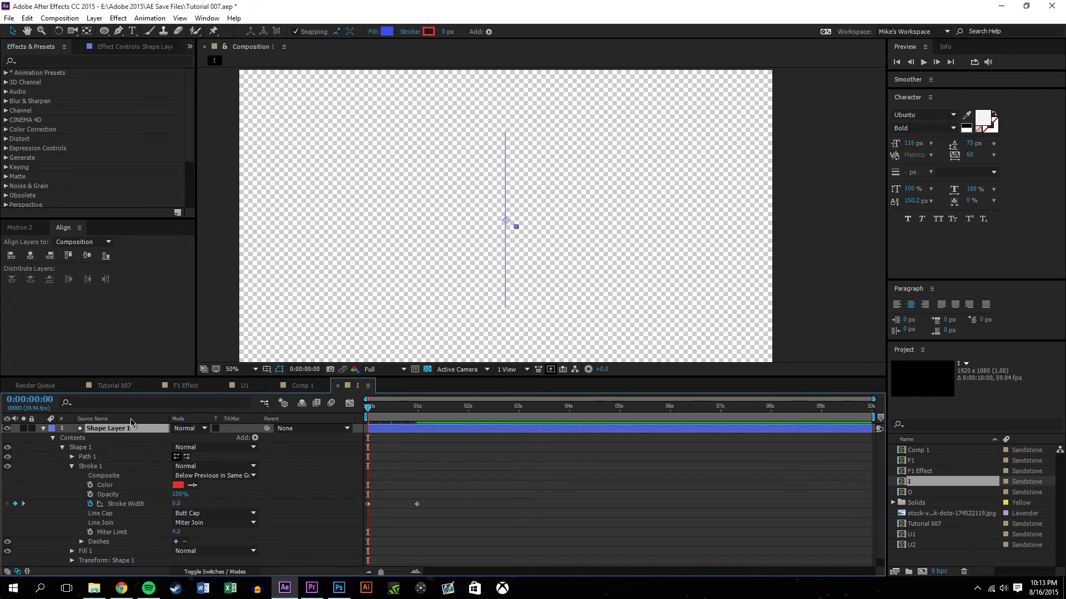
{"action": "key", "text": "ctrl+d"}
{"action": "left_click", "coordinate": [44, 438]}
{"action": "left_click", "coordinate": [99, 476]}
{"action": "left_click", "coordinate": [120, 429]}
{"action": "key", "text": "r"}
{"action": "left_click", "coordinate": [186, 439]}
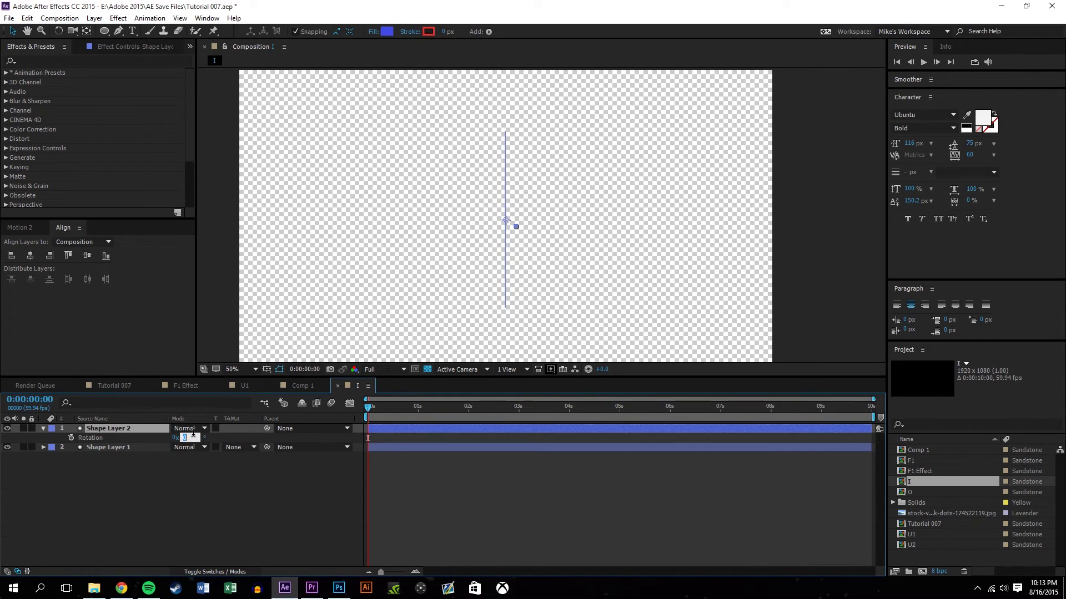
{"action": "type", "text": "90"}
{"action": "key", "text": "Return"}
Show the proportional grid and, at frame 11, move the horizontal line to the top end of the vertical line
{"action": "left_click", "coordinate": [280, 369]}
{"action": "left_click", "coordinate": [280, 395]}
{"action": "left_click_drag", "start_coordinate": [371, 410], "coordinate": [380, 414]}
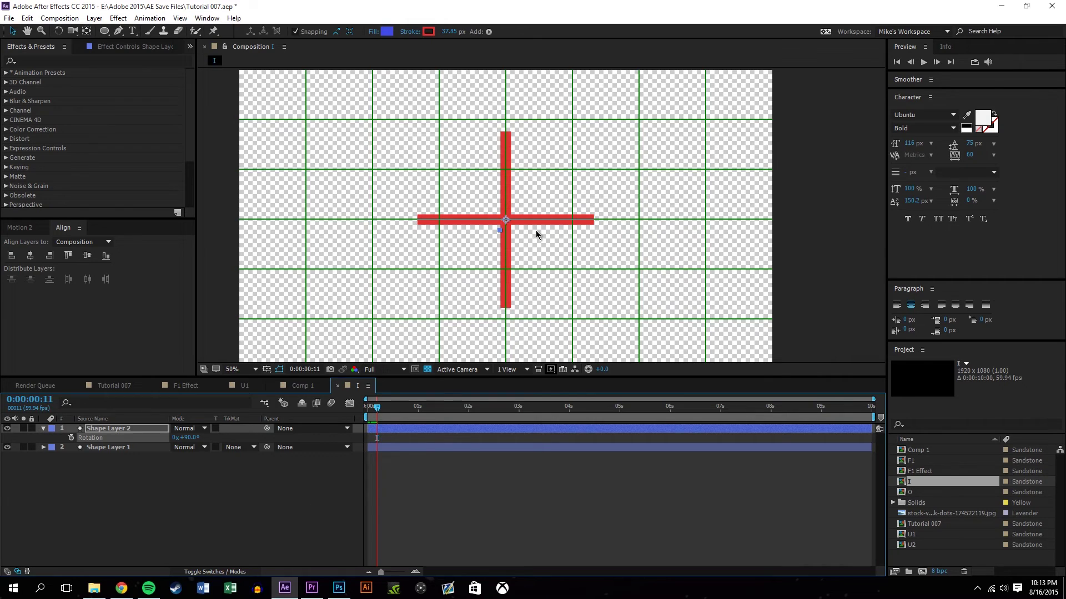
{"action": "left_click_drag", "start_coordinate": [506, 220], "coordinate": [619, 355]}
{"action": "scroll", "coordinate": [495, 129], "scroll_direction": "up", "scroll_amount": 2}
{"action": "scroll", "coordinate": [532, 174], "scroll_direction": "up", "scroll_amount": 1}
{"action": "mouse_move", "coordinate": [532, 199]}
{"action": "left_mouse_down"}
{"action": "mouse_move", "coordinate": [574, 310]}
{"action": "mouse_move", "coordinate": [600, 287]}
{"action": "left_mouse_up"}
{"action": "left_click_drag", "start_coordinate": [594, 224], "coordinate": [577, 208]}
{"action": "key", "text": "comma"}
{"action": "key", "text": "comma"}
{"action": "key", "text": "comma"}
{"action": "scroll", "coordinate": [365, 309], "scroll_direction": "down", "scroll_amount": 3}
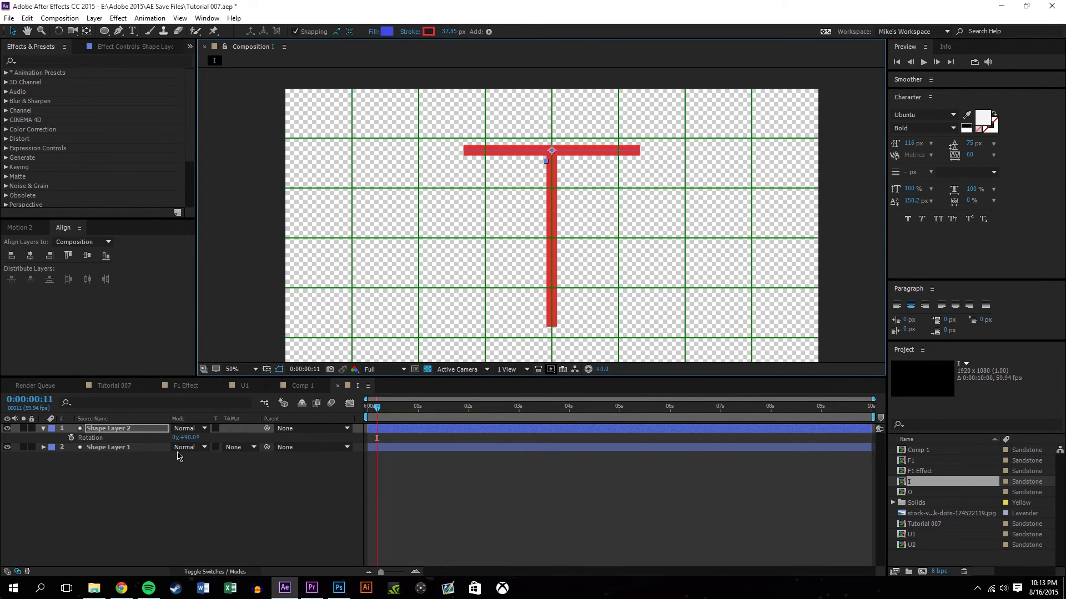
Duplicate the horizontal line and place the copy at the bottom end of the vertical line
{"action": "left_click_drag", "start_coordinate": [552, 154], "coordinate": [563, 278]}
{"action": "key", "text": "ctrl+z"}
{"action": "key", "text": "ctrl+d"}
{"action": "left_click_drag", "start_coordinate": [553, 153], "coordinate": [553, 327]}
{"action": "scroll", "coordinate": [560, 317], "scroll_direction": "up", "scroll_amount": 6}
{"action": "left_click_drag", "start_coordinate": [603, 209], "coordinate": [524, 276]}
{"action": "scroll", "coordinate": [521, 262], "scroll_direction": "down", "scroll_amount": 3}
{"action": "left_click_drag", "start_coordinate": [532, 230], "coordinate": [505, 311]}
Duplicate the bottom horizontal line and place the copy across the middle of the vertical line
{"action": "left_click", "coordinate": [149, 430]}
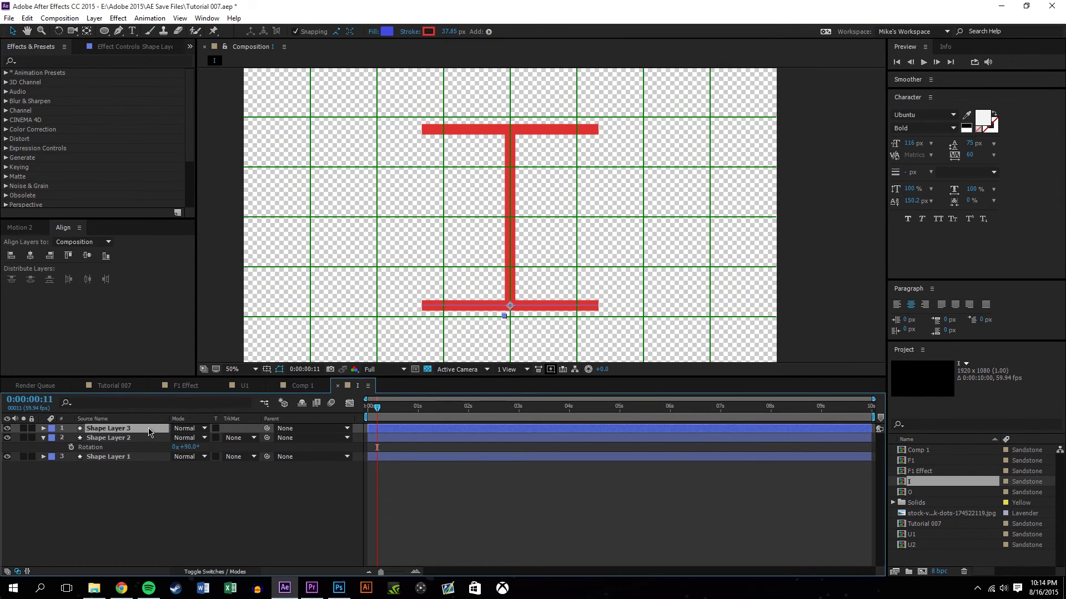
{"action": "key", "text": "ctrl+d"}
{"action": "left_click_drag", "start_coordinate": [508, 305], "coordinate": [512, 220]}
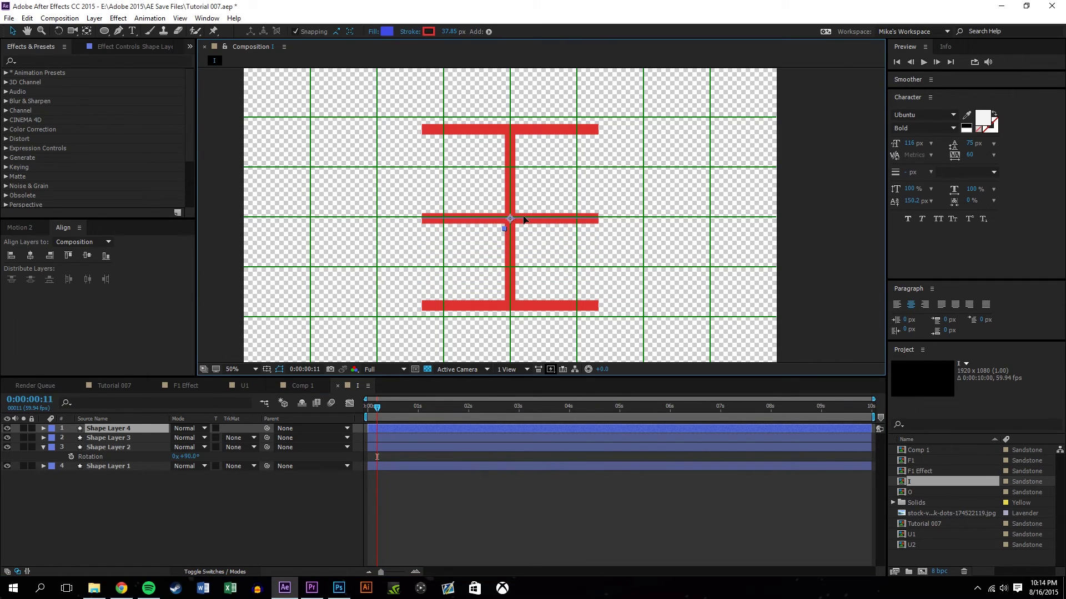
{"action": "key", "text": "Return"}
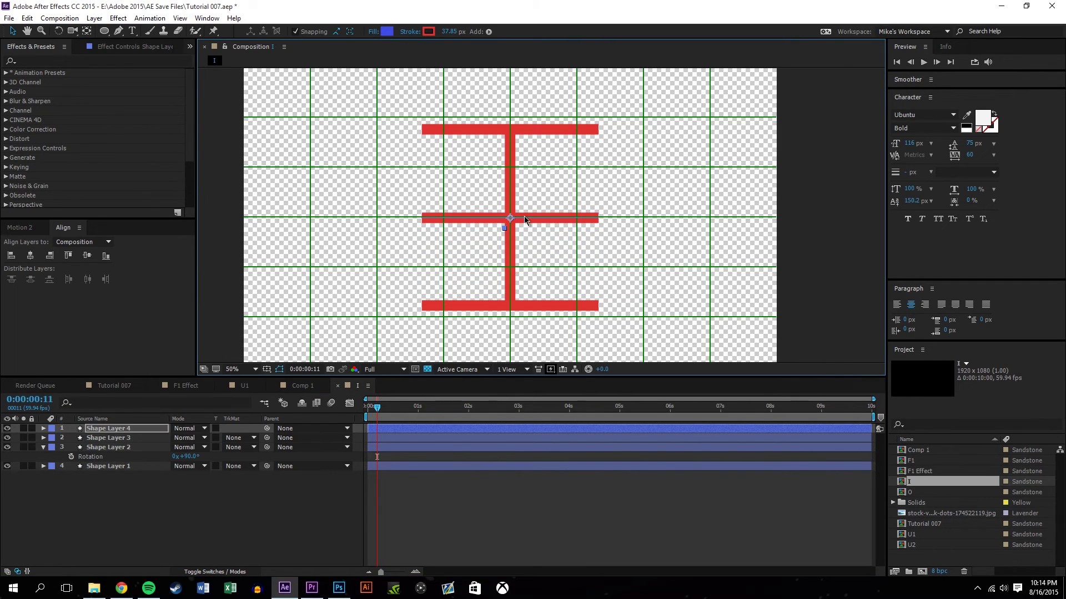
{"action": "key", "text": "Return"}
Add two more horizontal line copies, one midway in the lower half and one midway in the upper half of the vertical line
{"action": "key", "text": "ctrl+d"}
{"action": "left_click_drag", "start_coordinate": [509, 225], "coordinate": [507, 261]}
{"action": "key", "text": "Return"}
{"action": "key", "text": "Return"}
{"action": "key", "text": "ctrl+d"}
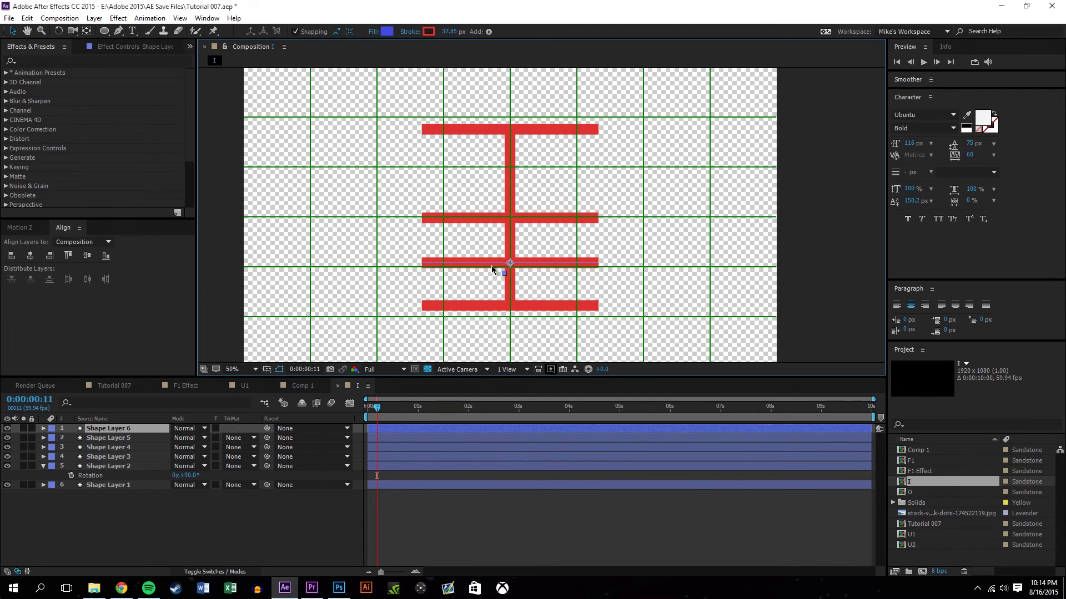
{"action": "left_click_drag", "start_coordinate": [508, 267], "coordinate": [516, 174]}
{"action": "left_click", "coordinate": [492, 337]}
{"action": "left_click", "coordinate": [433, 519]}
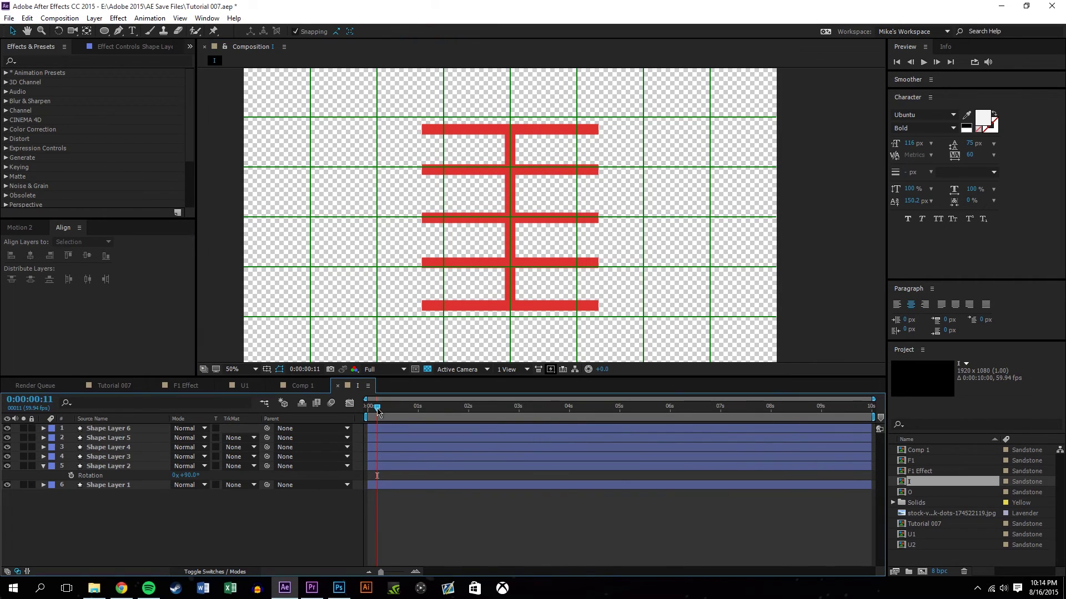
Return to the first frame and add the I composition to the Tutorial 007 composition
{"action": "key", "text": "Home"}
{"action": "left_click_drag", "start_coordinate": [366, 396], "coordinate": [323, 392]}
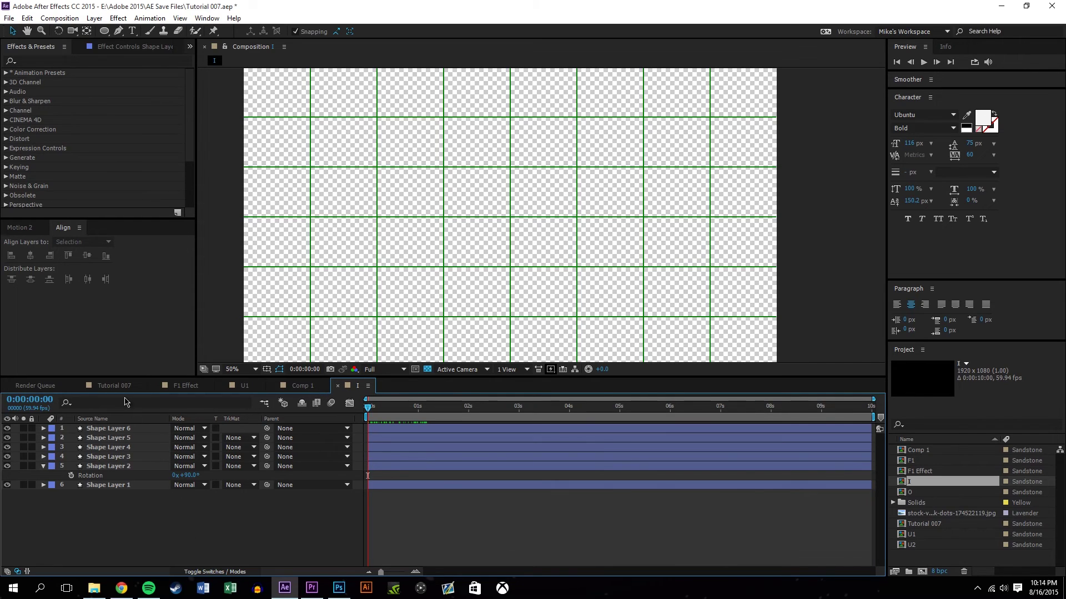
{"action": "left_click", "coordinate": [114, 386]}
{"action": "left_click_drag", "start_coordinate": [913, 460], "coordinate": [504, 219]}
{"action": "scroll", "coordinate": [504, 218], "scroll_direction": "down", "scroll_amount": 4}
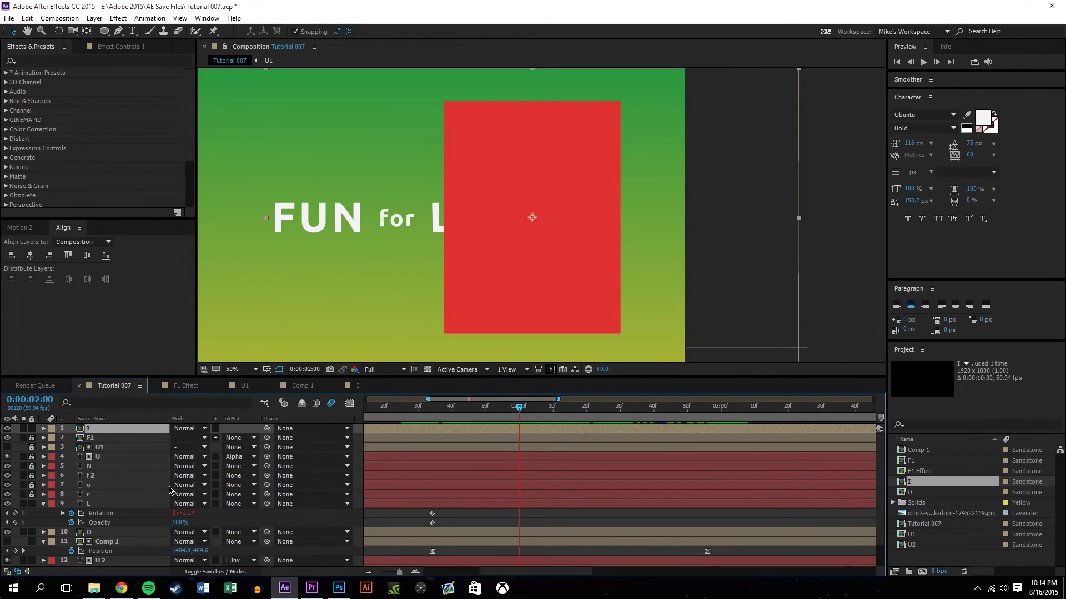
Scale the I composition layer down to 15.7% over the letter I
{"action": "key", "text": "s"}
{"action": "left_click_drag", "start_coordinate": [198, 438], "coordinate": [189, 488]}
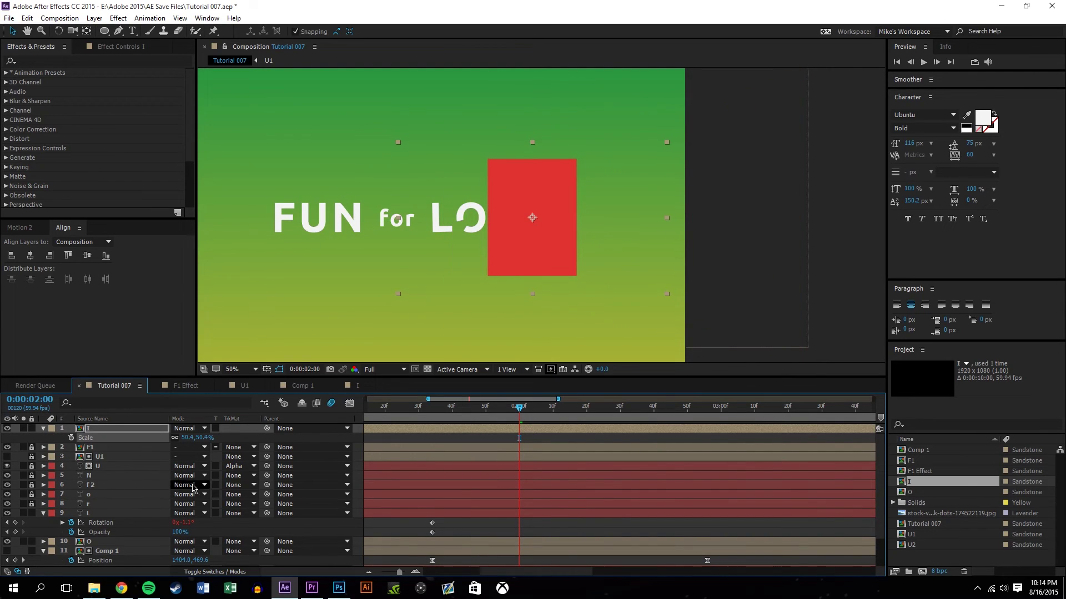
{"action": "left_click_drag", "start_coordinate": [203, 439], "coordinate": [88, 513]}
{"action": "scroll", "coordinate": [548, 237], "scroll_direction": "up", "scroll_amount": 2}
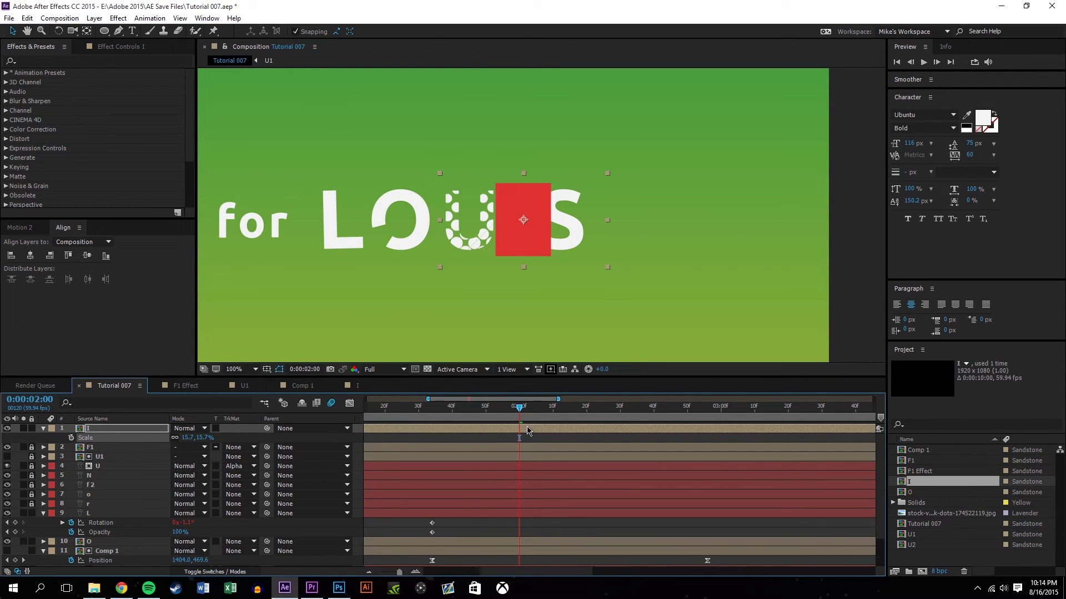
Start the I composition layer at 0:00:02:00 and centre its line pattern on the letter I
{"action": "left_click_drag", "start_coordinate": [378, 435], "coordinate": [809, 449]}
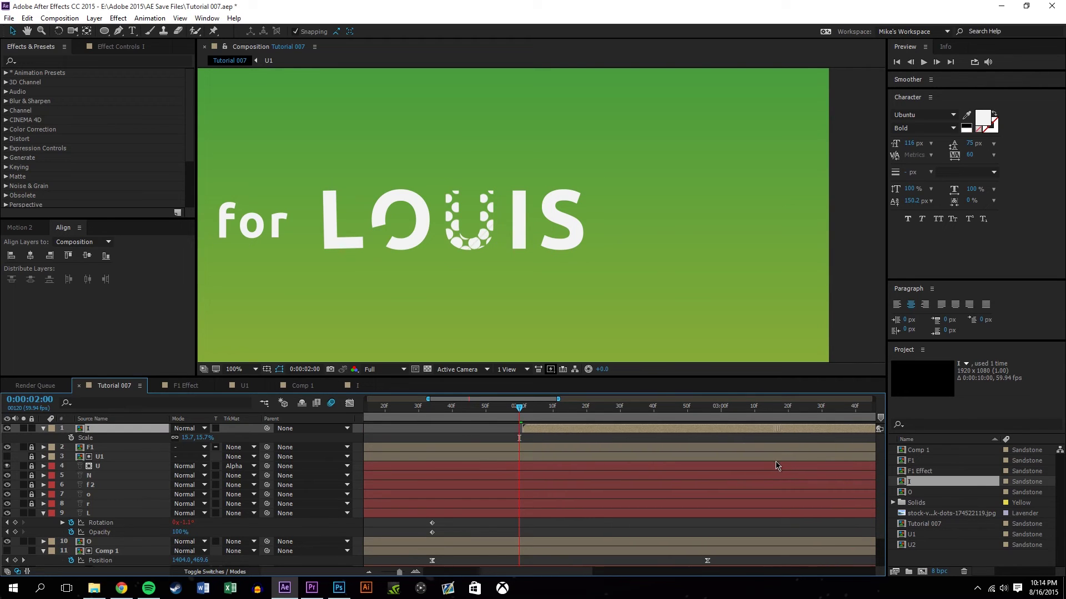
{"action": "left_click_drag", "start_coordinate": [520, 411], "coordinate": [542, 409]}
{"action": "scroll", "coordinate": [512, 231], "scroll_direction": "up", "scroll_amount": 4}
{"action": "left_click_drag", "start_coordinate": [464, 237], "coordinate": [451, 247]}
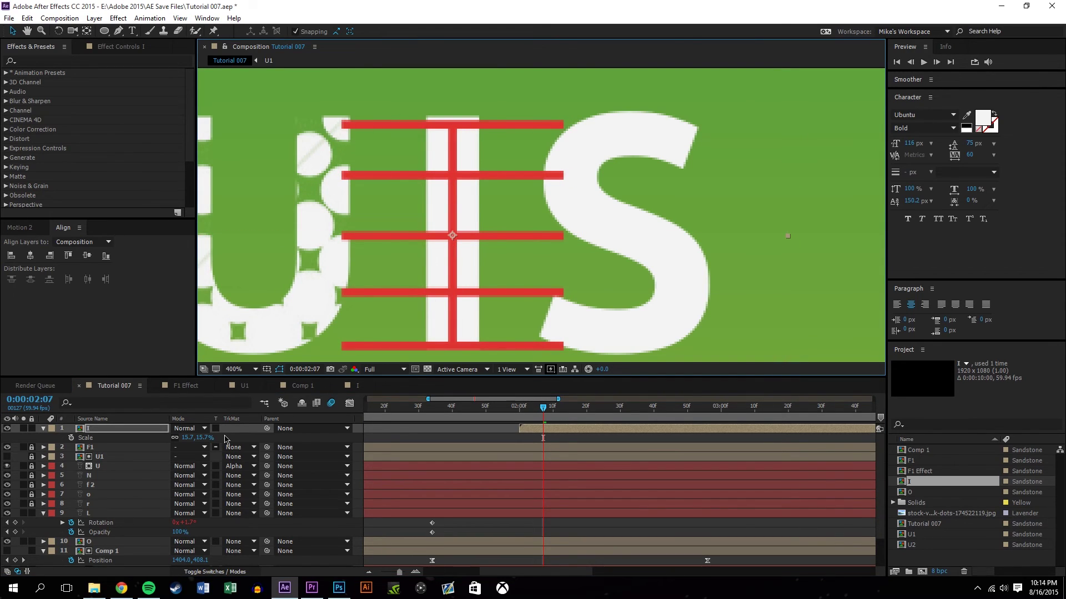
Scale the I composition layer to 17.3%, nudge it slightly upward to cover the letter, and preview the animation
{"action": "left_click_drag", "start_coordinate": [199, 437], "coordinate": [208, 438]}
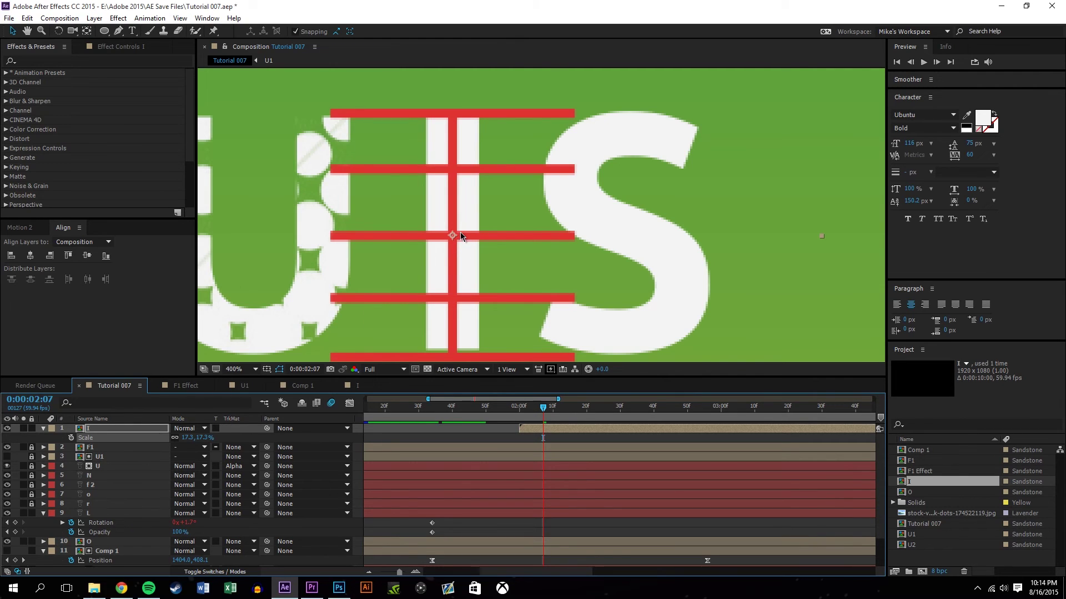
{"action": "key", "text": "Up"}
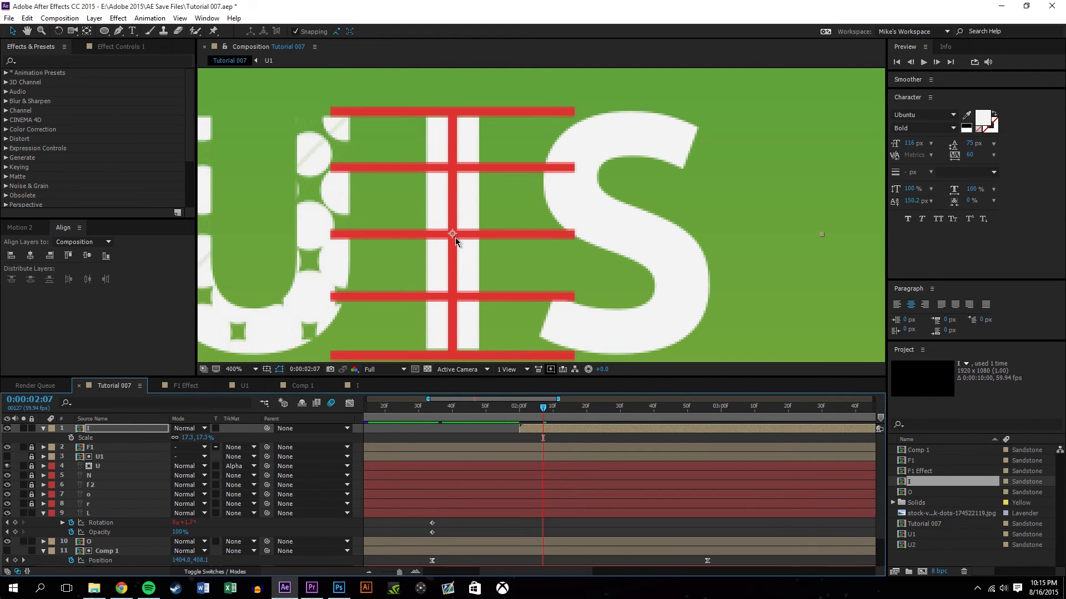
{"action": "key", "text": "slash"}
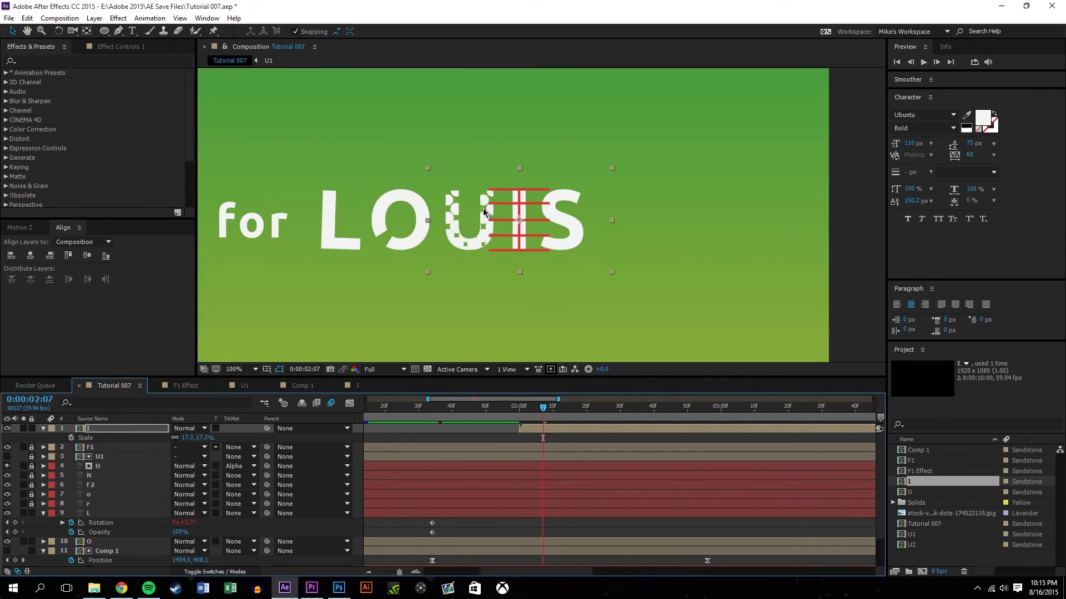
{"action": "left_click", "coordinate": [578, 442]}
{"action": "key", "text": "space"}
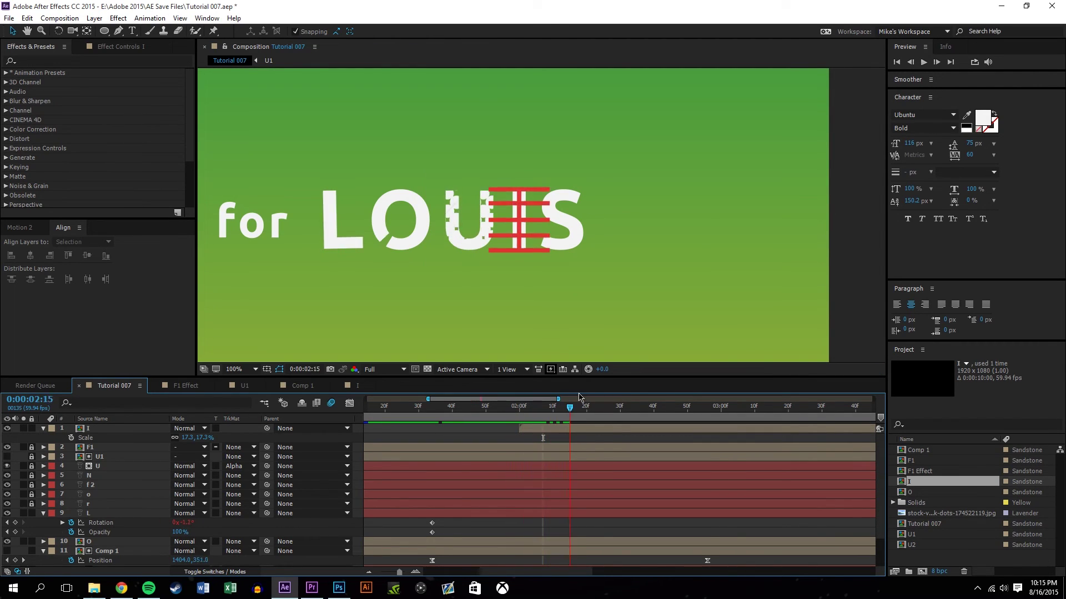
Place the I composition directly above the I text layer and use it as that text's alpha matte
{"action": "left_click_drag", "start_coordinate": [109, 430], "coordinate": [116, 542]}
{"action": "left_click", "coordinate": [238, 542]}
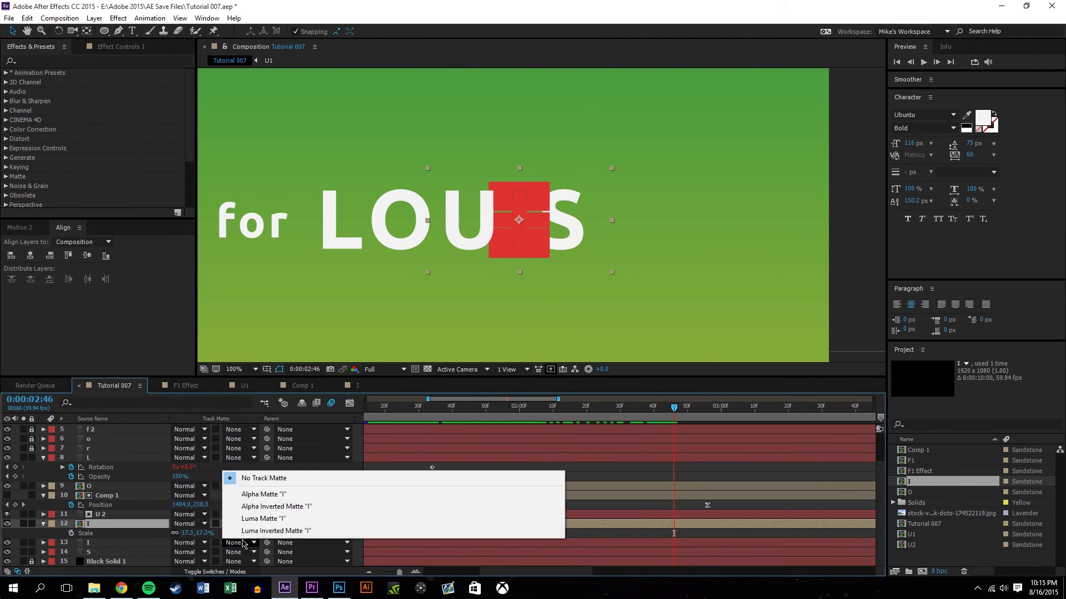
{"action": "left_click", "coordinate": [265, 494]}
Shift the I matte layer to start at 0:00:01:54 and scrub through the letter's reveal
{"action": "left_click_drag", "start_coordinate": [681, 409], "coordinate": [589, 395]}
{"action": "left_click_drag", "start_coordinate": [553, 427], "coordinate": [498, 432]}
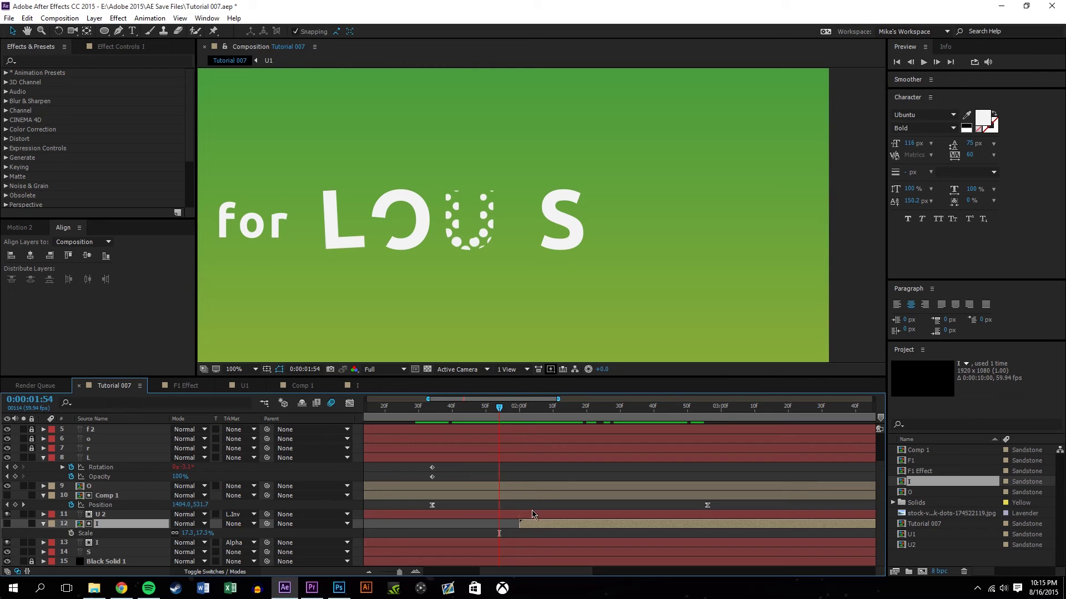
{"action": "left_click_drag", "start_coordinate": [536, 525], "coordinate": [516, 525]}
{"action": "left_click_drag", "start_coordinate": [508, 412], "coordinate": [655, 421]}
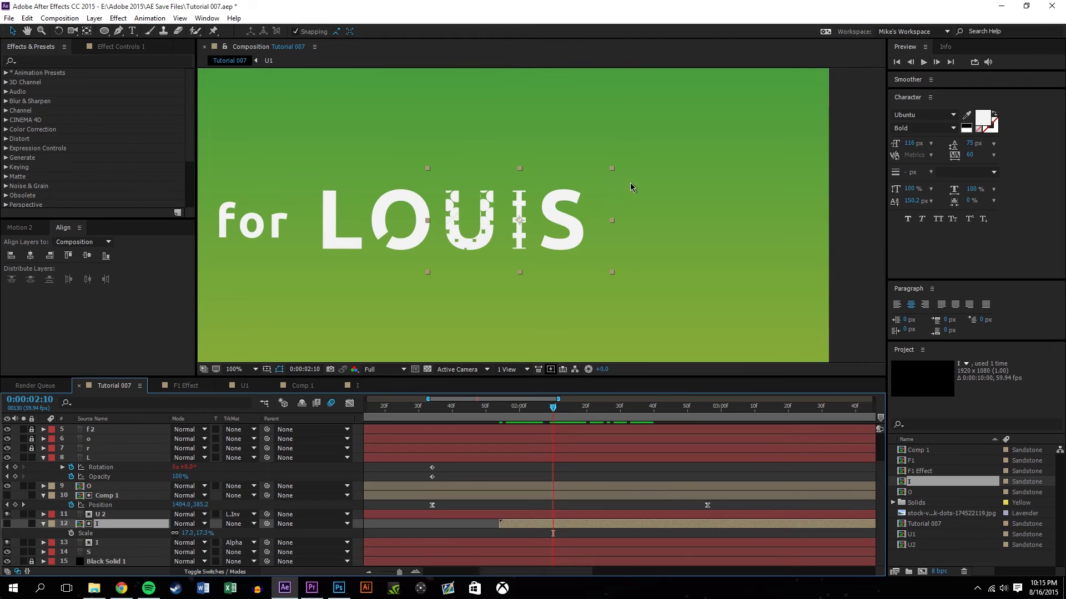
Collapse the open layer properties and lock the finished layers from L down to the I text
{"action": "scroll", "coordinate": [630, 187], "scroll_direction": "up", "scroll_amount": 1}
{"action": "left_click", "coordinate": [43, 458]}
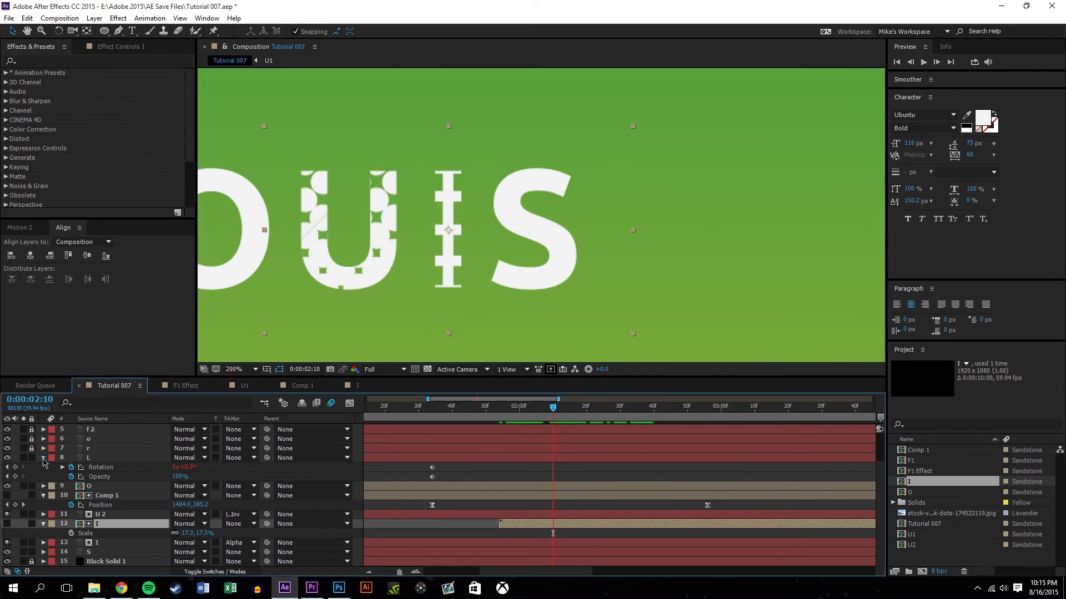
{"action": "left_click", "coordinate": [43, 496]}
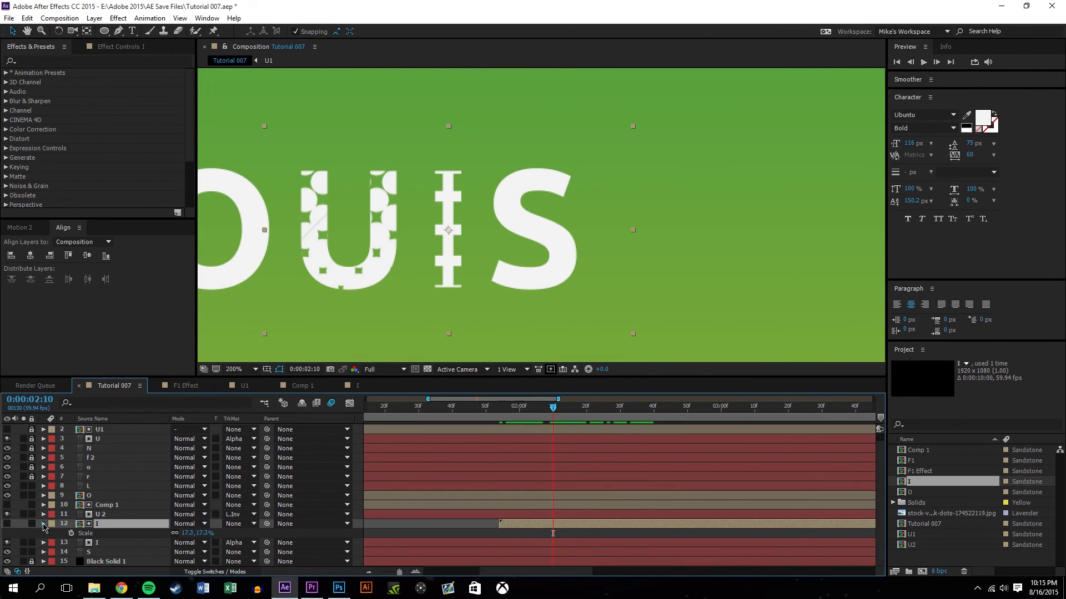
{"action": "left_click", "coordinate": [44, 524]}
{"action": "left_click", "coordinate": [24, 523]}
{"action": "left_click", "coordinate": [32, 523]}
{"action": "left_click", "coordinate": [31, 532]}
{"action": "left_click", "coordinate": [31, 542]}
{"action": "left_click", "coordinate": [31, 551]}
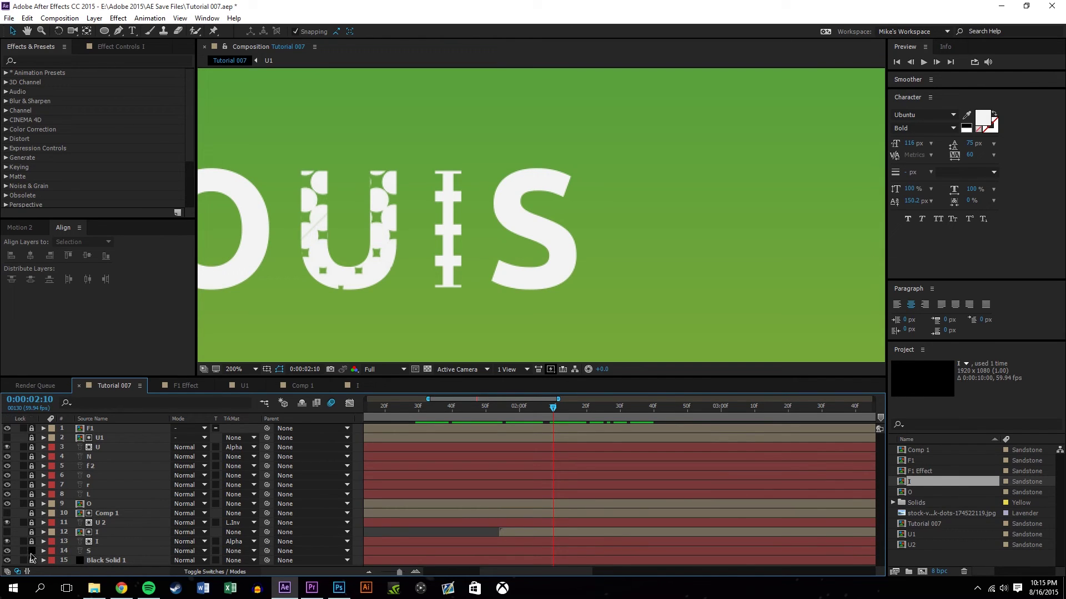
Pre-compose the S text layer as S Comp 1, moving all attributes, and open the new composition
{"action": "double_click", "coordinate": [92, 551]}
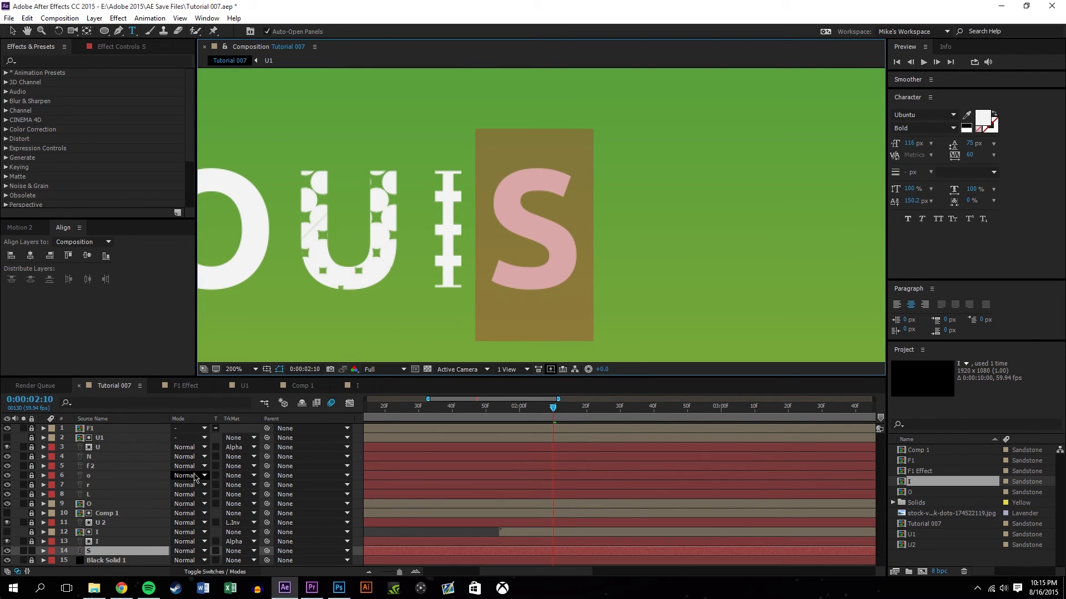
{"action": "left_click", "coordinate": [12, 30]}
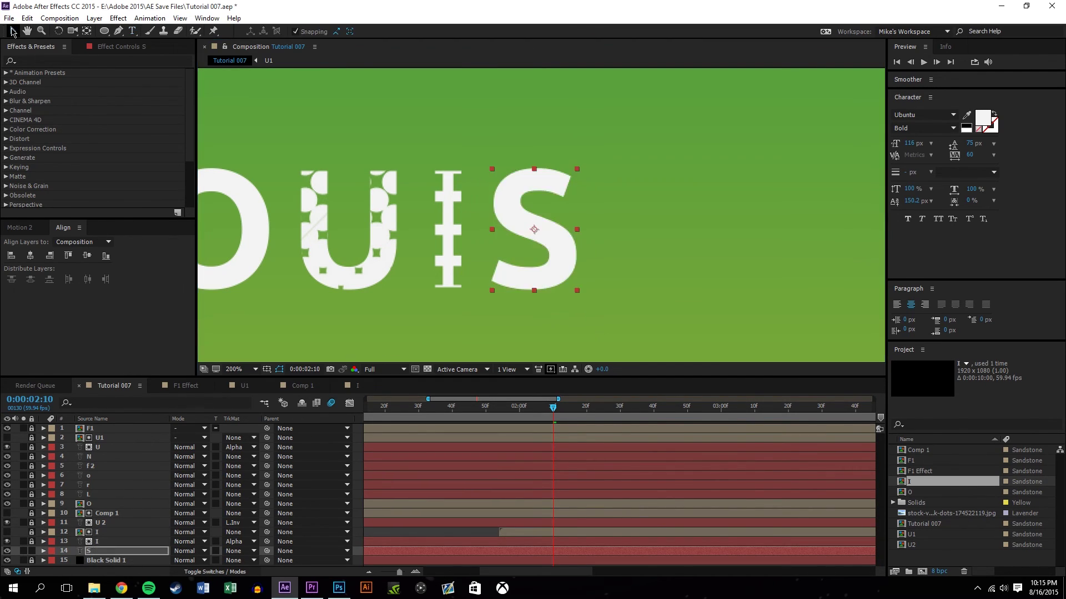
{"action": "key", "text": "ctrl+shift+c"}
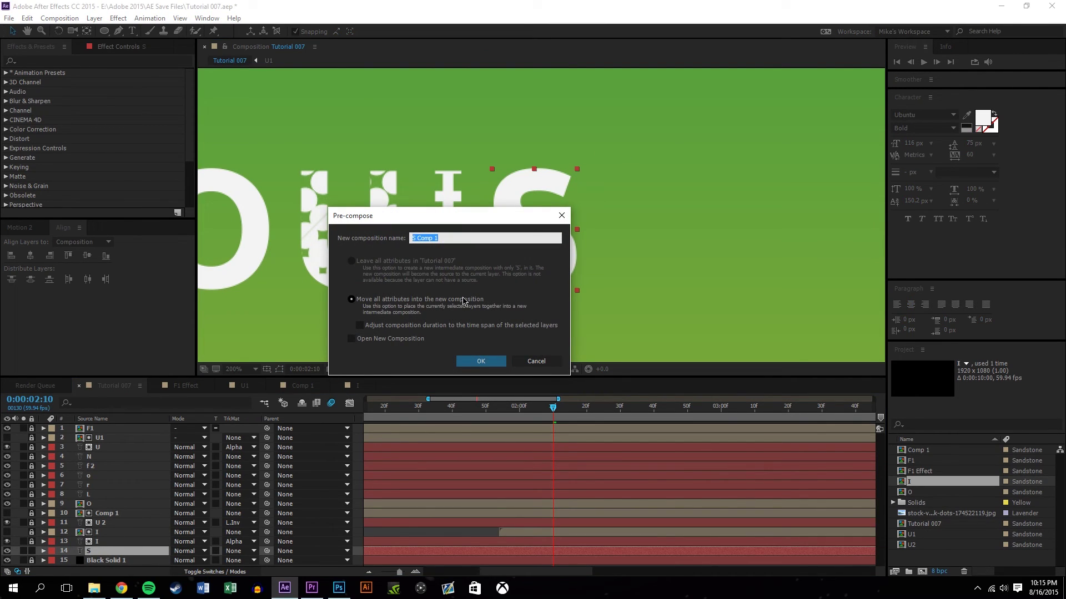
{"action": "left_click", "coordinate": [496, 360]}
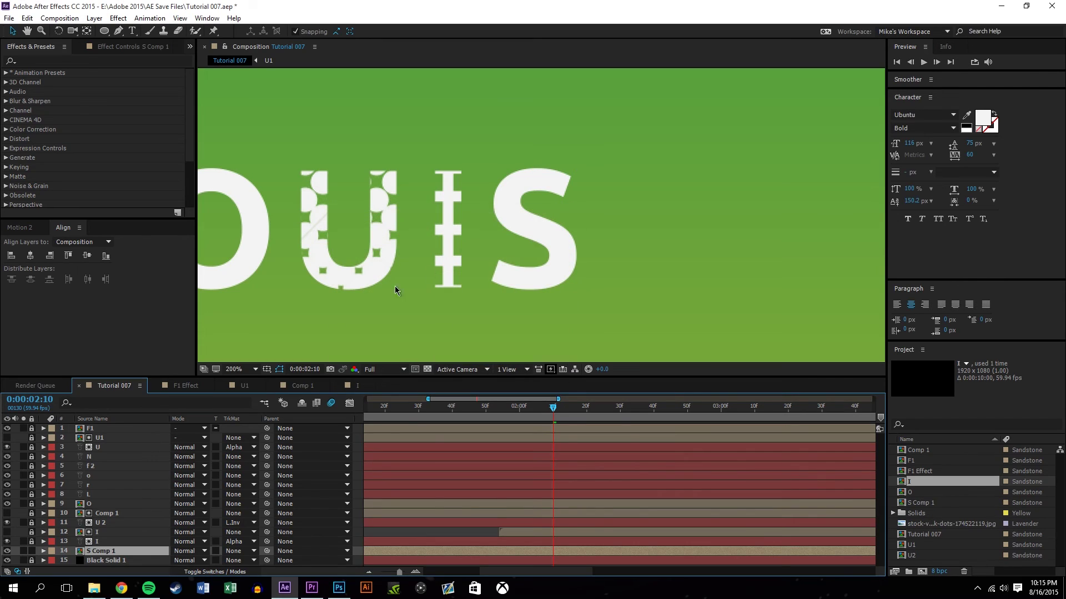
{"action": "double_click", "coordinate": [117, 549]}
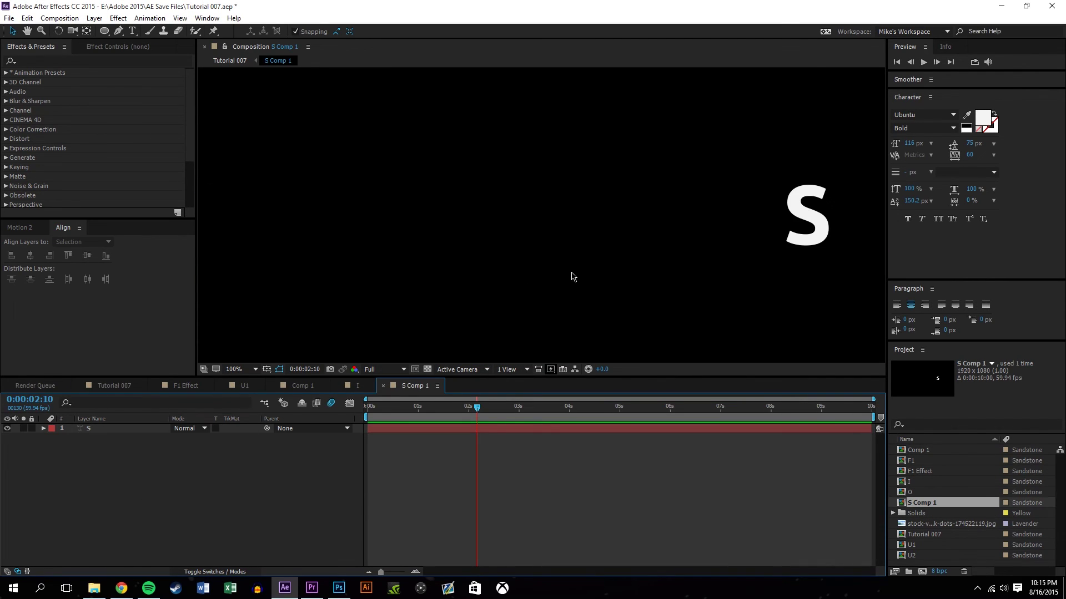
{"action": "scroll", "coordinate": [539, 216], "scroll_direction": "up", "scroll_amount": 3}
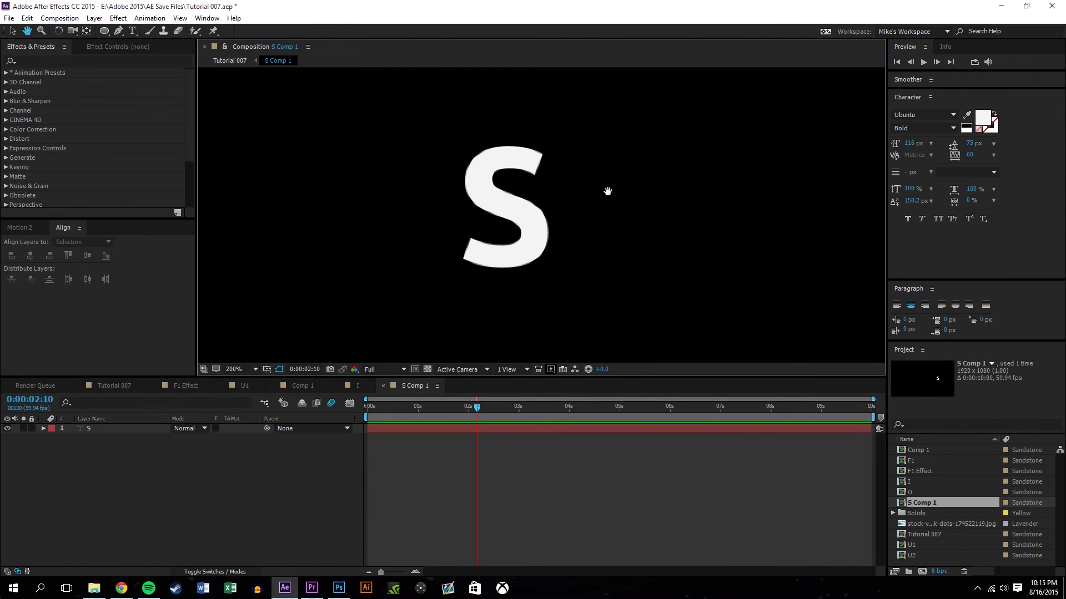
{"action": "left_click", "coordinate": [187, 525]}
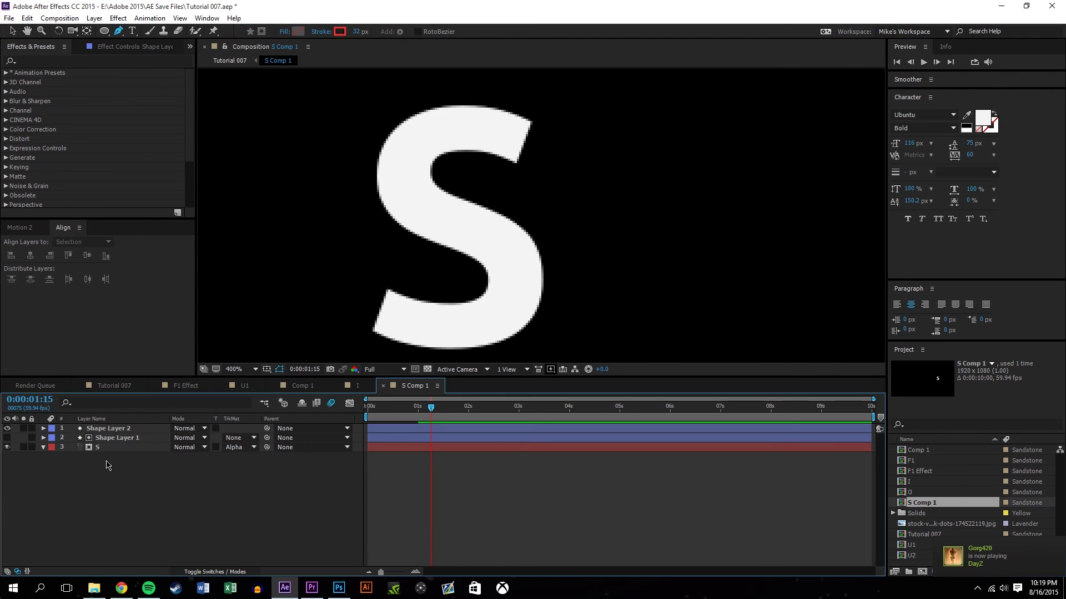
Start a curved mask on the S text layer, tracing the letter's centreline from its lower end past its upper end
{"action": "left_click", "coordinate": [103, 448]}
{"action": "left_click", "coordinate": [103, 450]}
{"action": "left_click", "coordinate": [364, 305]}
{"action": "left_click_drag", "start_coordinate": [460, 327], "coordinate": [497, 327]}
{"action": "left_click", "coordinate": [515, 290]}
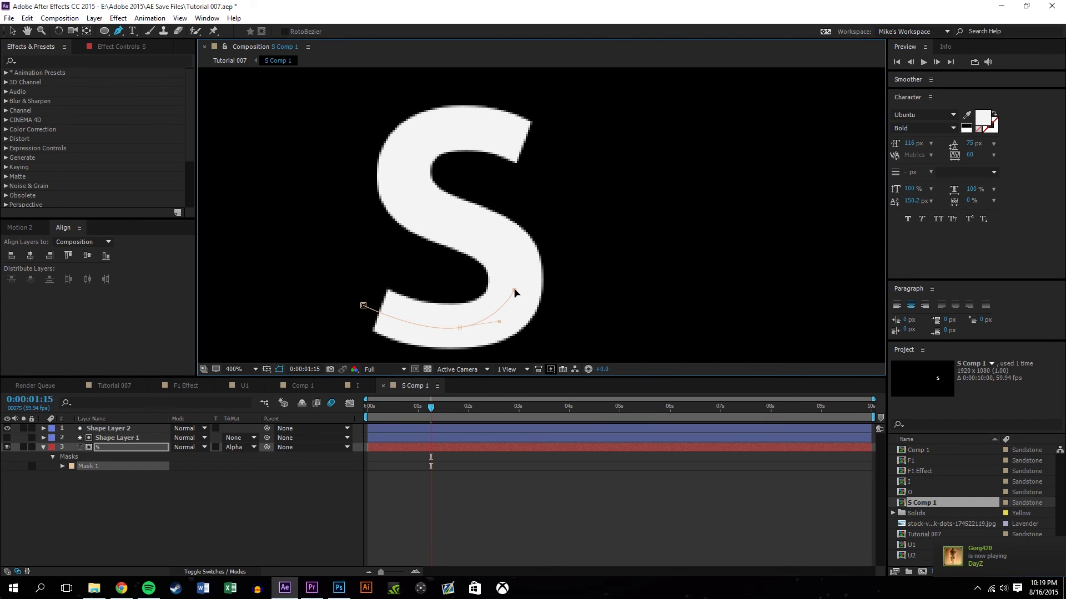
{"action": "left_click_drag", "start_coordinate": [481, 232], "coordinate": [442, 218]}
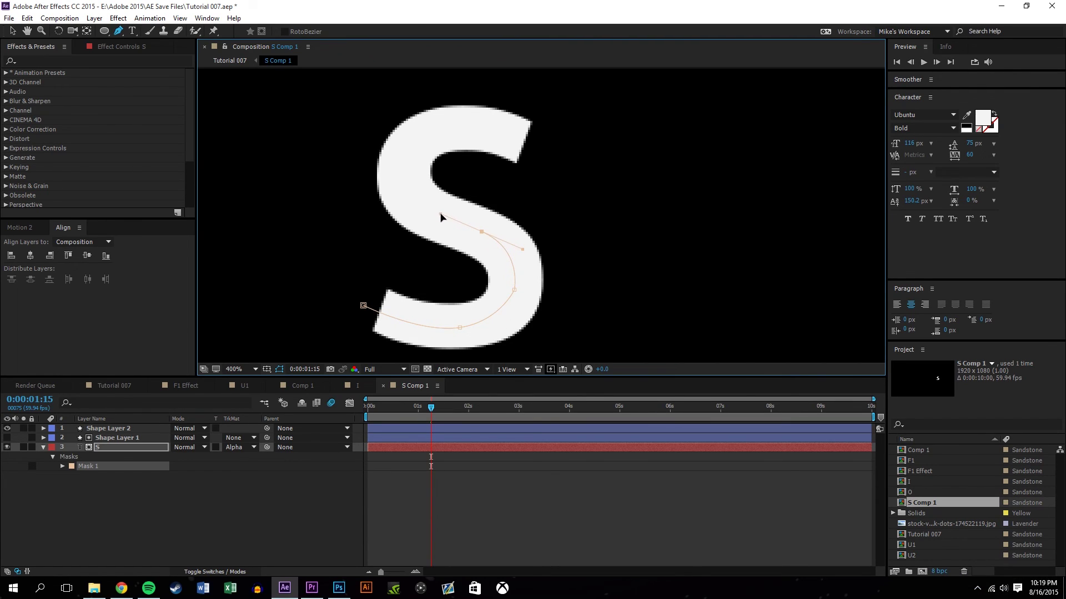
{"action": "left_click_drag", "start_coordinate": [399, 186], "coordinate": [430, 134]}
{"action": "left_click", "coordinate": [551, 151]}
{"action": "left_click_drag", "start_coordinate": [553, 154], "coordinate": [614, 187]}
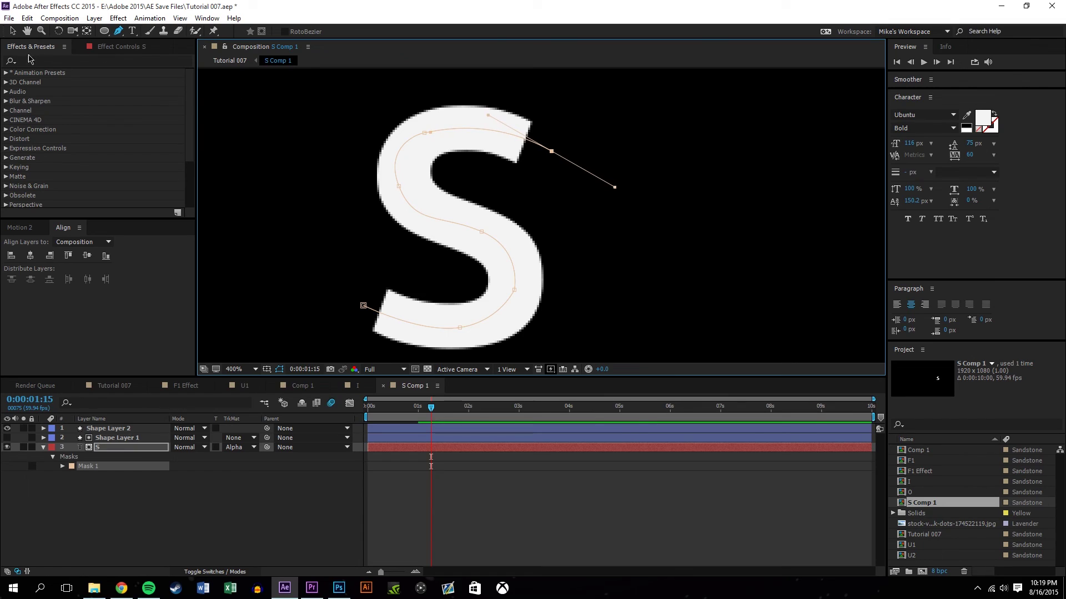
Continue the mask path outside the S around its right and lower sides and close it at the starting point
{"action": "left_click", "coordinate": [12, 31]}
{"action": "left_click", "coordinate": [363, 305]}
{"action": "left_click", "coordinate": [119, 31]}
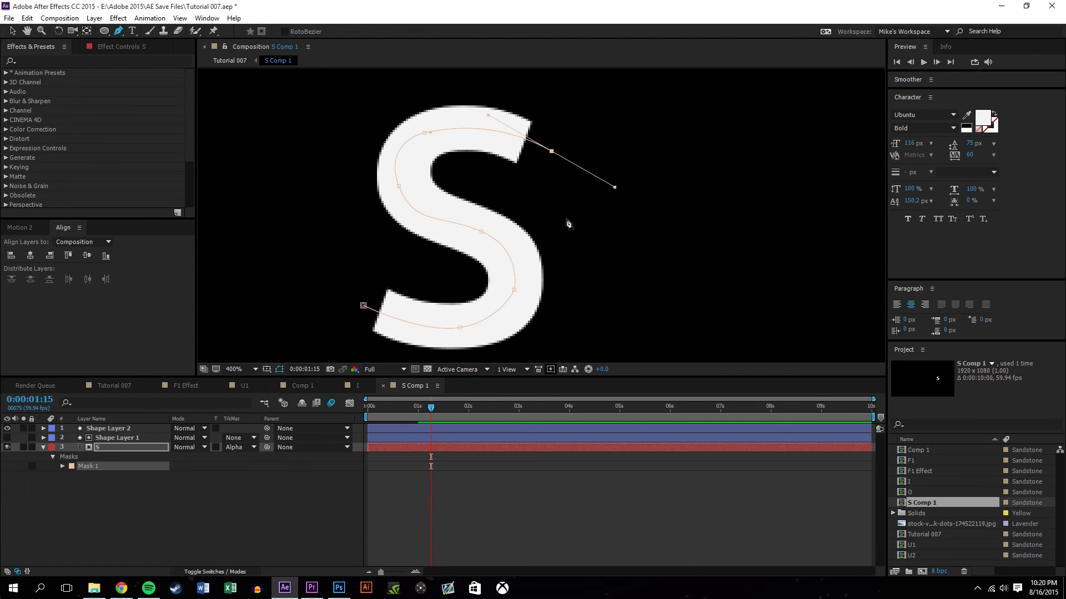
{"action": "left_click", "coordinate": [612, 254]}
{"action": "left_click_drag", "start_coordinate": [624, 319], "coordinate": [630, 255]}
{"action": "left_click", "coordinate": [593, 321]}
{"action": "left_click", "coordinate": [422, 328]}
{"action": "left_click", "coordinate": [300, 287]}
{"action": "left_click", "coordinate": [324, 234]}
{"action": "left_click", "coordinate": [369, 240]}
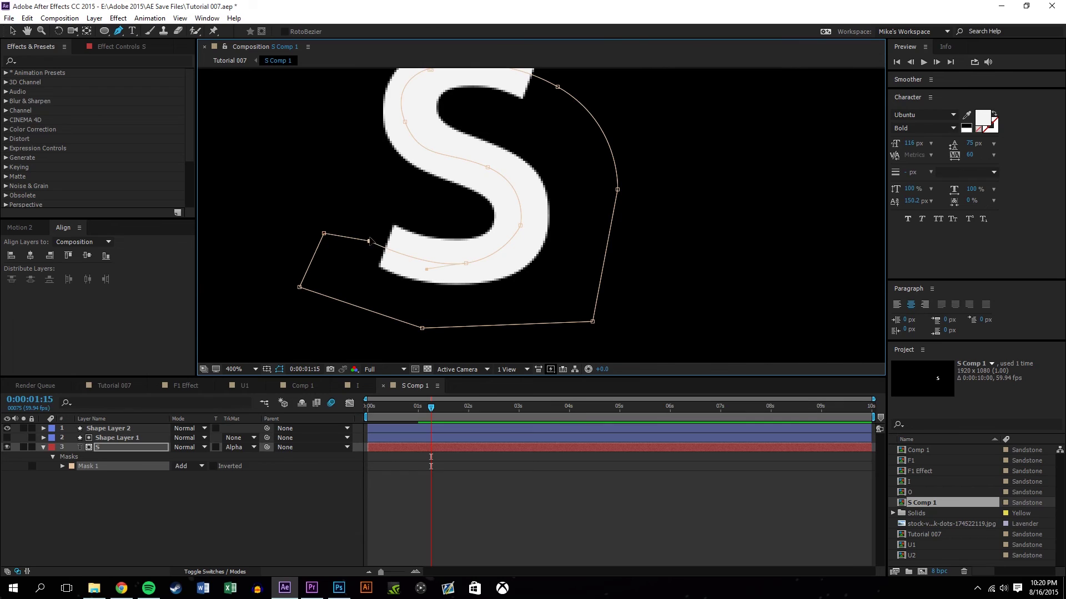
{"action": "left_click", "coordinate": [12, 32]}
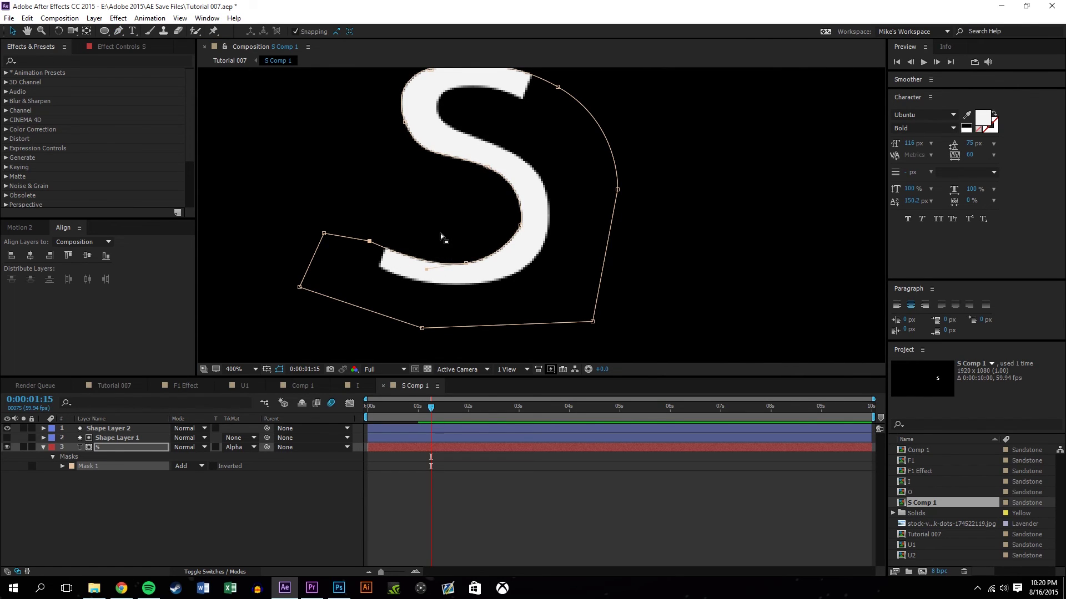
Refine the mask's curve handles along the S so the edge follows the letter's centreline more smoothly
{"action": "scroll", "coordinate": [439, 239], "scroll_direction": "up", "scroll_amount": 2}
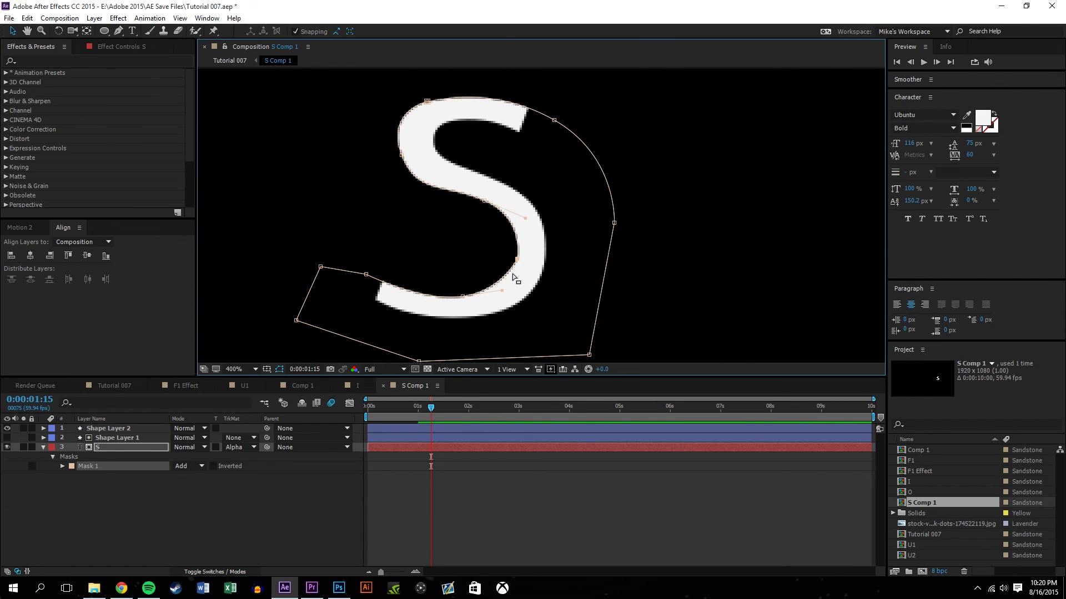
{"action": "left_click_drag", "start_coordinate": [501, 293], "coordinate": [504, 300]}
{"action": "left_click_drag", "start_coordinate": [526, 221], "coordinate": [527, 226]}
{"action": "left_click", "coordinate": [401, 156]}
{"action": "left_click_drag", "start_coordinate": [402, 162], "coordinate": [408, 156]}
{"action": "left_click_drag", "start_coordinate": [422, 194], "coordinate": [429, 189]}
{"action": "left_click_drag", "start_coordinate": [384, 118], "coordinate": [420, 110]}
{"action": "scroll", "coordinate": [516, 214], "scroll_direction": "down", "scroll_amount": 2}
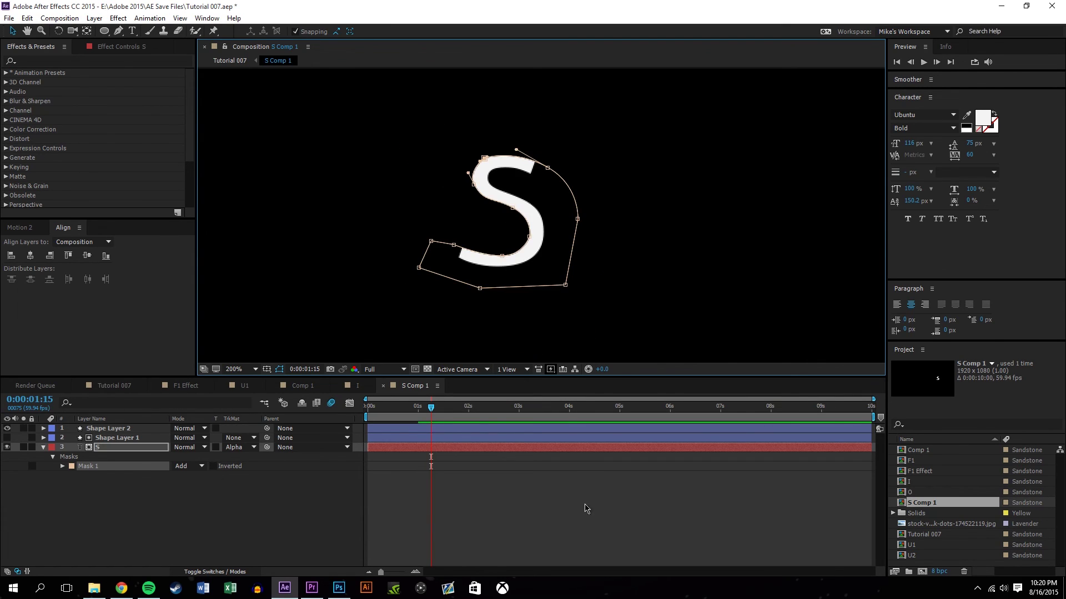
Collapse the S layer's mask properties and duplicate the S text layer together with both shape layers
{"action": "left_click", "coordinate": [583, 501]}
{"action": "mouse_move", "coordinate": [432, 408]}
{"action": "left_mouse_down"}
{"action": "mouse_move", "coordinate": [375, 408]}
{"action": "mouse_move", "coordinate": [431, 400]}
{"action": "left_mouse_up"}
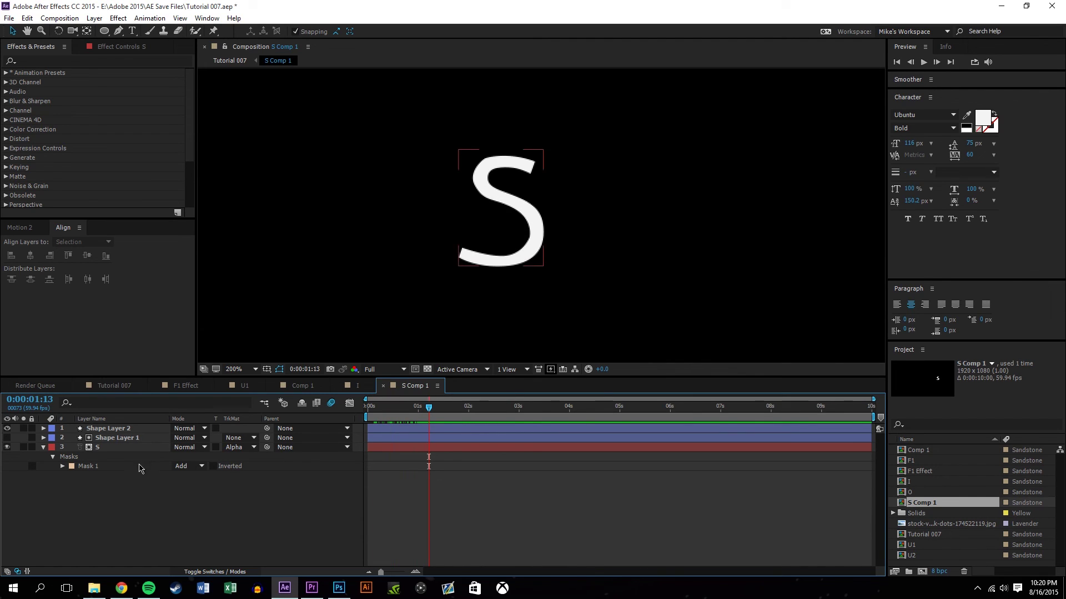
{"action": "left_click", "coordinate": [44, 448]}
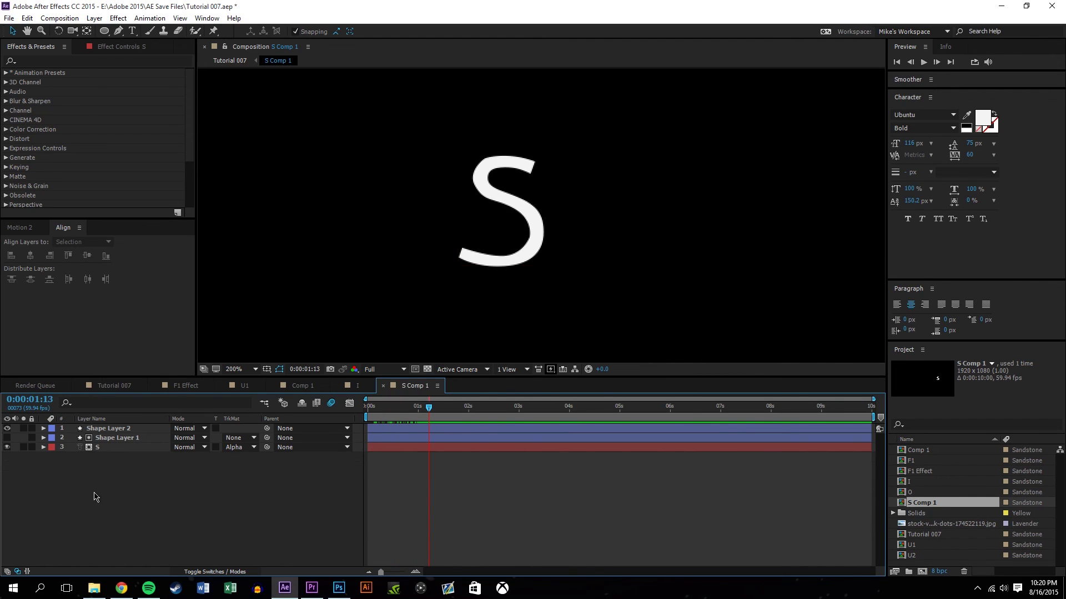
{"action": "key", "text": "ctrl+a"}
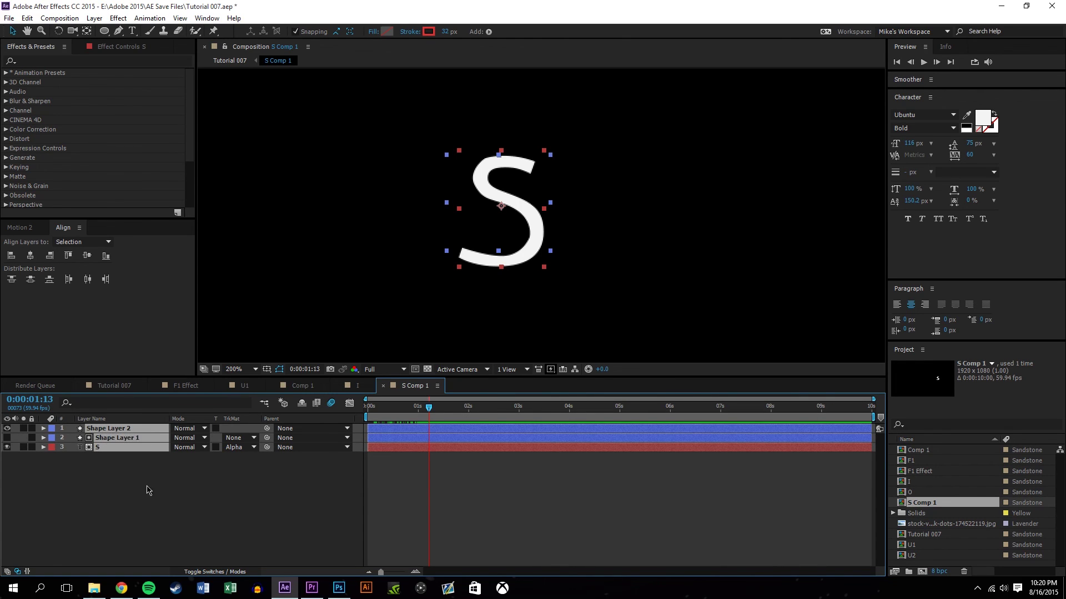
{"action": "key", "text": "ctrl+d"}
{"action": "left_click", "coordinate": [133, 510]}
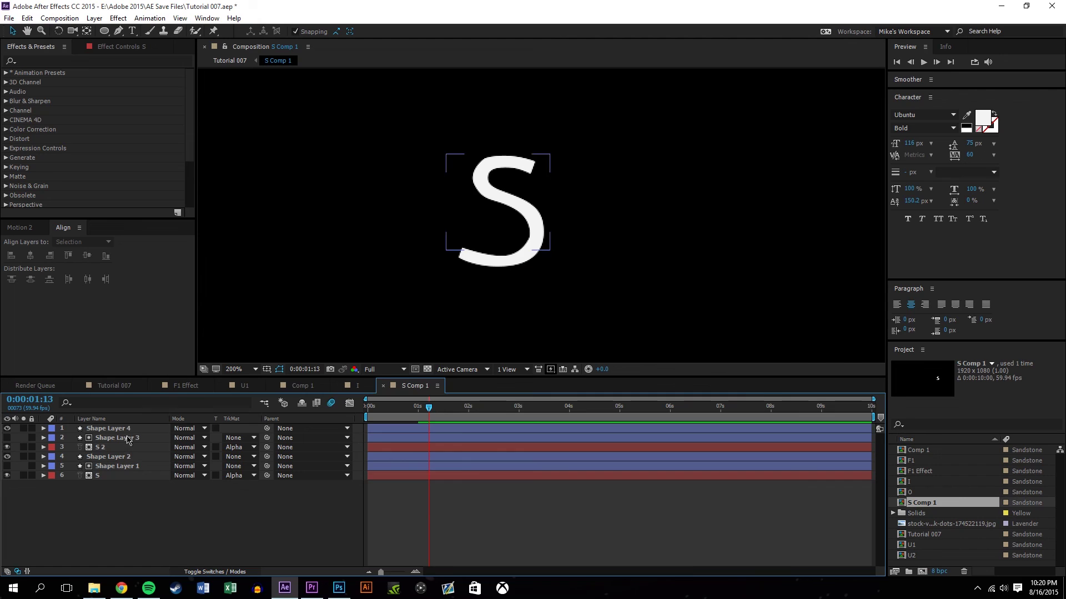
Set Mask 1 of the duplicated S 2 layer to Subtract
{"action": "left_click", "coordinate": [117, 448]}
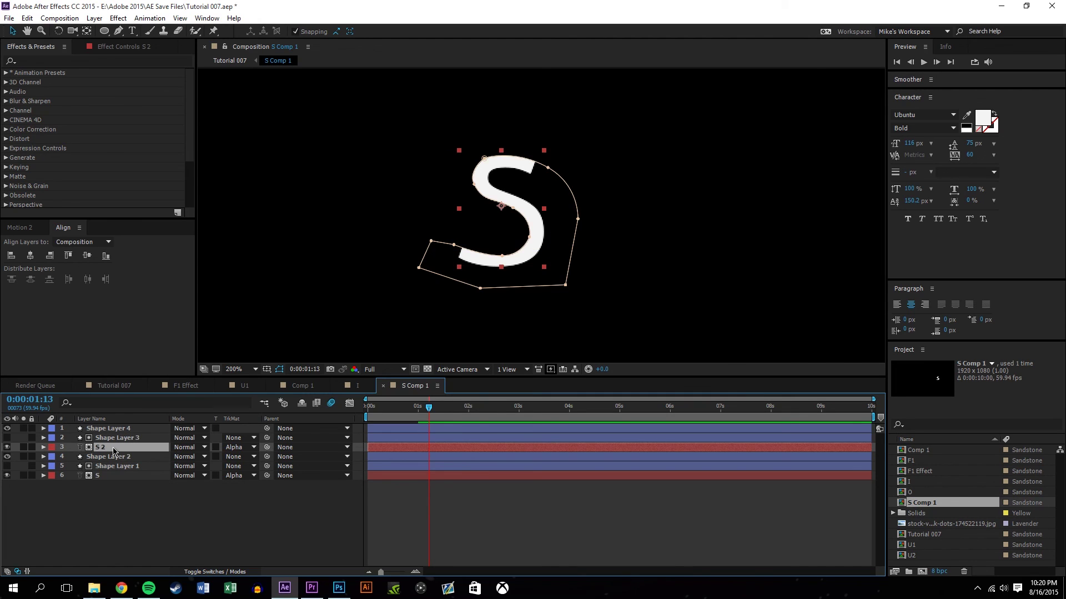
{"action": "key", "text": "m"}
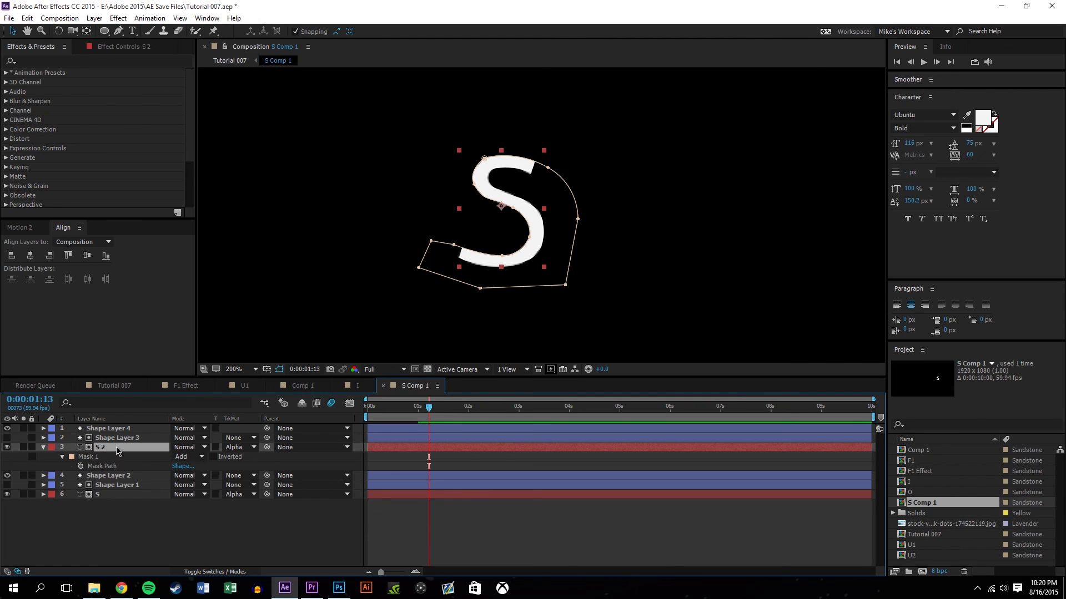
{"action": "left_click", "coordinate": [183, 457]}
{"action": "left_click", "coordinate": [195, 494]}
{"action": "left_click", "coordinate": [174, 543]}
{"action": "left_click", "coordinate": [127, 430]}
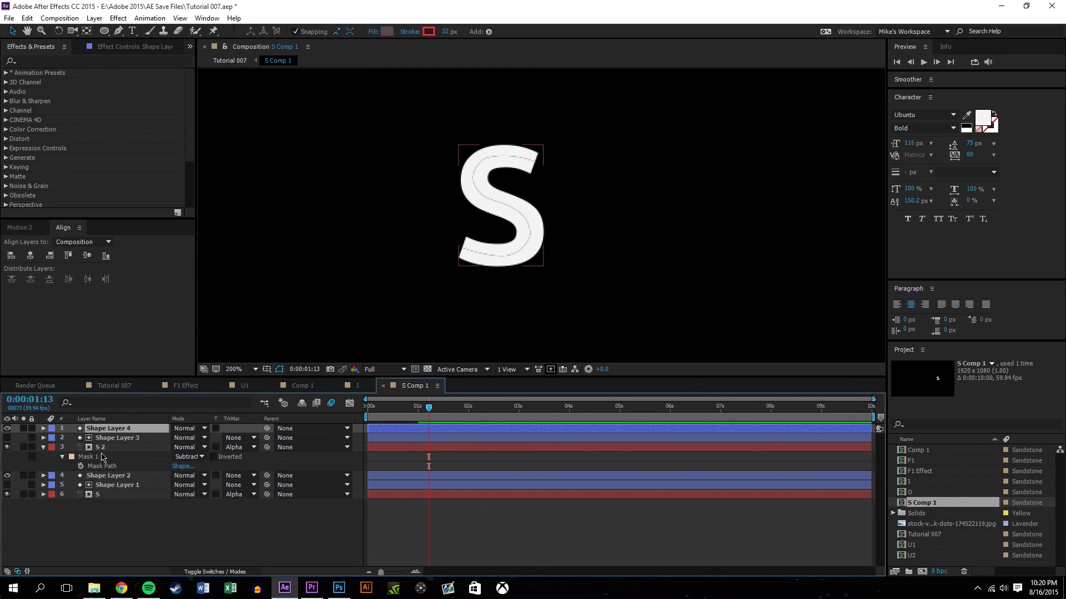
Reveal only the keyframed Start properties of Shape Layer 3 and Shape Layer 1 in the timeline
{"action": "left_click", "coordinate": [109, 442]}
{"action": "key", "text": "u"}
{"action": "left_click", "coordinate": [92, 513]}
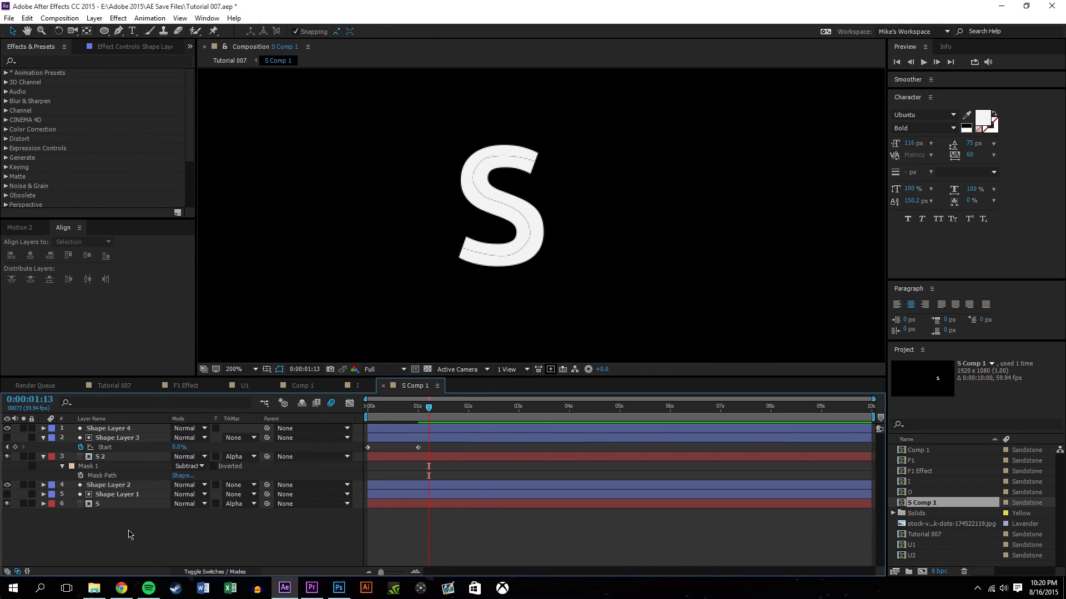
{"action": "key", "text": "ctrl+a"}
{"action": "key", "text": "u"}
{"action": "key", "text": "u"}
{"action": "key", "text": "u"}
{"action": "key", "text": "u"}
{"action": "key", "text": "u"}
{"action": "left_click", "coordinate": [133, 565]}
{"action": "key", "text": "ctrl+a"}
{"action": "key", "text": "u"}
{"action": "left_click", "coordinate": [382, 519]}
At 0:00:00:00, remove the Start keyframes from Shape Layer 3's Trim Paths and set Start and End to 0%
{"action": "mouse_move", "coordinate": [419, 410]}
{"action": "left_mouse_down"}
{"action": "mouse_move", "coordinate": [367, 411]}
{"action": "mouse_move", "coordinate": [388, 417]}
{"action": "left_mouse_up"}
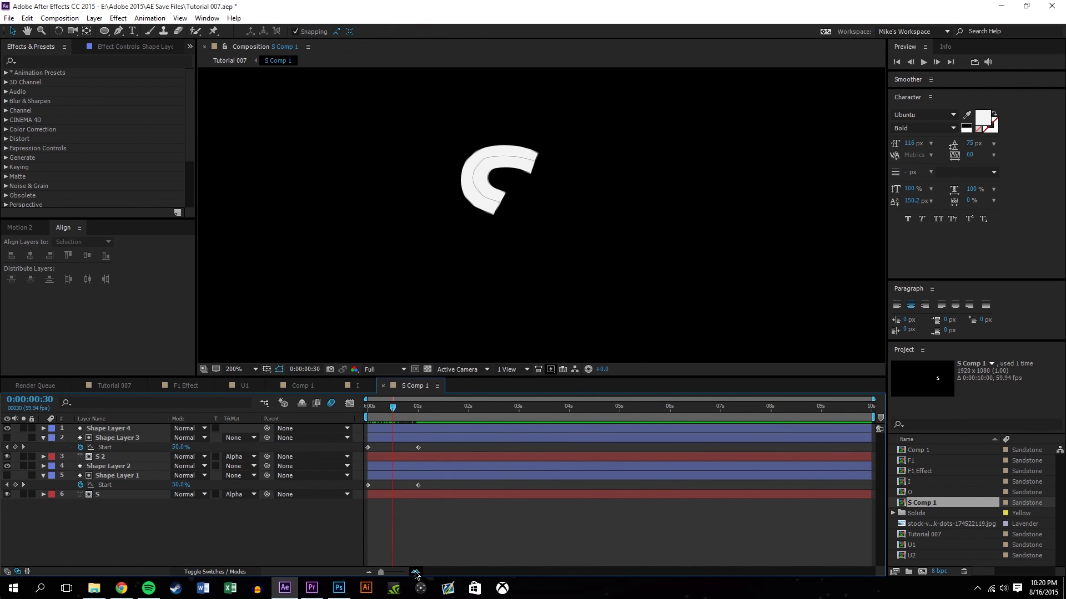
{"action": "left_click", "coordinate": [416, 572]}
{"action": "left_click_drag", "start_coordinate": [417, 410], "coordinate": [359, 419]}
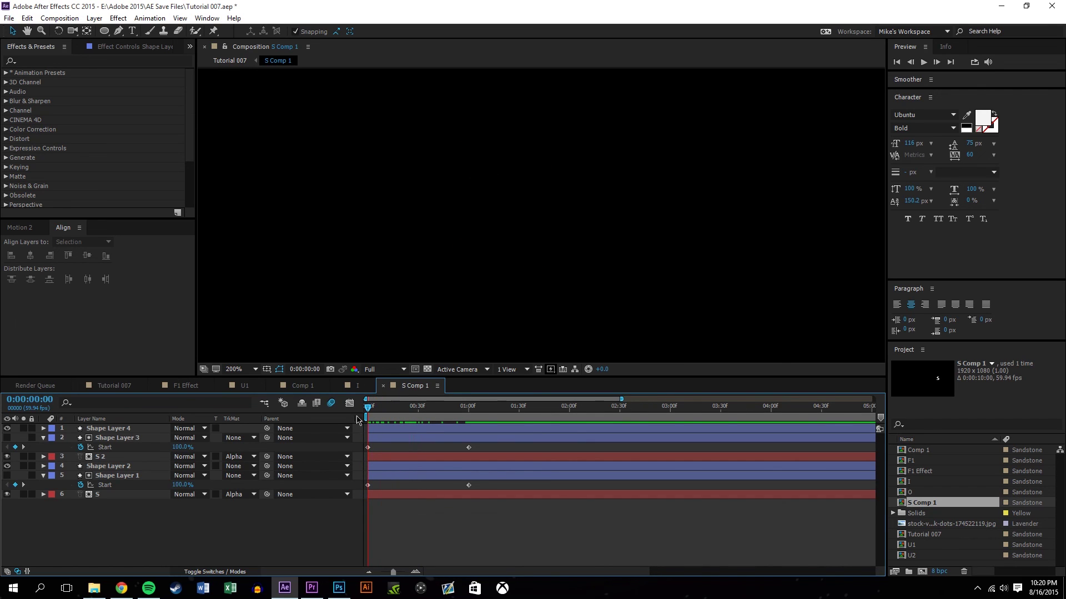
{"action": "left_click", "coordinate": [88, 441]}
{"action": "left_click", "coordinate": [44, 439]}
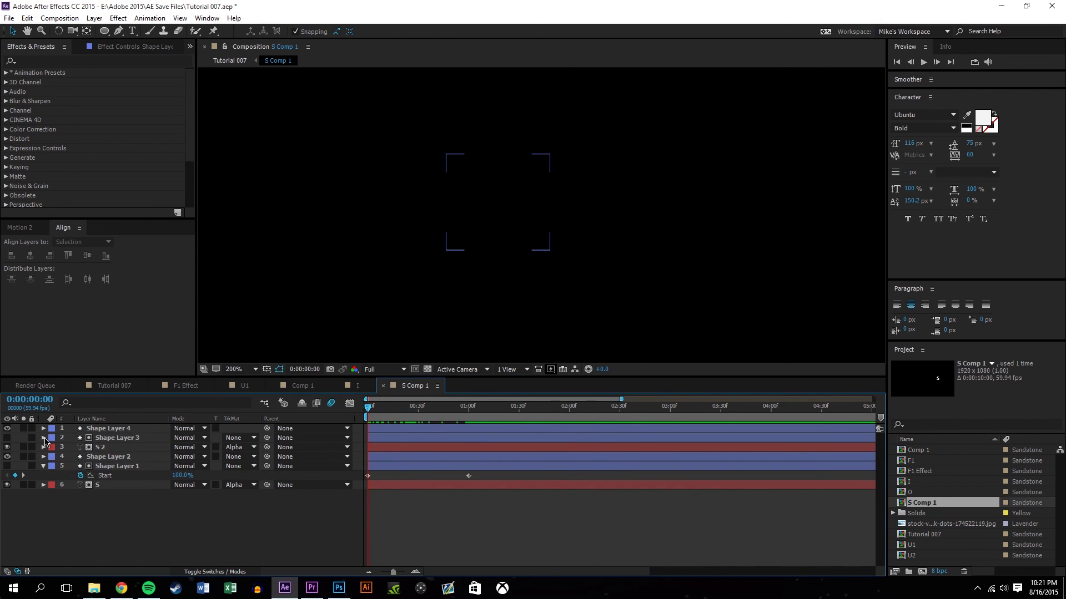
{"action": "left_click", "coordinate": [44, 439]}
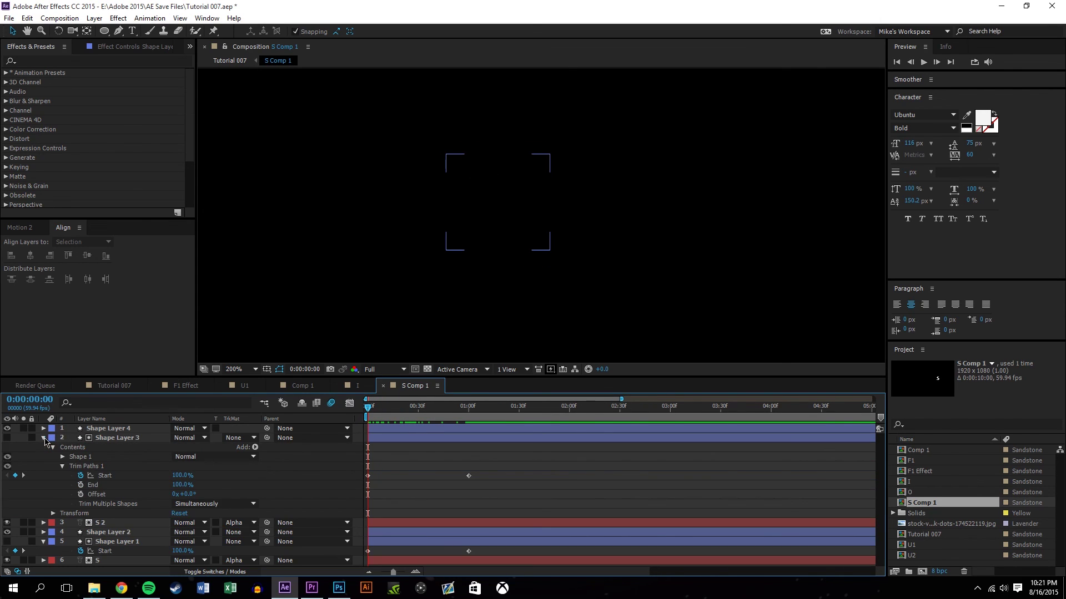
{"action": "left_click", "coordinate": [80, 476]}
{"action": "mouse_move", "coordinate": [180, 487]}
{"action": "left_mouse_down"}
{"action": "mouse_move", "coordinate": [168, 483]}
{"action": "mouse_move", "coordinate": [184, 485]}
{"action": "mouse_move", "coordinate": [174, 476]}
{"action": "mouse_move", "coordinate": [176, 485]}
{"action": "mouse_move", "coordinate": [105, 476]}
{"action": "left_mouse_up"}
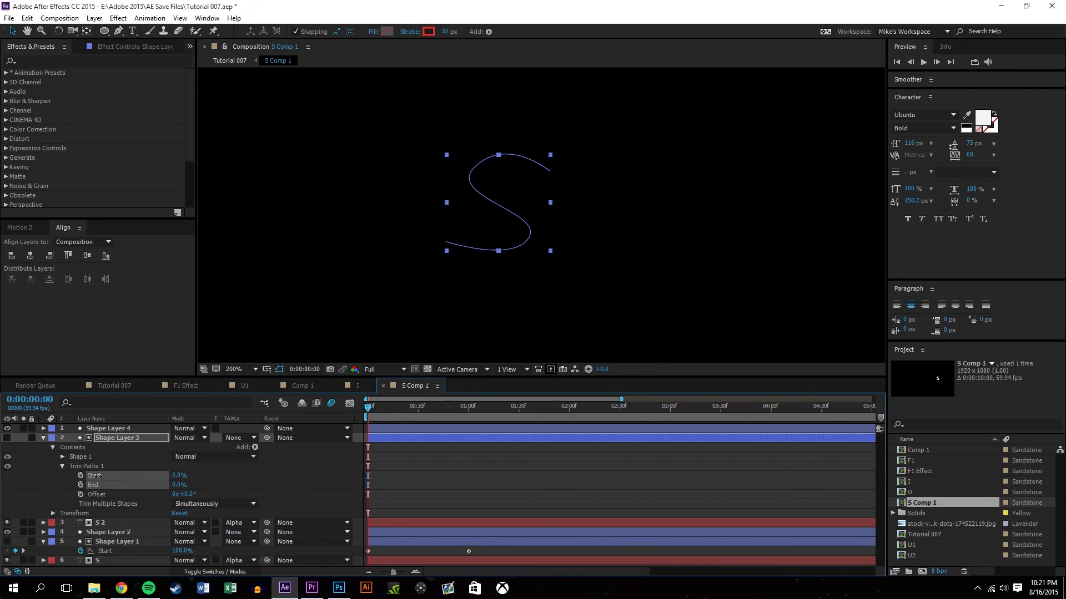
Keyframe Shape Layer 3's Trim Paths End from 0% at 0:00:00:00 to 100% at 0:00:01:00
{"action": "left_click", "coordinate": [93, 486]}
{"action": "left_click", "coordinate": [81, 485]}
{"action": "mouse_move", "coordinate": [368, 410]}
{"action": "left_mouse_down"}
{"action": "mouse_move", "coordinate": [452, 487]}
{"action": "mouse_move", "coordinate": [466, 535]}
{"action": "left_mouse_up"}
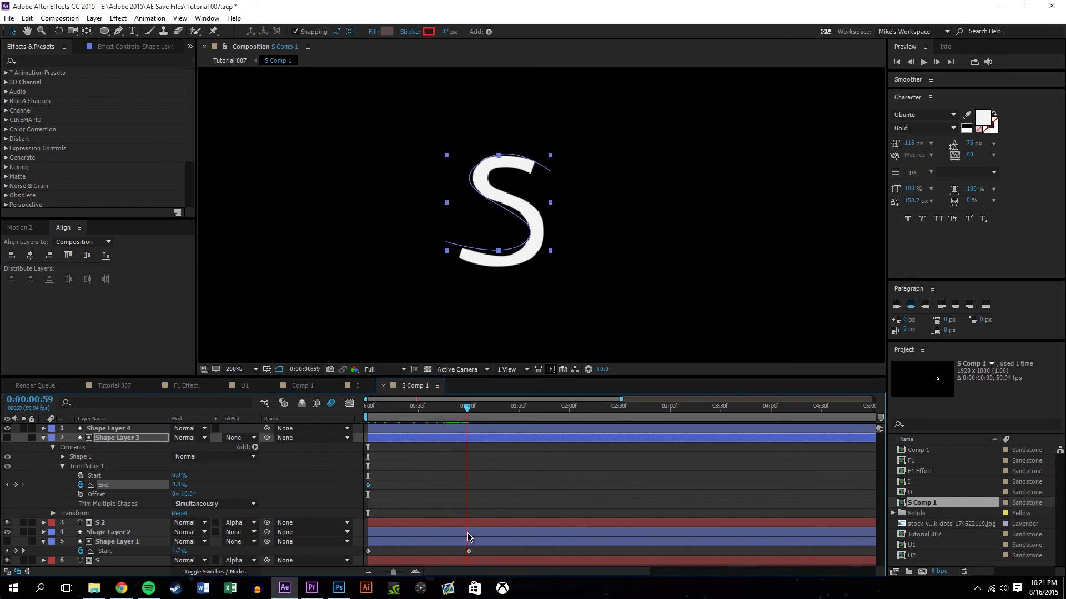
{"action": "left_click_drag", "start_coordinate": [179, 485], "coordinate": [267, 474]}
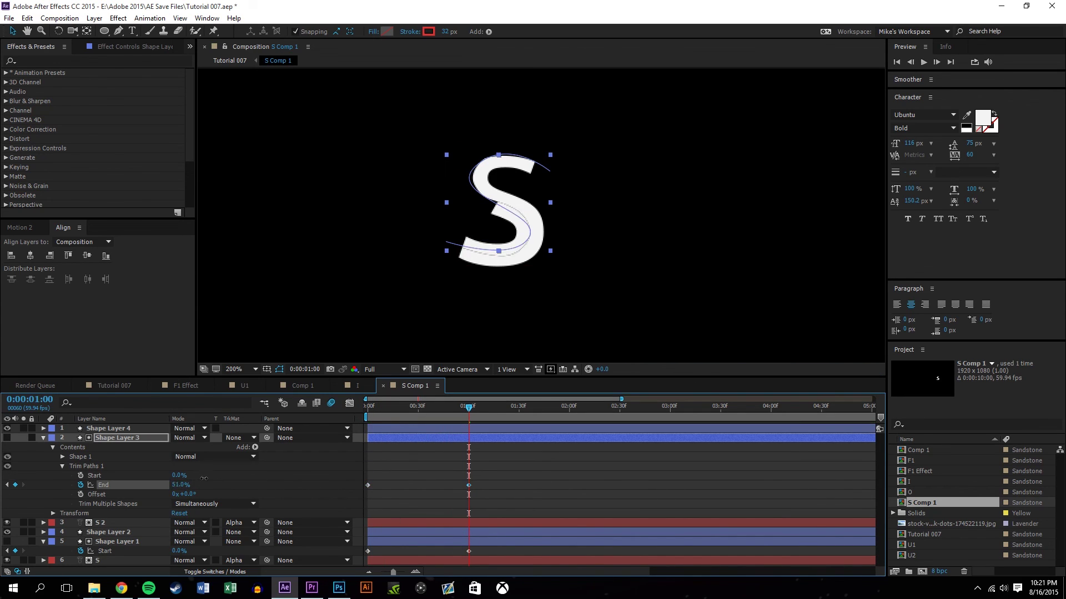
{"action": "left_click", "coordinate": [505, 493]}
{"action": "left_click", "coordinate": [368, 572]}
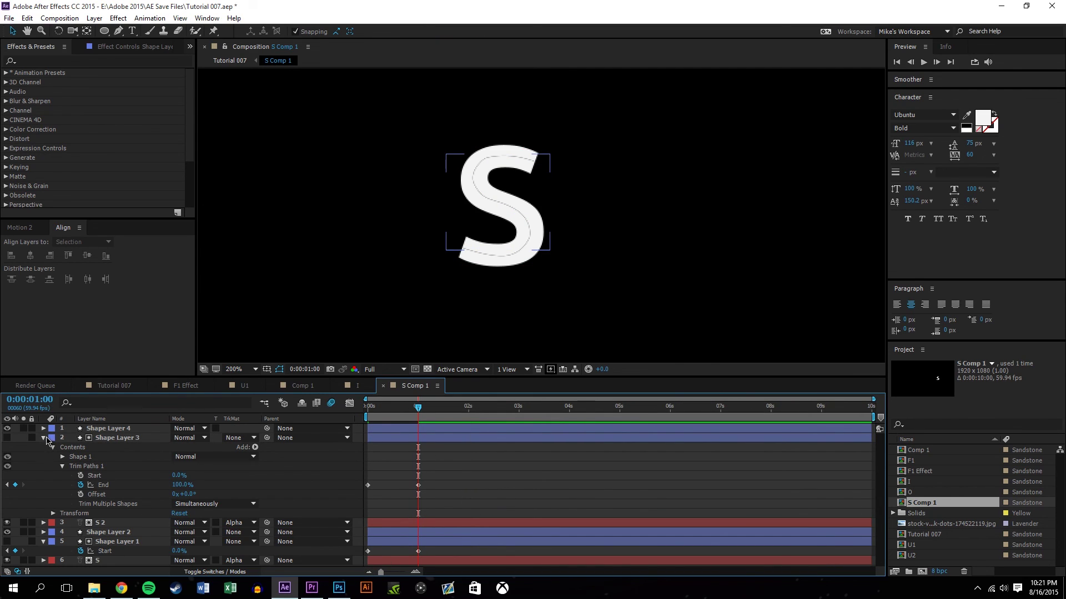
Ease the End keyframes of Shape Layer 3 and the Start keyframes of Shape Layer 1 with Motion 2, and scrub to check the S
{"action": "left_click", "coordinate": [44, 438]}
{"action": "left_click", "coordinate": [103, 438]}
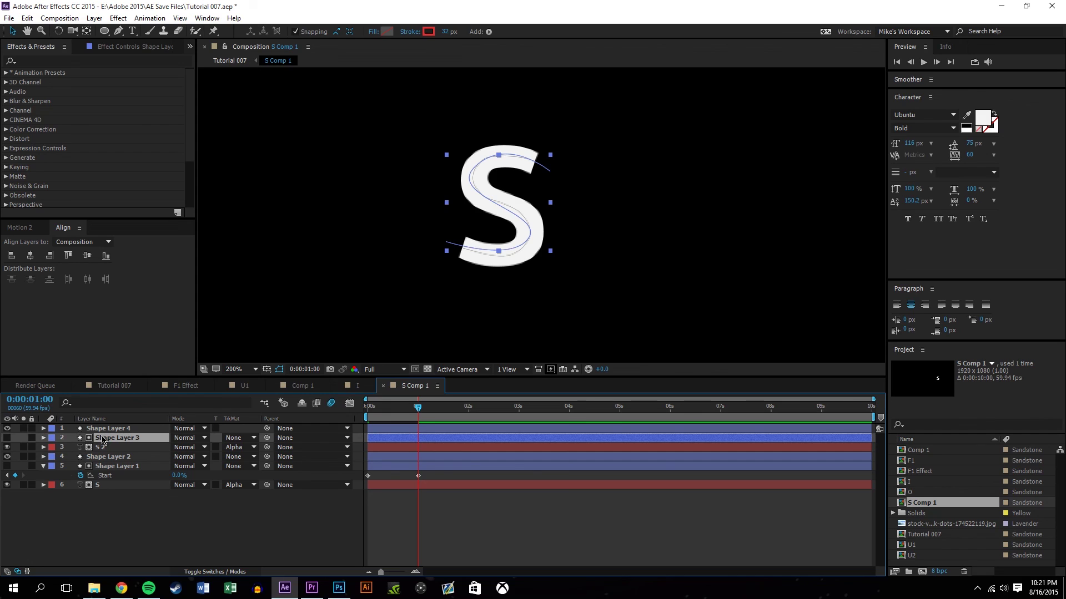
{"action": "key", "text": "u"}
{"action": "left_click_drag", "start_coordinate": [444, 519], "coordinate": [339, 442]}
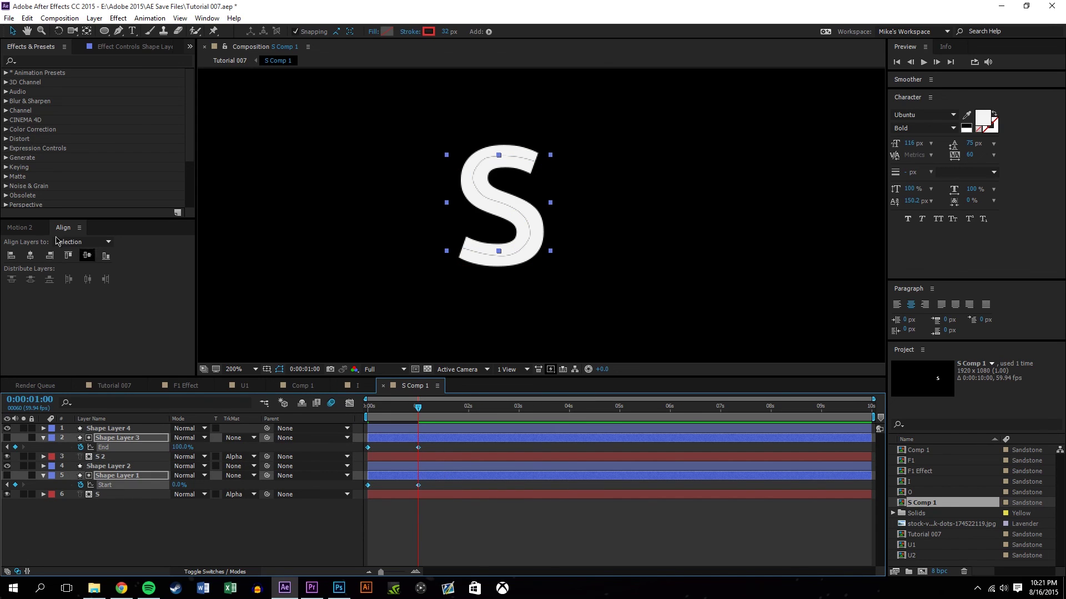
{"action": "left_click", "coordinate": [20, 227]}
{"action": "left_click", "coordinate": [36, 292]}
{"action": "left_click", "coordinate": [437, 527]}
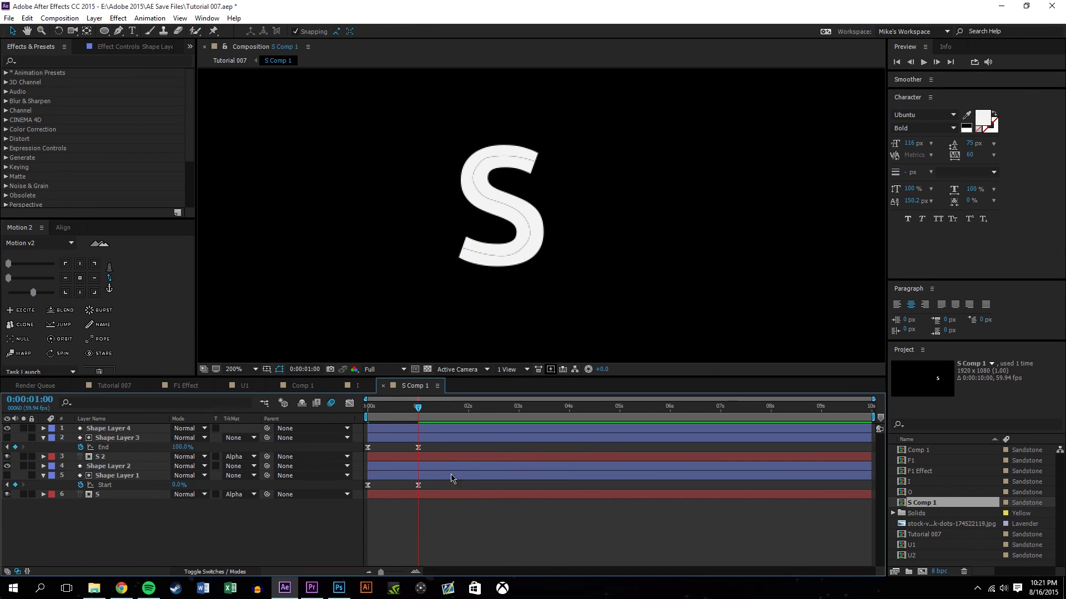
{"action": "mouse_move", "coordinate": [415, 410]}
{"action": "left_mouse_down"}
{"action": "mouse_move", "coordinate": [361, 391]}
{"action": "mouse_move", "coordinate": [392, 386]}
{"action": "mouse_move", "coordinate": [417, 408]}
{"action": "left_mouse_up"}
{"action": "key", "text": "period"}
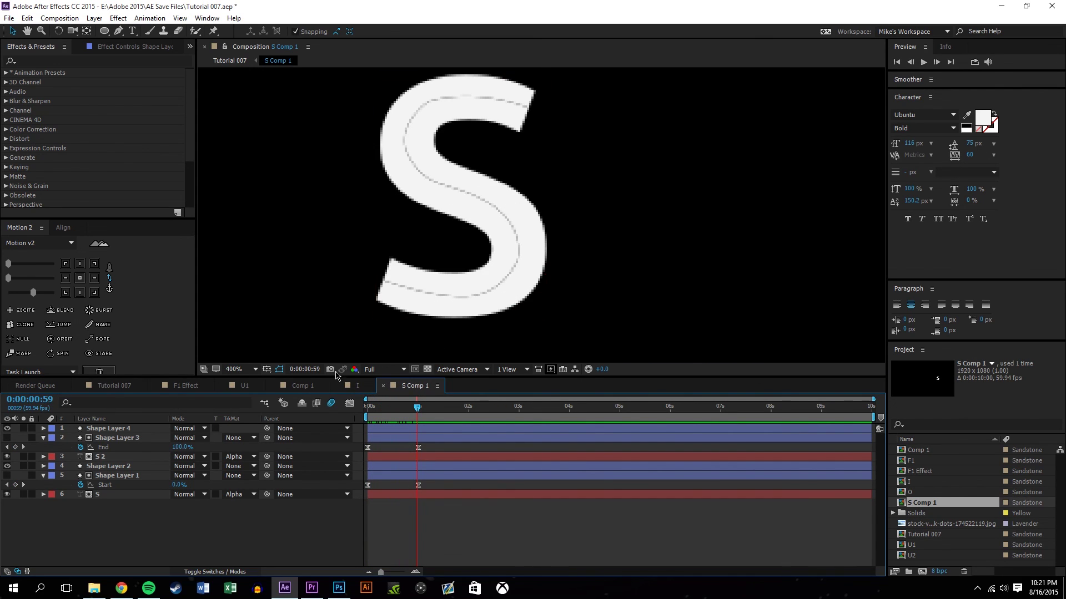
Reveal the properties of S 2's Mask 1 and set its Mask Expansion to -1.9 pixels
{"action": "left_click_drag", "start_coordinate": [127, 524], "coordinate": [121, 412]}
{"action": "key", "text": "m"}
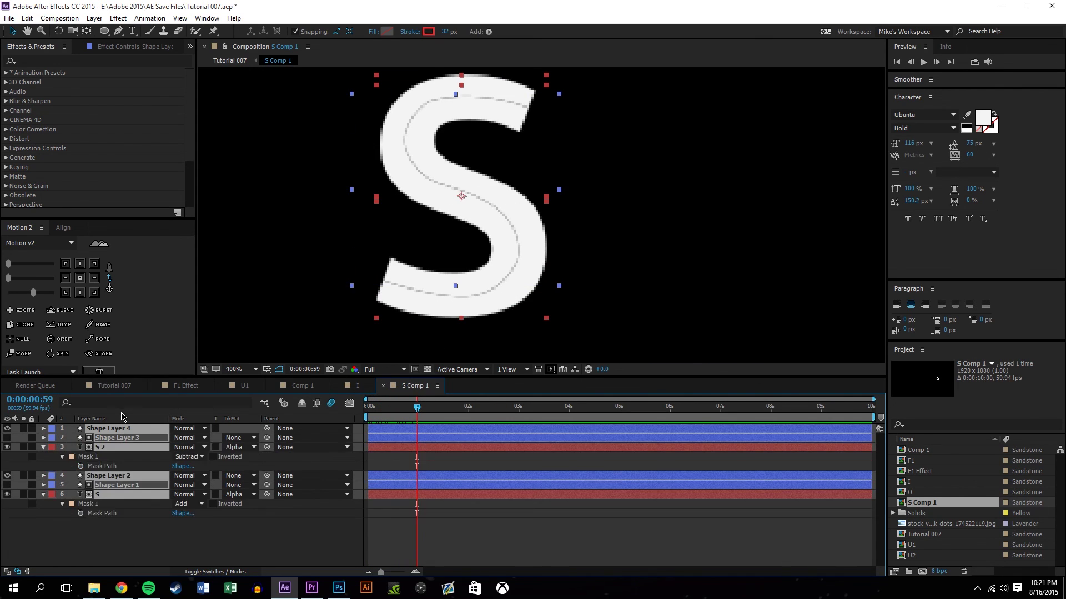
{"action": "left_click", "coordinate": [118, 537]}
{"action": "left_click", "coordinate": [63, 457]}
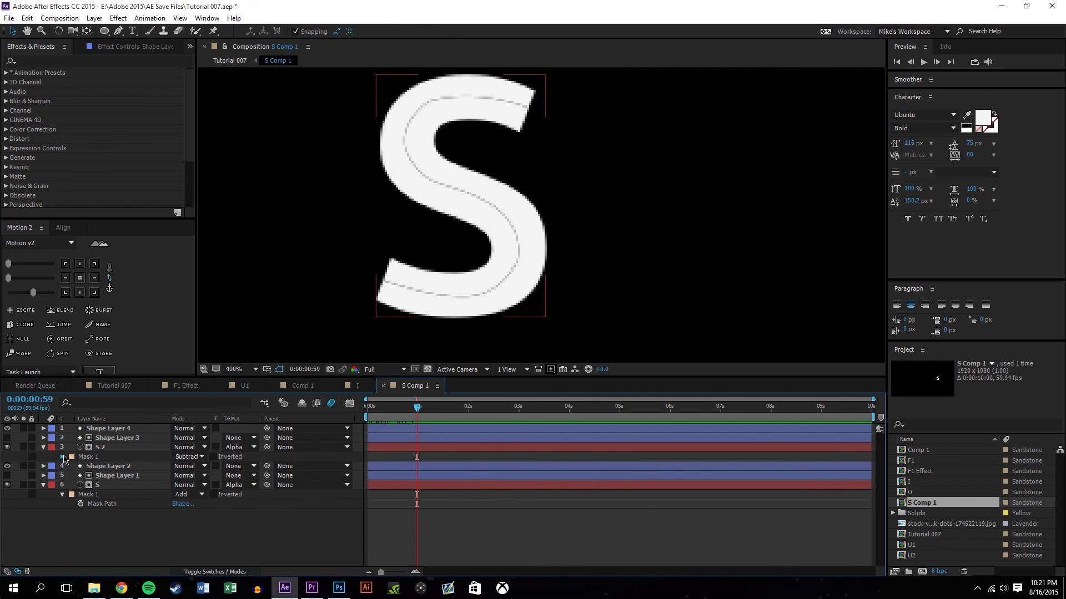
{"action": "left_click", "coordinate": [62, 457]}
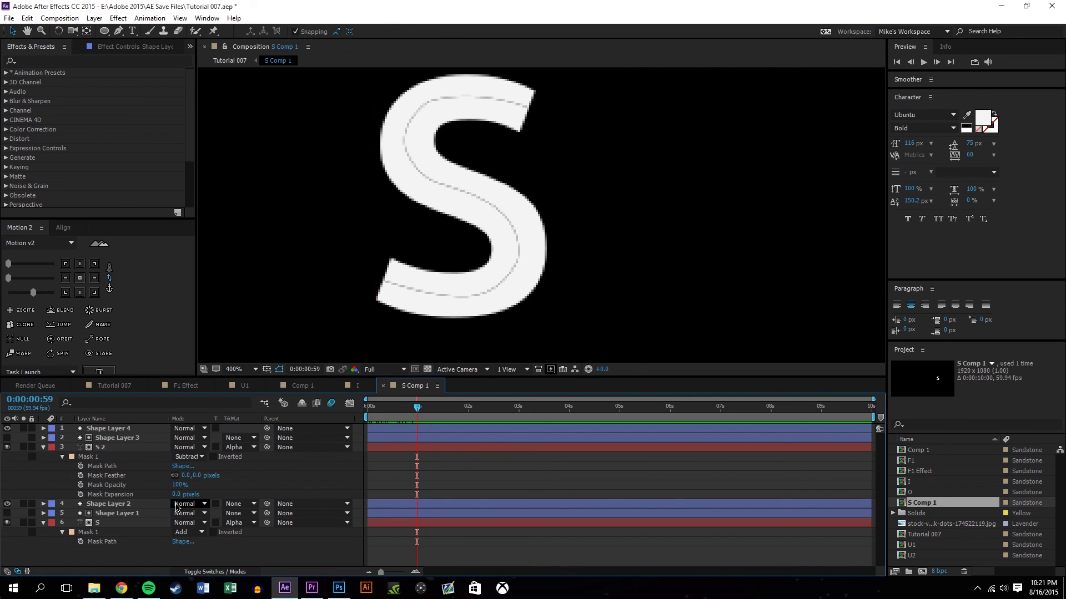
{"action": "left_click_drag", "start_coordinate": [176, 494], "coordinate": [175, 504]}
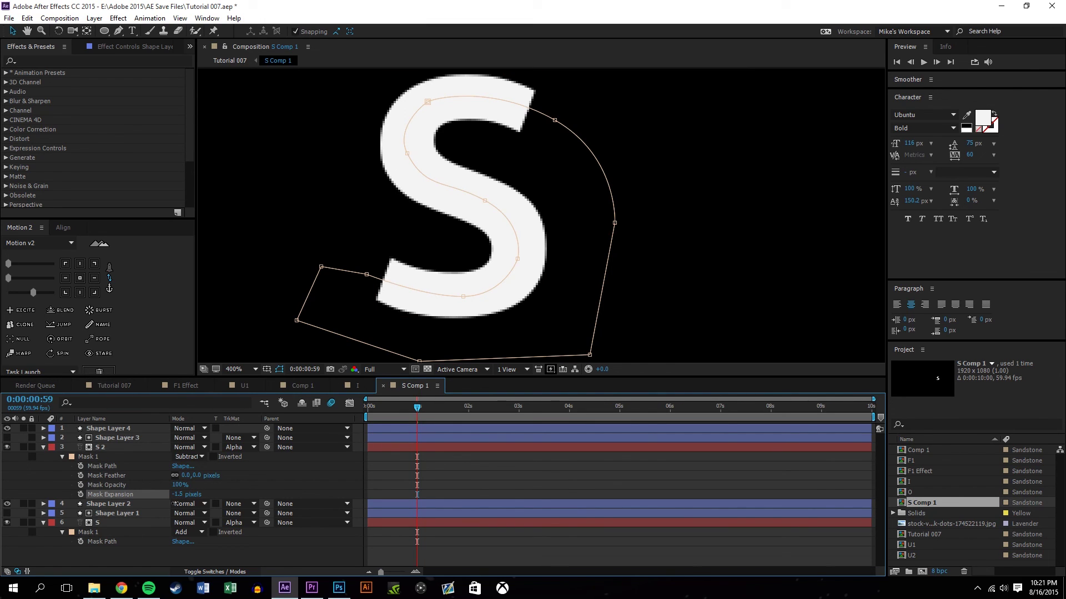
{"action": "left_click", "coordinate": [440, 560]}
{"action": "left_click_drag", "start_coordinate": [418, 409], "coordinate": [364, 406]}
{"action": "scroll", "coordinate": [519, 250], "scroll_direction": "down", "scroll_amount": 2}
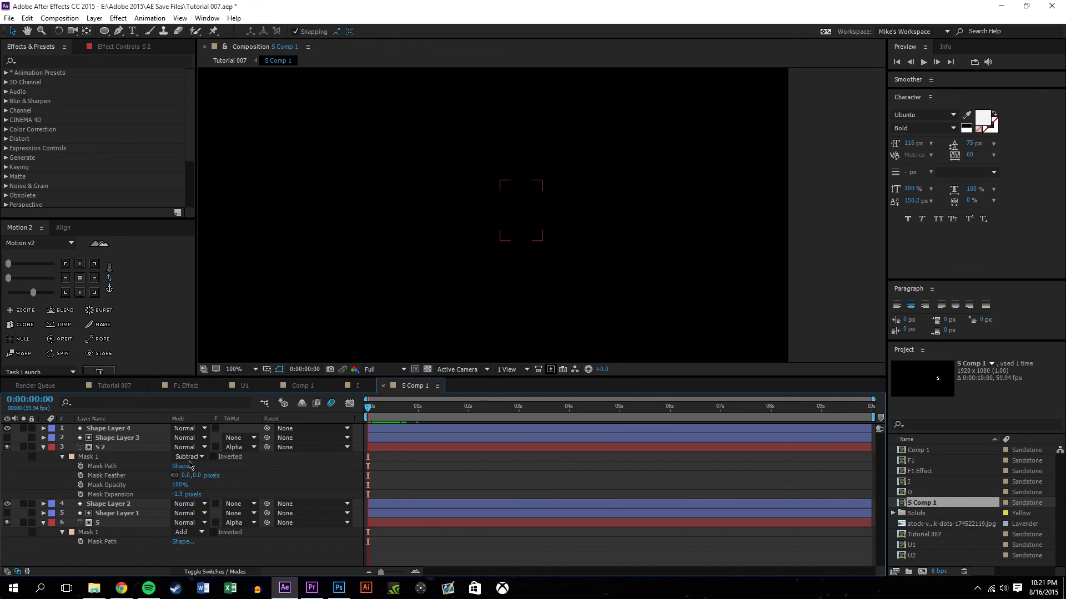
Collapse the S 2 and S layers and enable motion blur on all six layers of S Comp 1
{"action": "left_click", "coordinate": [43, 447]}
{"action": "left_click", "coordinate": [43, 475]}
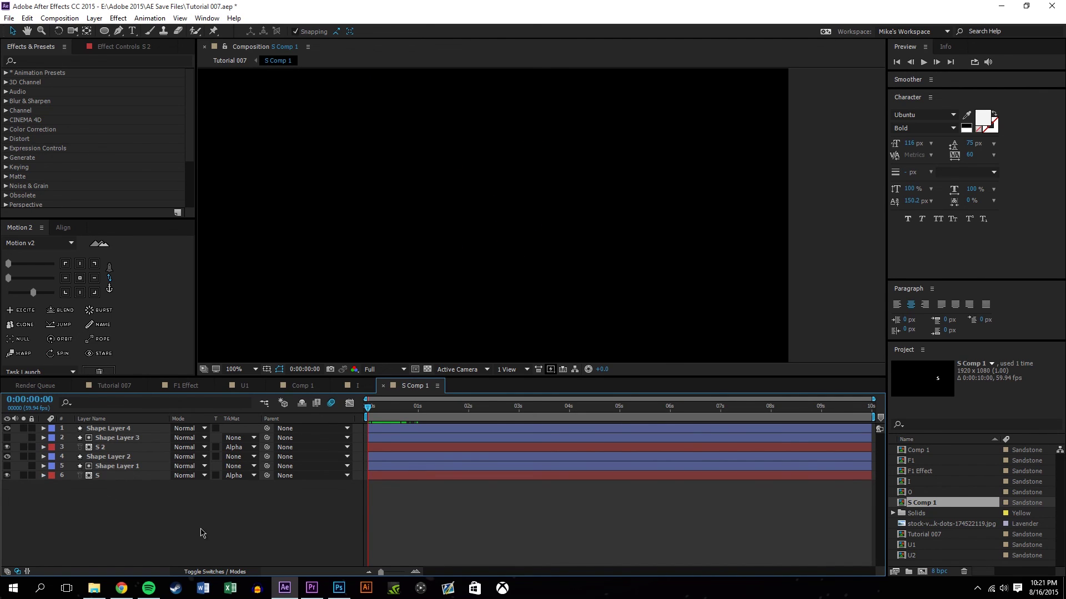
{"action": "left_click", "coordinate": [207, 572]}
{"action": "left_click_drag", "start_coordinate": [217, 428], "coordinate": [218, 469]}
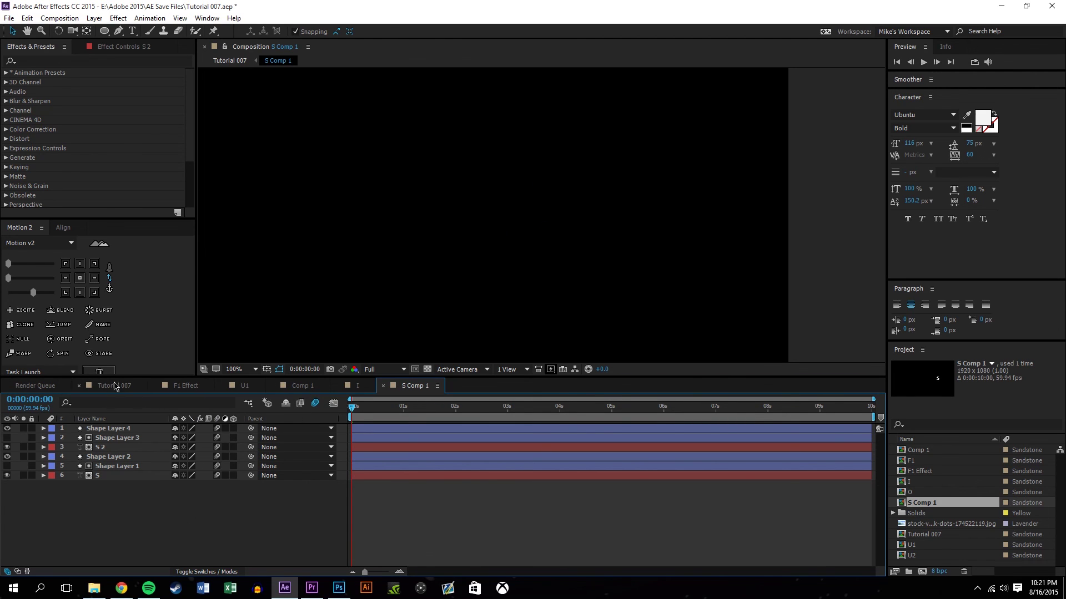
In the Tutorial 007 composition, shift the S Comp 1 layer to start at about 0:00:02:00 and scrub through the S reveal
{"action": "left_click", "coordinate": [114, 387]}
{"action": "scroll", "coordinate": [489, 272], "scroll_direction": "down", "scroll_amount": 4}
{"action": "key", "text": "space"}
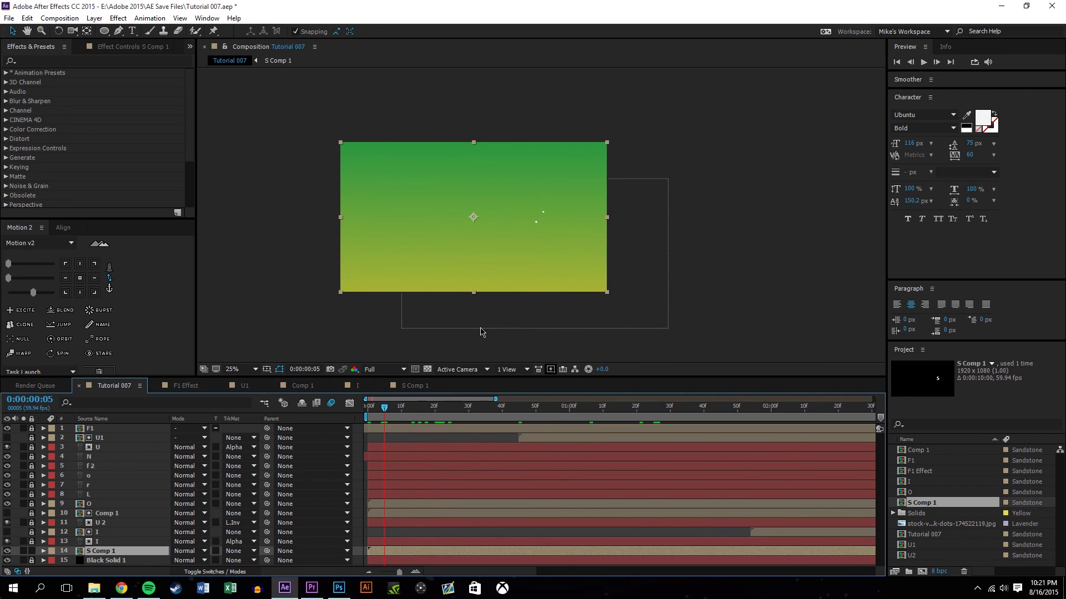
{"action": "scroll", "coordinate": [520, 309], "scroll_direction": "up", "scroll_amount": 2}
{"action": "left_click", "coordinate": [371, 572]}
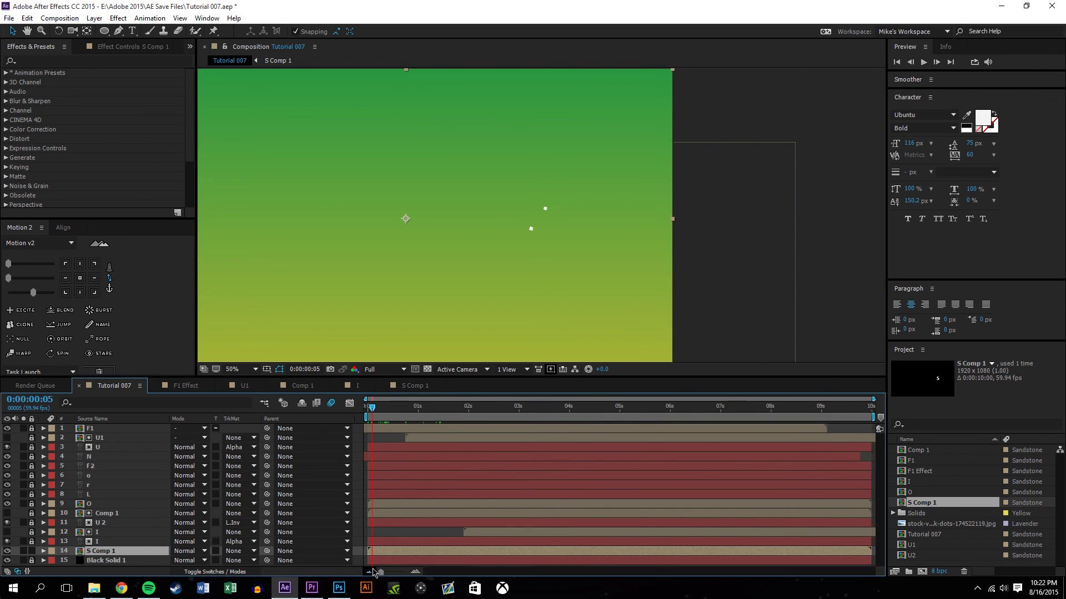
{"action": "left_click_drag", "start_coordinate": [403, 410], "coordinate": [468, 411]}
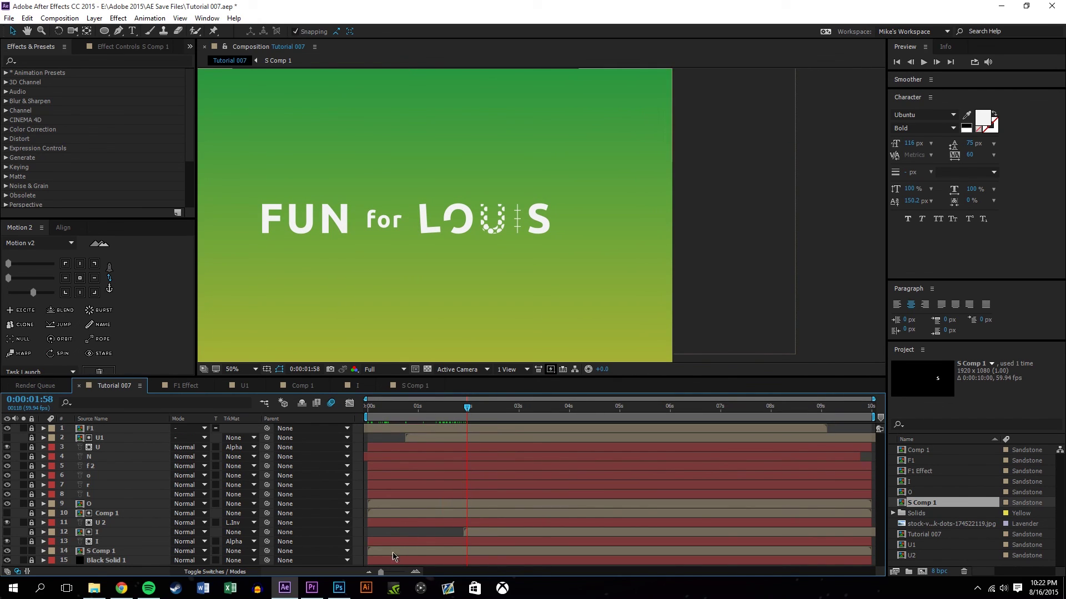
{"action": "left_click_drag", "start_coordinate": [395, 551], "coordinate": [492, 546]}
{"action": "left_click_drag", "start_coordinate": [467, 409], "coordinate": [516, 411]}
Deselect all layers and preview the full title animation from 0:00:00:00
{"action": "left_click_drag", "start_coordinate": [433, 276], "coordinate": [602, 279]}
{"action": "scroll", "coordinate": [569, 276], "scroll_direction": "down", "scroll_amount": 1}
{"action": "scroll", "coordinate": [572, 273], "scroll_direction": "up", "scroll_amount": 1}
{"action": "key", "text": "v"}
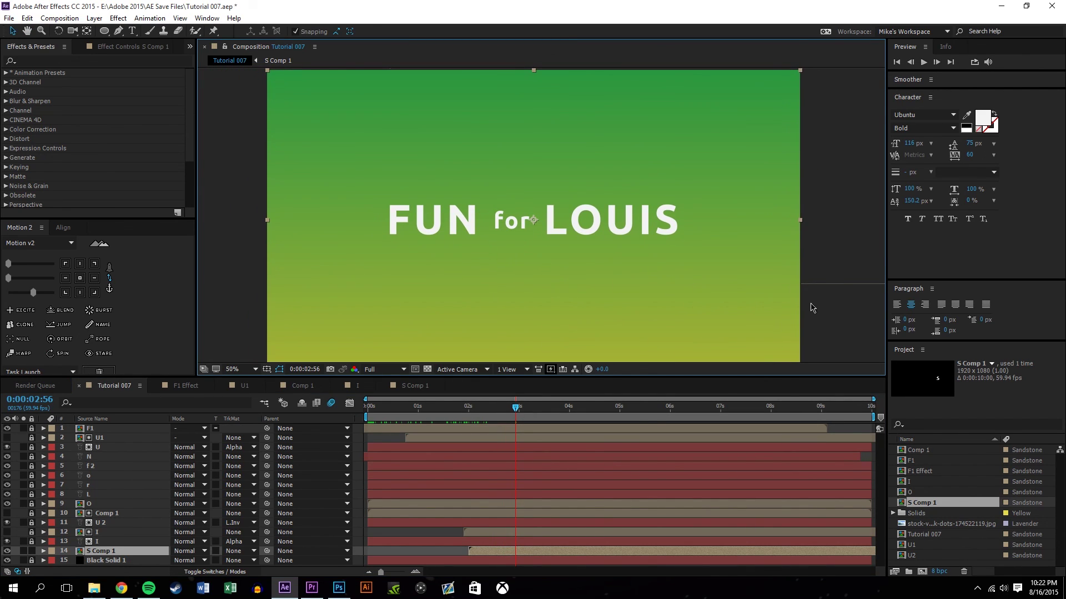
{"action": "key", "text": "ctrl+shift+a"}
{"action": "left_click_drag", "start_coordinate": [201, 380], "coordinate": [201, 314]}
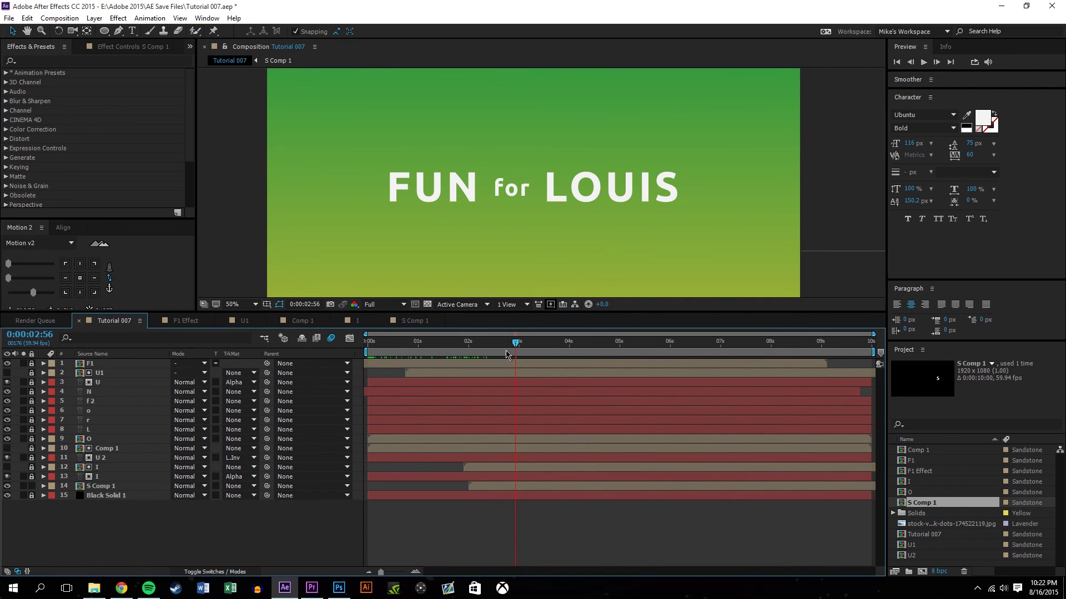
{"action": "key", "text": "Home"}
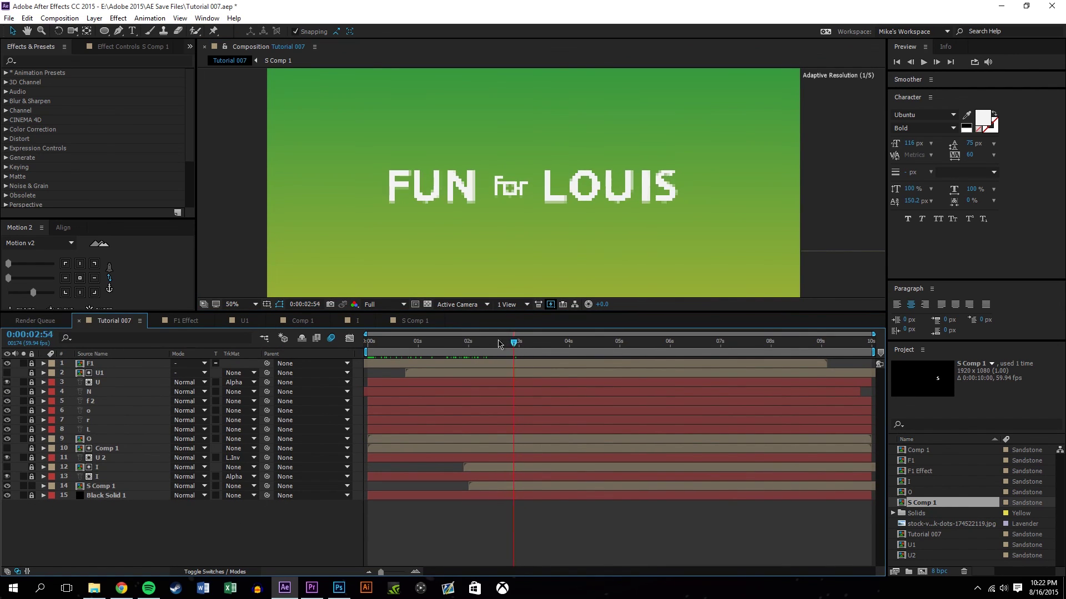
{"action": "left_click_drag", "start_coordinate": [396, 315], "coordinate": [396, 414]}
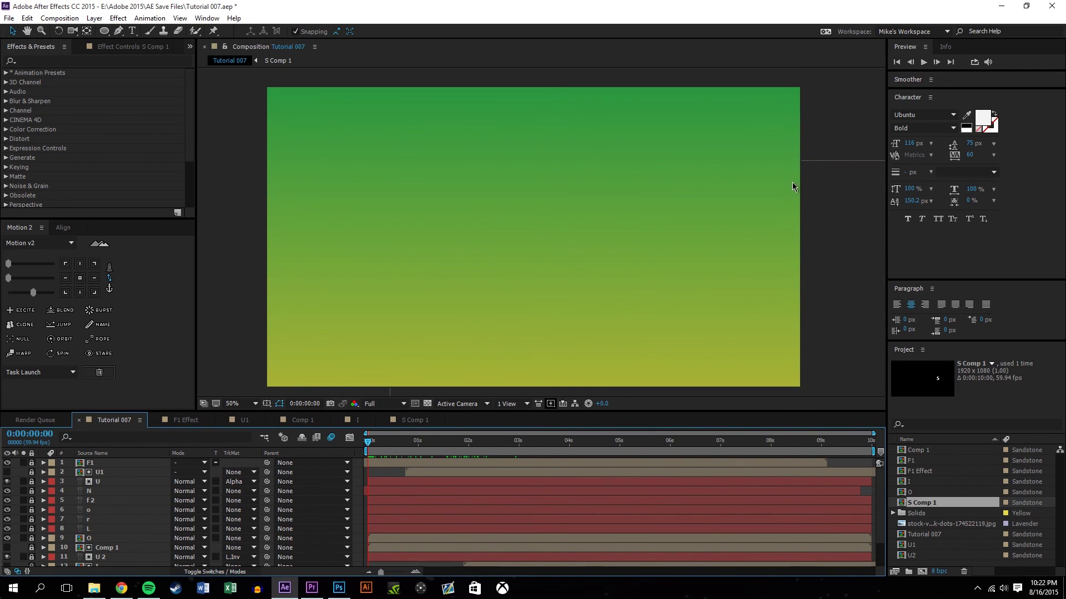
{"action": "left_click", "coordinate": [924, 62]}
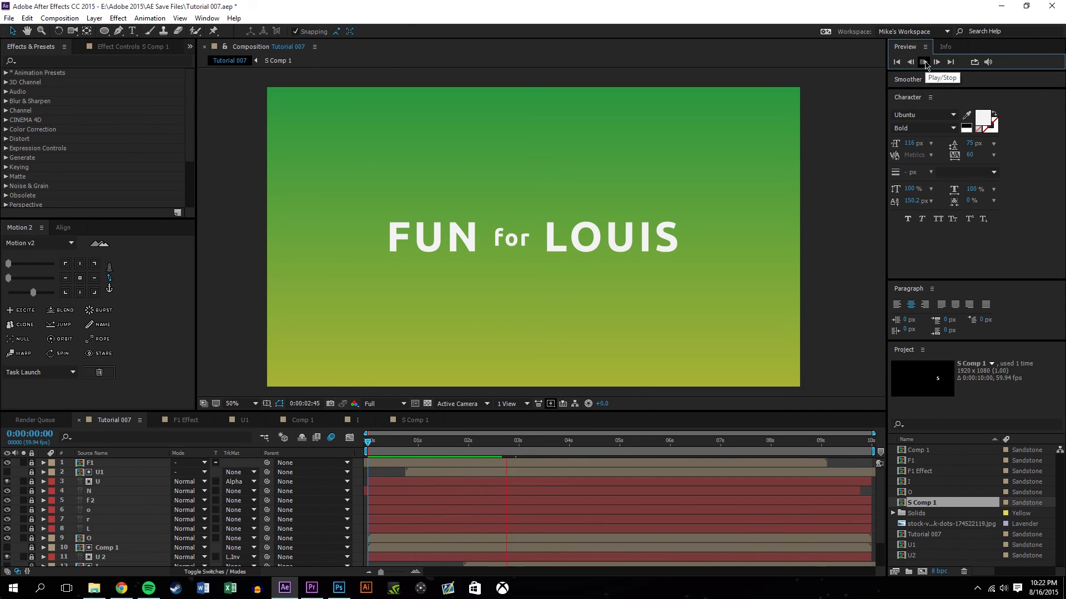
End the work area at 0:00:03:14 and play the trimmed preview from the first frame
{"action": "left_click", "coordinate": [516, 443]}
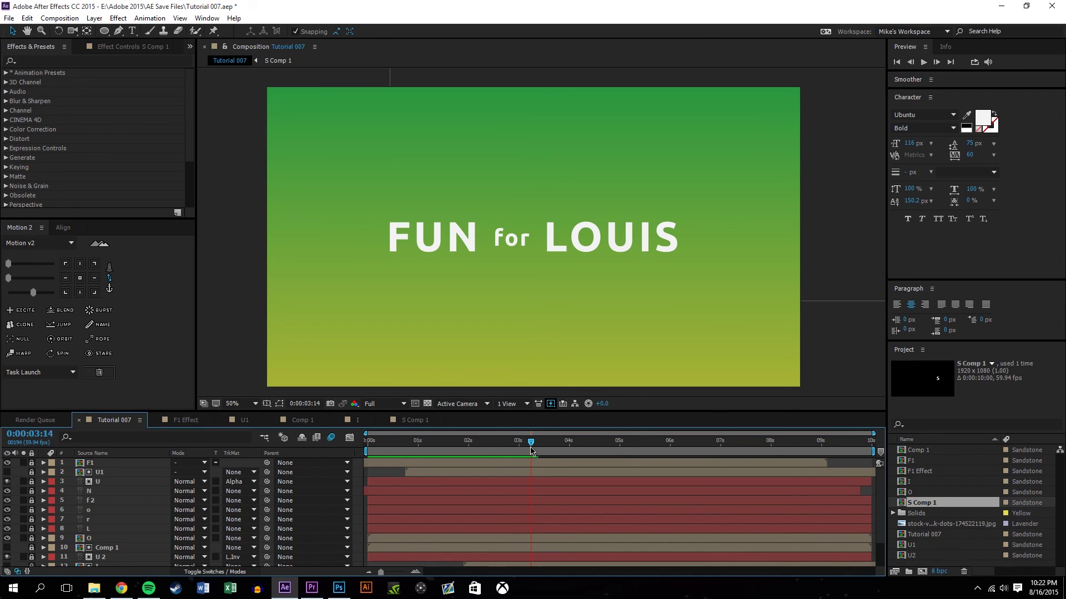
{"action": "key", "text": "n"}
{"action": "key", "text": "Home"}
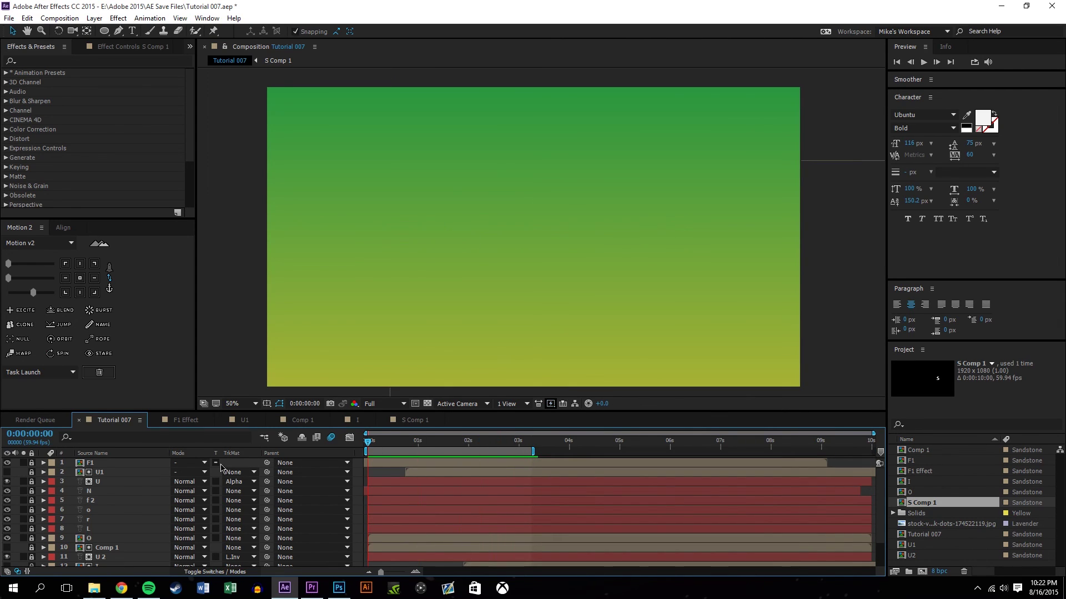
{"action": "left_click", "coordinate": [922, 63]}
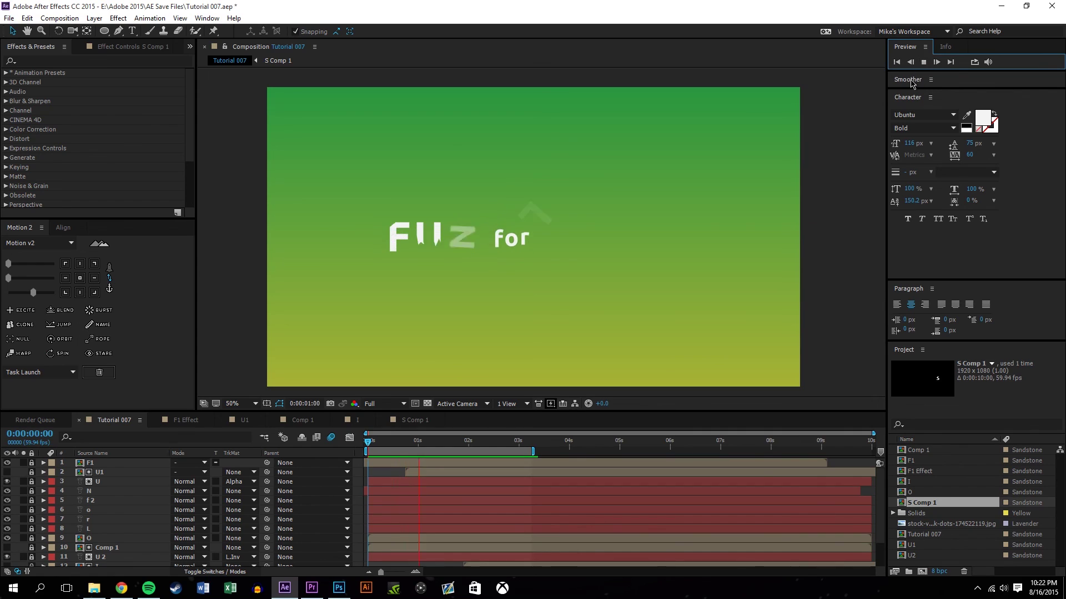